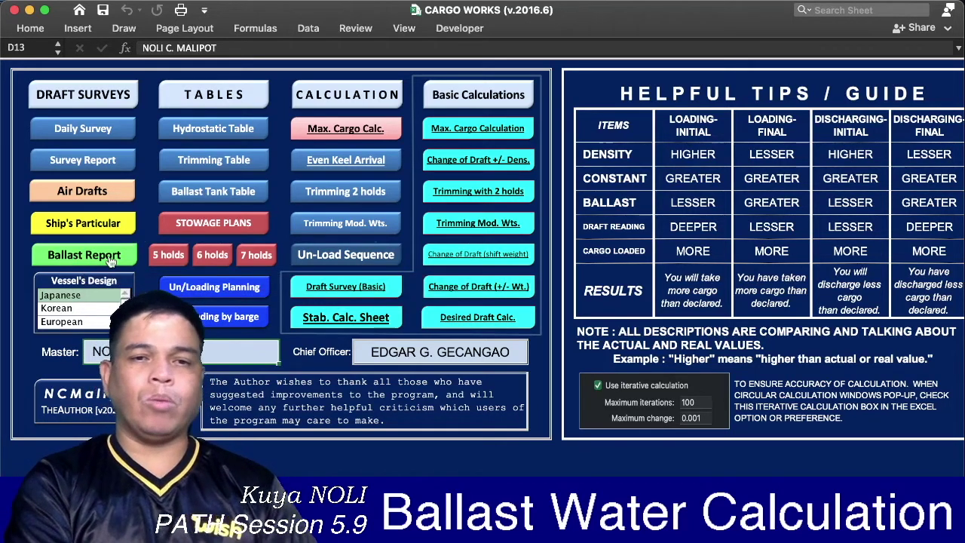
- Open the Ballast Report from the CARGO WORKS menu, then its Ballast Tank Table sheet
{"action": "left_click", "coordinate": [111, 257]}
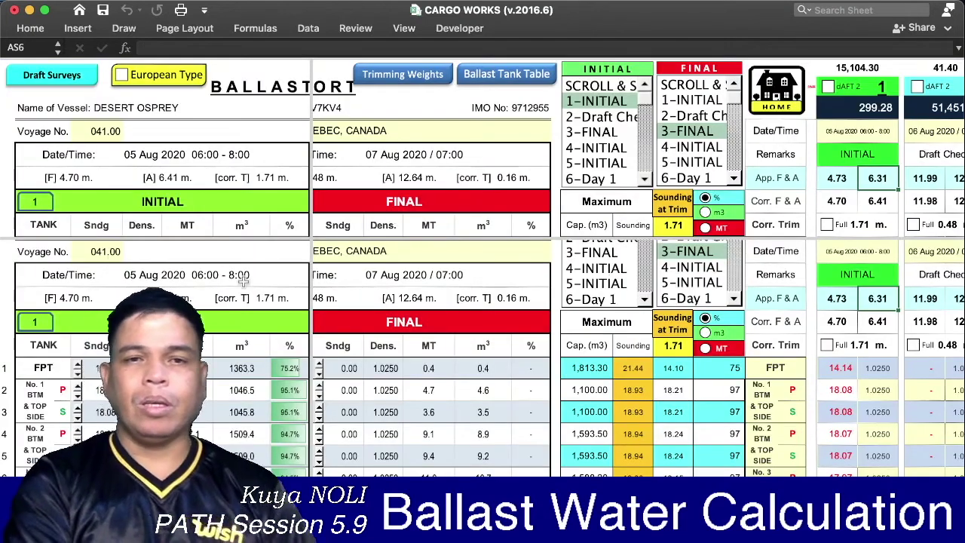
{"action": "left_click", "coordinate": [497, 76]}
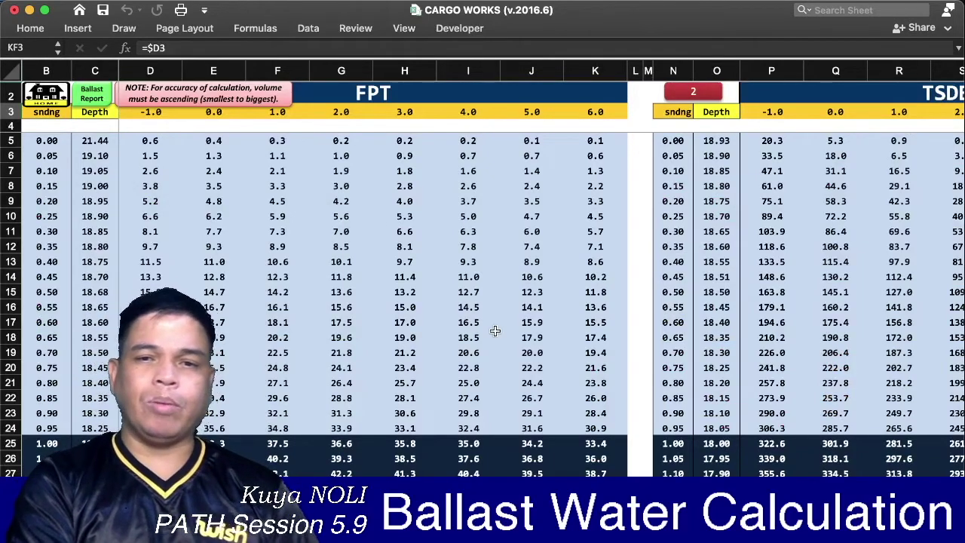
{"action": "scroll", "coordinate": [495, 425], "scroll_direction": "down", "scroll_amount": 5}
{"action": "scroll", "coordinate": [495, 426], "scroll_direction": "down", "scroll_amount": 5}
{"action": "scroll", "coordinate": [494, 425], "scroll_direction": "up", "scroll_amount": 10}
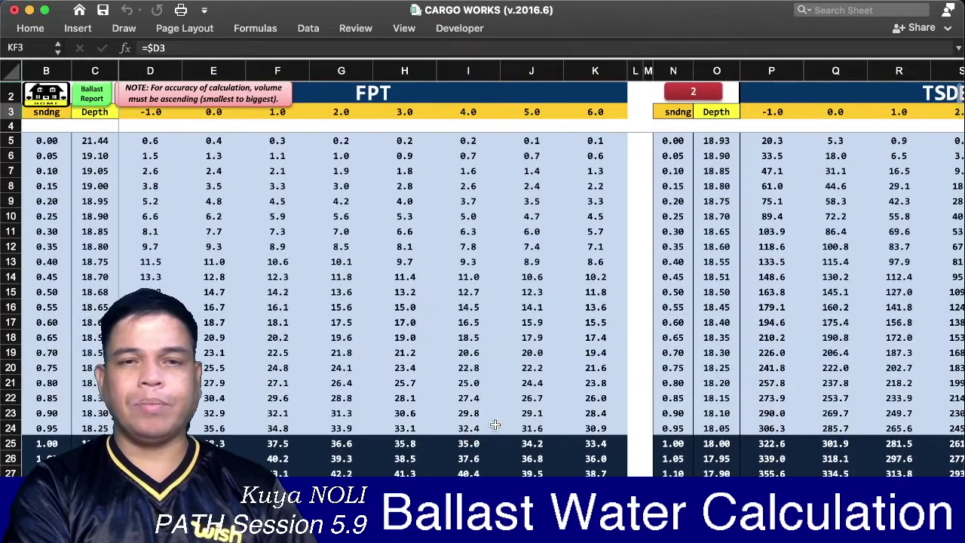
{"action": "scroll", "coordinate": [494, 425], "scroll_direction": "right", "scroll_amount": 2}
{"action": "scroll", "coordinate": [494, 425], "scroll_direction": "right", "scroll_amount": 5}
{"action": "scroll", "coordinate": [495, 425], "scroll_direction": "right", "scroll_amount": 10}
{"action": "scroll", "coordinate": [495, 426], "scroll_direction": "right", "scroll_amount": 10}
{"action": "scroll", "coordinate": [495, 425], "scroll_direction": "right", "scroll_amount": 3}
{"action": "scroll", "coordinate": [494, 425], "scroll_direction": "right", "scroll_amount": 10}
{"action": "scroll", "coordinate": [495, 425], "scroll_direction": "right", "scroll_amount": 10}
{"action": "scroll", "coordinate": [495, 425], "scroll_direction": "right", "scroll_amount": 8}
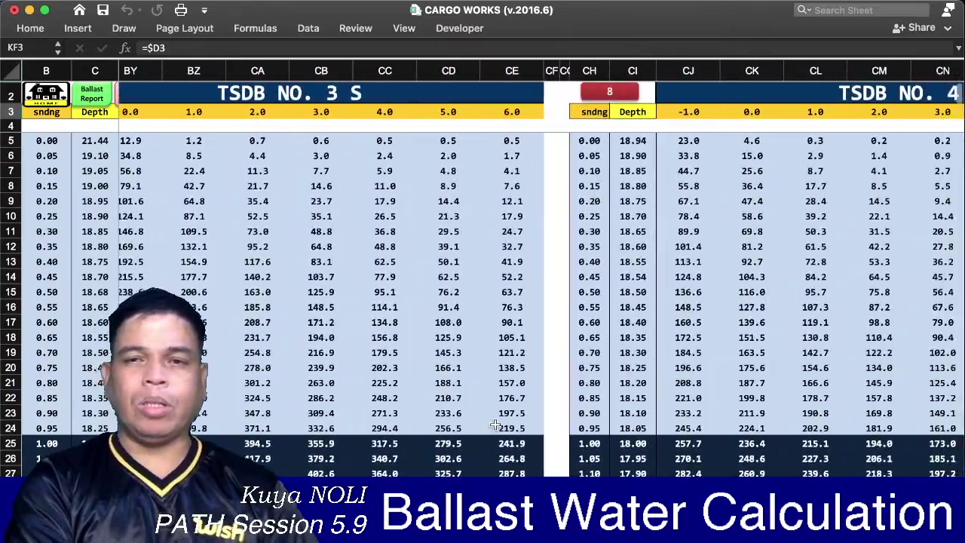
{"action": "scroll", "coordinate": [494, 426], "scroll_direction": "right", "scroll_amount": 10}
{"action": "scroll", "coordinate": [495, 426], "scroll_direction": "right", "scroll_amount": 5}
{"action": "scroll", "coordinate": [495, 425], "scroll_direction": "right", "scroll_amount": 10}
{"action": "scroll", "coordinate": [494, 425], "scroll_direction": "left", "scroll_amount": 2}
{"action": "scroll", "coordinate": [495, 425], "scroll_direction": "left", "scroll_amount": 20}
{"action": "scroll", "coordinate": [495, 425], "scroll_direction": "left", "scroll_amount": 8}
{"action": "scroll", "coordinate": [494, 425], "scroll_direction": "left", "scroll_amount": 15}
{"action": "scroll", "coordinate": [494, 426], "scroll_direction": "left", "scroll_amount": 2}
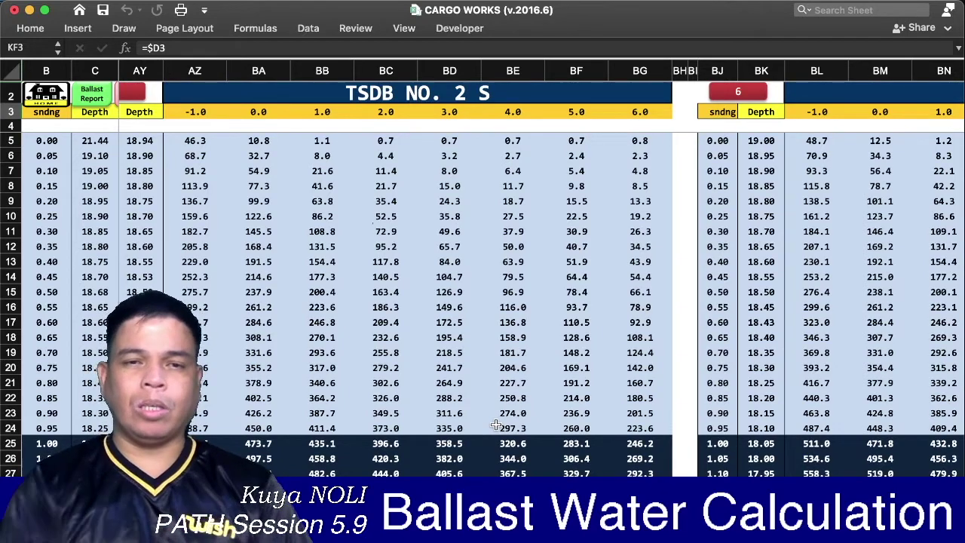
{"action": "scroll", "coordinate": [439, 383], "scroll_direction": "left", "scroll_amount": 2}
{"action": "scroll", "coordinate": [439, 383], "scroll_direction": "left", "scroll_amount": 5}
{"action": "scroll", "coordinate": [439, 384], "scroll_direction": "left", "scroll_amount": 6}
{"action": "scroll", "coordinate": [439, 383], "scroll_direction": "left", "scroll_amount": 5}
{"action": "scroll", "coordinate": [439, 383], "scroll_direction": "left", "scroll_amount": 5}
{"action": "scroll", "coordinate": [439, 383], "scroll_direction": "left", "scroll_amount": 2}
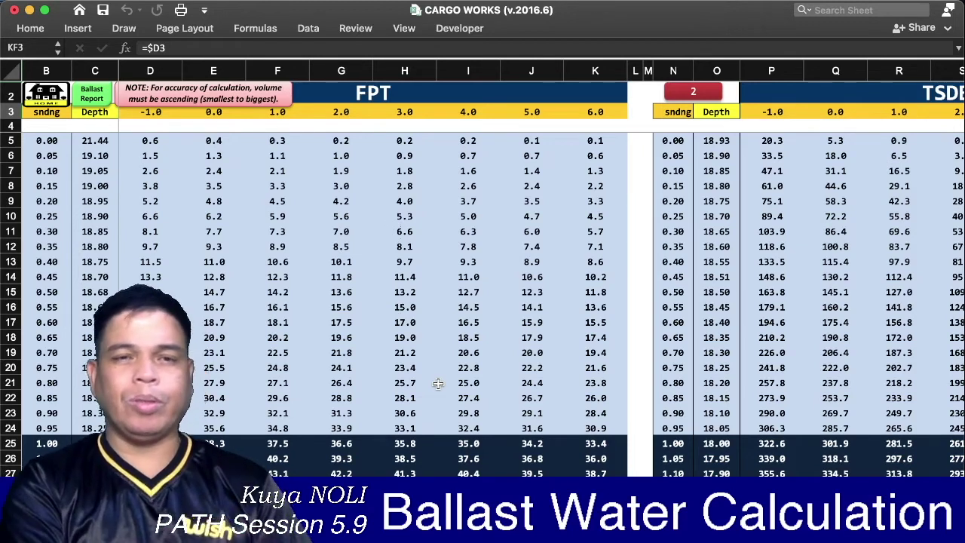
{"action": "scroll", "coordinate": [314, 378], "scroll_direction": "right", "scroll_amount": 1}
{"action": "scroll", "coordinate": [314, 378], "scroll_direction": "left", "scroll_amount": 1}
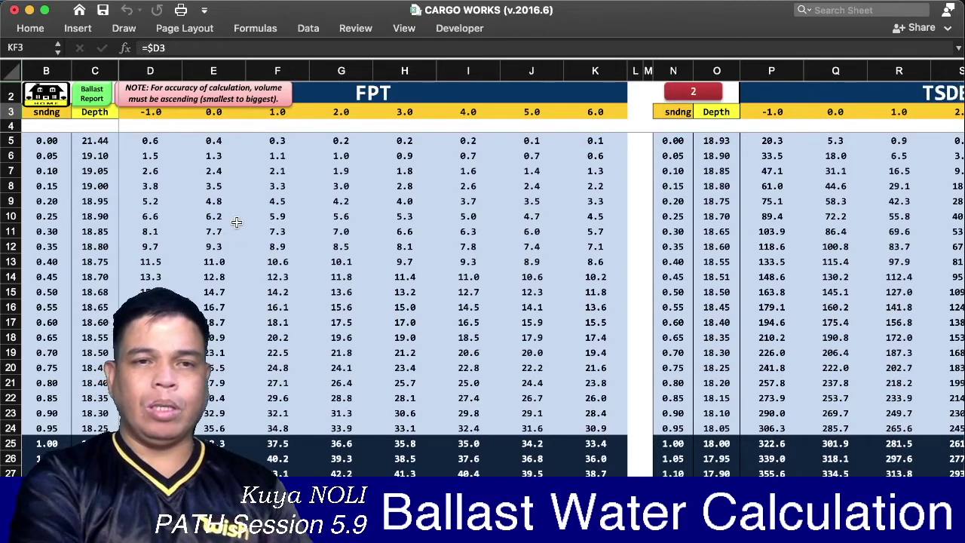
{"action": "scroll", "coordinate": [236, 221], "scroll_direction": "up", "scroll_amount": 2}
{"action": "scroll", "coordinate": [236, 222], "scroll_direction": "up", "scroll_amount": 2}
{"action": "scroll", "coordinate": [287, 219], "scroll_direction": "up", "scroll_amount": 2}
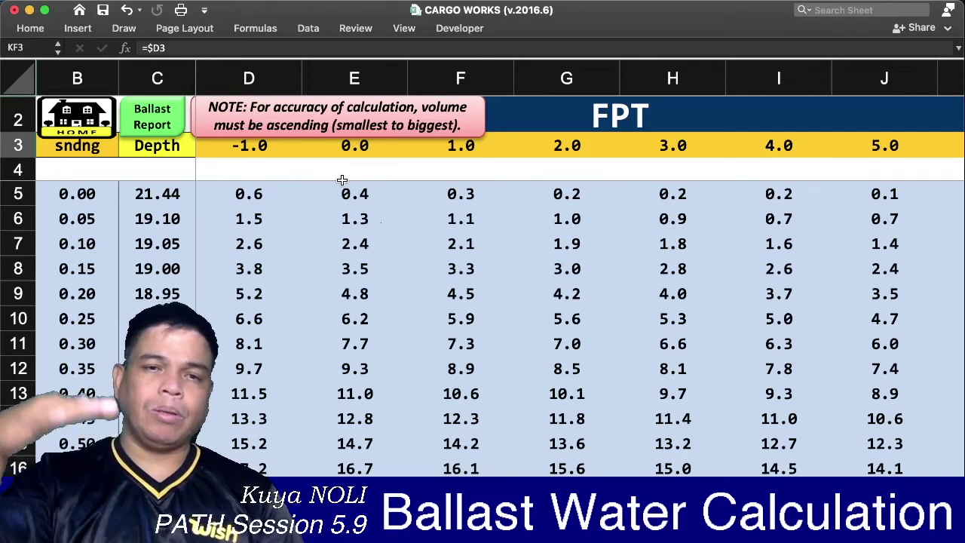
{"action": "scroll", "coordinate": [314, 264], "scroll_direction": "down", "scroll_amount": 1}
{"action": "scroll", "coordinate": [314, 264], "scroll_direction": "down", "scroll_amount": 5}
{"action": "scroll", "coordinate": [344, 370], "scroll_direction": "down", "scroll_amount": 10}
{"action": "scroll", "coordinate": [347, 372], "scroll_direction": "down", "scroll_amount": 3}
{"action": "scroll", "coordinate": [347, 372], "scroll_direction": "down", "scroll_amount": 4}
{"action": "scroll", "coordinate": [347, 372], "scroll_direction": "down", "scroll_amount": 7}
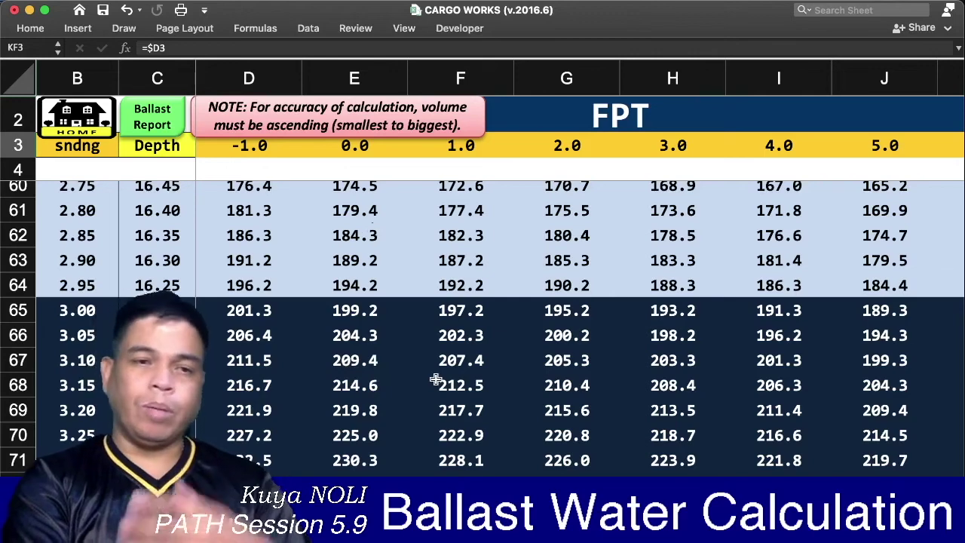
- Scroll right past the TSDB, AWBT and COL tank tables to the empty table 20
{"action": "scroll", "coordinate": [435, 379], "scroll_direction": "up", "scroll_amount": 10}
{"action": "scroll", "coordinate": [436, 379], "scroll_direction": "right", "scroll_amount": 2}
{"action": "scroll", "coordinate": [436, 379], "scroll_direction": "right", "scroll_amount": 5}
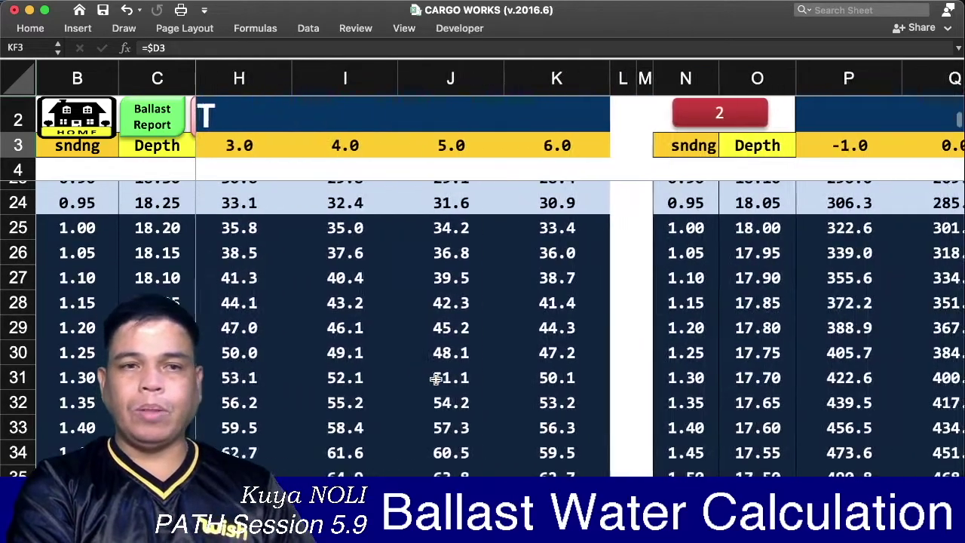
{"action": "scroll", "coordinate": [436, 379], "scroll_direction": "right", "scroll_amount": 2}
{"action": "scroll", "coordinate": [436, 379], "scroll_direction": "up", "scroll_amount": 2}
{"action": "scroll", "coordinate": [436, 379], "scroll_direction": "right", "scroll_amount": 1}
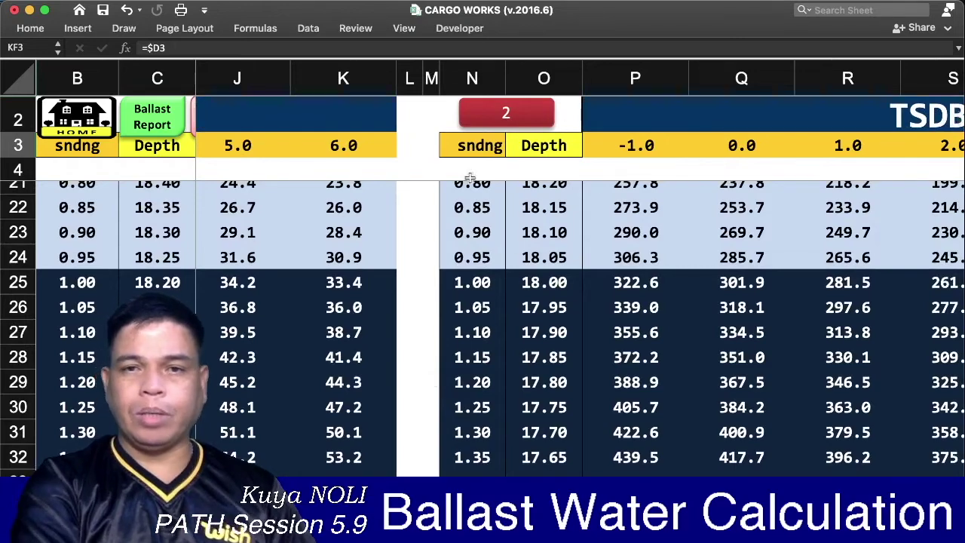
{"action": "scroll", "coordinate": [493, 219], "scroll_direction": "right", "scroll_amount": 5}
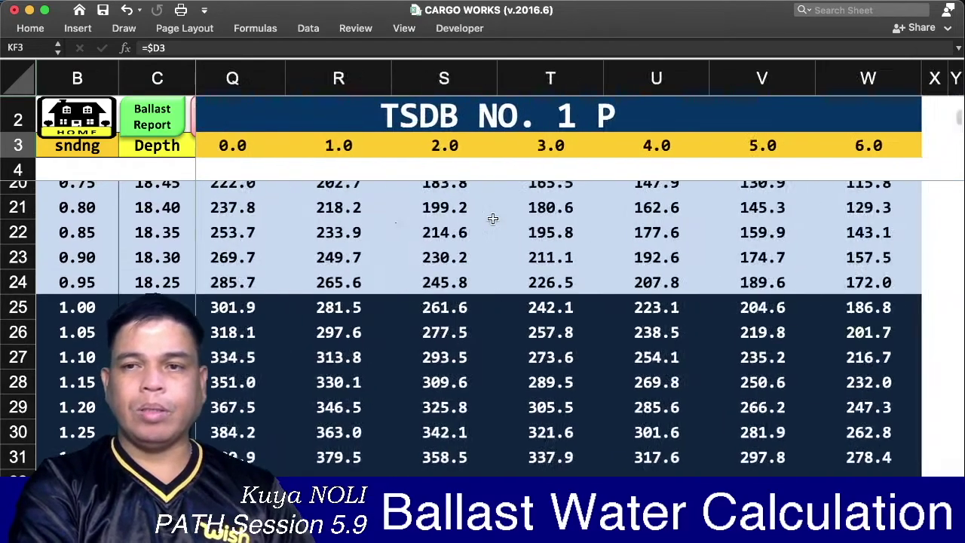
{"action": "scroll", "coordinate": [493, 219], "scroll_direction": "up", "scroll_amount": 1}
{"action": "scroll", "coordinate": [492, 218], "scroll_direction": "right", "scroll_amount": 3}
{"action": "scroll", "coordinate": [492, 219], "scroll_direction": "right", "scroll_amount": 3}
{"action": "scroll", "coordinate": [492, 219], "scroll_direction": "right", "scroll_amount": 4}
{"action": "scroll", "coordinate": [492, 218], "scroll_direction": "right", "scroll_amount": 5}
{"action": "scroll", "coordinate": [492, 219], "scroll_direction": "up", "scroll_amount": 1}
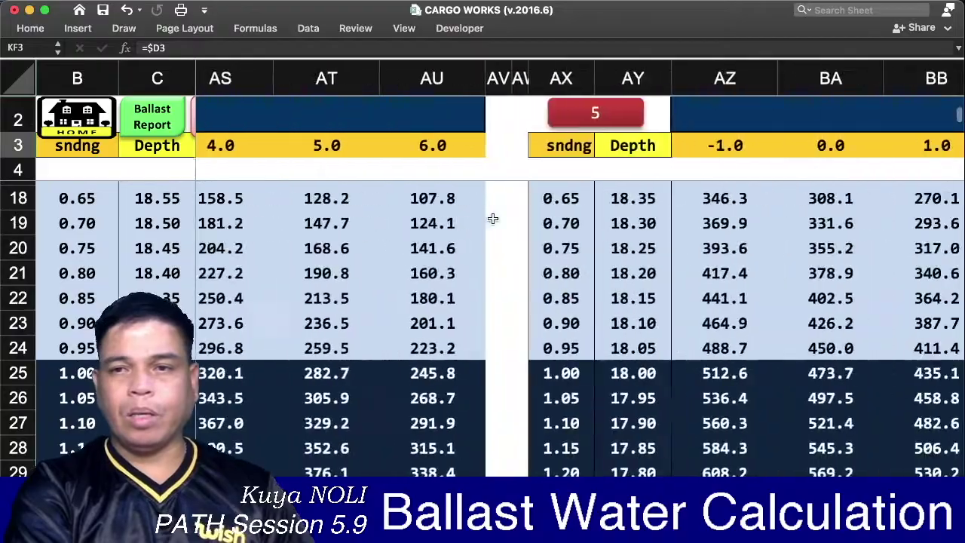
{"action": "scroll", "coordinate": [493, 219], "scroll_direction": "right", "scroll_amount": 4}
{"action": "scroll", "coordinate": [492, 219], "scroll_direction": "right", "scroll_amount": 5}
{"action": "scroll", "coordinate": [493, 219], "scroll_direction": "right", "scroll_amount": 5}
{"action": "scroll", "coordinate": [492, 219], "scroll_direction": "up", "scroll_amount": 1}
{"action": "scroll", "coordinate": [493, 218], "scroll_direction": "right", "scroll_amount": 5}
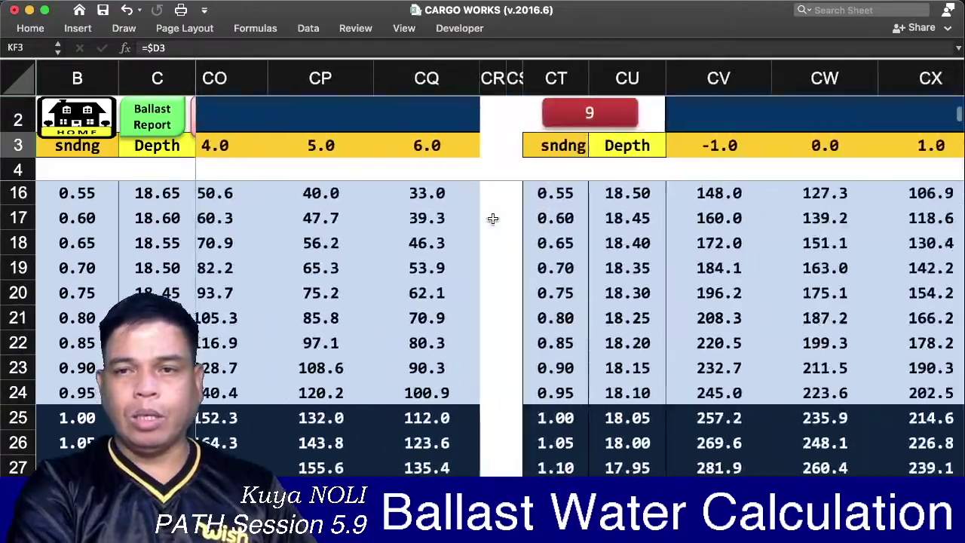
{"action": "scroll", "coordinate": [492, 219], "scroll_direction": "right", "scroll_amount": 5}
{"action": "scroll", "coordinate": [493, 219], "scroll_direction": "right", "scroll_amount": 5}
{"action": "scroll", "coordinate": [493, 218], "scroll_direction": "right", "scroll_amount": 4}
{"action": "scroll", "coordinate": [492, 218], "scroll_direction": "up", "scroll_amount": 1}
{"action": "scroll", "coordinate": [492, 219], "scroll_direction": "right", "scroll_amount": 5}
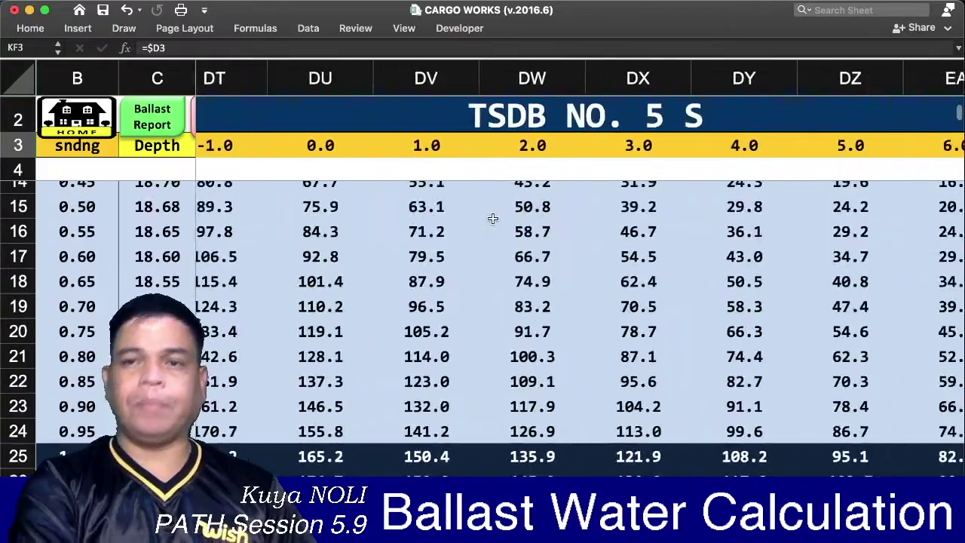
{"action": "scroll", "coordinate": [492, 218], "scroll_direction": "right", "scroll_amount": 5}
{"action": "scroll", "coordinate": [492, 219], "scroll_direction": "right", "scroll_amount": 4}
{"action": "scroll", "coordinate": [492, 219], "scroll_direction": "up", "scroll_amount": 1}
{"action": "scroll", "coordinate": [492, 219], "scroll_direction": "right", "scroll_amount": 3}
{"action": "scroll", "coordinate": [492, 219], "scroll_direction": "right", "scroll_amount": 2}
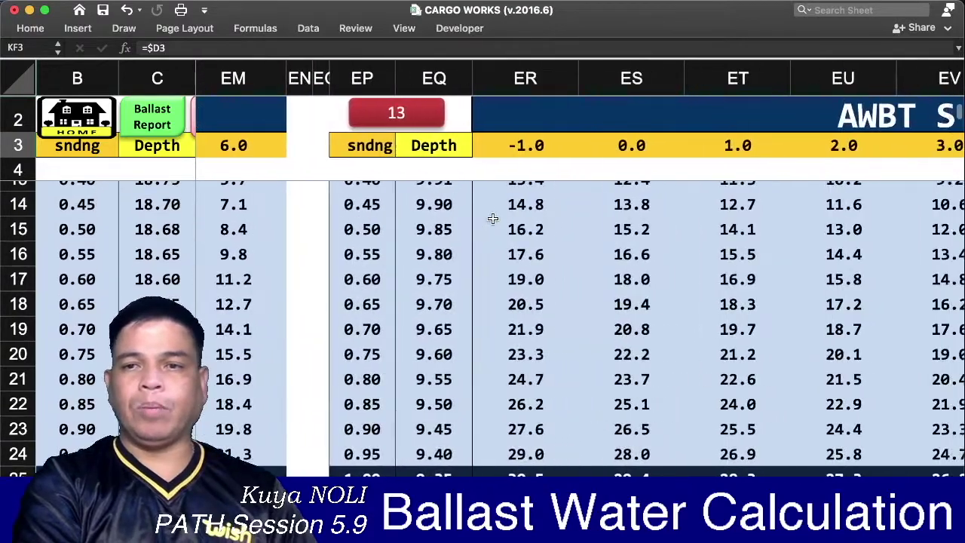
{"action": "scroll", "coordinate": [492, 219], "scroll_direction": "right", "scroll_amount": 5}
{"action": "scroll", "coordinate": [492, 218], "scroll_direction": "right", "scroll_amount": 5}
{"action": "scroll", "coordinate": [492, 218], "scroll_direction": "right", "scroll_amount": 5}
{"action": "scroll", "coordinate": [492, 218], "scroll_direction": "up", "scroll_amount": 1}
{"action": "scroll", "coordinate": [492, 218], "scroll_direction": "right", "scroll_amount": 5}
{"action": "scroll", "coordinate": [493, 218], "scroll_direction": "up", "scroll_amount": 1}
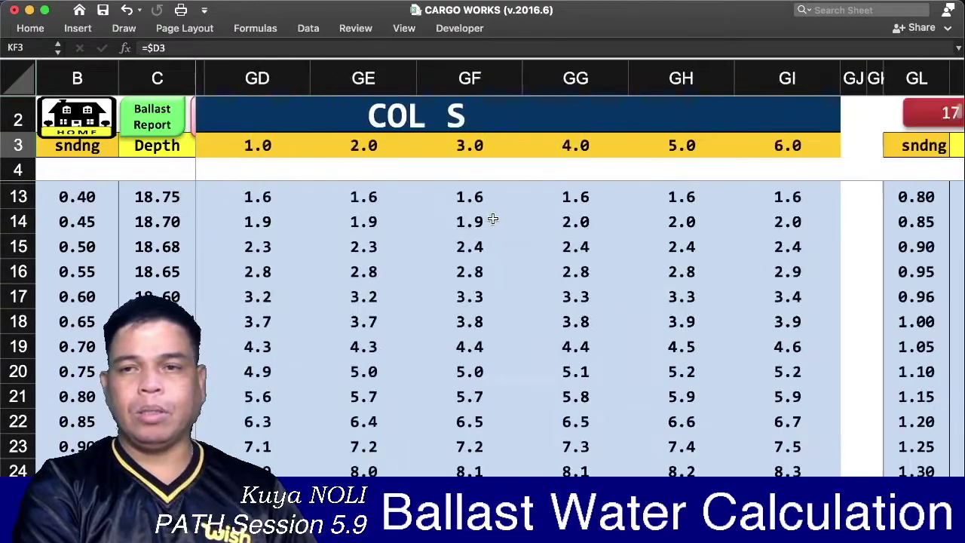
{"action": "scroll", "coordinate": [493, 219], "scroll_direction": "right", "scroll_amount": 5}
{"action": "scroll", "coordinate": [492, 219], "scroll_direction": "right", "scroll_amount": 5}
{"action": "scroll", "coordinate": [493, 218], "scroll_direction": "right", "scroll_amount": 4}
{"action": "scroll", "coordinate": [492, 219], "scroll_direction": "right", "scroll_amount": 3}
{"action": "scroll", "coordinate": [492, 218], "scroll_direction": "up", "scroll_amount": 1}
{"action": "scroll", "coordinate": [493, 219], "scroll_direction": "right", "scroll_amount": 5}
{"action": "scroll", "coordinate": [492, 219], "scroll_direction": "right", "scroll_amount": 3}
{"action": "scroll", "coordinate": [493, 219], "scroll_direction": "right", "scroll_amount": 5}
{"action": "scroll", "coordinate": [493, 219], "scroll_direction": "right", "scroll_amount": 3}
{"action": "scroll", "coordinate": [492, 219], "scroll_direction": "up", "scroll_amount": 1}
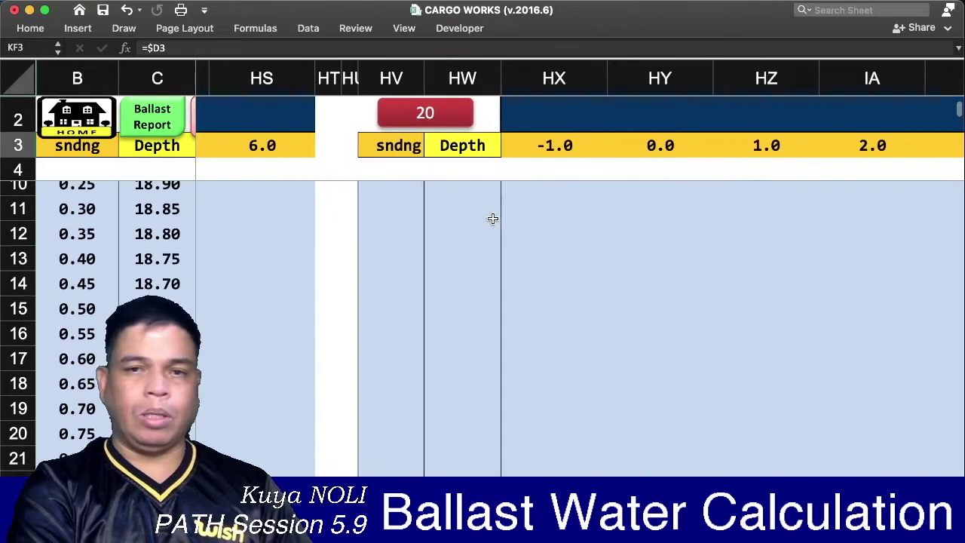
{"action": "scroll", "coordinate": [492, 219], "scroll_direction": "right", "scroll_amount": 3}
{"action": "scroll", "coordinate": [492, 219], "scroll_direction": "up", "scroll_amount": 1}
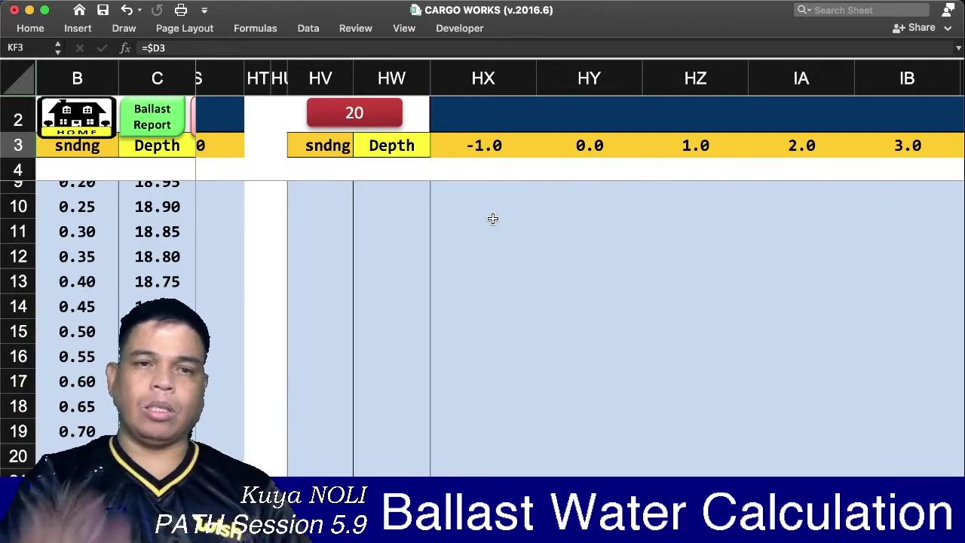
- Inspect tank table 25, selecting its sounding cells KD5 to KD8
{"action": "scroll", "coordinate": [611, 249], "scroll_direction": "right", "scroll_amount": 10}
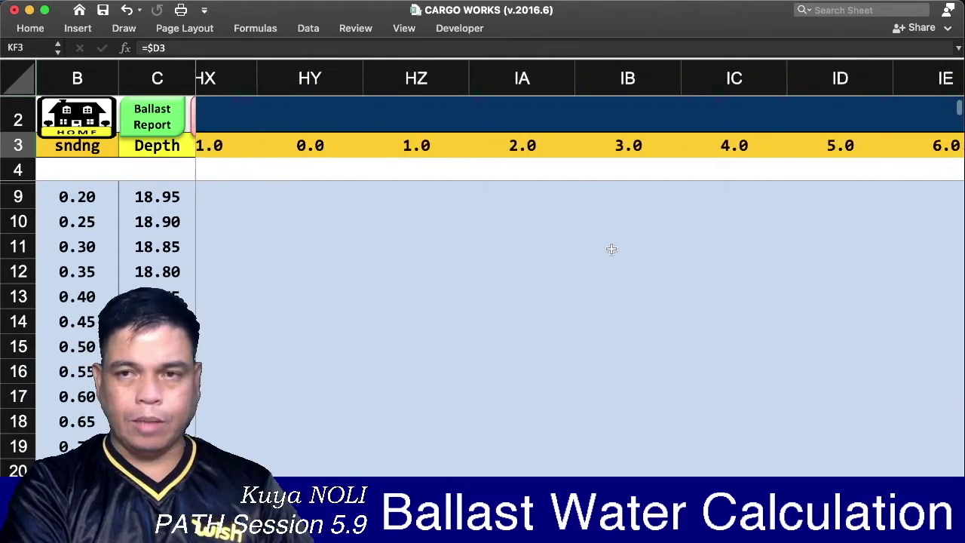
{"action": "scroll", "coordinate": [611, 249], "scroll_direction": "up", "scroll_amount": 2}
{"action": "scroll", "coordinate": [611, 249], "scroll_direction": "right", "scroll_amount": 5}
{"action": "scroll", "coordinate": [610, 248], "scroll_direction": "right", "scroll_amount": 5}
{"action": "scroll", "coordinate": [610, 249], "scroll_direction": "right", "scroll_amount": 5}
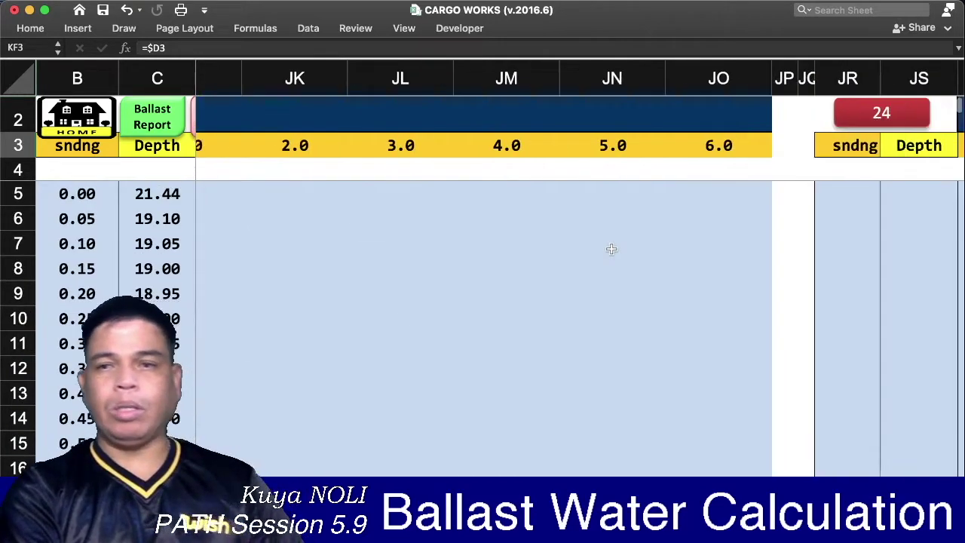
{"action": "scroll", "coordinate": [611, 249], "scroll_direction": "right", "scroll_amount": 3}
{"action": "scroll", "coordinate": [610, 249], "scroll_direction": "right", "scroll_amount": 1}
{"action": "scroll", "coordinate": [611, 249], "scroll_direction": "right", "scroll_amount": 7}
{"action": "scroll", "coordinate": [610, 249], "scroll_direction": "right", "scroll_amount": 1}
{"action": "scroll", "coordinate": [611, 248], "scroll_direction": "right", "scroll_amount": 3}
{"action": "scroll", "coordinate": [611, 249], "scroll_direction": "right", "scroll_amount": 5}
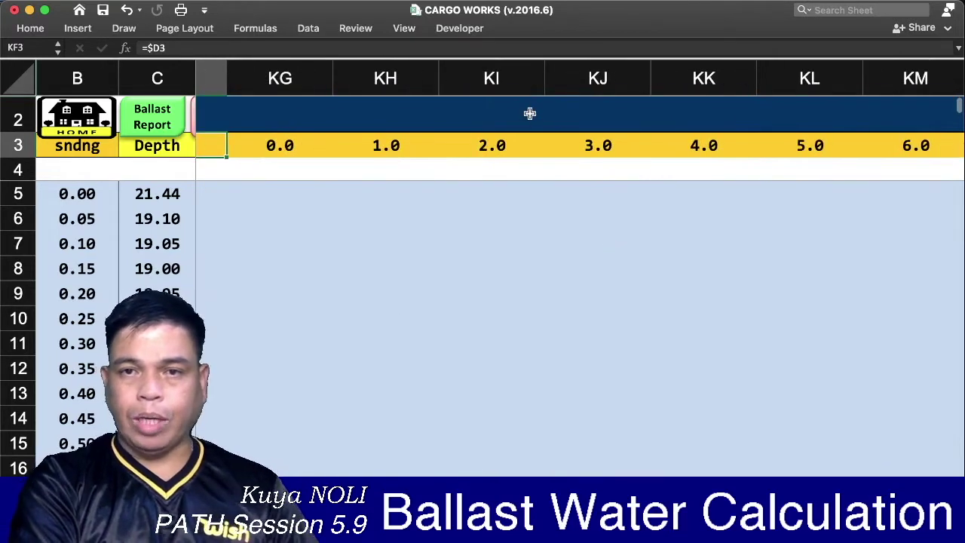
{"action": "scroll", "coordinate": [514, 256], "scroll_direction": "left", "scroll_amount": 2}
{"action": "scroll", "coordinate": [514, 255], "scroll_direction": "left", "scroll_amount": 3}
{"action": "scroll", "coordinate": [513, 254], "scroll_direction": "left", "scroll_amount": 2}
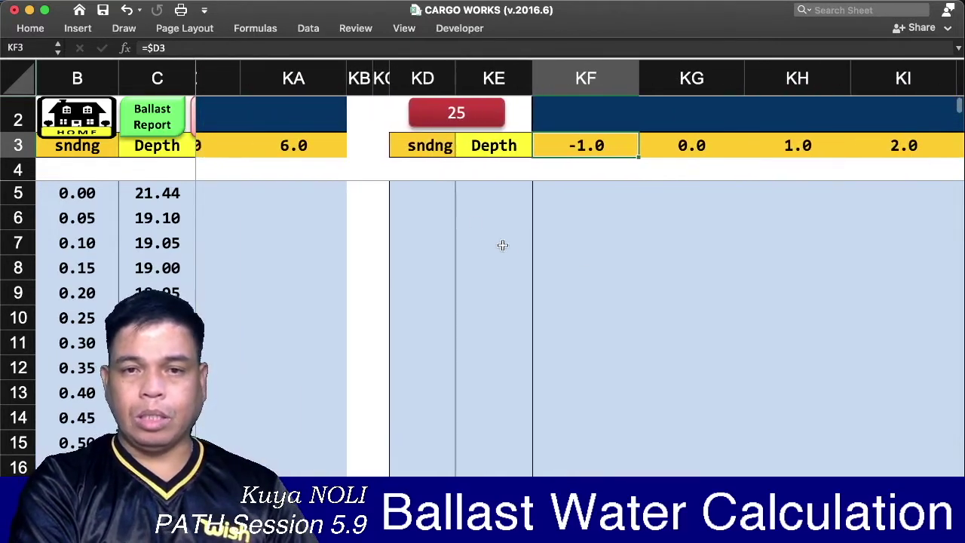
{"action": "left_click", "coordinate": [435, 197]}
{"action": "left_click", "coordinate": [445, 241]}
{"action": "scroll", "coordinate": [448, 239], "scroll_direction": "left", "scroll_amount": 2}
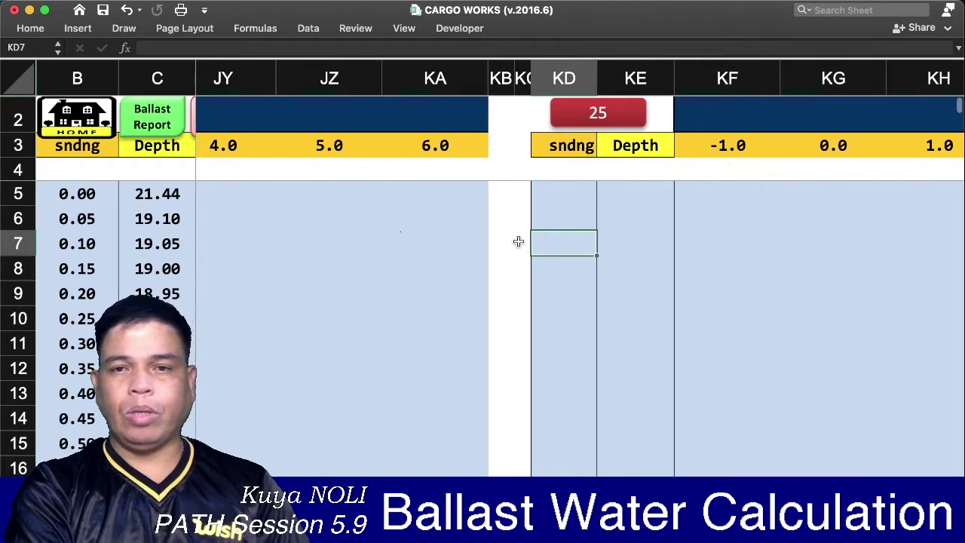
{"action": "left_click_drag", "start_coordinate": [573, 192], "coordinate": [560, 263]}
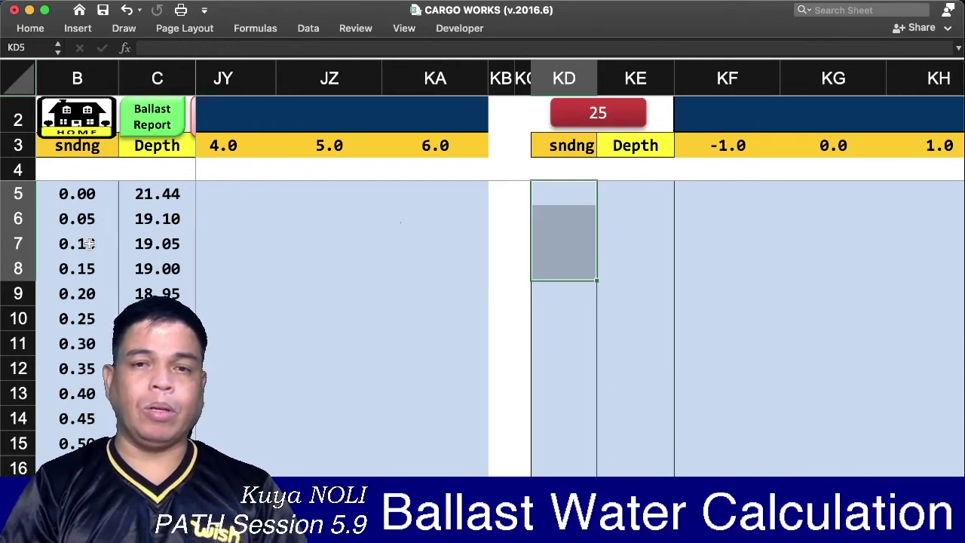
- Scroll back left to the FPT sounding table in columns D–J
{"action": "scroll", "coordinate": [261, 295], "scroll_direction": "left", "scroll_amount": 5}
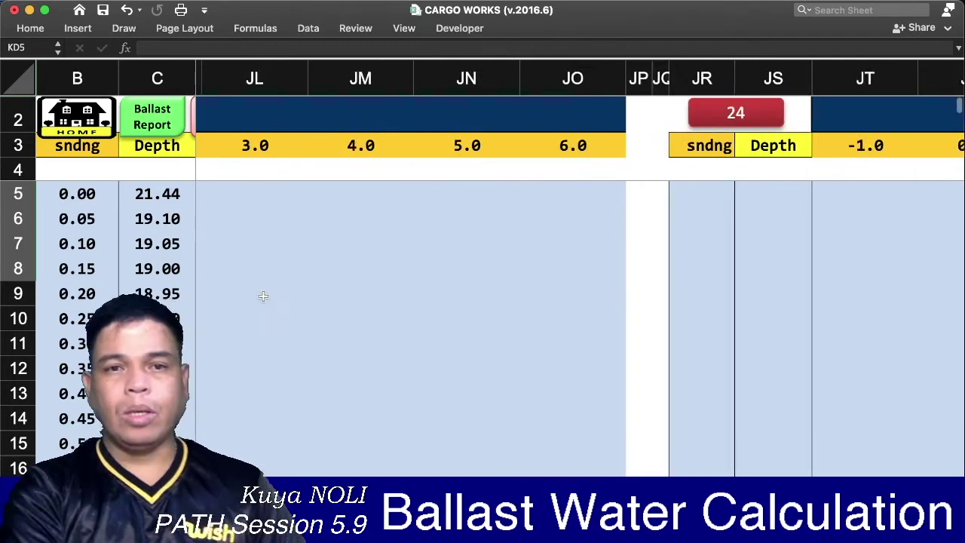
{"action": "scroll", "coordinate": [260, 295], "scroll_direction": "left", "scroll_amount": 5}
{"action": "scroll", "coordinate": [261, 295], "scroll_direction": "left", "scroll_amount": 3}
{"action": "scroll", "coordinate": [263, 296], "scroll_direction": "left", "scroll_amount": 5}
{"action": "scroll", "coordinate": [263, 297], "scroll_direction": "left", "scroll_amount": 5}
{"action": "scroll", "coordinate": [263, 296], "scroll_direction": "left", "scroll_amount": 5}
{"action": "scroll", "coordinate": [263, 296], "scroll_direction": "left", "scroll_amount": 5}
{"action": "scroll", "coordinate": [263, 296], "scroll_direction": "left", "scroll_amount": 5}
{"action": "scroll", "coordinate": [263, 297], "scroll_direction": "left", "scroll_amount": 5}
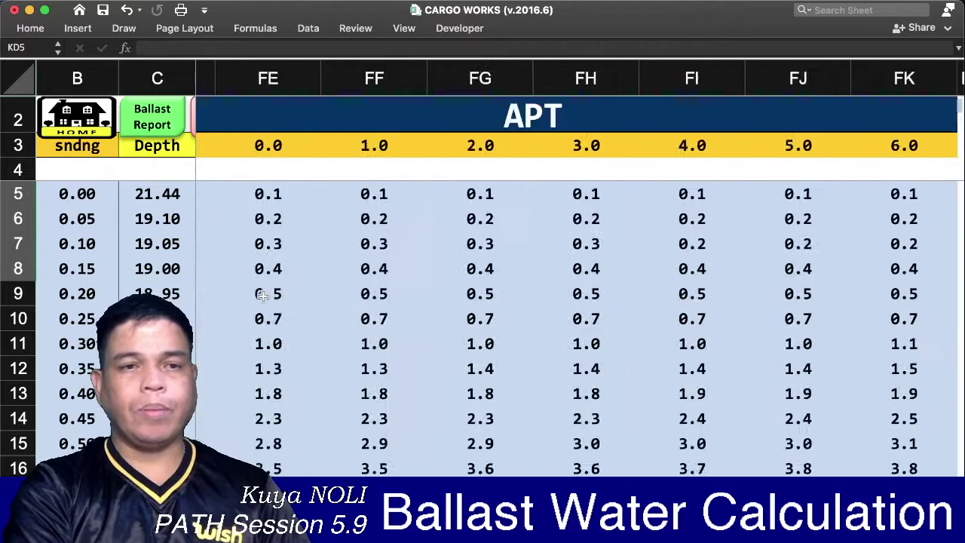
{"action": "scroll", "coordinate": [263, 296], "scroll_direction": "left", "scroll_amount": 5}
{"action": "scroll", "coordinate": [263, 296], "scroll_direction": "left", "scroll_amount": 5}
{"action": "scroll", "coordinate": [264, 297], "scroll_direction": "left", "scroll_amount": 5}
{"action": "scroll", "coordinate": [263, 296], "scroll_direction": "left", "scroll_amount": 5}
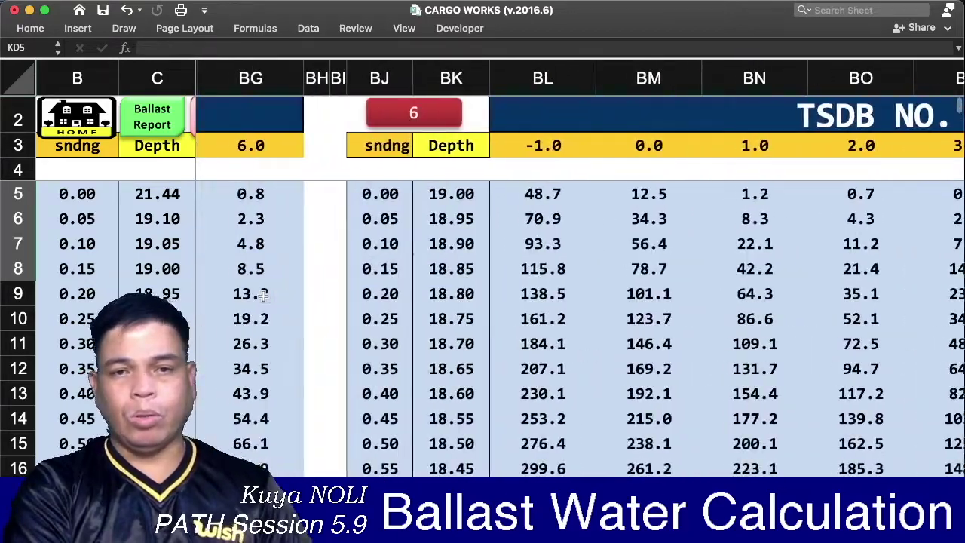
{"action": "scroll", "coordinate": [263, 297], "scroll_direction": "left", "scroll_amount": 5}
{"action": "scroll", "coordinate": [263, 296], "scroll_direction": "left", "scroll_amount": 5}
{"action": "scroll", "coordinate": [264, 296], "scroll_direction": "left", "scroll_amount": 5}
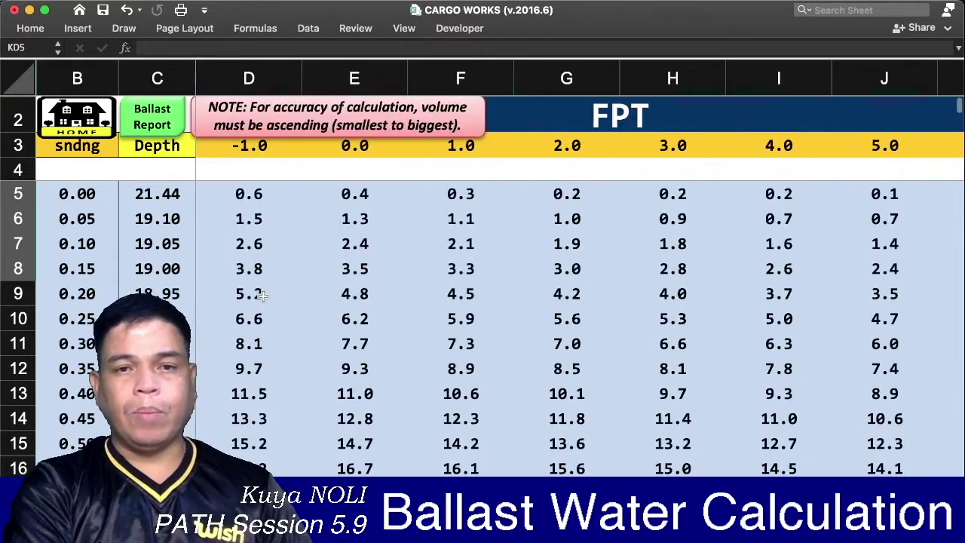
- Check the FPT trim headings -1.0, 0.0, 1.0, 3.0 and 6.0
{"action": "left_click", "coordinate": [254, 155]}
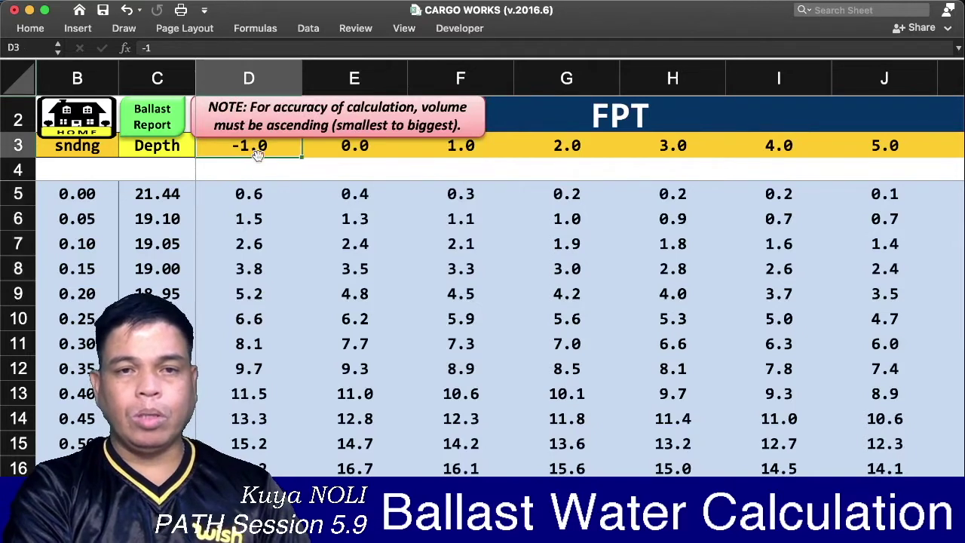
{"action": "left_click", "coordinate": [346, 149]}
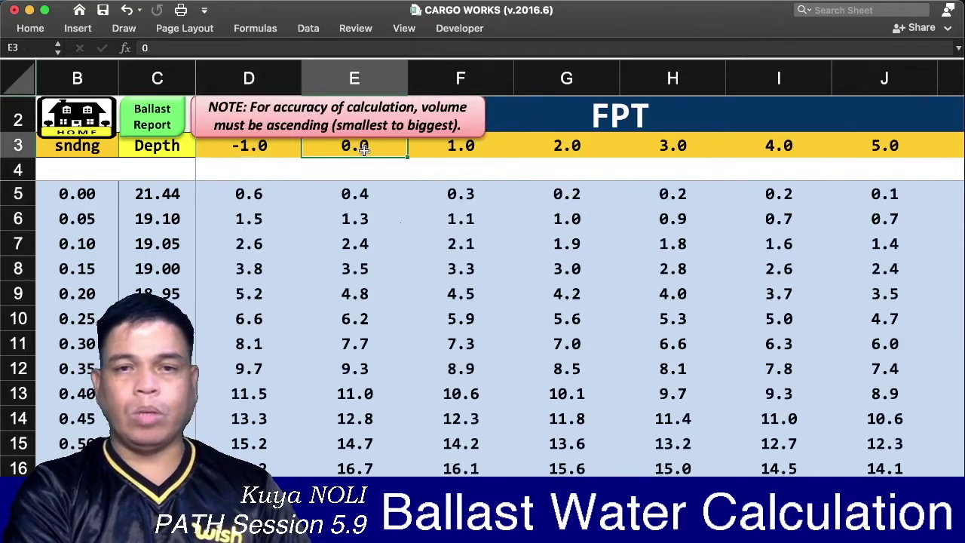
{"action": "left_click", "coordinate": [457, 150]}
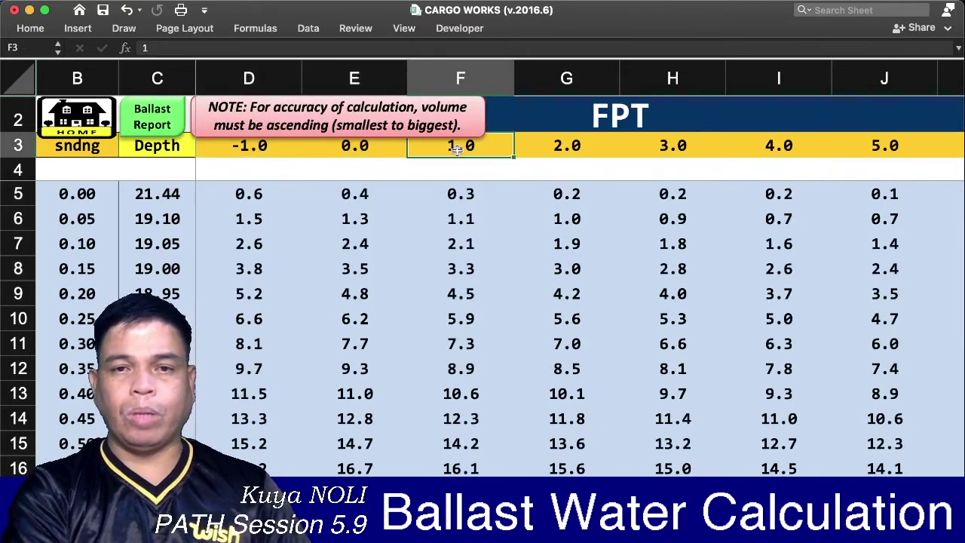
{"action": "left_click", "coordinate": [256, 150]}
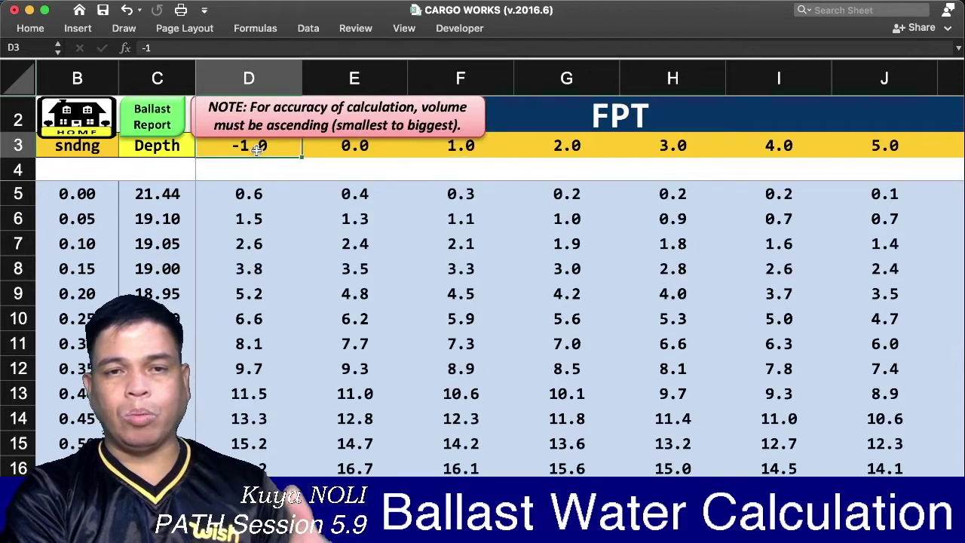
{"action": "left_click", "coordinate": [355, 154]}
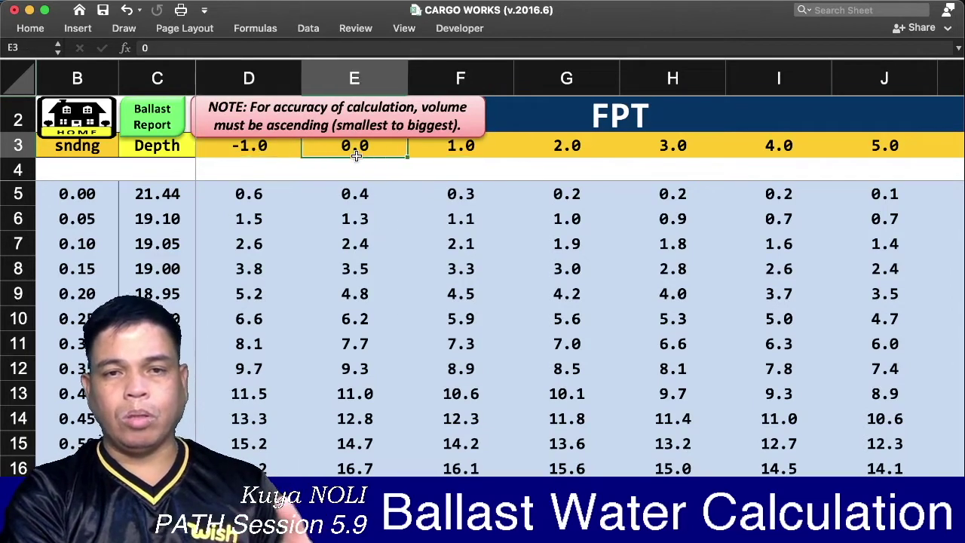
{"action": "left_click", "coordinate": [482, 156]}
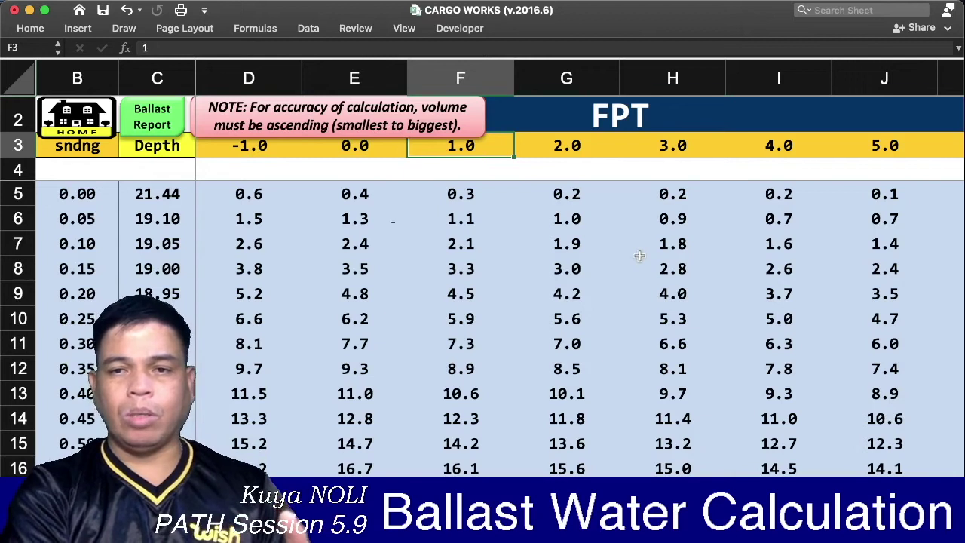
{"action": "left_click", "coordinate": [705, 141]}
{"action": "scroll", "coordinate": [705, 142], "scroll_direction": "right", "scroll_amount": 3}
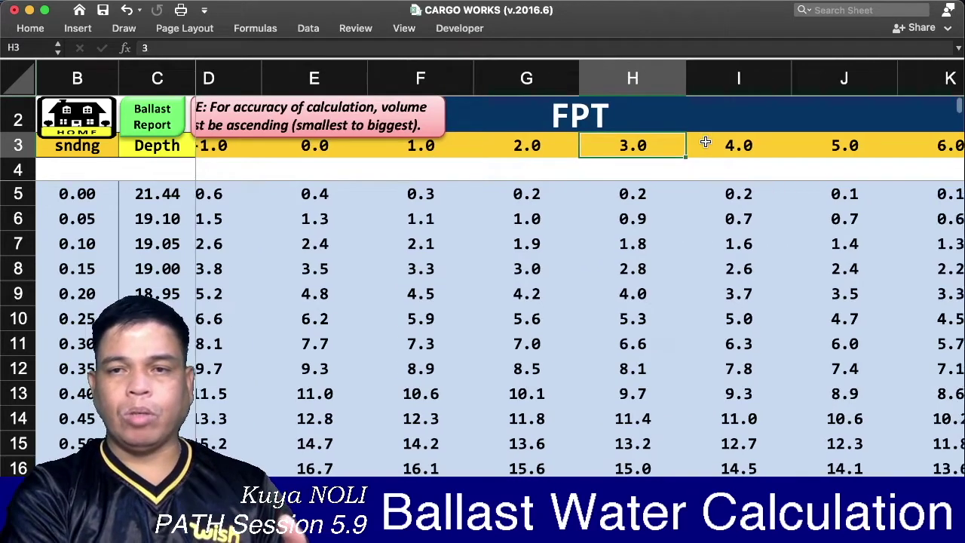
{"action": "left_click", "coordinate": [753, 148]}
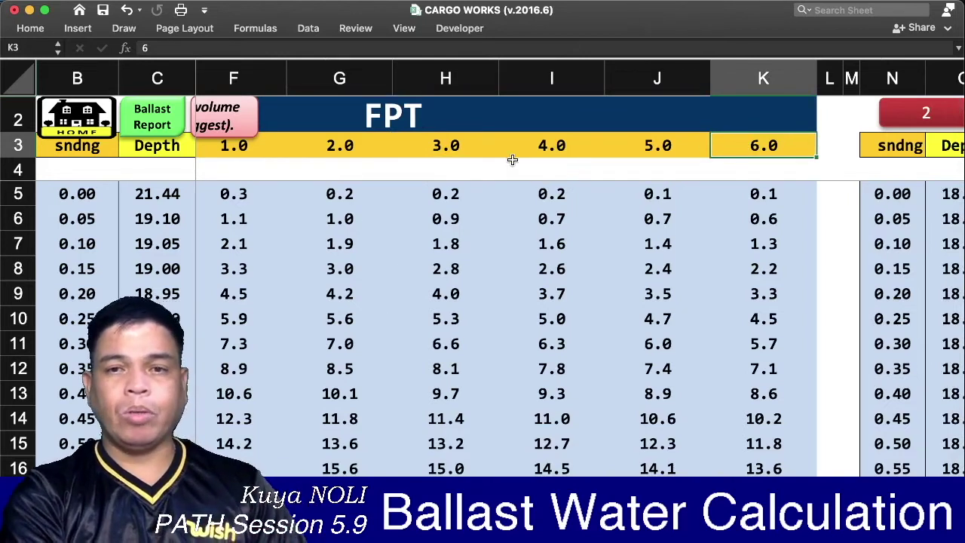
{"action": "scroll", "coordinate": [407, 252], "scroll_direction": "left", "scroll_amount": 3}
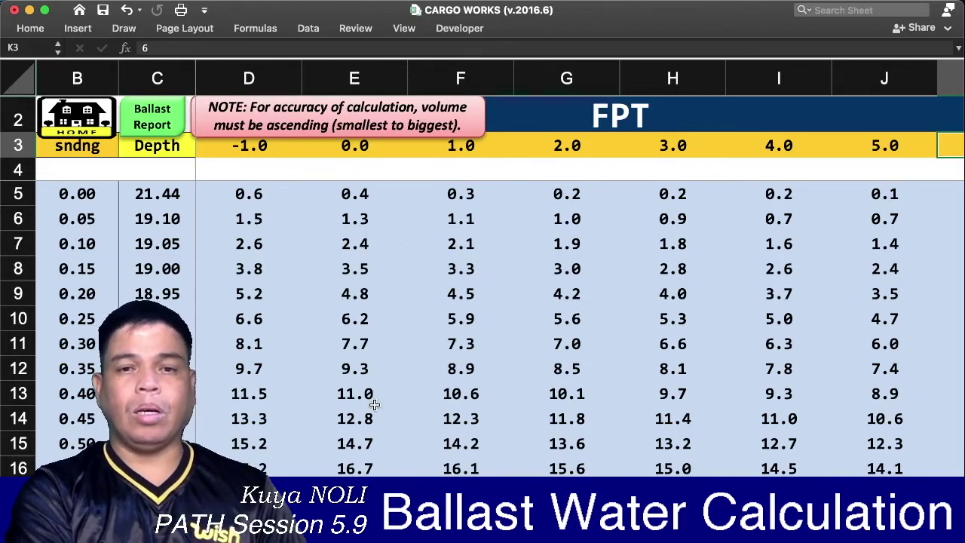
- Scroll down and right to bring the TSDB NO. 1 table into view
{"action": "scroll", "coordinate": [371, 401], "scroll_direction": "down", "scroll_amount": 2}
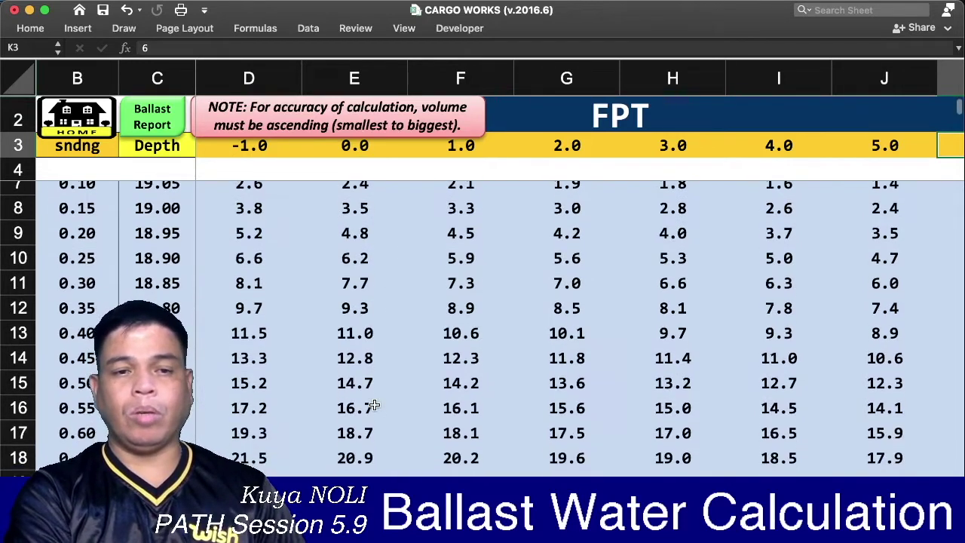
{"action": "scroll", "coordinate": [452, 328], "scroll_direction": "down", "scroll_amount": 3}
{"action": "scroll", "coordinate": [453, 329], "scroll_direction": "down", "scroll_amount": 1}
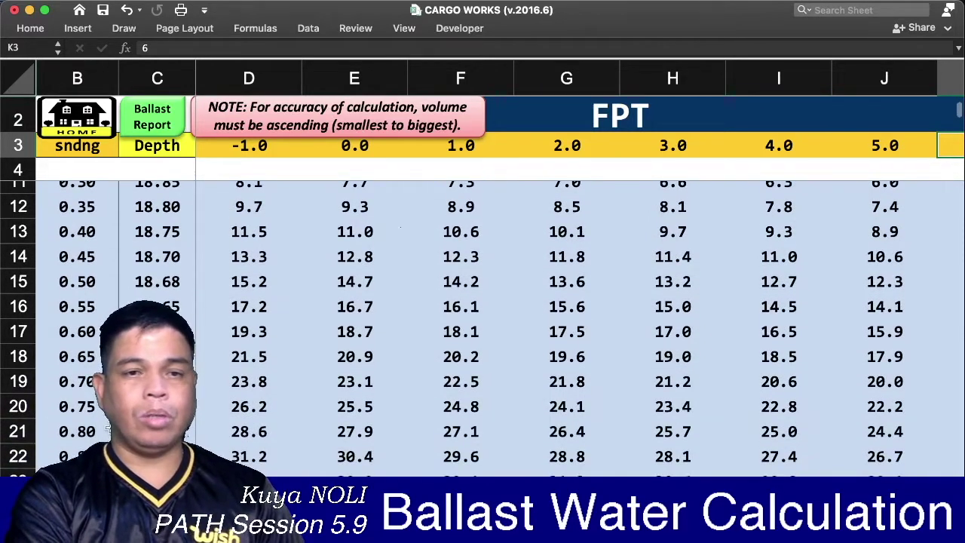
{"action": "scroll", "coordinate": [297, 393], "scroll_direction": "right", "scroll_amount": 2}
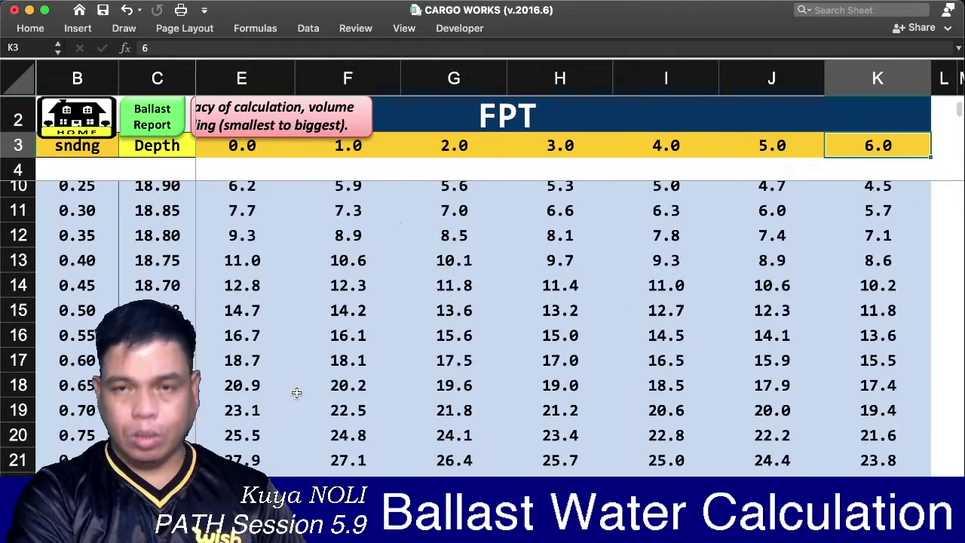
{"action": "scroll", "coordinate": [297, 392], "scroll_direction": "right", "scroll_amount": 3}
{"action": "scroll", "coordinate": [296, 392], "scroll_direction": "right", "scroll_amount": 3}
{"action": "scroll", "coordinate": [296, 392], "scroll_direction": "right", "scroll_amount": 2}
{"action": "scroll", "coordinate": [296, 392], "scroll_direction": "right", "scroll_amount": 1}
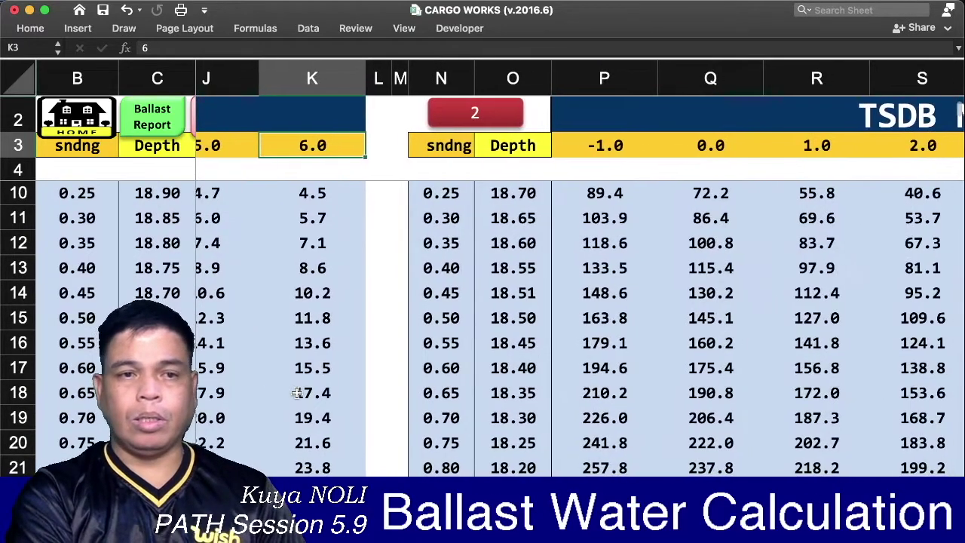
{"action": "scroll", "coordinate": [297, 392], "scroll_direction": "right", "scroll_amount": 2}
{"action": "scroll", "coordinate": [296, 393], "scroll_direction": "right", "scroll_amount": 1}
{"action": "scroll", "coordinate": [296, 393], "scroll_direction": "right", "scroll_amount": 1}
{"action": "scroll", "coordinate": [296, 392], "scroll_direction": "right", "scroll_amount": 1}
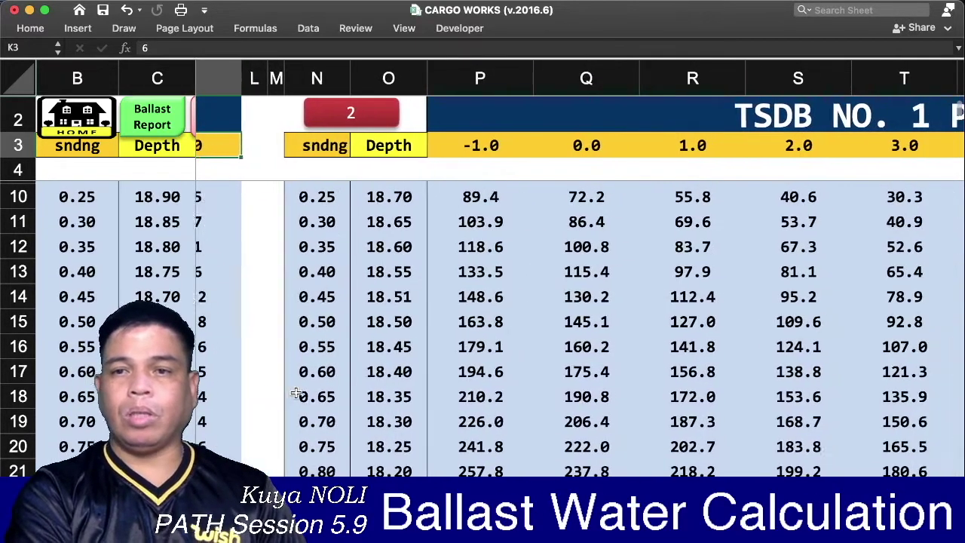
{"action": "scroll", "coordinate": [296, 392], "scroll_direction": "right", "scroll_amount": 1}
{"action": "scroll", "coordinate": [297, 393], "scroll_direction": "right", "scroll_amount": 1}
{"action": "scroll", "coordinate": [297, 392], "scroll_direction": "left", "scroll_amount": 1}
{"action": "scroll", "coordinate": [296, 392], "scroll_direction": "down", "scroll_amount": 2}
{"action": "scroll", "coordinate": [298, 396], "scroll_direction": "down", "scroll_amount": 1}
{"action": "scroll", "coordinate": [302, 400], "scroll_direction": "down", "scroll_amount": 3}
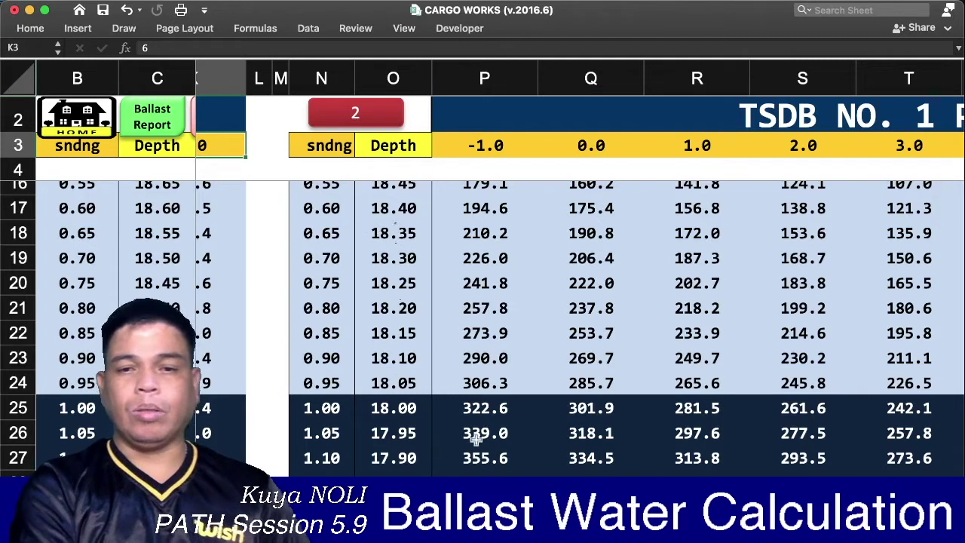
{"action": "scroll", "coordinate": [604, 420], "scroll_direction": "down", "scroll_amount": 4}
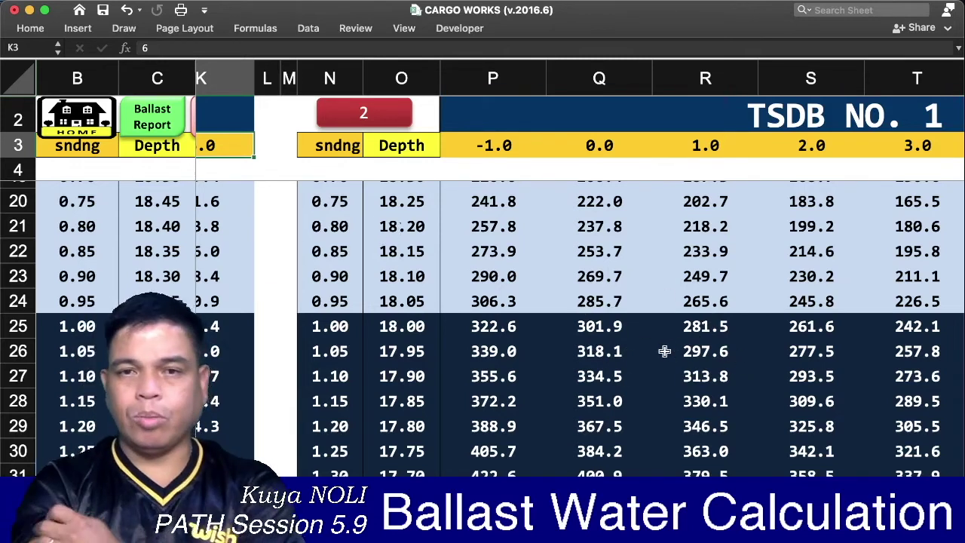
{"action": "scroll", "coordinate": [664, 352], "scroll_direction": "right", "scroll_amount": 1}
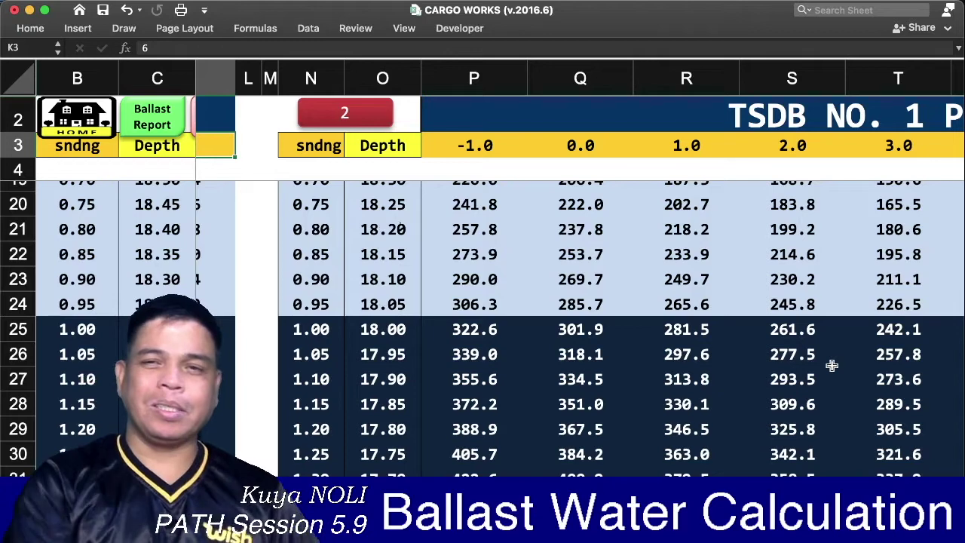
{"action": "scroll", "coordinate": [832, 365], "scroll_direction": "right", "scroll_amount": 2}
{"action": "scroll", "coordinate": [832, 366], "scroll_direction": "right", "scroll_amount": 2}
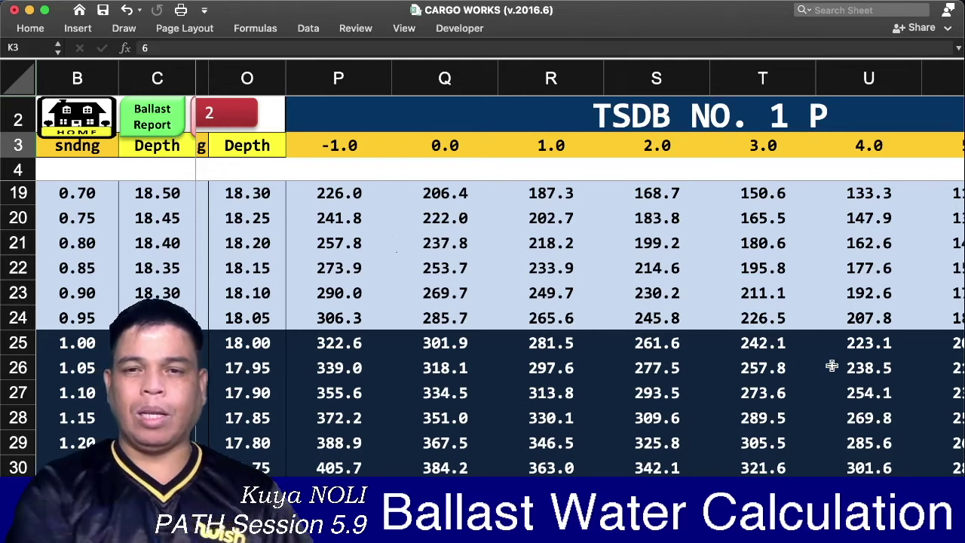
{"action": "scroll", "coordinate": [831, 366], "scroll_direction": "left", "scroll_amount": 3}
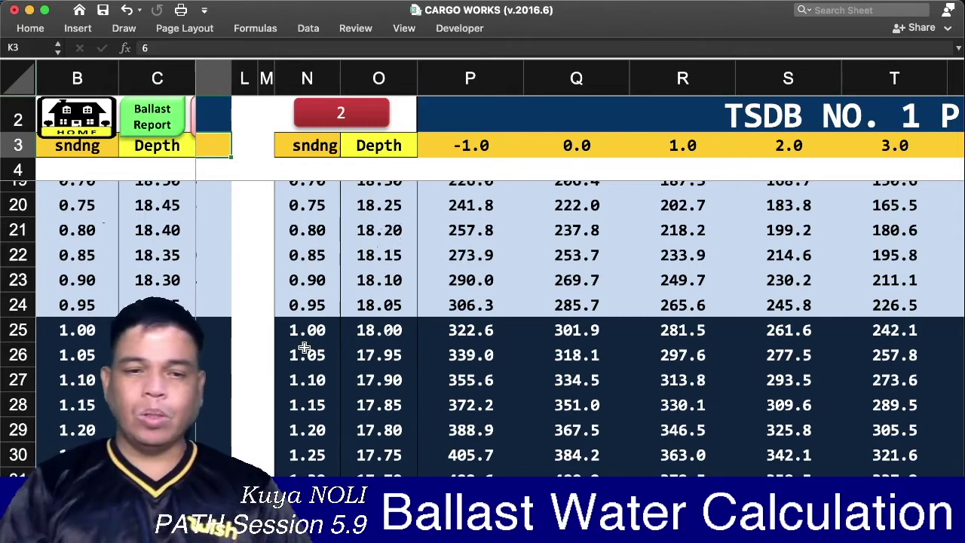
{"action": "scroll", "coordinate": [658, 355], "scroll_direction": "up", "scroll_amount": 2}
{"action": "scroll", "coordinate": [658, 355], "scroll_direction": "left", "scroll_amount": 1}
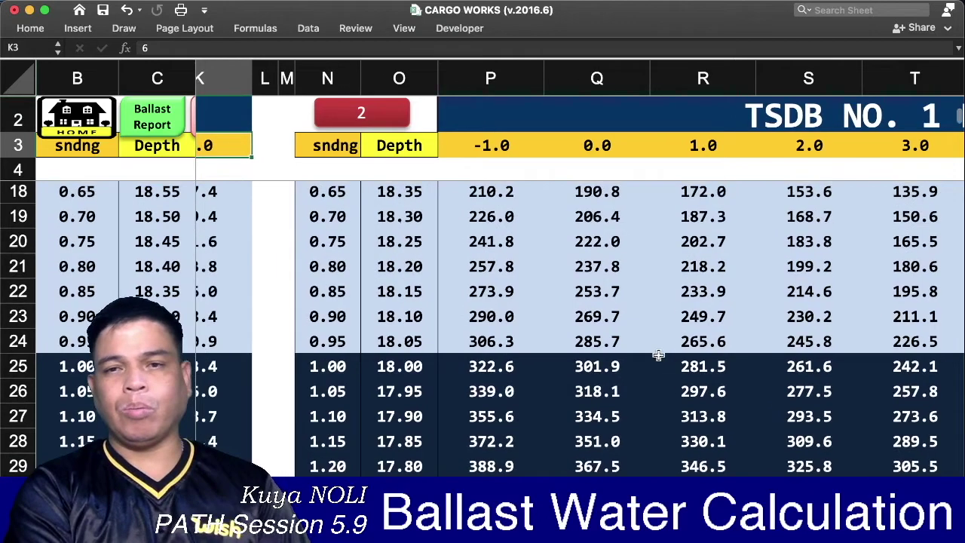
{"action": "scroll", "coordinate": [658, 355], "scroll_direction": "left", "scroll_amount": 2}
{"action": "scroll", "coordinate": [656, 354], "scroll_direction": "up", "scroll_amount": 1}
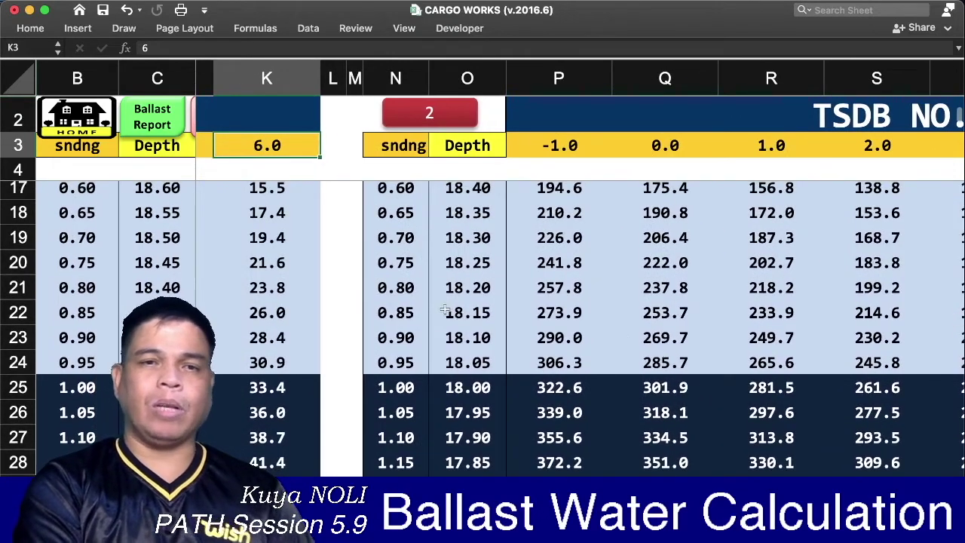
{"action": "scroll", "coordinate": [374, 302], "scroll_direction": "left", "scroll_amount": 1}
{"action": "scroll", "coordinate": [374, 302], "scroll_direction": "up", "scroll_amount": 1}
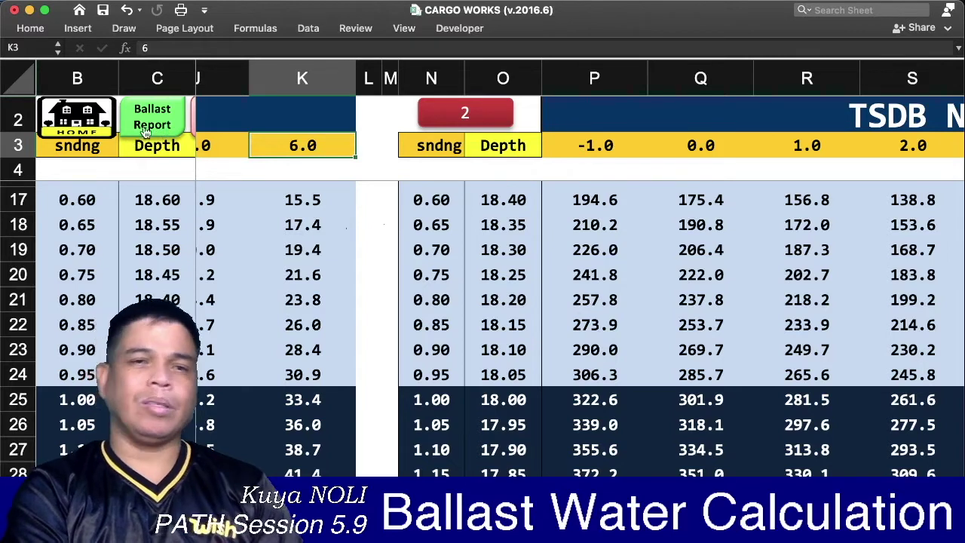
{"action": "left_click", "coordinate": [145, 128]}
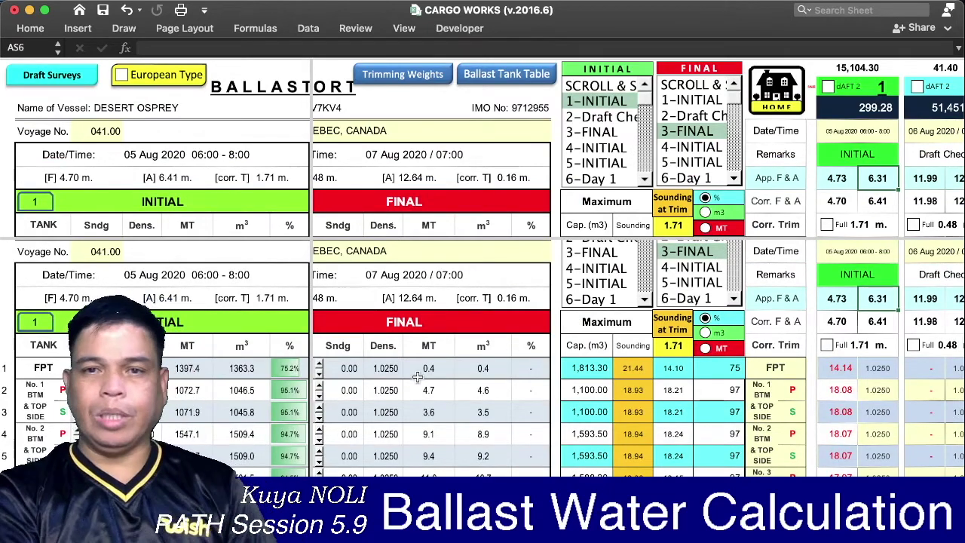
{"action": "scroll", "coordinate": [512, 393], "scroll_direction": "up", "scroll_amount": 3}
{"action": "scroll", "coordinate": [512, 393], "scroll_direction": "left", "scroll_amount": 2}
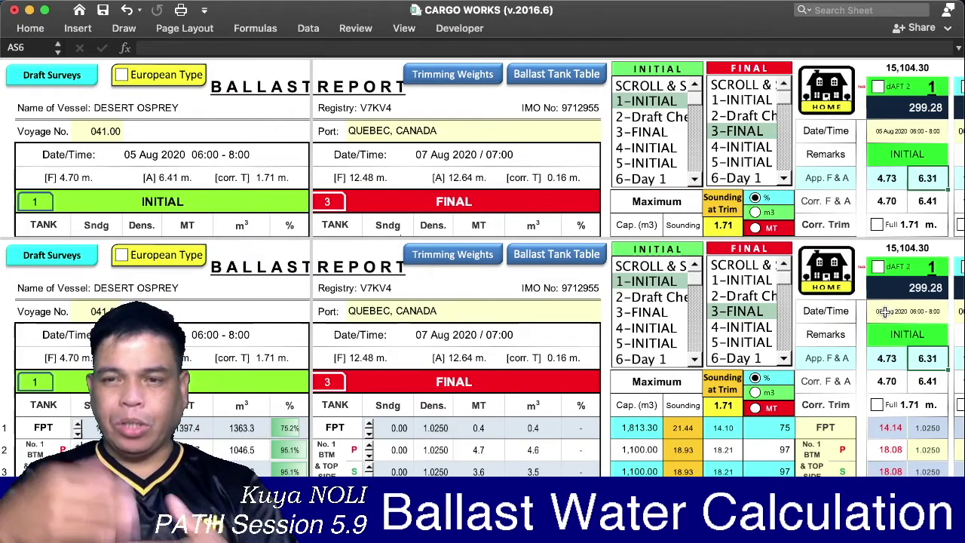
{"action": "scroll", "coordinate": [885, 310], "scroll_direction": "right", "scroll_amount": 3}
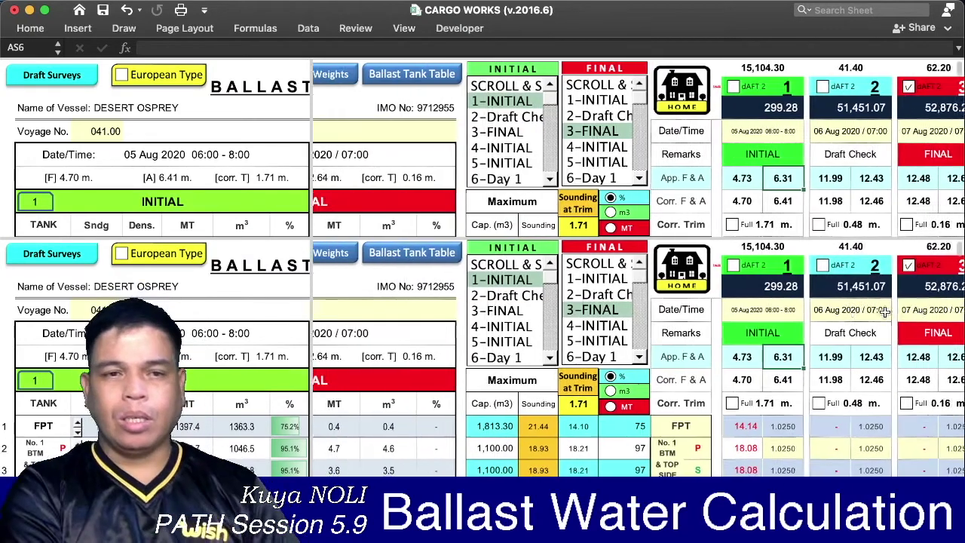
{"action": "scroll", "coordinate": [885, 310], "scroll_direction": "left", "scroll_amount": 2}
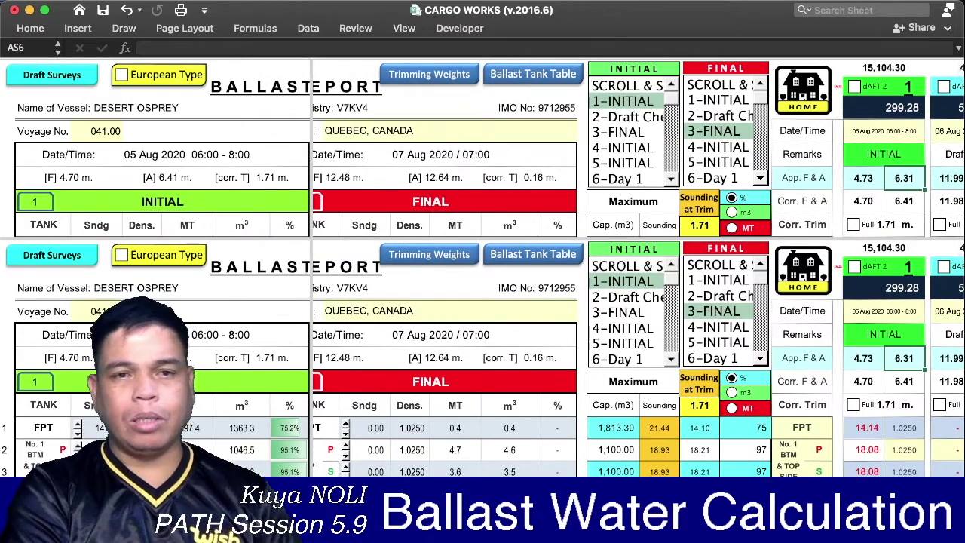
{"action": "scroll", "coordinate": [424, 423], "scroll_direction": "left", "scroll_amount": 2}
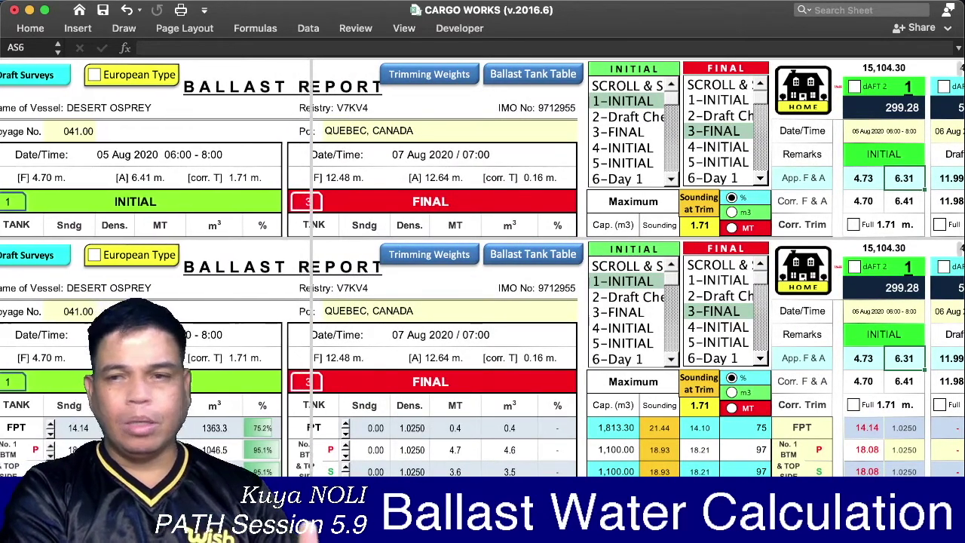
{"action": "scroll", "coordinate": [425, 422], "scroll_direction": "right", "scroll_amount": 2}
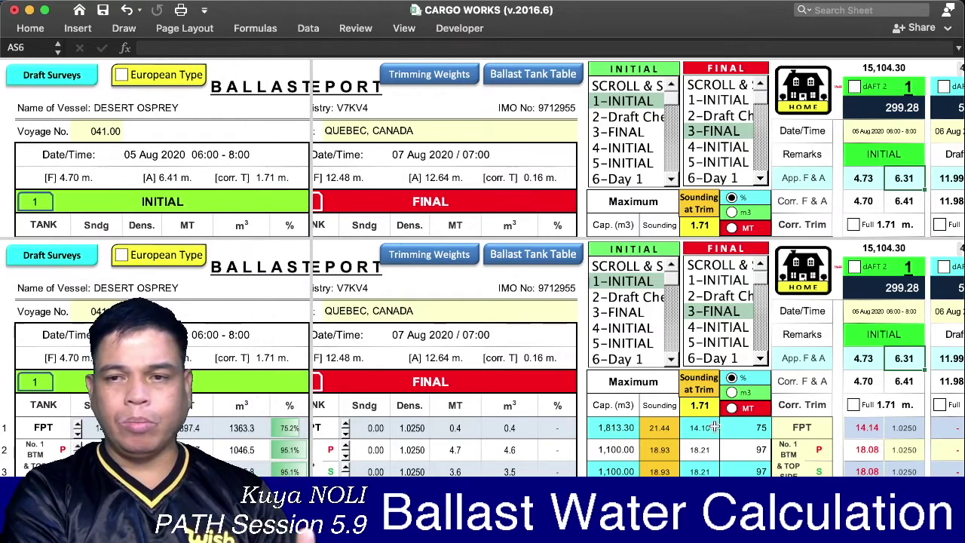
{"action": "scroll", "coordinate": [672, 431], "scroll_direction": "right", "scroll_amount": 3}
{"action": "scroll", "coordinate": [713, 427], "scroll_direction": "right", "scroll_amount": 3}
{"action": "scroll", "coordinate": [714, 426], "scroll_direction": "right", "scroll_amount": 3}
{"action": "scroll", "coordinate": [713, 427], "scroll_direction": "down", "scroll_amount": 3}
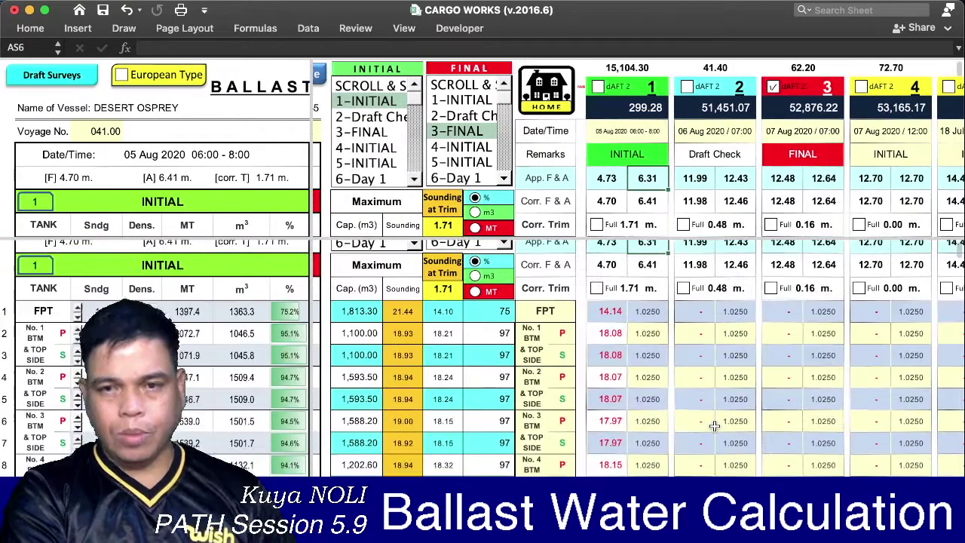
- Select the FPT sounding cell of 14.14 and read its input note
{"action": "left_click", "coordinate": [609, 312]}
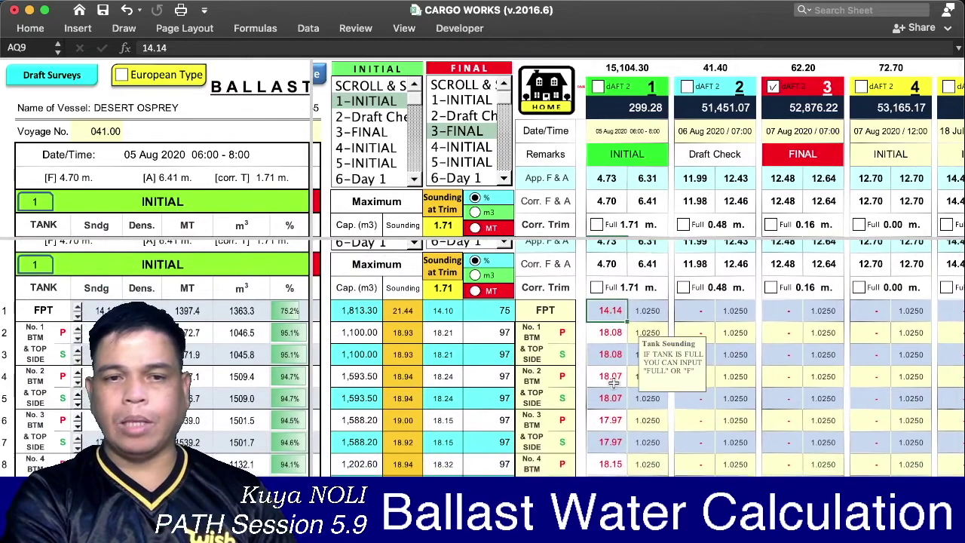
{"action": "scroll", "coordinate": [614, 382], "scroll_direction": "down", "scroll_amount": 2}
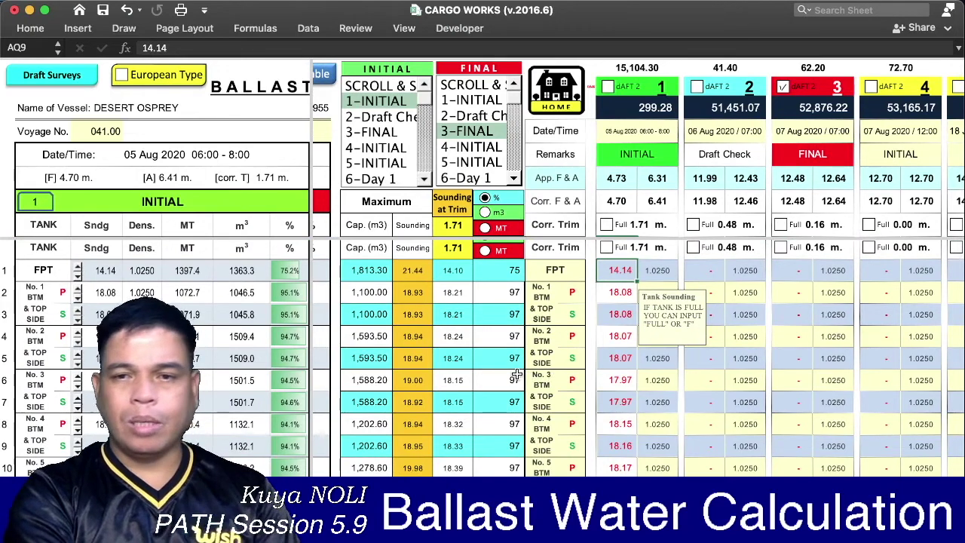
{"action": "scroll", "coordinate": [516, 375], "scroll_direction": "up", "scroll_amount": 3}
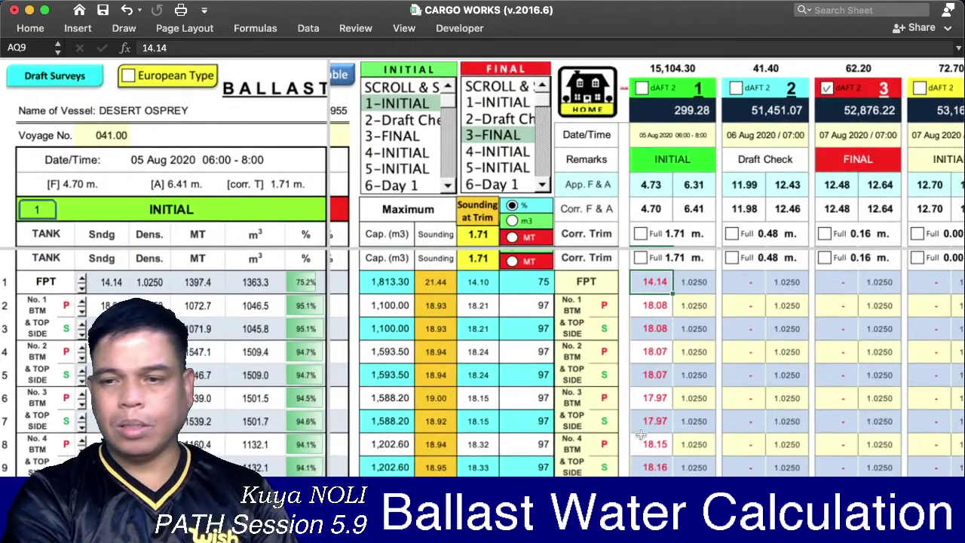
{"action": "scroll", "coordinate": [681, 420], "scroll_direction": "down", "scroll_amount": 3}
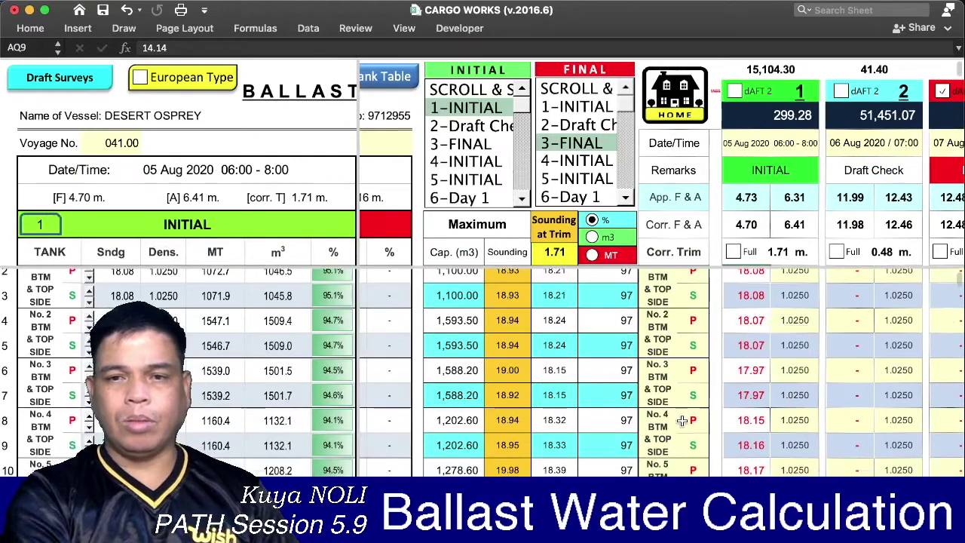
{"action": "scroll", "coordinate": [682, 420], "scroll_direction": "up", "scroll_amount": 3}
{"action": "scroll", "coordinate": [682, 421], "scroll_direction": "right", "scroll_amount": 2}
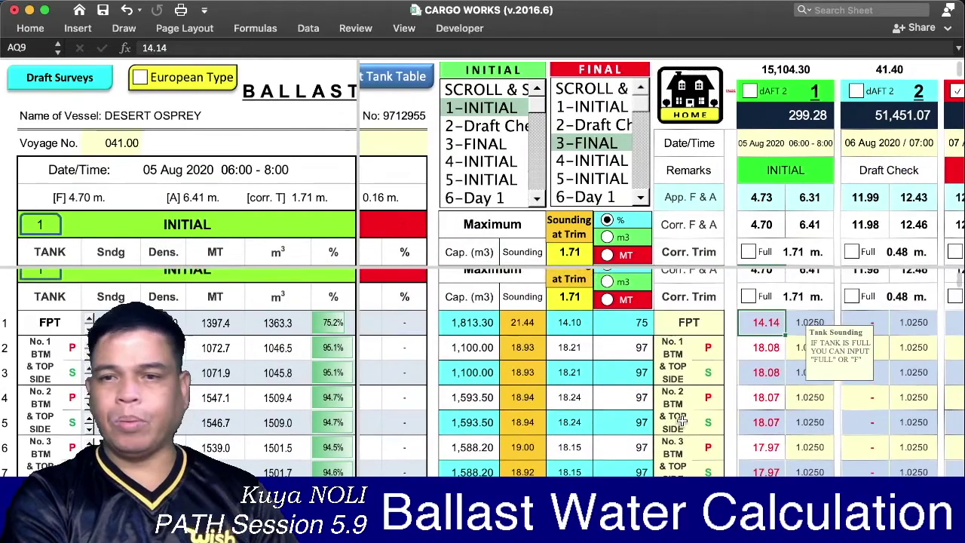
{"action": "scroll", "coordinate": [682, 420], "scroll_direction": "right", "scroll_amount": 1}
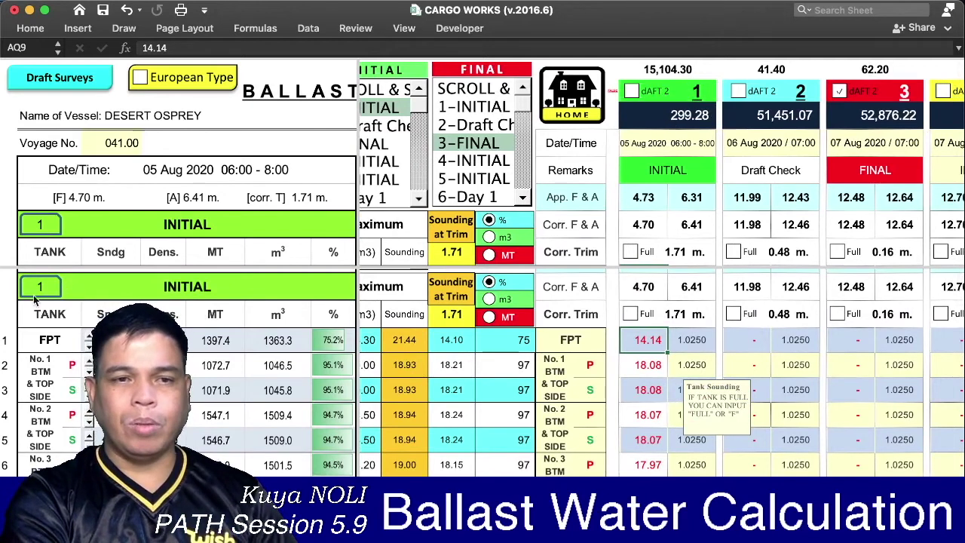
{"action": "scroll", "coordinate": [482, 377], "scroll_direction": "down", "scroll_amount": 1}
{"action": "scroll", "coordinate": [482, 370], "scroll_direction": "down", "scroll_amount": 1}
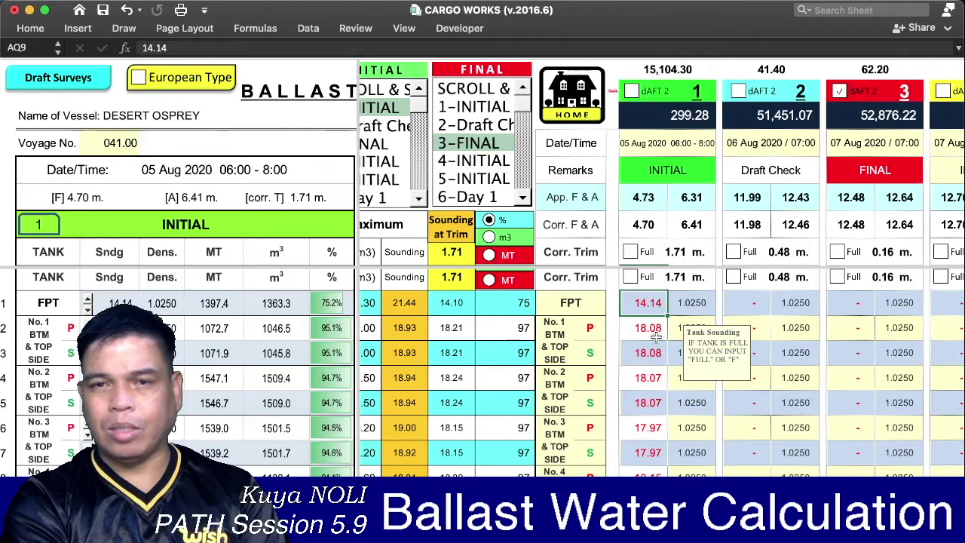
{"action": "scroll", "coordinate": [573, 286], "scroll_direction": "left", "scroll_amount": 1}
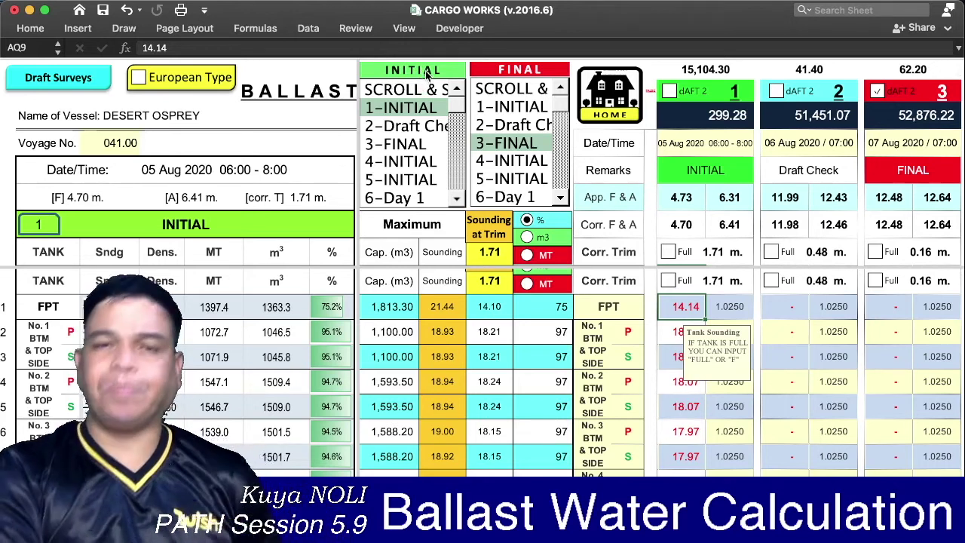
- Switch the left report from 2-Draft Check back to 1-INITIAL and reveal the 3 FINAL report
{"action": "left_click", "coordinate": [408, 126]}
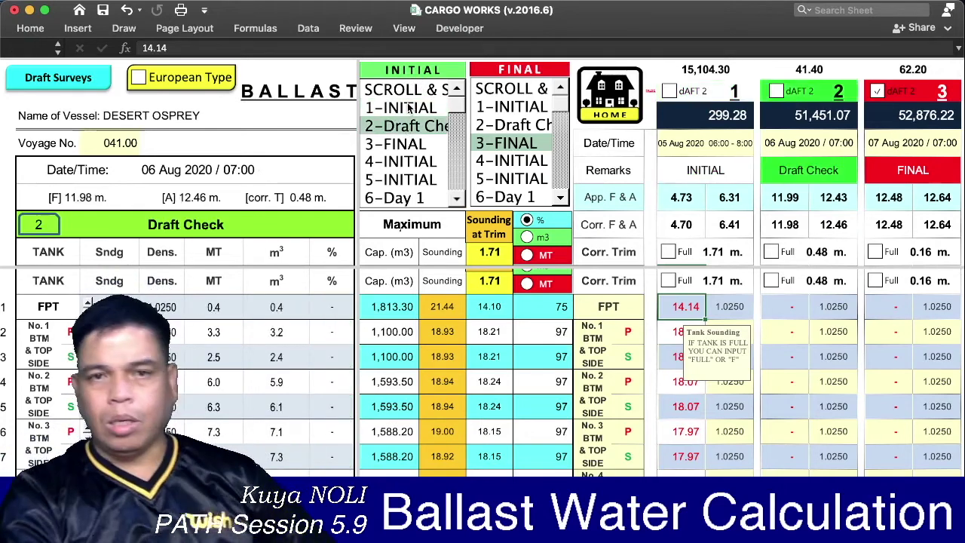
{"action": "left_click", "coordinate": [407, 107]}
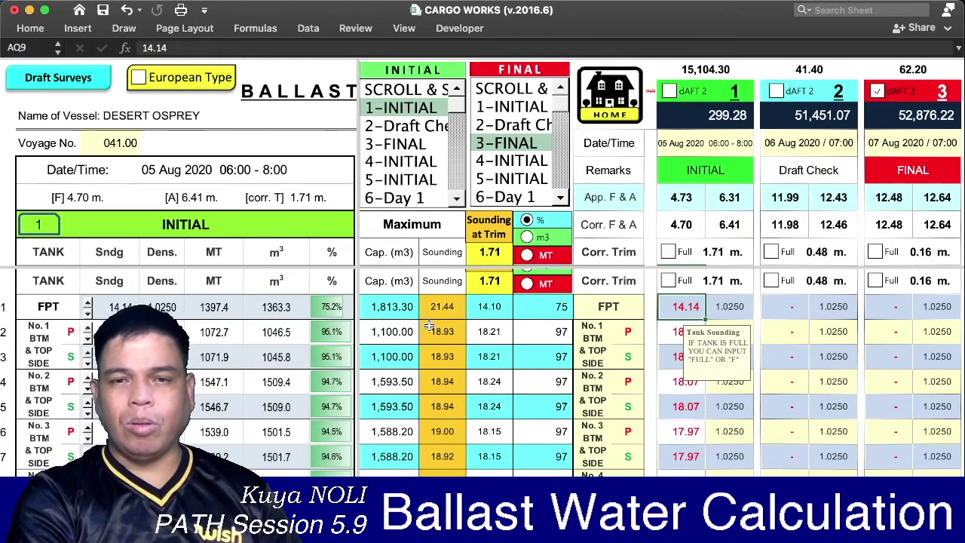
{"action": "scroll", "coordinate": [497, 354], "scroll_direction": "left", "scroll_amount": 2}
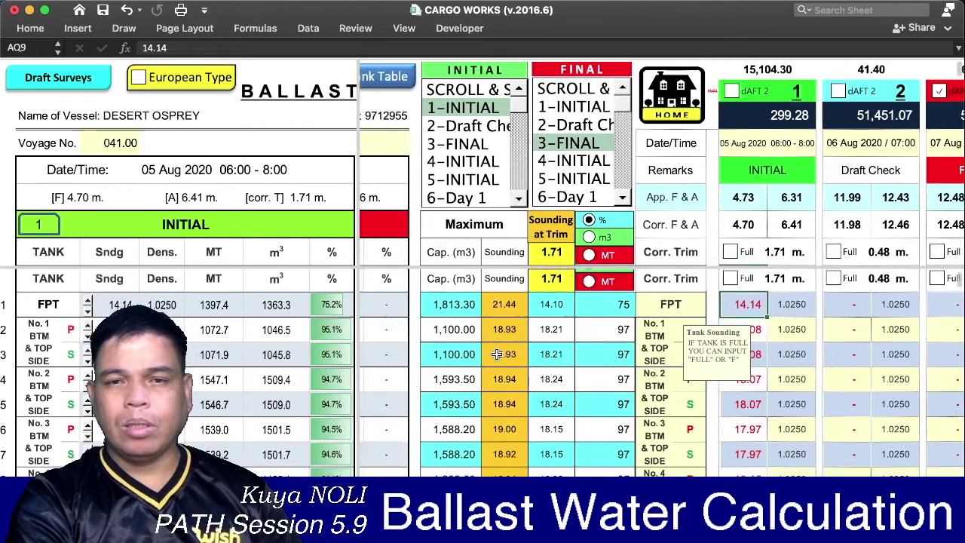
{"action": "scroll", "coordinate": [497, 355], "scroll_direction": "left", "scroll_amount": 3}
{"action": "scroll", "coordinate": [497, 354], "scroll_direction": "left", "scroll_amount": 2}
{"action": "scroll", "coordinate": [497, 354], "scroll_direction": "left", "scroll_amount": 3}
{"action": "scroll", "coordinate": [497, 354], "scroll_direction": "left", "scroll_amount": 2}
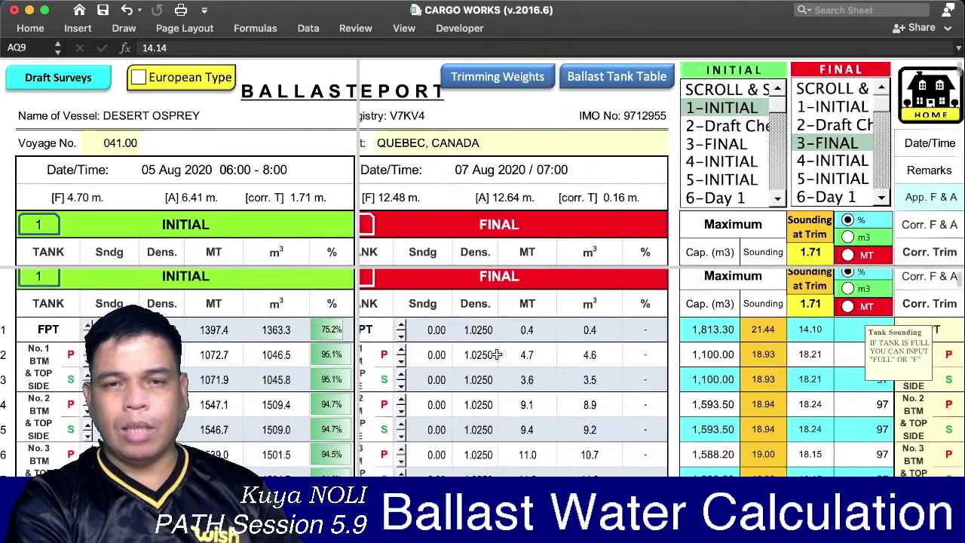
{"action": "scroll", "coordinate": [497, 354], "scroll_direction": "left", "scroll_amount": 1}
{"action": "scroll", "coordinate": [497, 355], "scroll_direction": "left", "scroll_amount": 1}
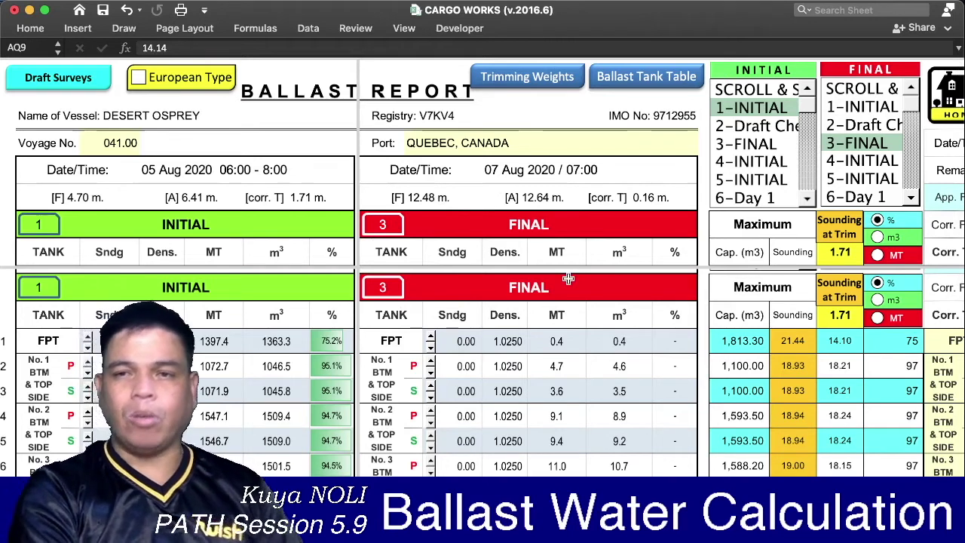
- Step the comparison list box through 2-Draft Check and 4-INITIAL to 6-Day 1
{"action": "left_click", "coordinate": [847, 126]}
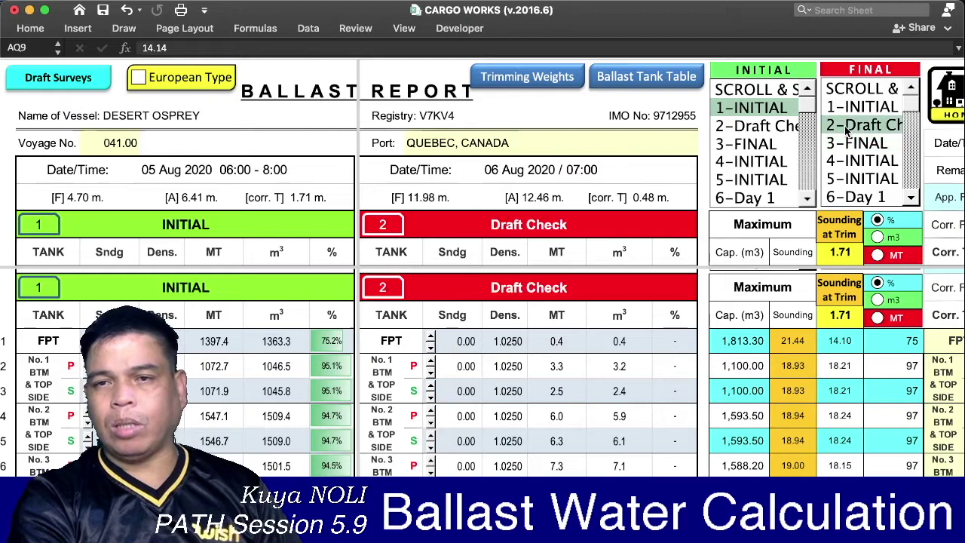
{"action": "scroll", "coordinate": [633, 386], "scroll_direction": "down", "scroll_amount": 2}
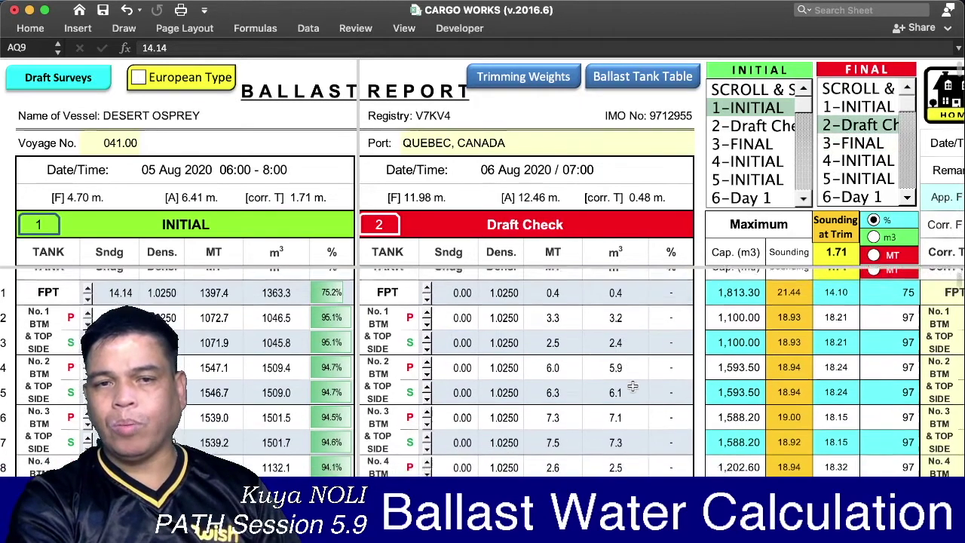
{"action": "scroll", "coordinate": [656, 381], "scroll_direction": "down", "scroll_amount": 1}
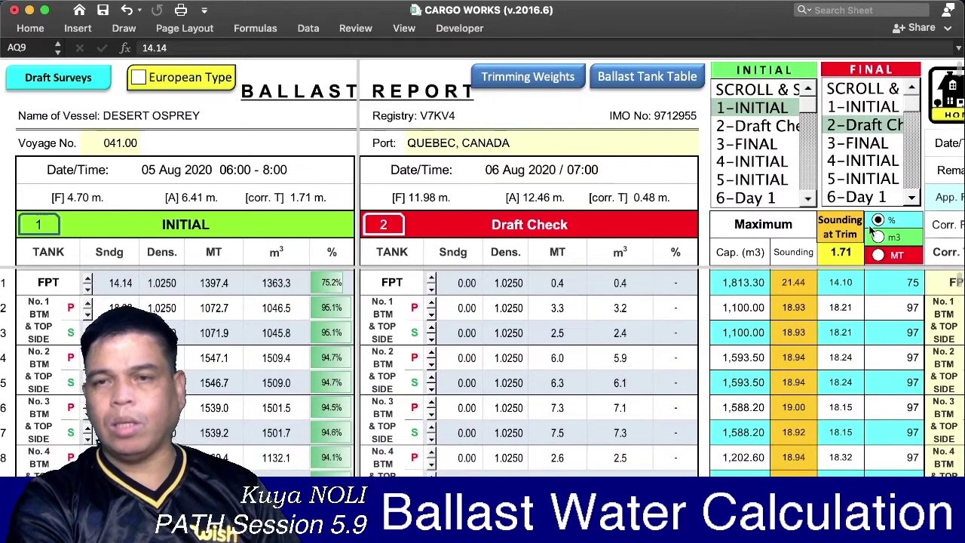
{"action": "left_click", "coordinate": [865, 161]}
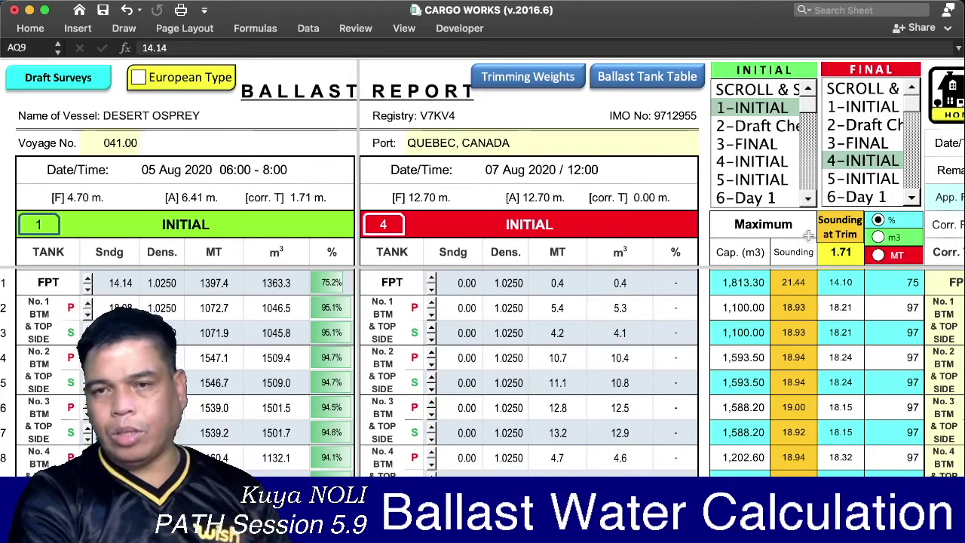
{"action": "left_click", "coordinate": [838, 198]}
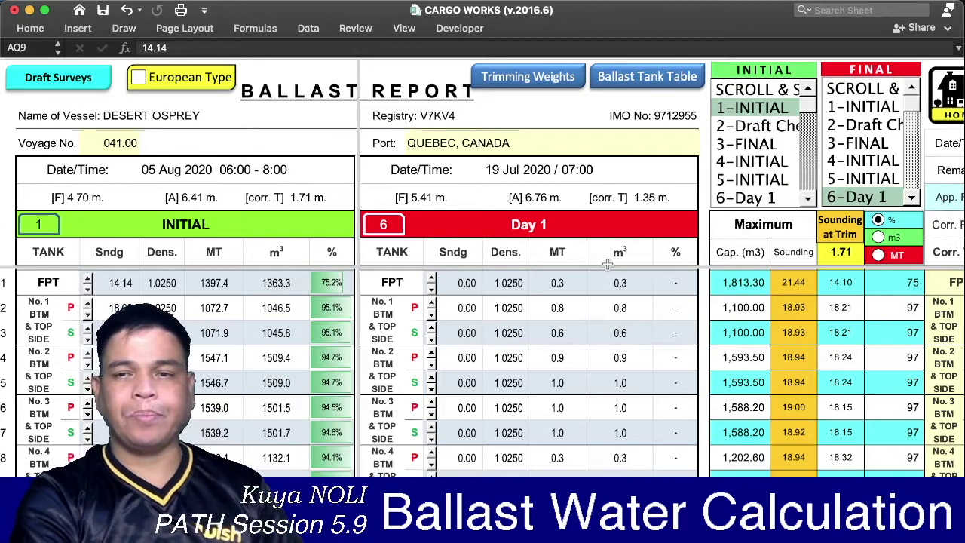
- Step down the draft 1 soundings column from 18.07 onward
{"action": "scroll", "coordinate": [777, 317], "scroll_direction": "right", "scroll_amount": 3}
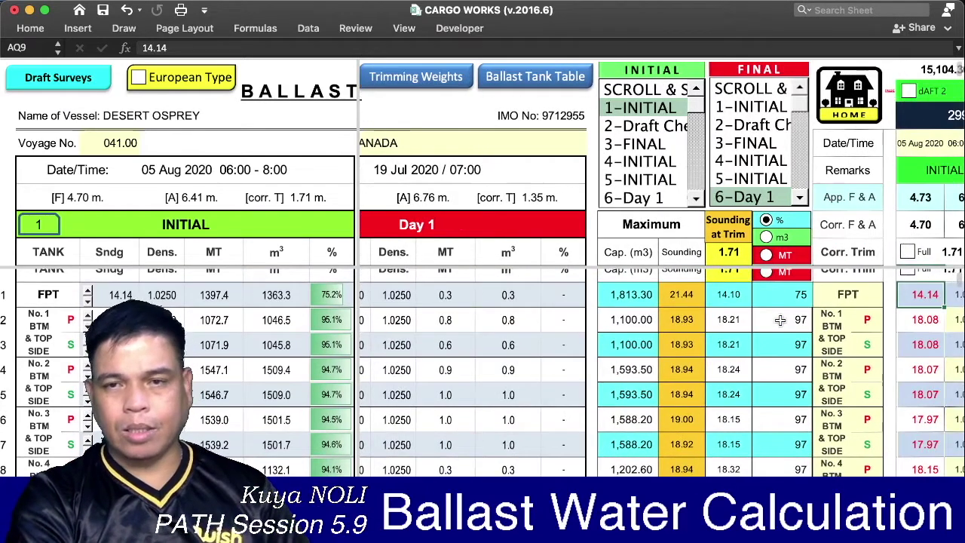
{"action": "scroll", "coordinate": [780, 320], "scroll_direction": "right", "scroll_amount": 2}
{"action": "scroll", "coordinate": [781, 319], "scroll_direction": "right", "scroll_amount": 6}
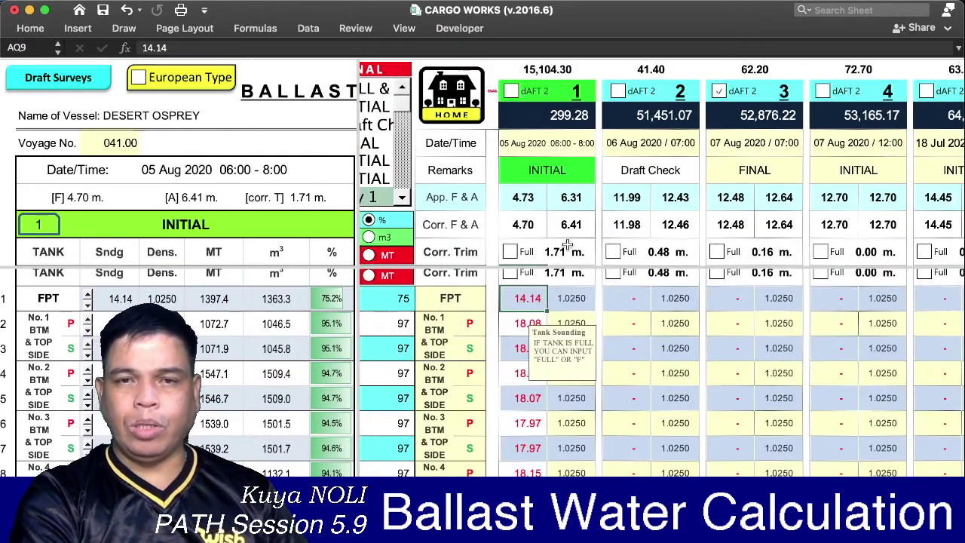
{"action": "scroll", "coordinate": [567, 246], "scroll_direction": "left", "scroll_amount": 1}
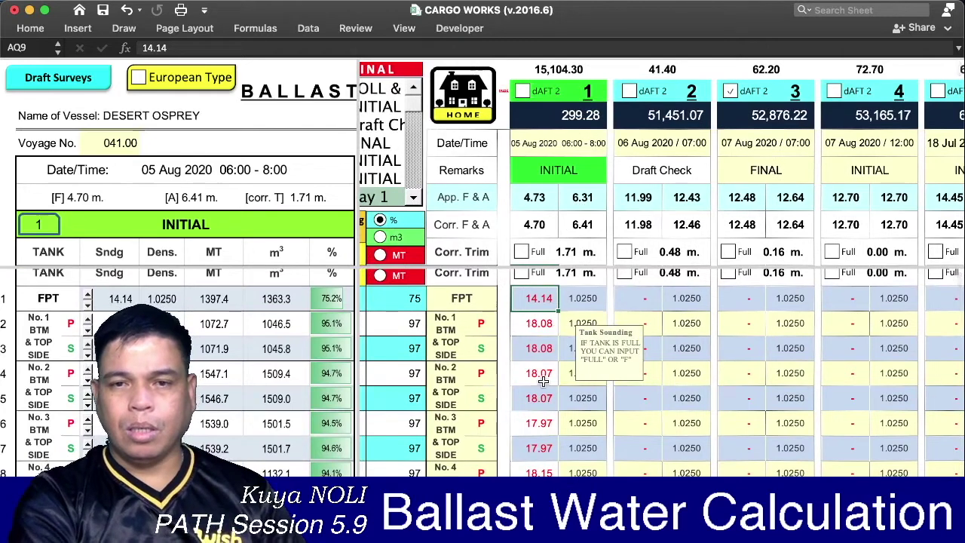
{"action": "scroll", "coordinate": [543, 382], "scroll_direction": "down", "scroll_amount": 1}
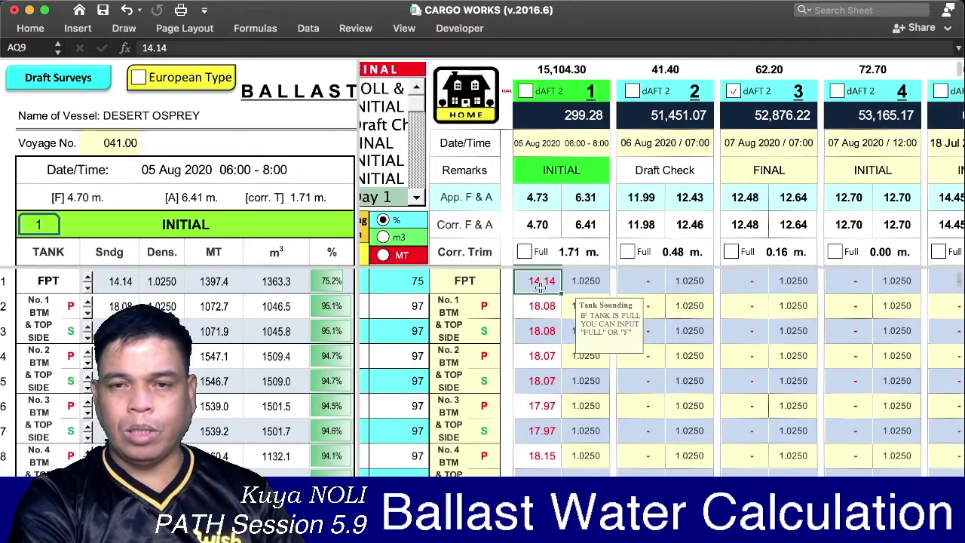
{"action": "key", "text": "Down"}
{"action": "key", "text": "Down"}
{"action": "key", "text": "Down"}
{"action": "key", "text": "Down"}
{"action": "key", "text": "Down"}
{"action": "key", "text": "Down"}
{"action": "key", "text": "Down"}
{"action": "key", "text": "Down"}
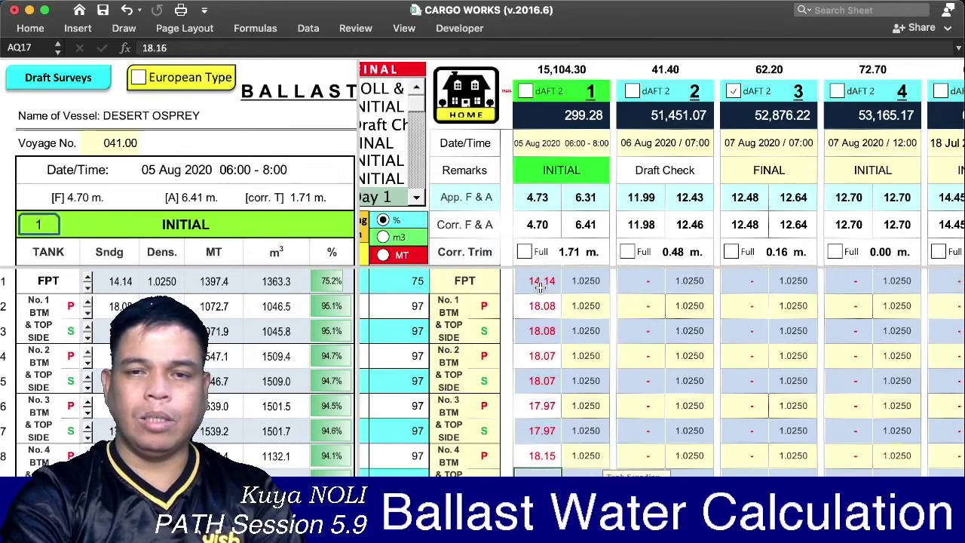
{"action": "key", "text": "Down"}
{"action": "key", "text": "Down"}
{"action": "key", "text": "Down"}
- Go to the Ballast Tank Table sheet of sounding-to-volume tables
{"action": "scroll", "coordinate": [555, 354], "scroll_direction": "up", "scroll_amount": 5}
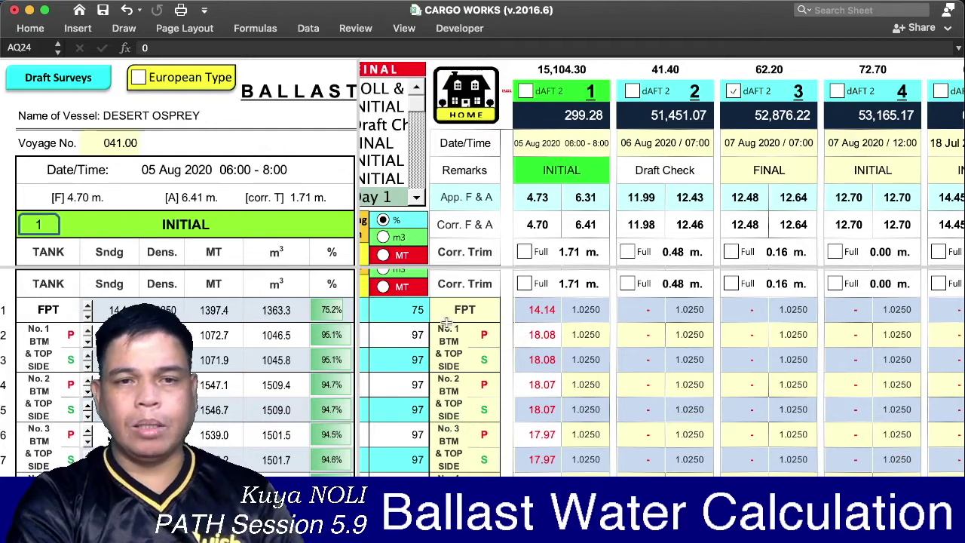
{"action": "scroll", "coordinate": [441, 320], "scroll_direction": "left", "scroll_amount": 5}
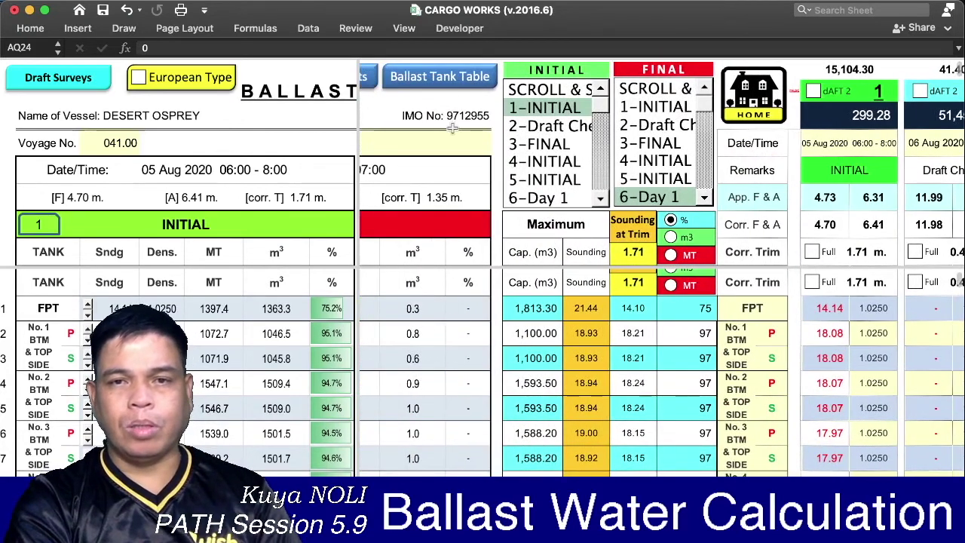
{"action": "left_click", "coordinate": [449, 79]}
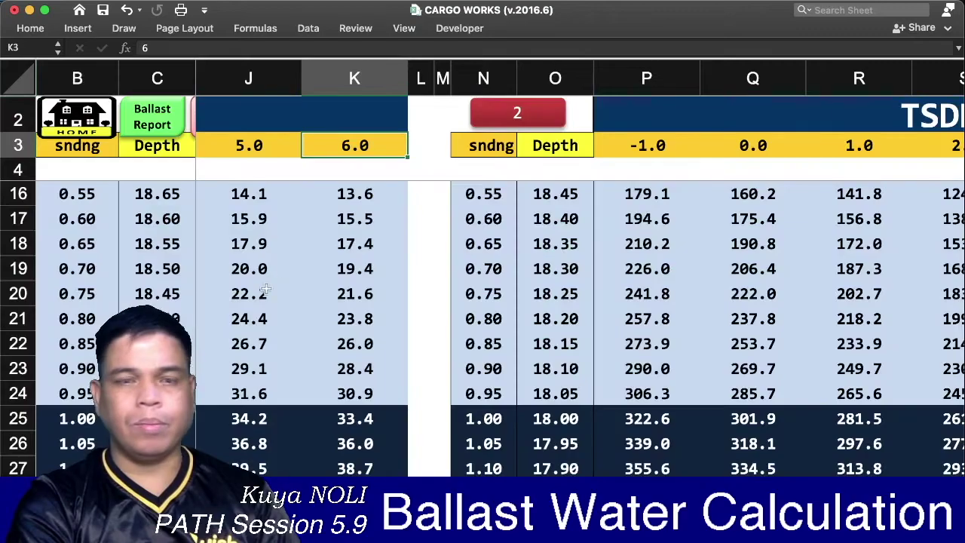
- Scroll down the FPT tank sounding table to sounding 14.00, reading 1356.1 under trim -1.0
{"action": "scroll", "coordinate": [266, 288], "scroll_direction": "left", "scroll_amount": 6}
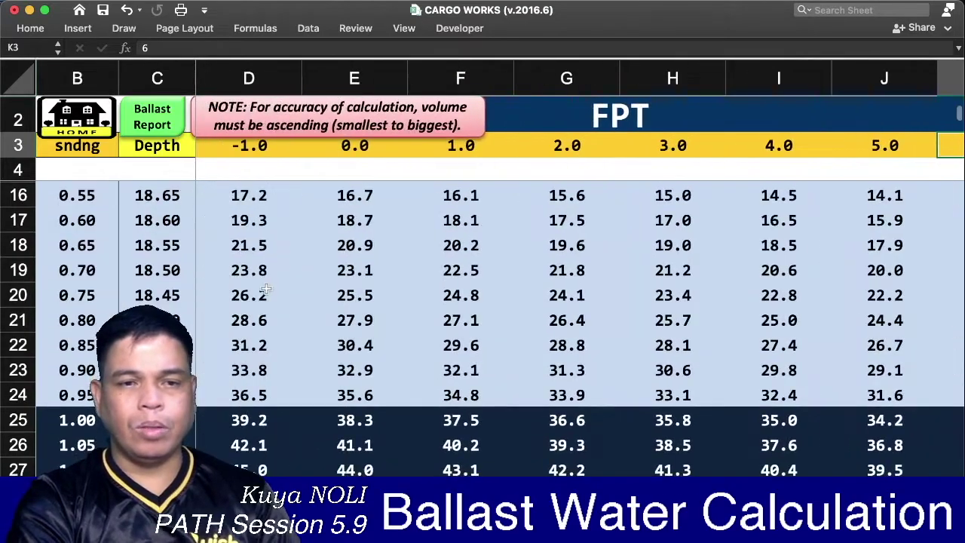
{"action": "scroll", "coordinate": [267, 289], "scroll_direction": "down", "scroll_amount": 6}
{"action": "scroll", "coordinate": [267, 289], "scroll_direction": "down", "scroll_amount": 7}
{"action": "scroll", "coordinate": [267, 288], "scroll_direction": "down", "scroll_amount": 9}
{"action": "scroll", "coordinate": [267, 289], "scroll_direction": "down", "scroll_amount": 9}
{"action": "scroll", "coordinate": [267, 289], "scroll_direction": "down", "scroll_amount": 12}
{"action": "scroll", "coordinate": [267, 288], "scroll_direction": "down", "scroll_amount": 10}
{"action": "scroll", "coordinate": [267, 289], "scroll_direction": "down", "scroll_amount": 16}
{"action": "scroll", "coordinate": [267, 289], "scroll_direction": "down", "scroll_amount": 2}
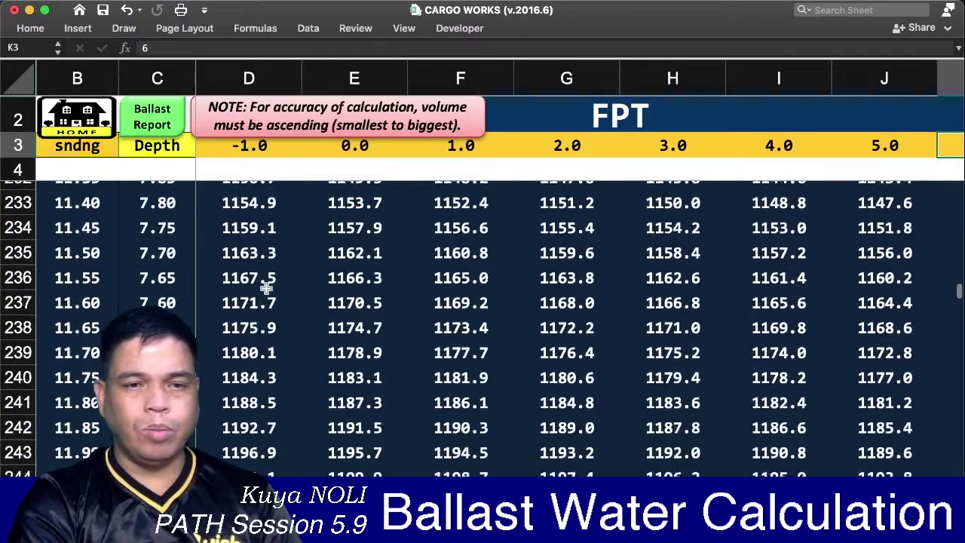
{"action": "scroll", "coordinate": [267, 289], "scroll_direction": "down", "scroll_amount": 3}
{"action": "scroll", "coordinate": [267, 289], "scroll_direction": "down", "scroll_amount": 3}
{"action": "scroll", "coordinate": [267, 289], "scroll_direction": "down", "scroll_amount": 10}
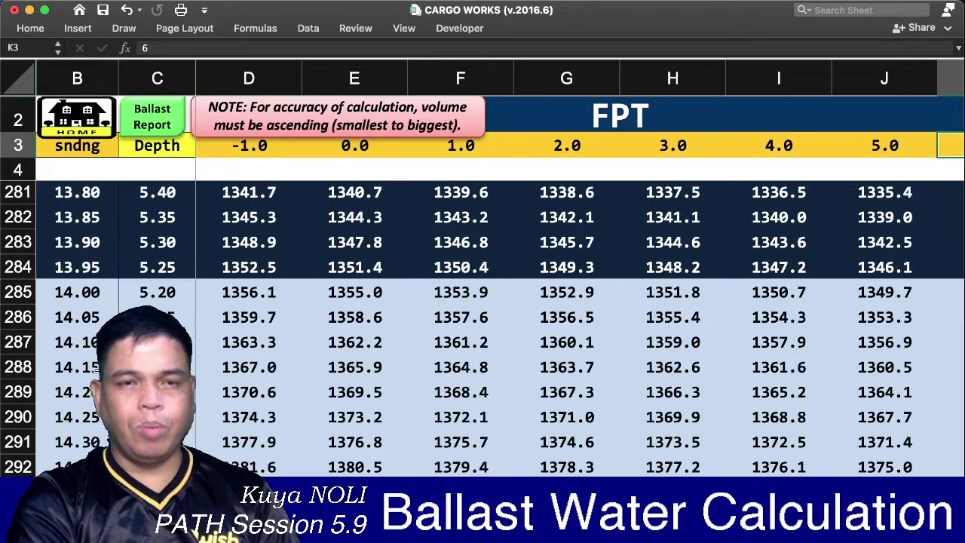
- Switch between Ballast Report and the FPT tank table, ending on sounding 14.05 (1359.7 at trim -1.0)
{"action": "left_click", "coordinate": [139, 117]}
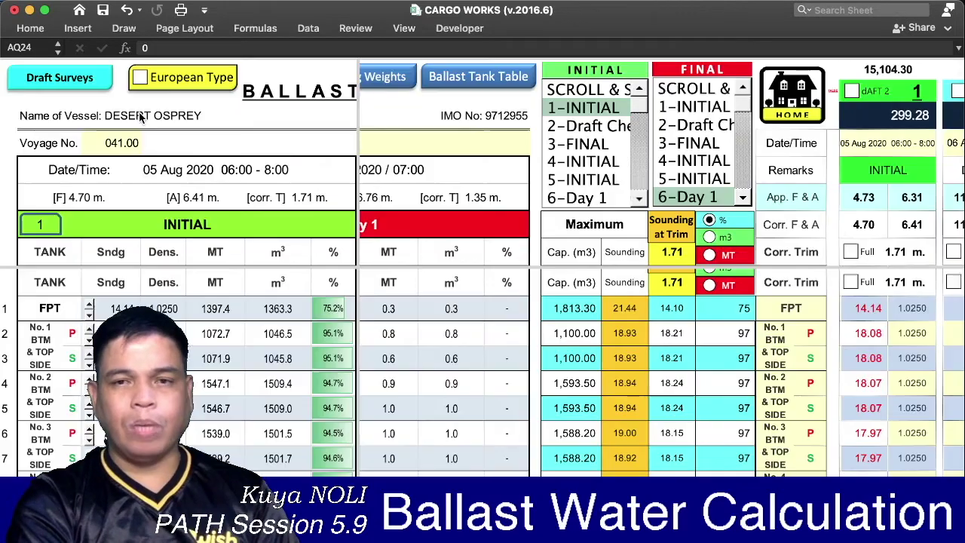
{"action": "scroll", "coordinate": [614, 378], "scroll_direction": "right", "scroll_amount": 1}
{"action": "scroll", "coordinate": [614, 378], "scroll_direction": "right", "scroll_amount": 5}
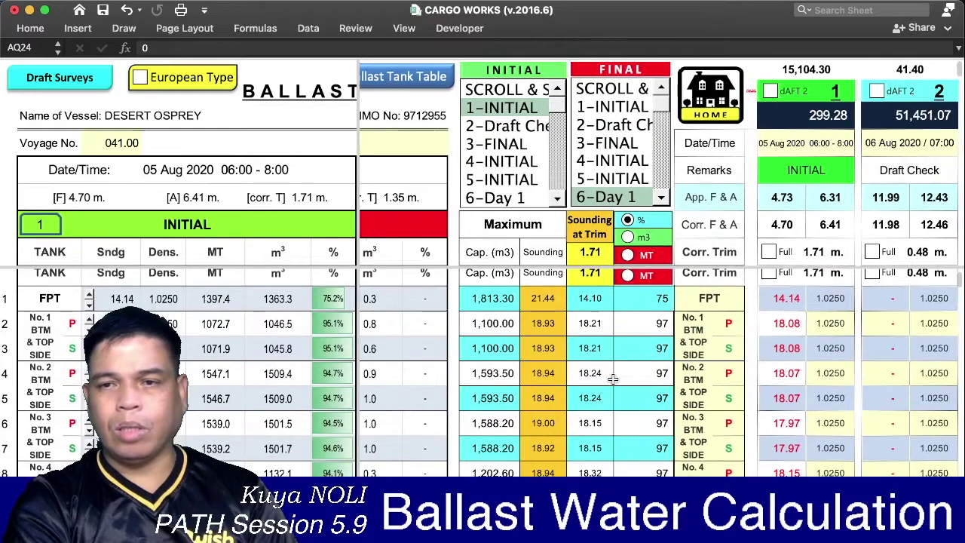
{"action": "scroll", "coordinate": [637, 376], "scroll_direction": "down", "scroll_amount": 1}
{"action": "scroll", "coordinate": [637, 375], "scroll_direction": "down", "scroll_amount": 1}
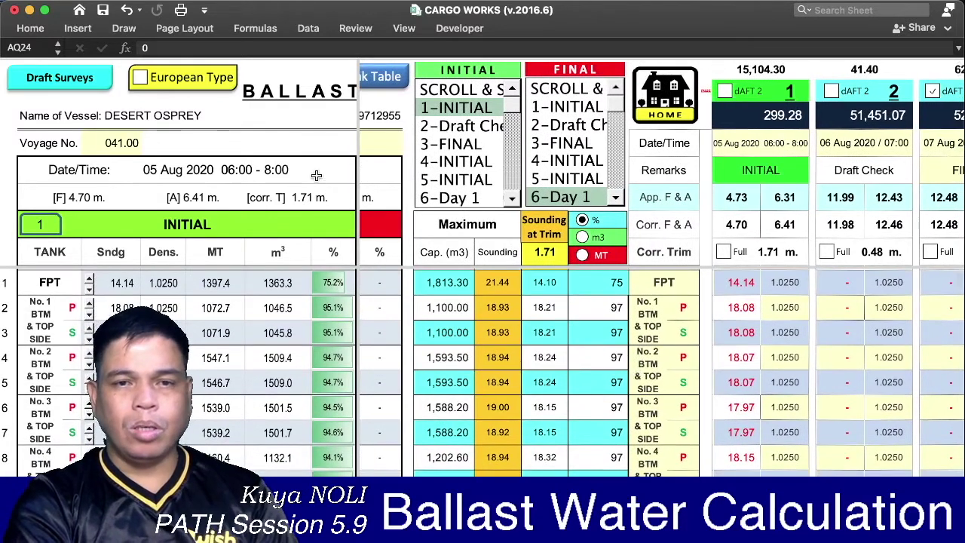
{"action": "left_click", "coordinate": [389, 82]}
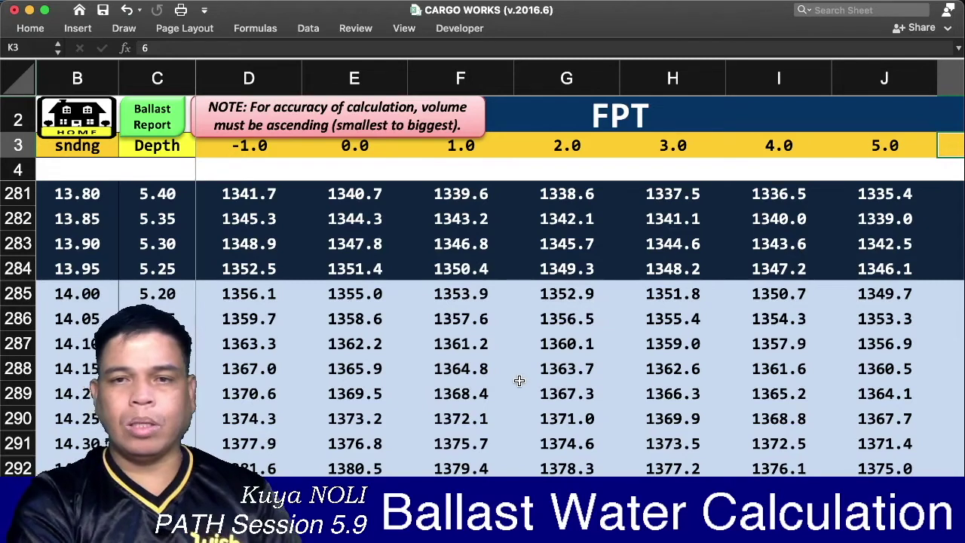
{"action": "left_click", "coordinate": [165, 130]}
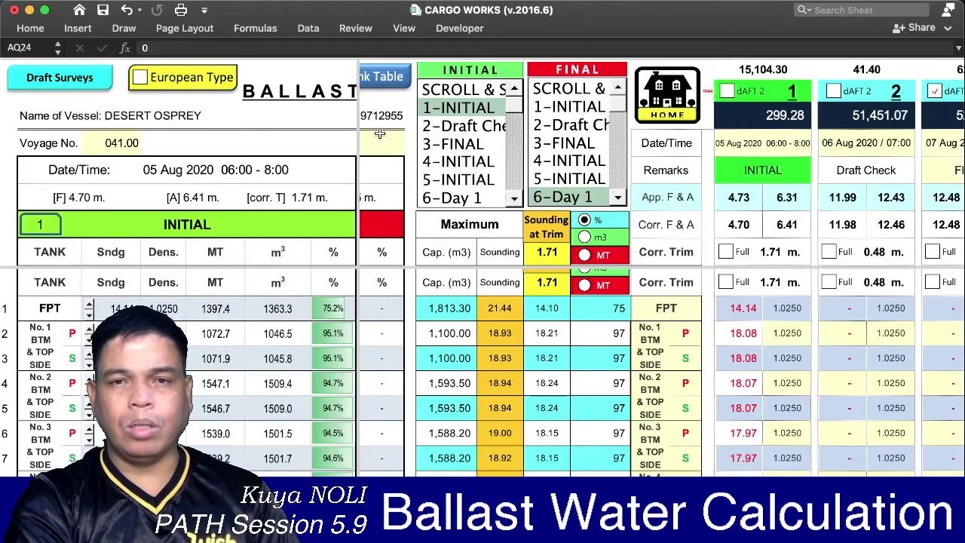
{"action": "left_click", "coordinate": [384, 80]}
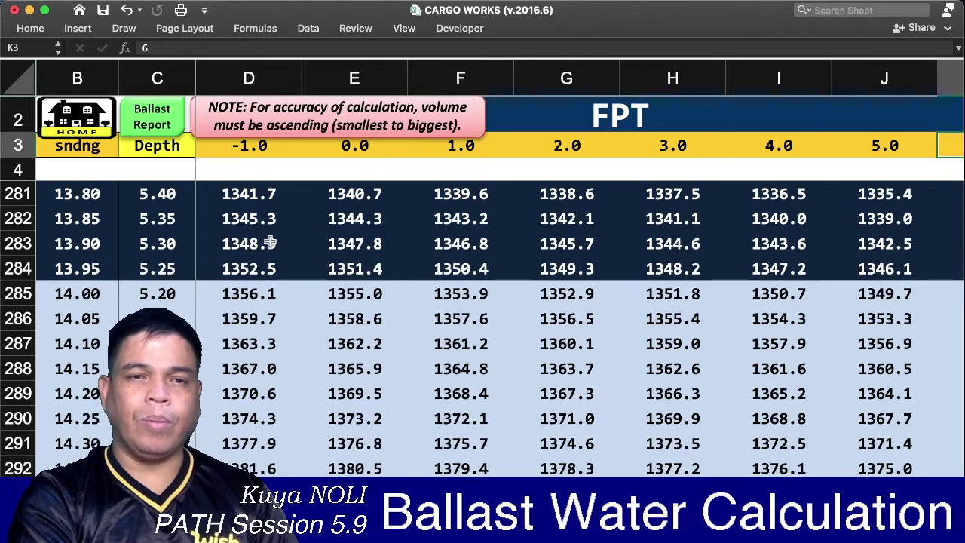
- On the Ballast Report, check INITIAL soundings FPT 14.14 and No. 1 P 18.08, the totals, and the survey date
{"action": "left_click", "coordinate": [153, 133]}
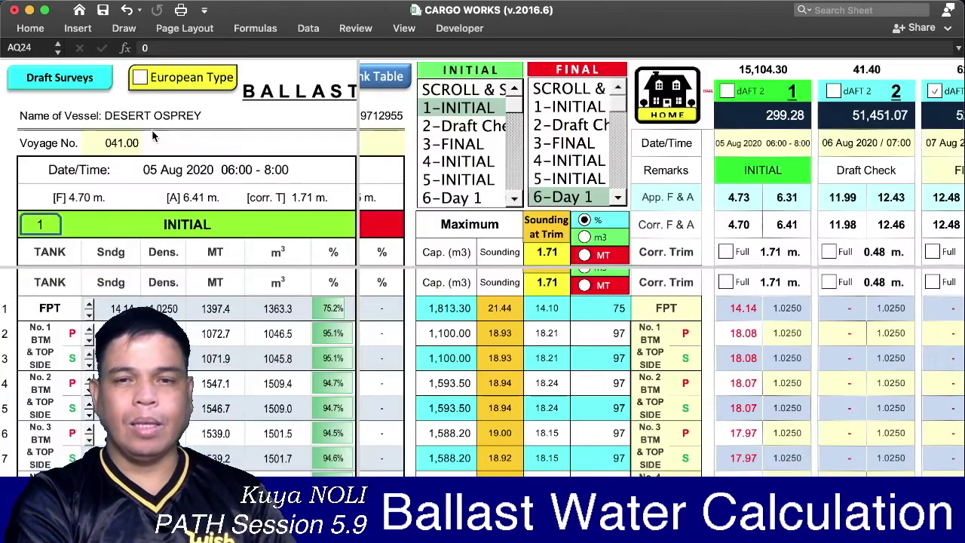
{"action": "left_click", "coordinate": [742, 317]}
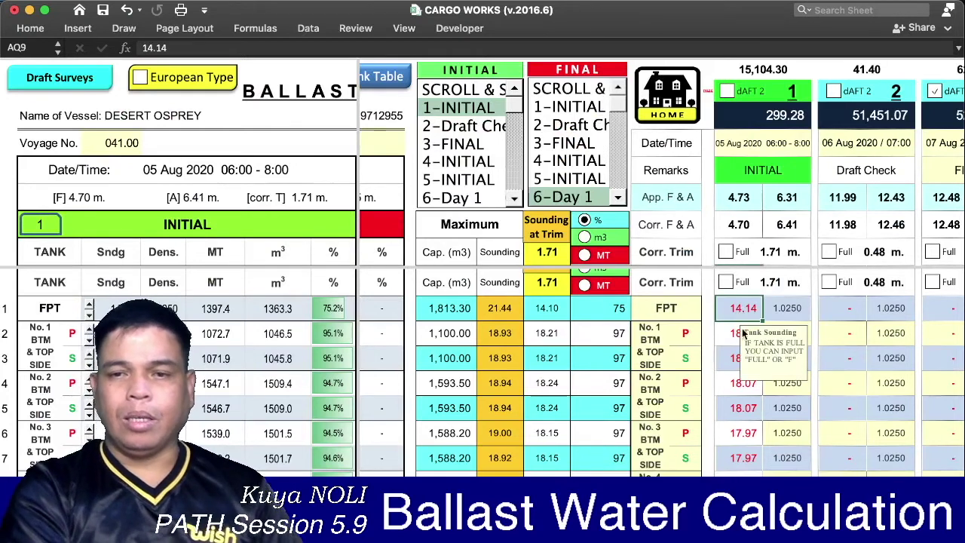
{"action": "left_click", "coordinate": [738, 339]}
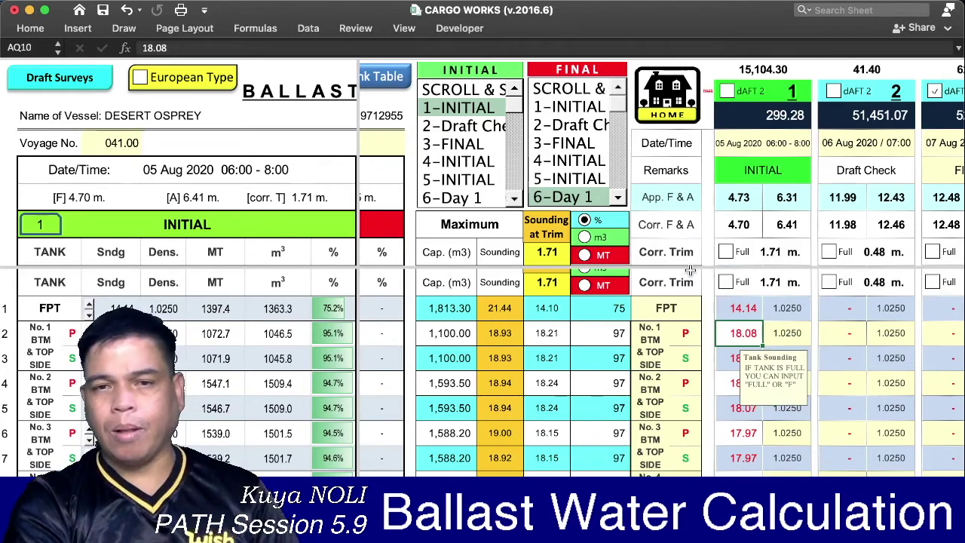
{"action": "scroll", "coordinate": [265, 394], "scroll_direction": "down", "scroll_amount": 10}
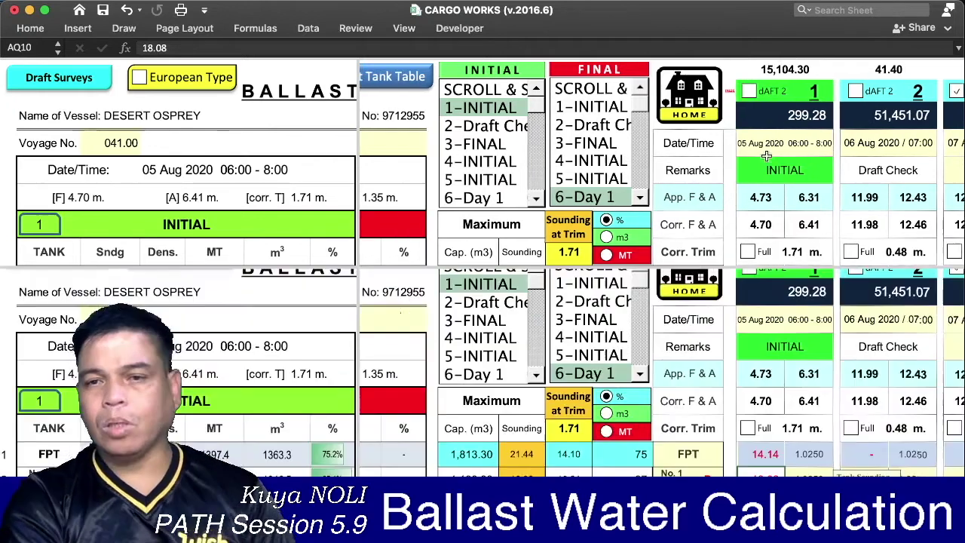
{"action": "scroll", "coordinate": [776, 143], "scroll_direction": "up", "scroll_amount": 10}
{"action": "scroll", "coordinate": [776, 143], "scroll_direction": "left", "scroll_amount": 1}
{"action": "left_click", "coordinate": [776, 146]}
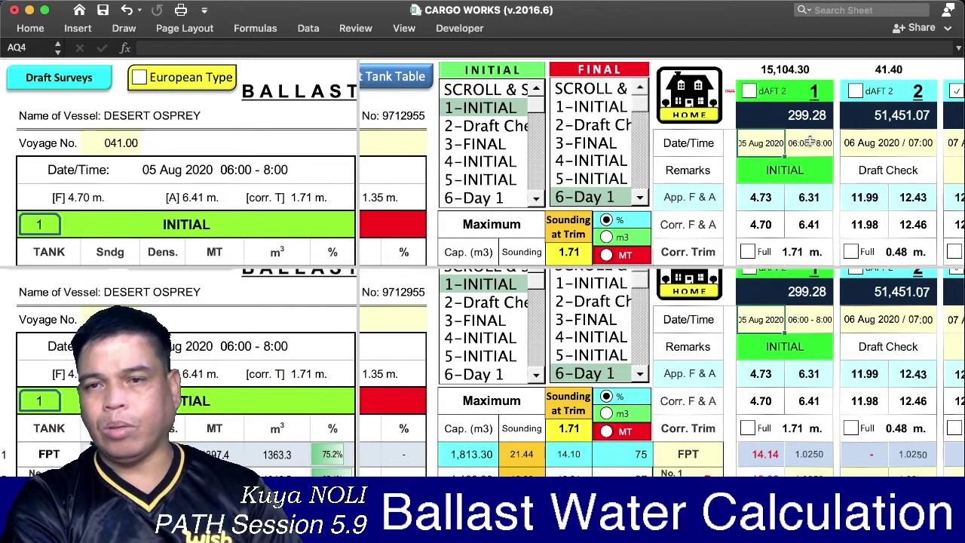
{"action": "left_click", "coordinate": [763, 203]}
{"action": "left_click", "coordinate": [808, 203]}
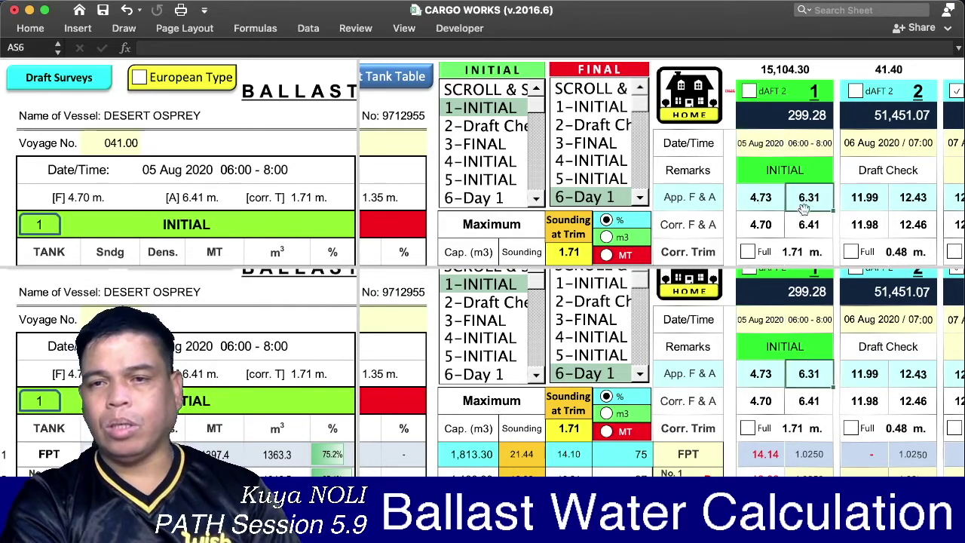
{"action": "left_click", "coordinate": [777, 200]}
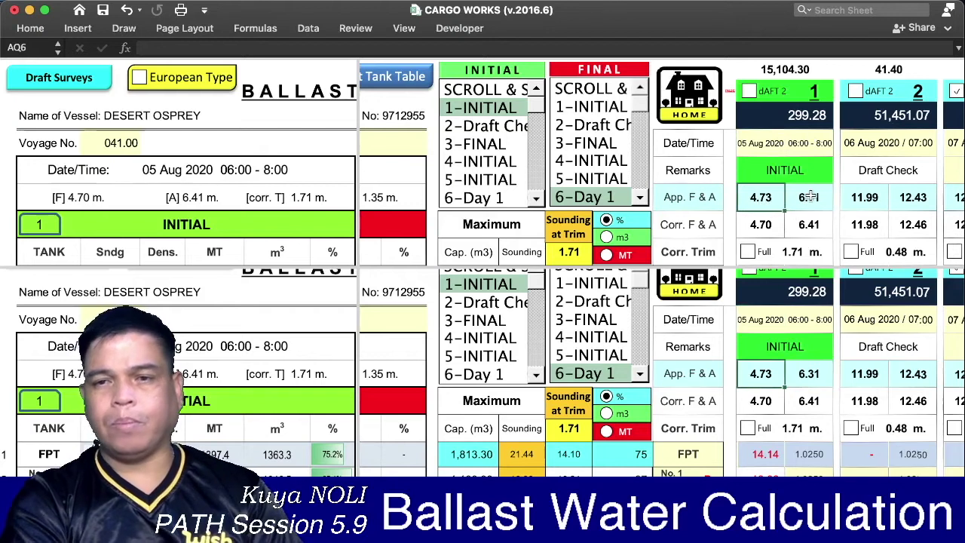
{"action": "left_click", "coordinate": [810, 197]}
{"action": "left_click", "coordinate": [771, 200]}
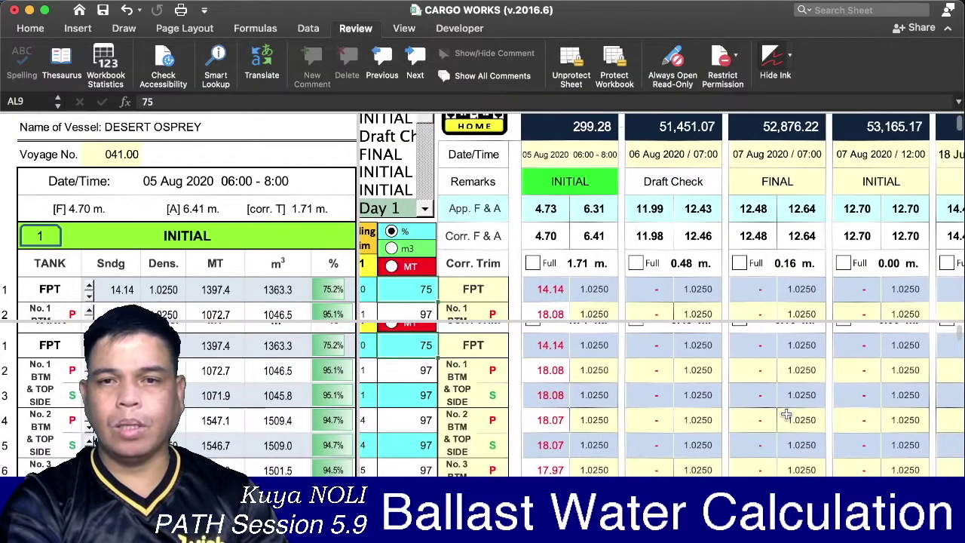
{"action": "scroll", "coordinate": [786, 414], "scroll_direction": "right", "scroll_amount": 1}
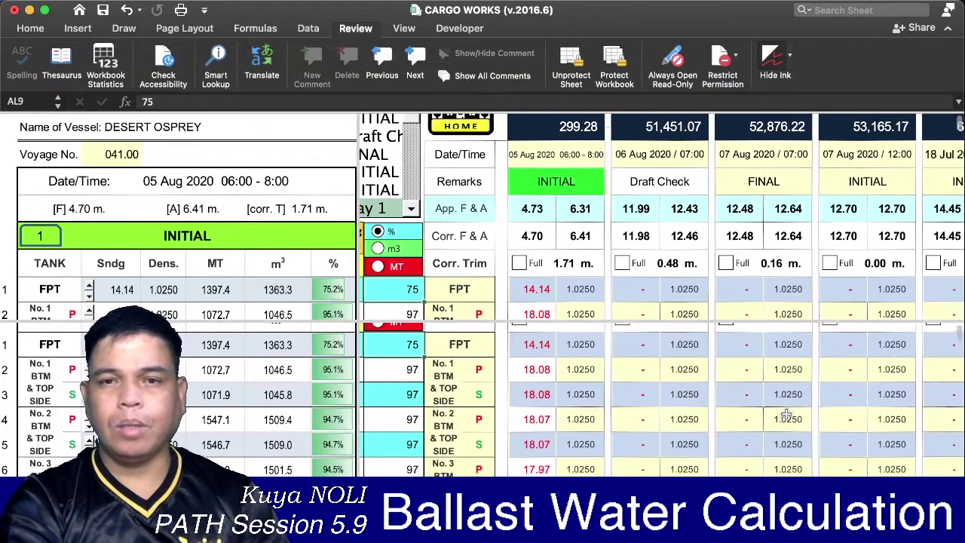
{"action": "scroll", "coordinate": [786, 414], "scroll_direction": "up", "scroll_amount": 1}
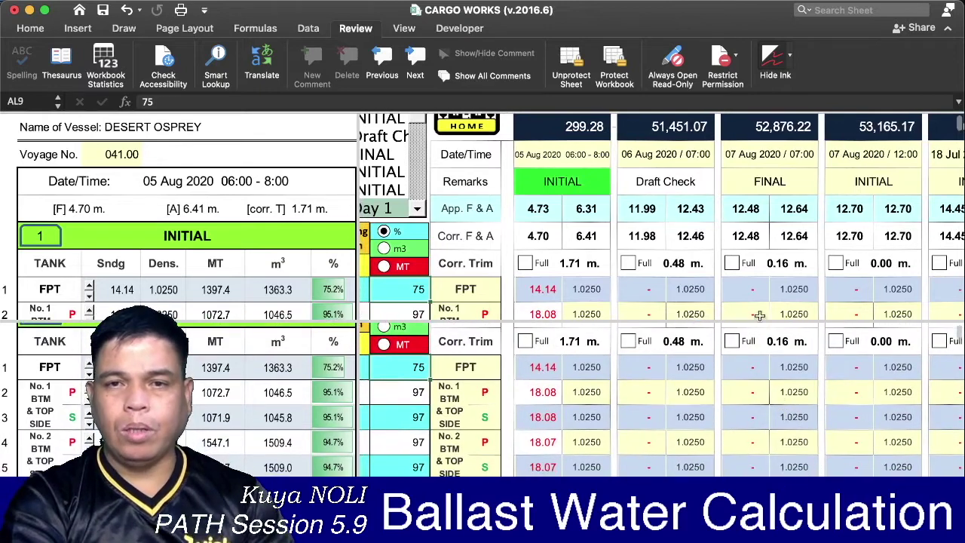
{"action": "scroll", "coordinate": [750, 275], "scroll_direction": "up", "scroll_amount": 2}
{"action": "scroll", "coordinate": [752, 274], "scroll_direction": "left", "scroll_amount": 1}
{"action": "scroll", "coordinate": [752, 274], "scroll_direction": "up", "scroll_amount": 1}
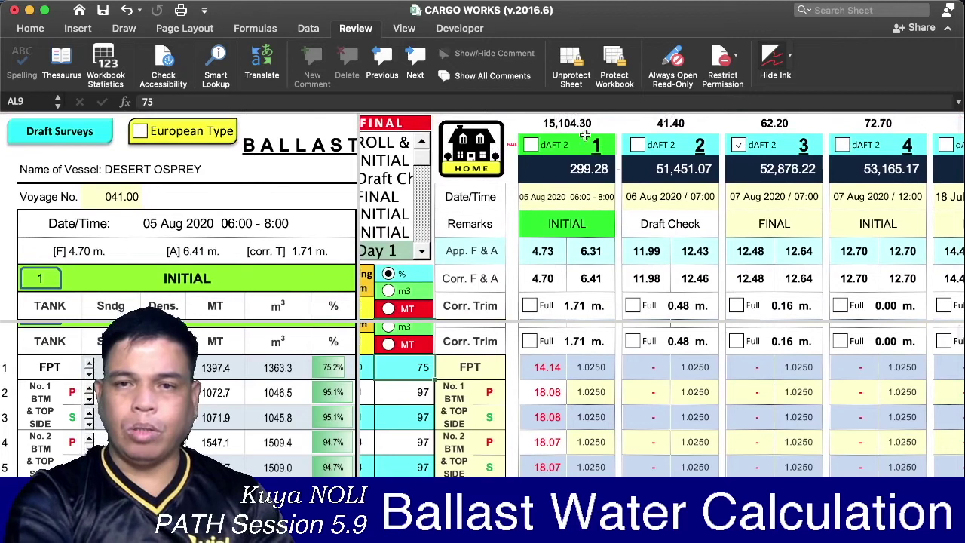
{"action": "scroll", "coordinate": [619, 412], "scroll_direction": "down", "scroll_amount": 1}
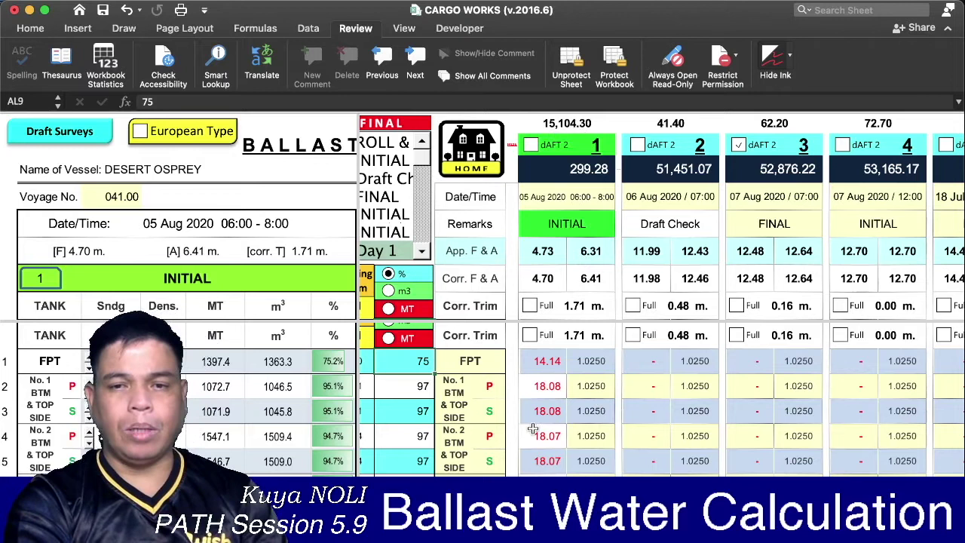
{"action": "scroll", "coordinate": [532, 428], "scroll_direction": "left", "scroll_amount": 1}
{"action": "scroll", "coordinate": [532, 429], "scroll_direction": "down", "scroll_amount": 1}
{"action": "scroll", "coordinate": [533, 429], "scroll_direction": "up", "scroll_amount": 1}
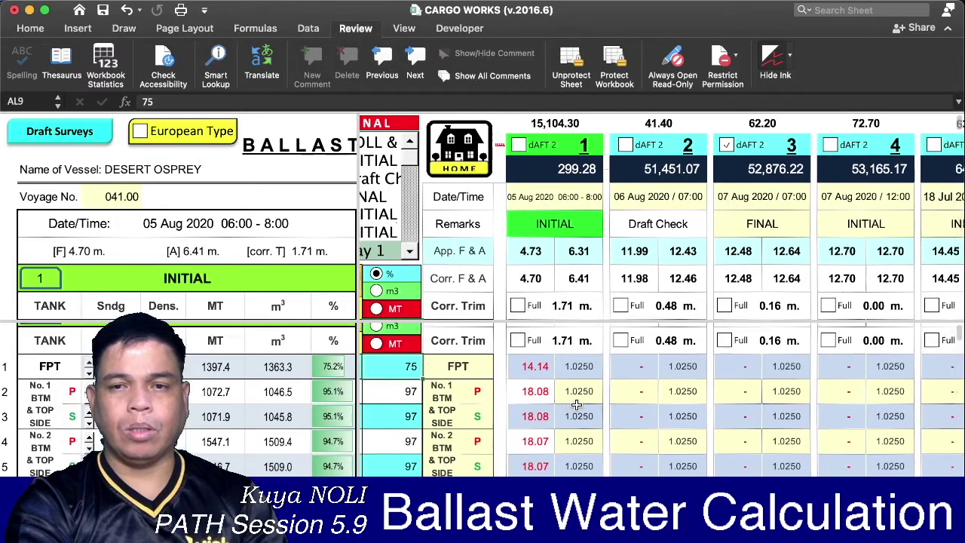
{"action": "scroll", "coordinate": [533, 428], "scroll_direction": "right", "scroll_amount": 2}
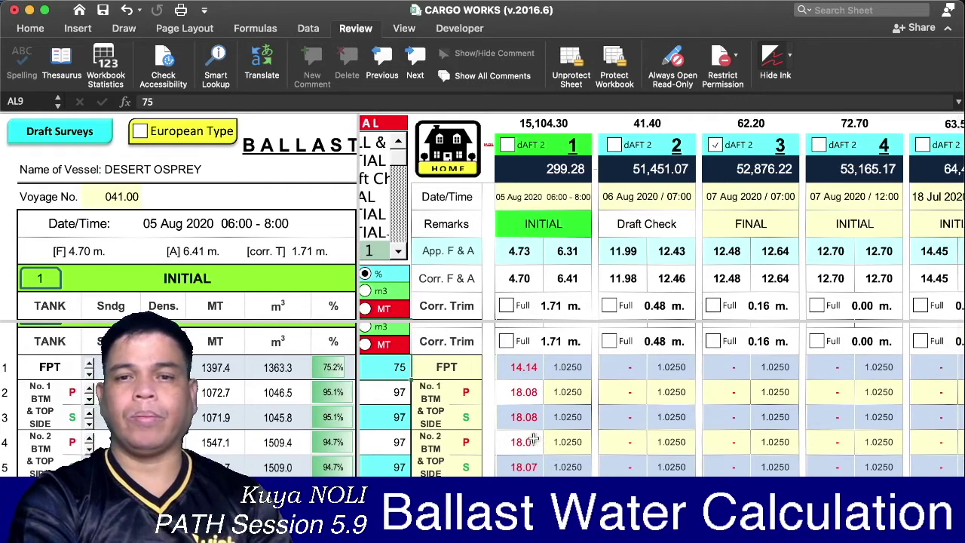
{"action": "scroll", "coordinate": [549, 387], "scroll_direction": "right", "scroll_amount": 1}
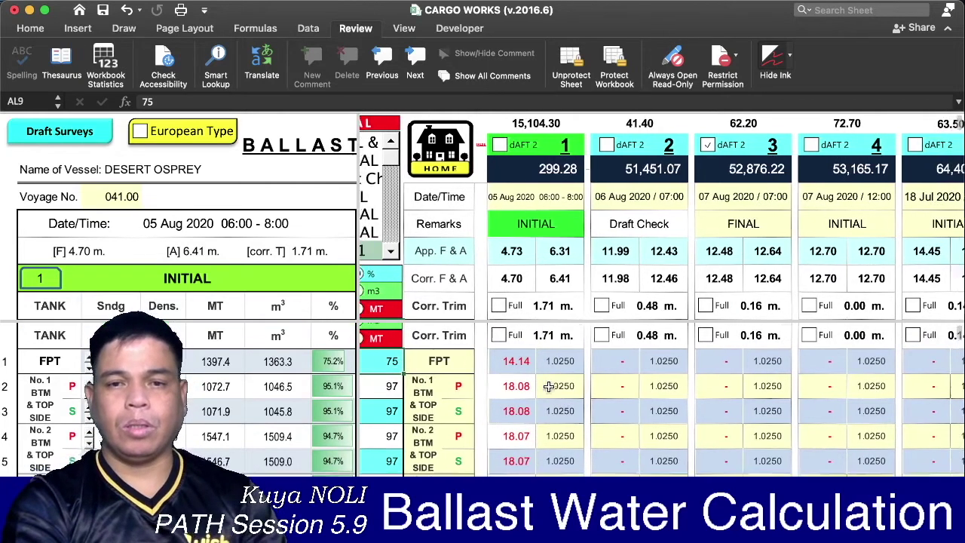
{"action": "scroll", "coordinate": [549, 387], "scroll_direction": "down", "scroll_amount": 1}
{"action": "scroll", "coordinate": [549, 387], "scroll_direction": "right", "scroll_amount": 1}
{"action": "scroll", "coordinate": [549, 387], "scroll_direction": "up", "scroll_amount": 1}
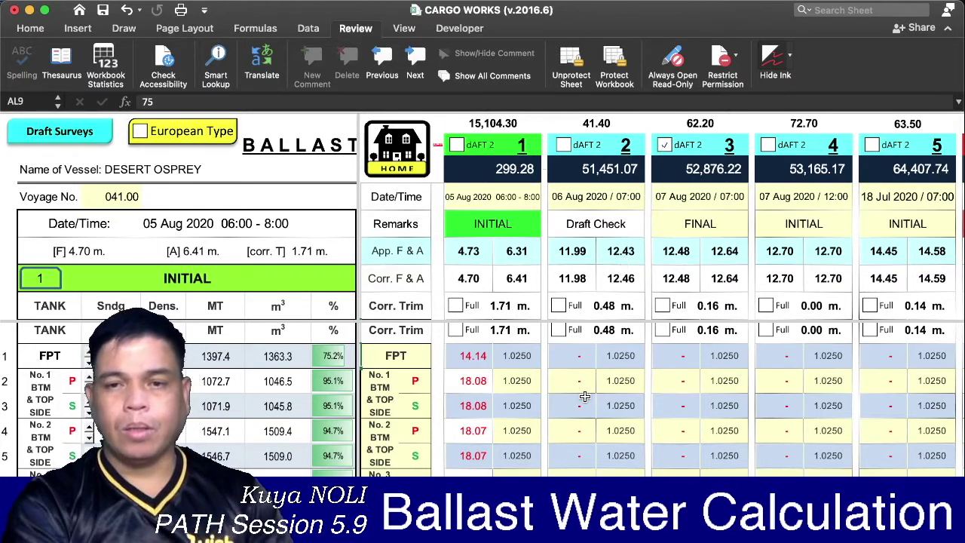
{"action": "scroll", "coordinate": [585, 396], "scroll_direction": "down", "scroll_amount": 1}
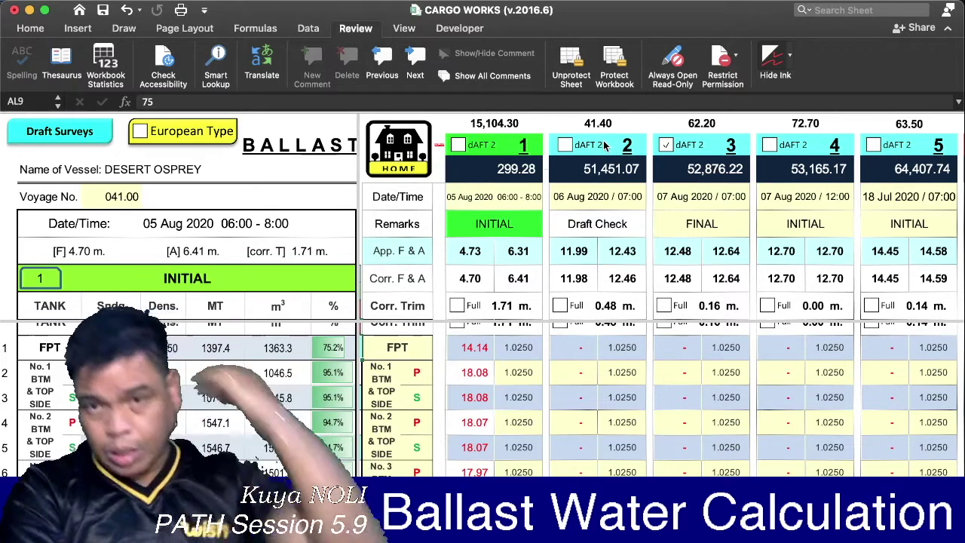
{"action": "scroll", "coordinate": [596, 365], "scroll_direction": "down", "scroll_amount": 3}
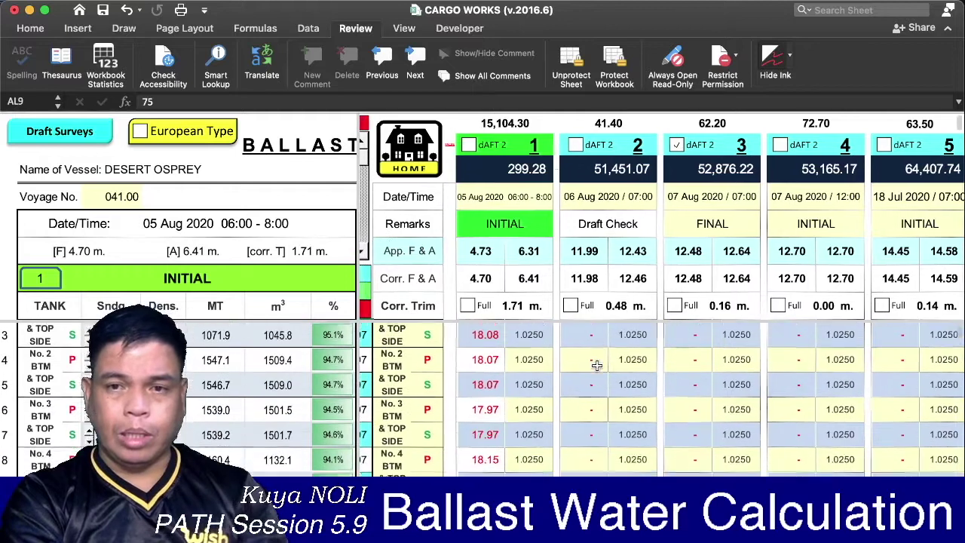
{"action": "scroll", "coordinate": [596, 365], "scroll_direction": "right", "scroll_amount": 2}
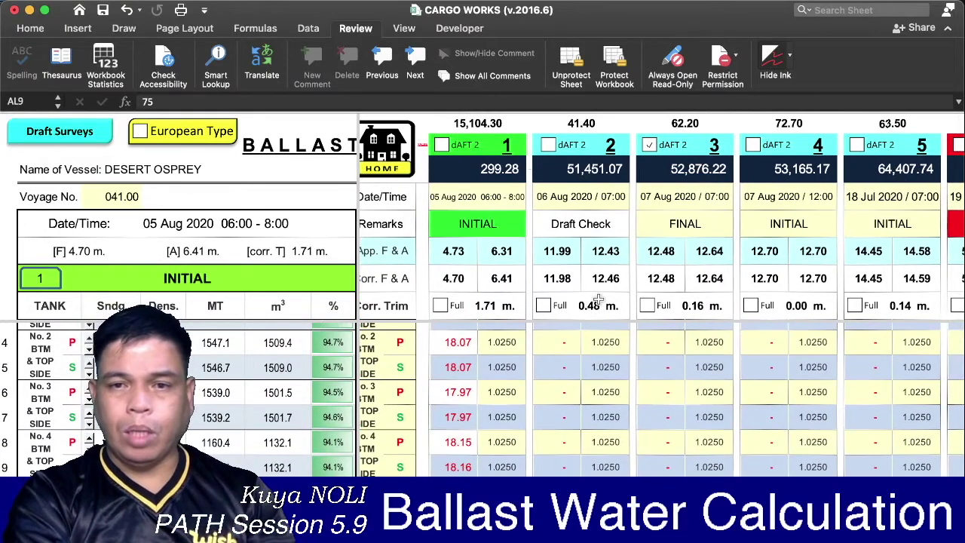
{"action": "scroll", "coordinate": [594, 313], "scroll_direction": "up", "scroll_amount": 2}
{"action": "scroll", "coordinate": [596, 302], "scroll_direction": "down", "scroll_amount": 2}
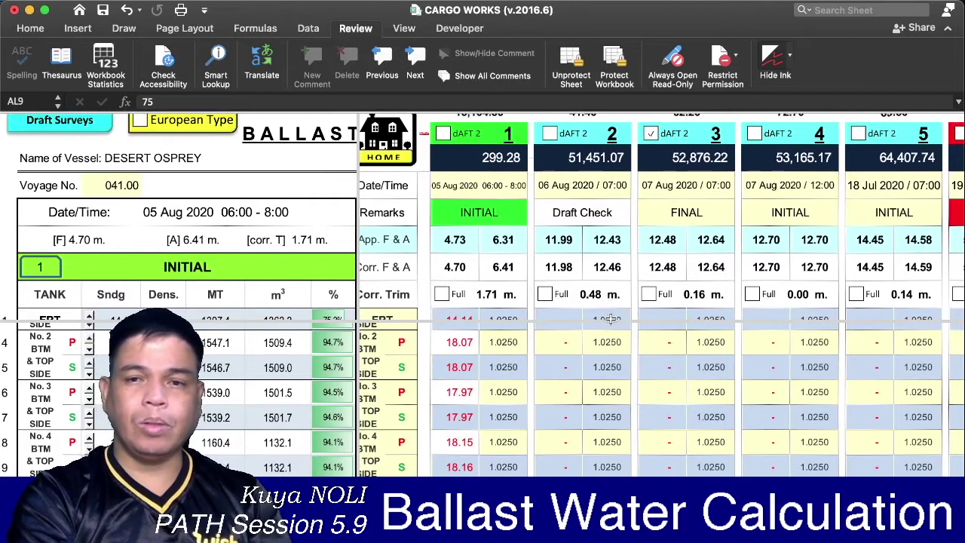
{"action": "scroll", "coordinate": [611, 292], "scroll_direction": "up", "scroll_amount": 1}
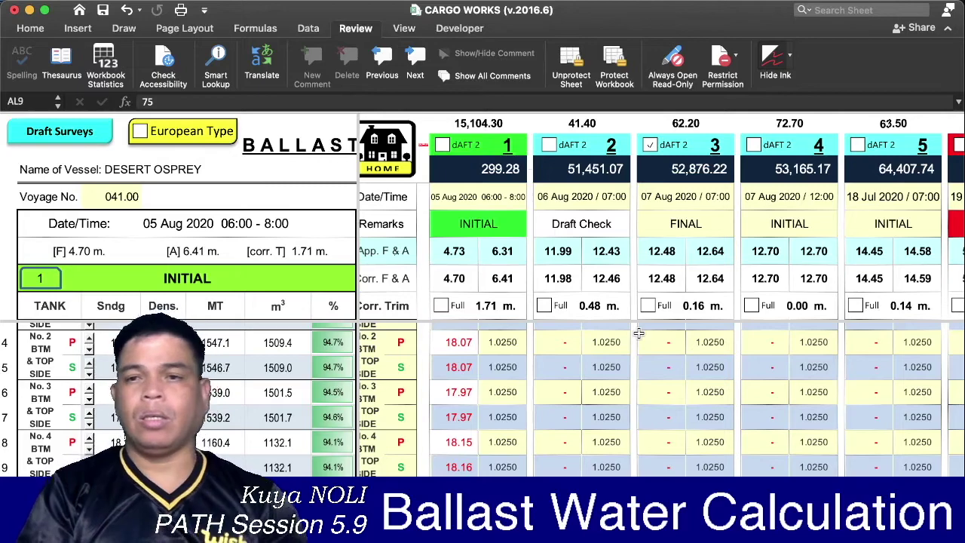
{"action": "scroll", "coordinate": [784, 369], "scroll_direction": "right", "scroll_amount": 3}
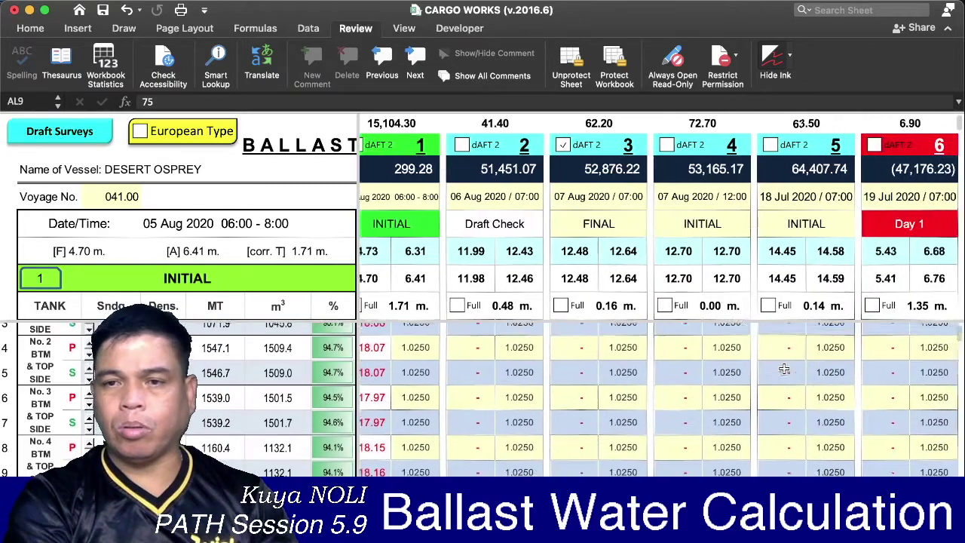
{"action": "scroll", "coordinate": [784, 369], "scroll_direction": "right", "scroll_amount": 2}
{"action": "scroll", "coordinate": [784, 368], "scroll_direction": "right", "scroll_amount": 2}
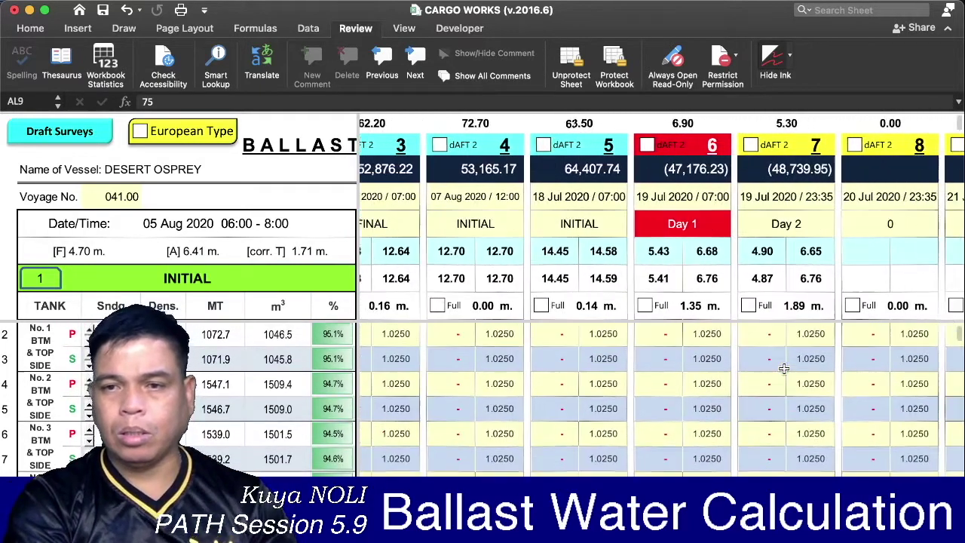
{"action": "scroll", "coordinate": [785, 368], "scroll_direction": "right", "scroll_amount": 2}
{"action": "scroll", "coordinate": [697, 372], "scroll_direction": "right", "scroll_amount": 2}
{"action": "scroll", "coordinate": [697, 372], "scroll_direction": "left", "scroll_amount": 4}
{"action": "scroll", "coordinate": [697, 372], "scroll_direction": "up", "scroll_amount": 1}
{"action": "scroll", "coordinate": [696, 372], "scroll_direction": "left", "scroll_amount": 2}
{"action": "scroll", "coordinate": [697, 371], "scroll_direction": "up", "scroll_amount": 1}
{"action": "scroll", "coordinate": [696, 372], "scroll_direction": "left", "scroll_amount": 2}
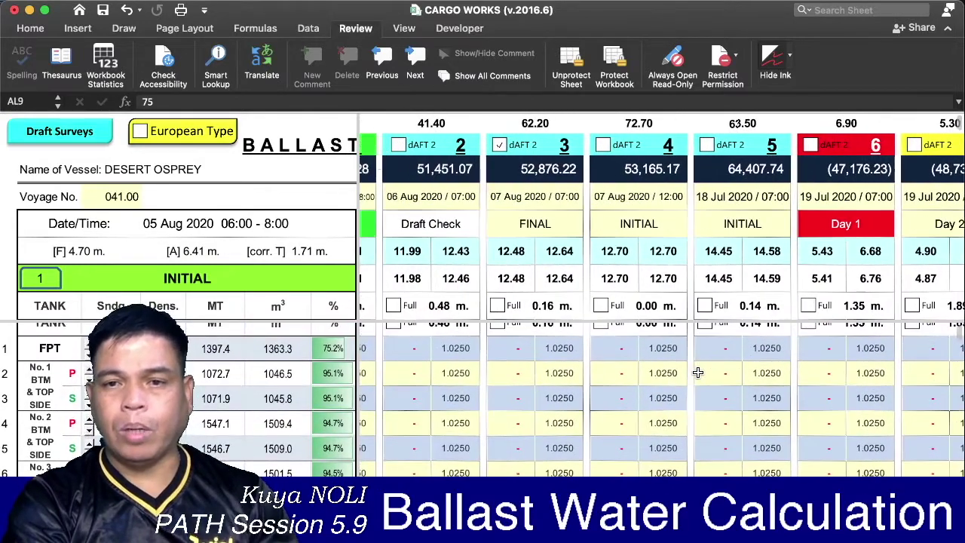
{"action": "scroll", "coordinate": [697, 372], "scroll_direction": "left", "scroll_amount": 2}
{"action": "scroll", "coordinate": [697, 371], "scroll_direction": "left", "scroll_amount": 1}
{"action": "scroll", "coordinate": [696, 371], "scroll_direction": "right", "scroll_amount": 1}
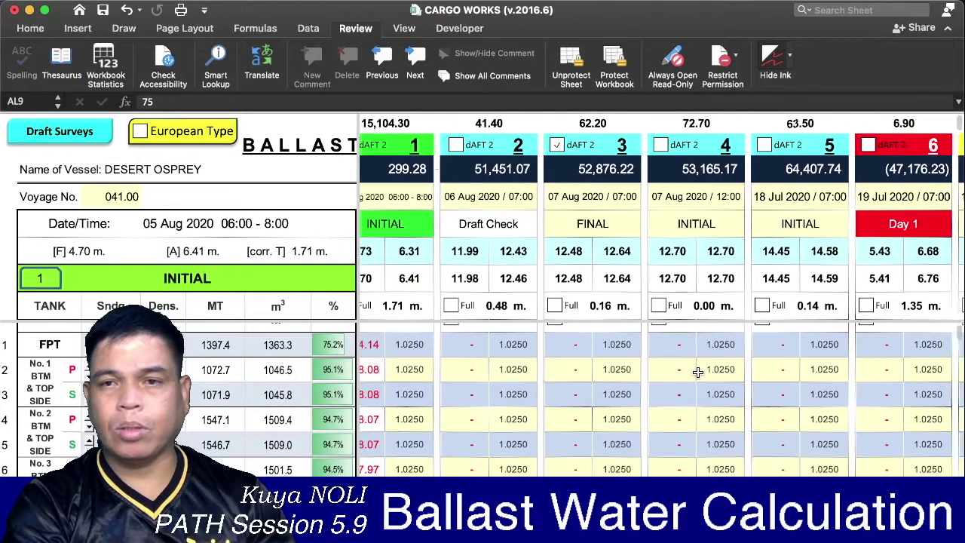
{"action": "scroll", "coordinate": [697, 371], "scroll_direction": "right", "scroll_amount": 2}
{"action": "scroll", "coordinate": [698, 371], "scroll_direction": "right", "scroll_amount": 1}
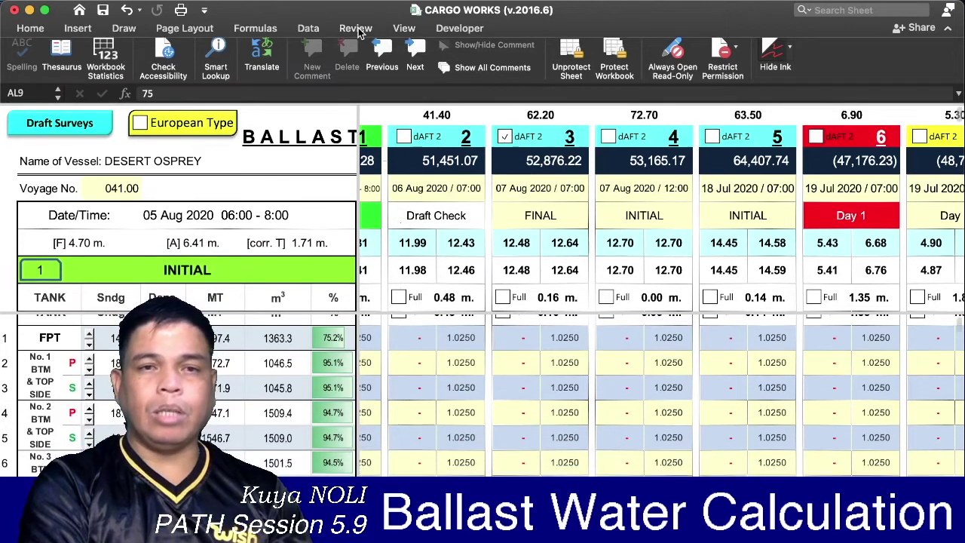
- Collapse the ribbon to give the Ballast Report sheet more vertical room
{"action": "left_click", "coordinate": [358, 28]}
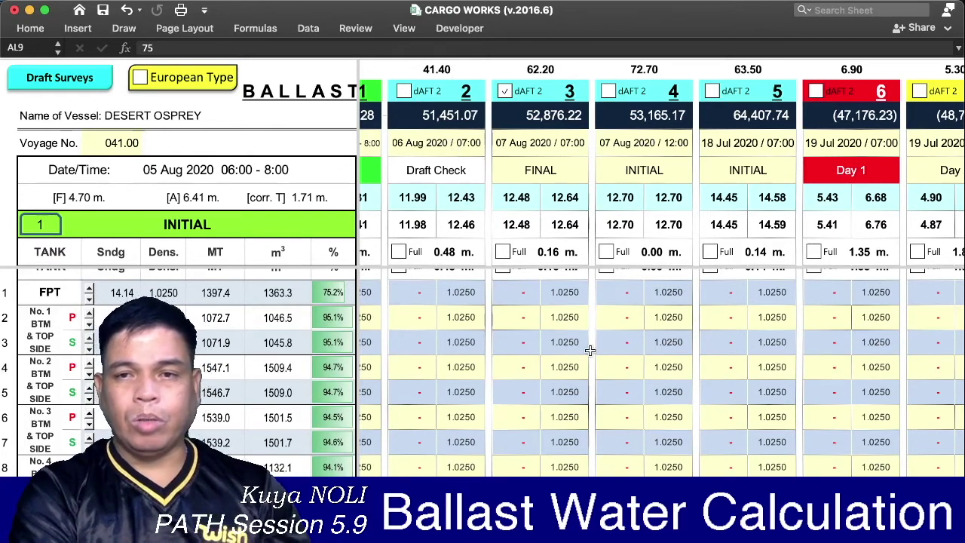
{"action": "scroll", "coordinate": [589, 350], "scroll_direction": "up", "scroll_amount": 1}
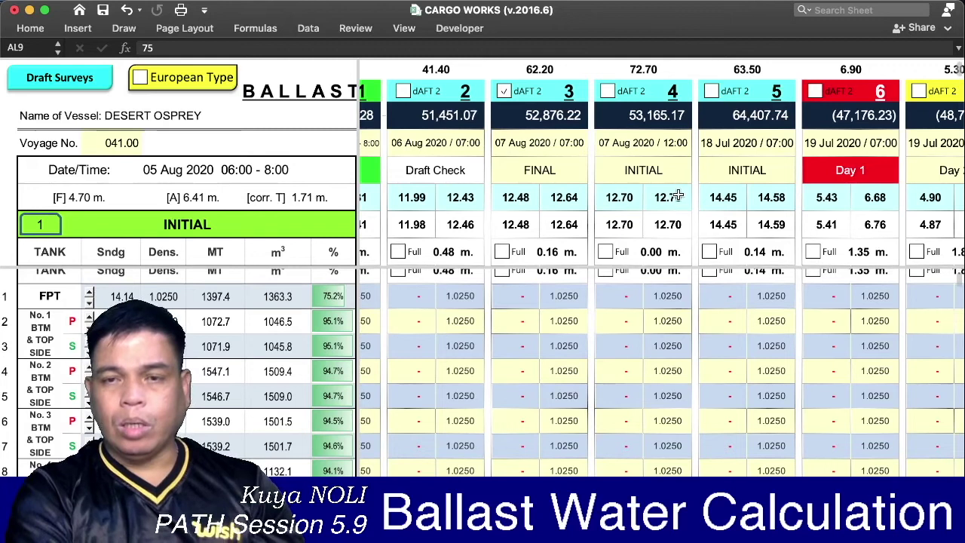
{"action": "scroll", "coordinate": [652, 322], "scroll_direction": "down", "scroll_amount": 2}
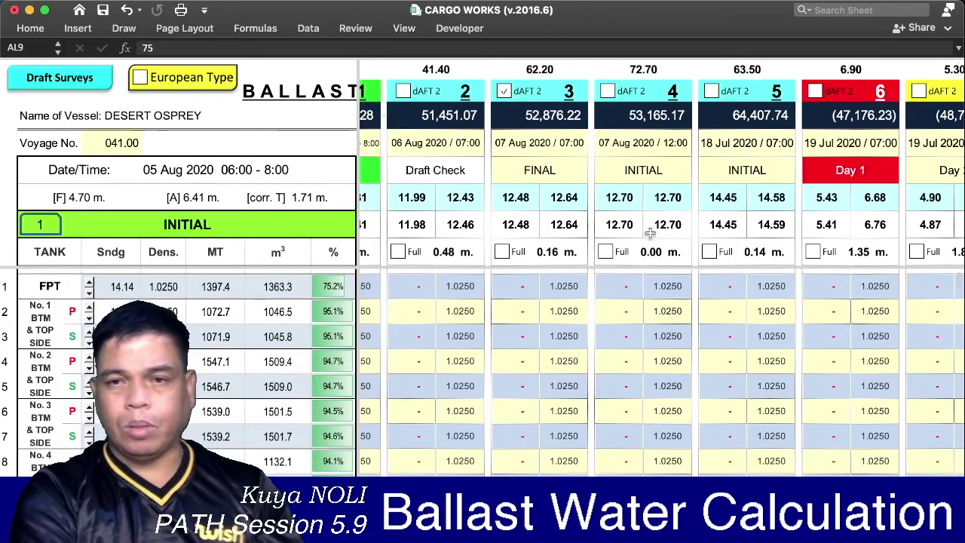
{"action": "scroll", "coordinate": [627, 306], "scroll_direction": "up", "scroll_amount": 1}
{"action": "scroll", "coordinate": [627, 309], "scroll_direction": "right", "scroll_amount": 1}
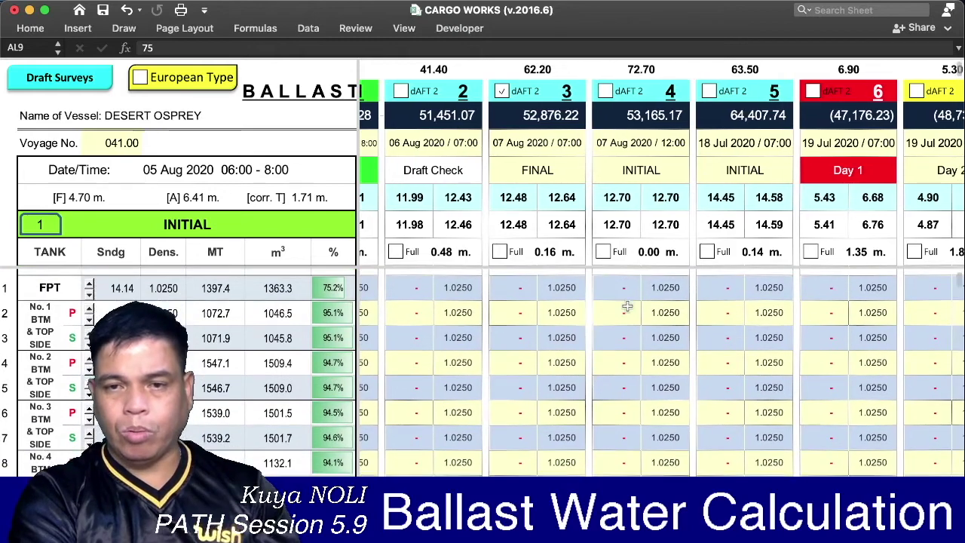
{"action": "scroll", "coordinate": [627, 354], "scroll_direction": "left", "scroll_amount": 2}
{"action": "scroll", "coordinate": [628, 354], "scroll_direction": "left", "scroll_amount": 5}
{"action": "scroll", "coordinate": [627, 354], "scroll_direction": "left", "scroll_amount": 4}
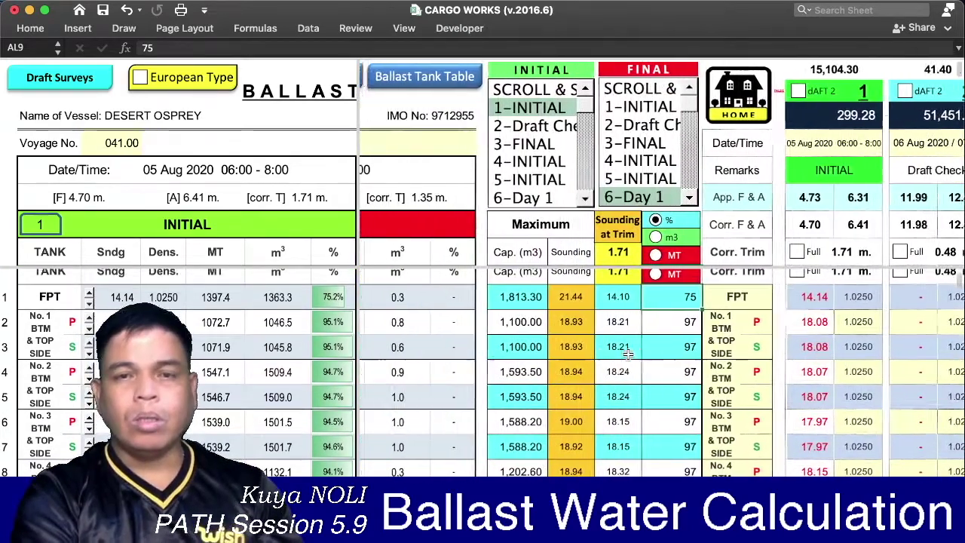
{"action": "scroll", "coordinate": [627, 354], "scroll_direction": "left", "scroll_amount": 1}
{"action": "scroll", "coordinate": [628, 353], "scroll_direction": "right", "scroll_amount": 1}
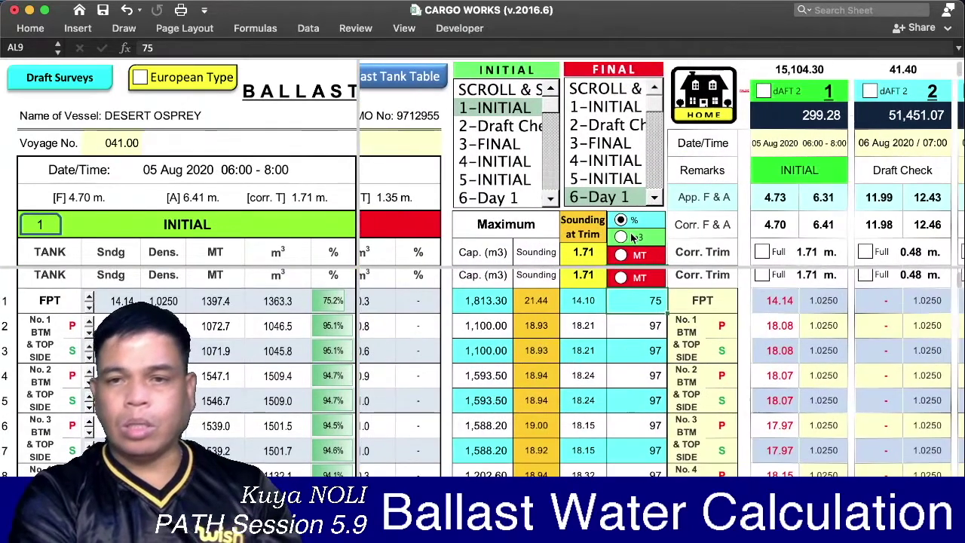
- Choose survey 4-INITIAL (07 Aug 2020) for the FINAL side and check its 12.70 m drafts
{"action": "left_click", "coordinate": [599, 161]}
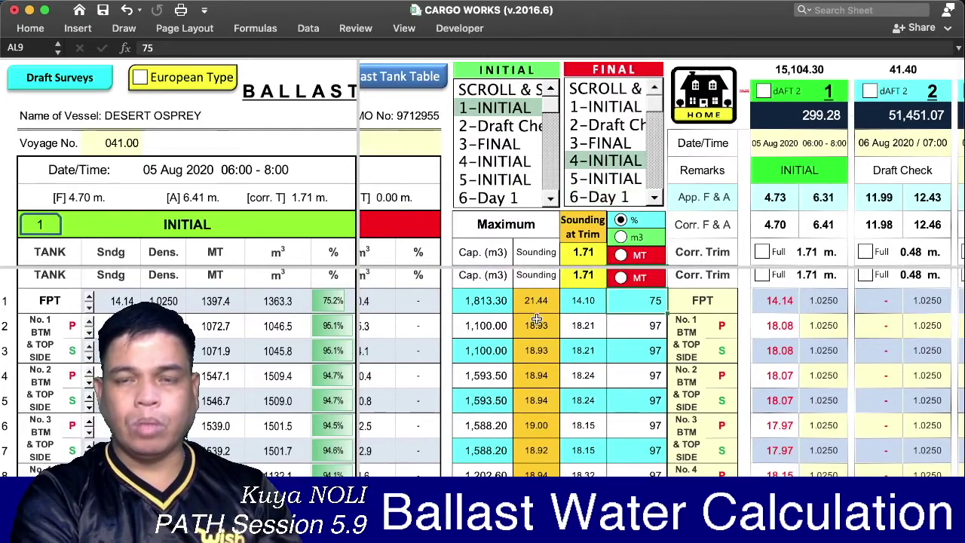
{"action": "scroll", "coordinate": [532, 321], "scroll_direction": "left", "scroll_amount": 2}
{"action": "scroll", "coordinate": [533, 323], "scroll_direction": "left", "scroll_amount": 2}
{"action": "scroll", "coordinate": [535, 324], "scroll_direction": "left", "scroll_amount": 4}
{"action": "scroll", "coordinate": [534, 324], "scroll_direction": "left", "scroll_amount": 1}
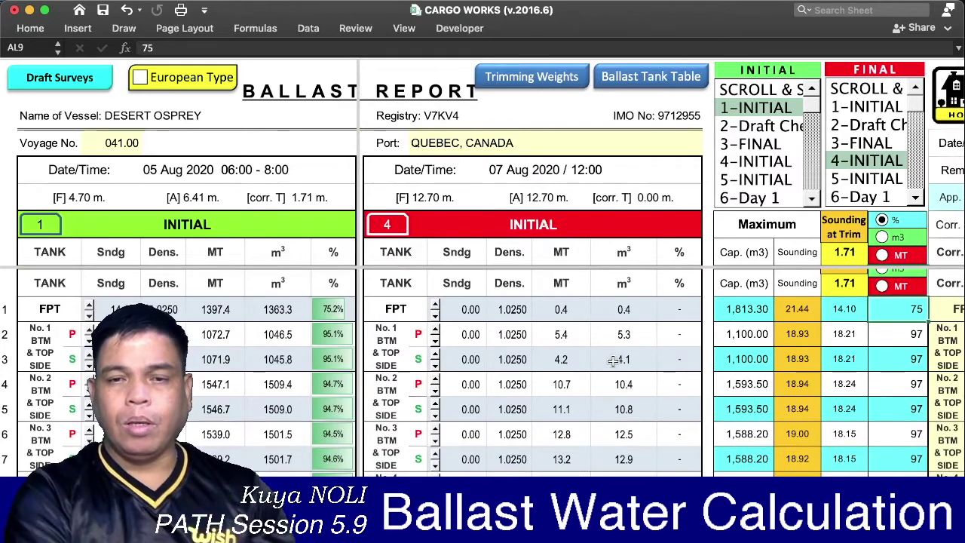
{"action": "scroll", "coordinate": [615, 362], "scroll_direction": "down", "scroll_amount": 3}
{"action": "scroll", "coordinate": [614, 362], "scroll_direction": "down", "scroll_amount": 2}
{"action": "scroll", "coordinate": [613, 362], "scroll_direction": "up", "scroll_amount": 5}
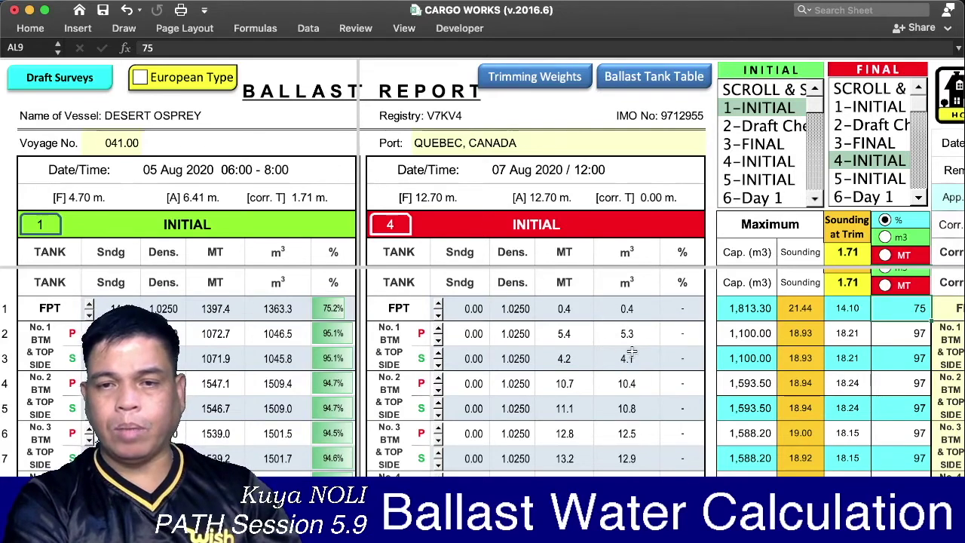
{"action": "scroll", "coordinate": [645, 381], "scroll_direction": "down", "scroll_amount": 3}
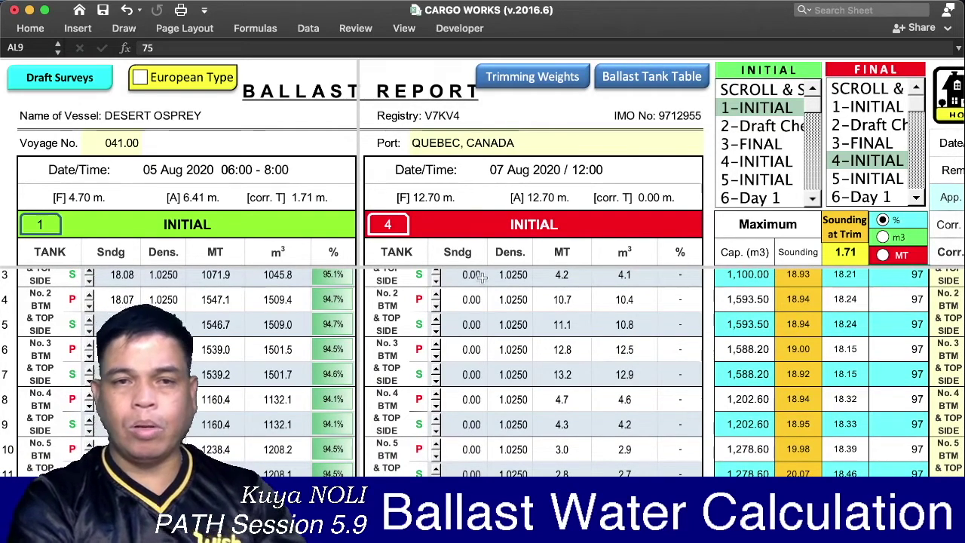
- Open the Ballast Tank Table sheet and look over its first tank tables
{"action": "left_click", "coordinate": [626, 78]}
{"action": "scroll", "coordinate": [585, 247], "scroll_direction": "right", "scroll_amount": 5}
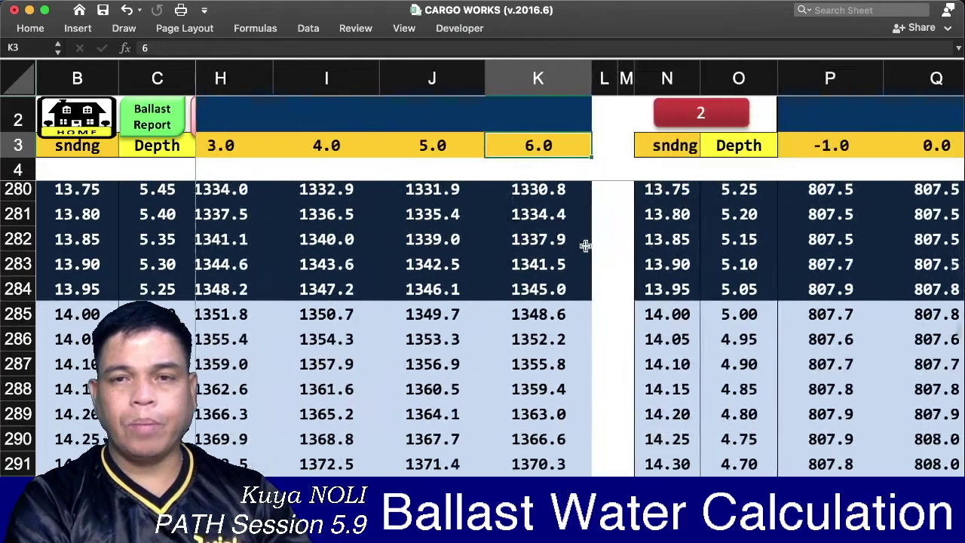
{"action": "scroll", "coordinate": [585, 247], "scroll_direction": "right", "scroll_amount": 5}
{"action": "scroll", "coordinate": [585, 246], "scroll_direction": "right", "scroll_amount": 3}
{"action": "scroll", "coordinate": [585, 246], "scroll_direction": "left", "scroll_amount": 2}
{"action": "scroll", "coordinate": [585, 247], "scroll_direction": "up", "scroll_amount": 2}
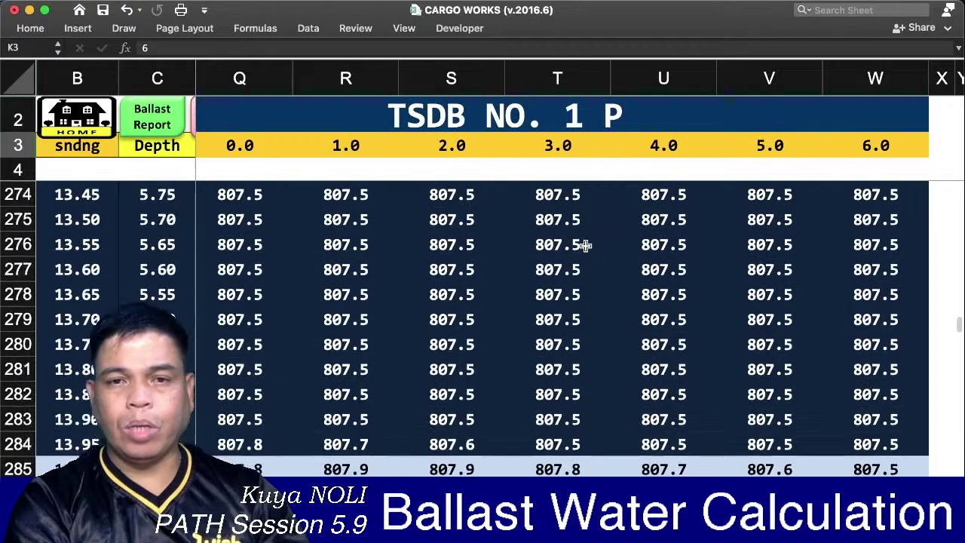
{"action": "scroll", "coordinate": [585, 247], "scroll_direction": "up", "scroll_amount": 10}
{"action": "scroll", "coordinate": [585, 246], "scroll_direction": "up", "scroll_amount": 15}
{"action": "scroll", "coordinate": [586, 246], "scroll_direction": "up", "scroll_amount": 12}
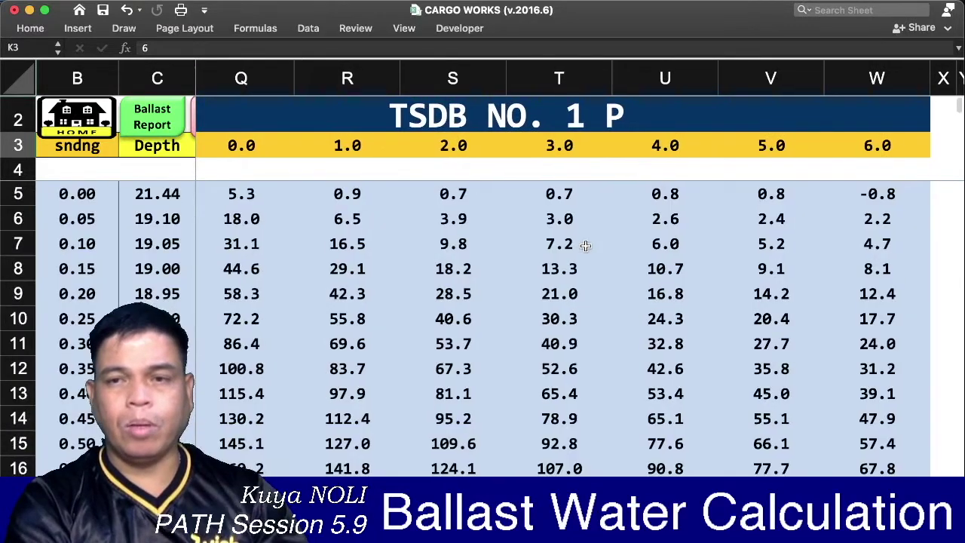
{"action": "scroll", "coordinate": [519, 233], "scroll_direction": "left", "scroll_amount": 2}
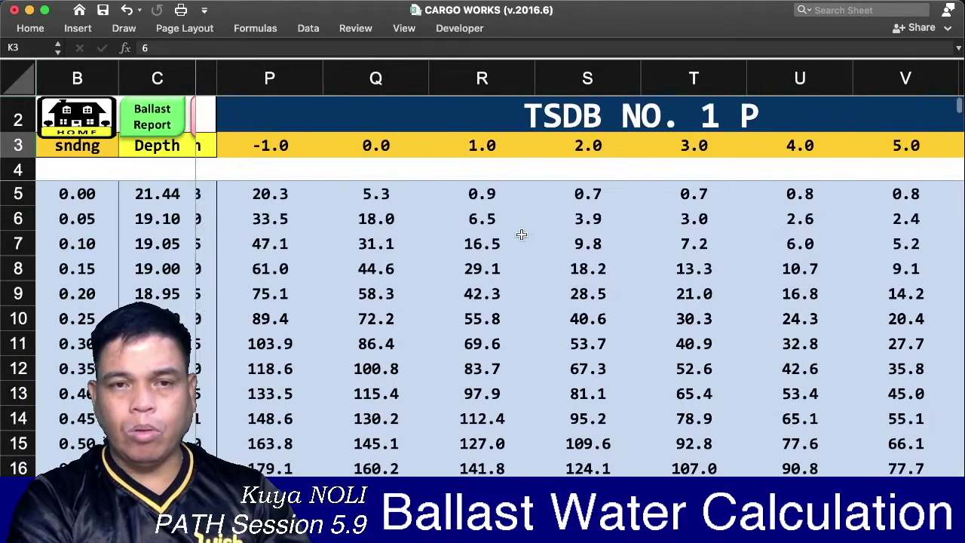
{"action": "scroll", "coordinate": [521, 234], "scroll_direction": "left", "scroll_amount": 2}
{"action": "scroll", "coordinate": [521, 234], "scroll_direction": "left", "scroll_amount": 1}
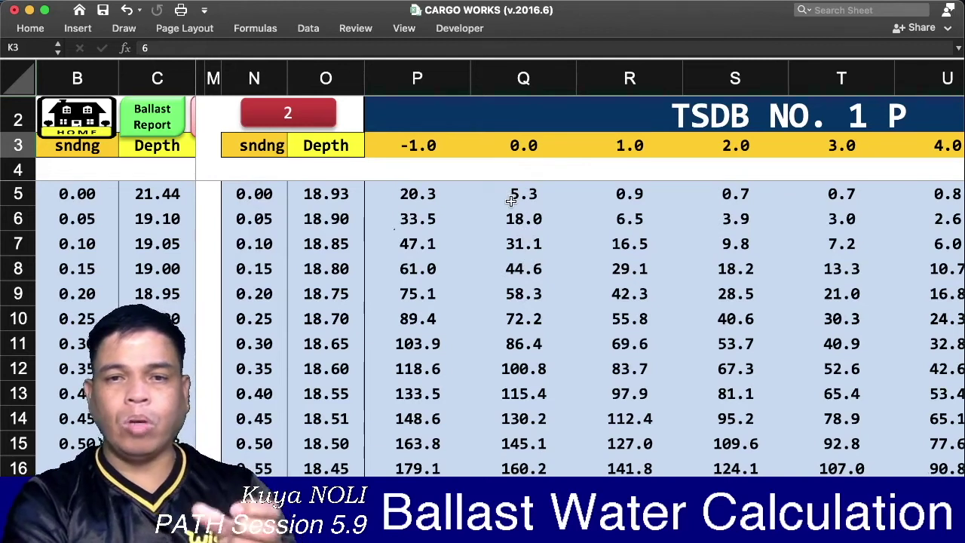
- Scroll right through the TSDB No. 1 P to No. 3 P tables, reaching 48.7 at sounding 0.00
{"action": "scroll", "coordinate": [520, 204], "scroll_direction": "right", "scroll_amount": 1}
{"action": "scroll", "coordinate": [521, 204], "scroll_direction": "right", "scroll_amount": 3}
{"action": "scroll", "coordinate": [520, 204], "scroll_direction": "right", "scroll_amount": 3}
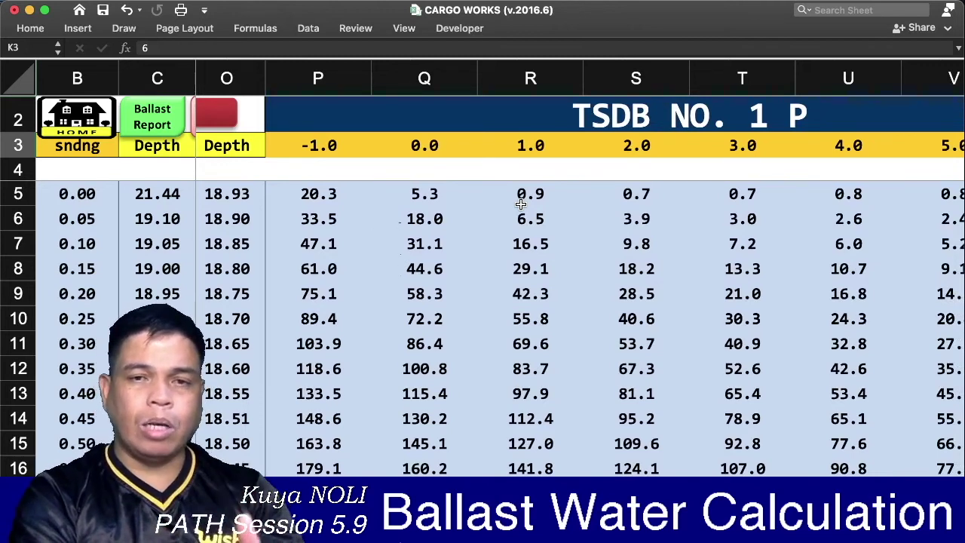
{"action": "scroll", "coordinate": [521, 202], "scroll_direction": "left", "scroll_amount": 3}
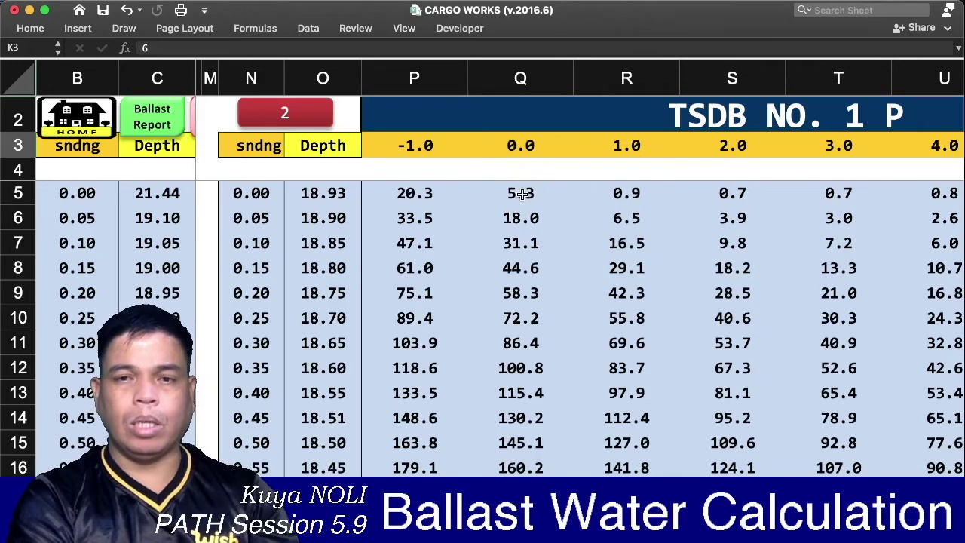
{"action": "scroll", "coordinate": [651, 257], "scroll_direction": "right", "scroll_amount": 15}
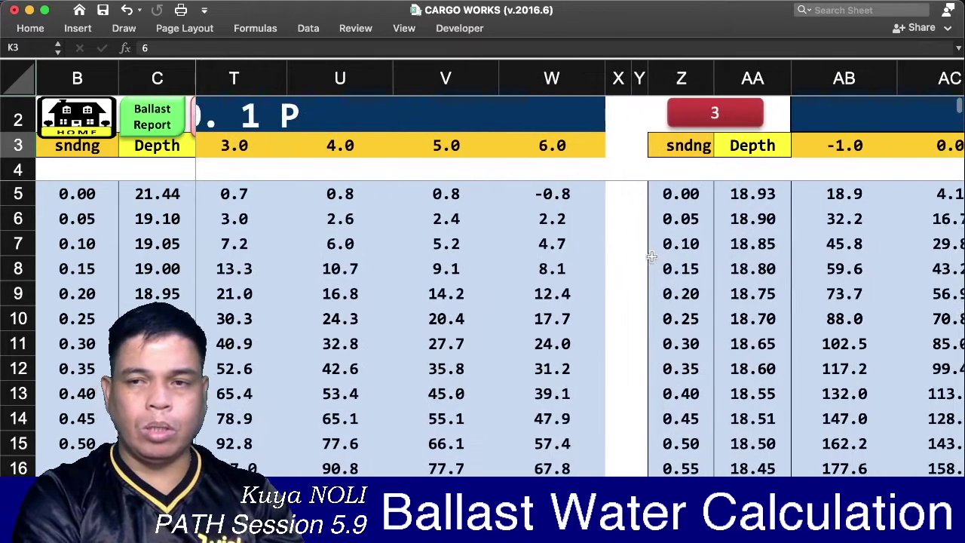
{"action": "scroll", "coordinate": [651, 257], "scroll_direction": "right", "scroll_amount": 10}
{"action": "scroll", "coordinate": [651, 258], "scroll_direction": "right", "scroll_amount": 1}
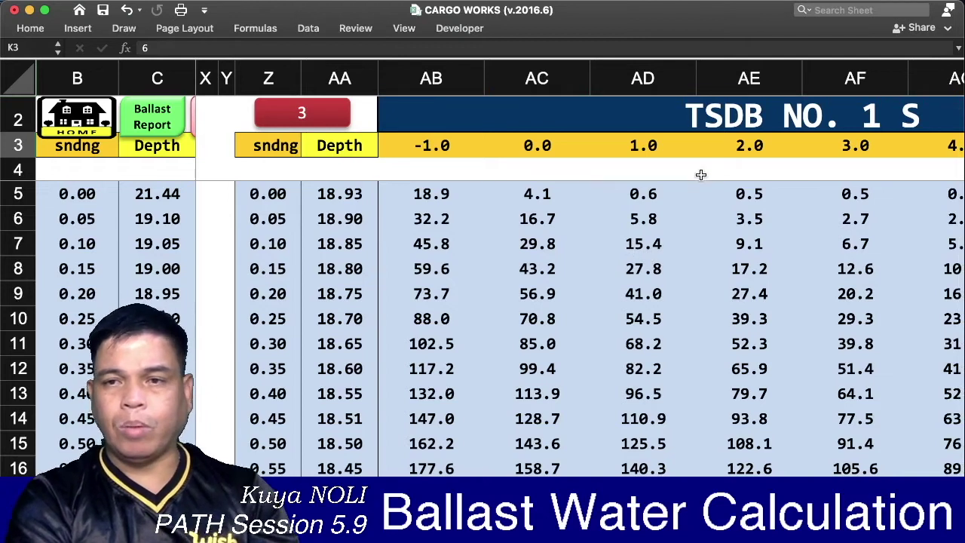
{"action": "scroll", "coordinate": [668, 205], "scroll_direction": "right", "scroll_amount": 2}
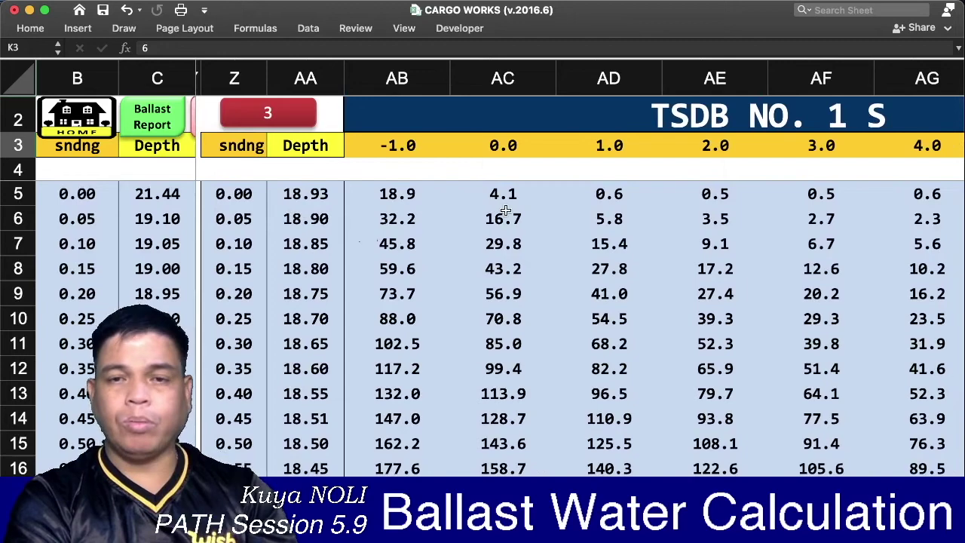
{"action": "scroll", "coordinate": [505, 211], "scroll_direction": "right", "scroll_amount": 4}
{"action": "scroll", "coordinate": [505, 211], "scroll_direction": "right", "scroll_amount": 5}
{"action": "scroll", "coordinate": [505, 211], "scroll_direction": "right", "scroll_amount": 4}
{"action": "scroll", "coordinate": [506, 212], "scroll_direction": "right", "scroll_amount": 1}
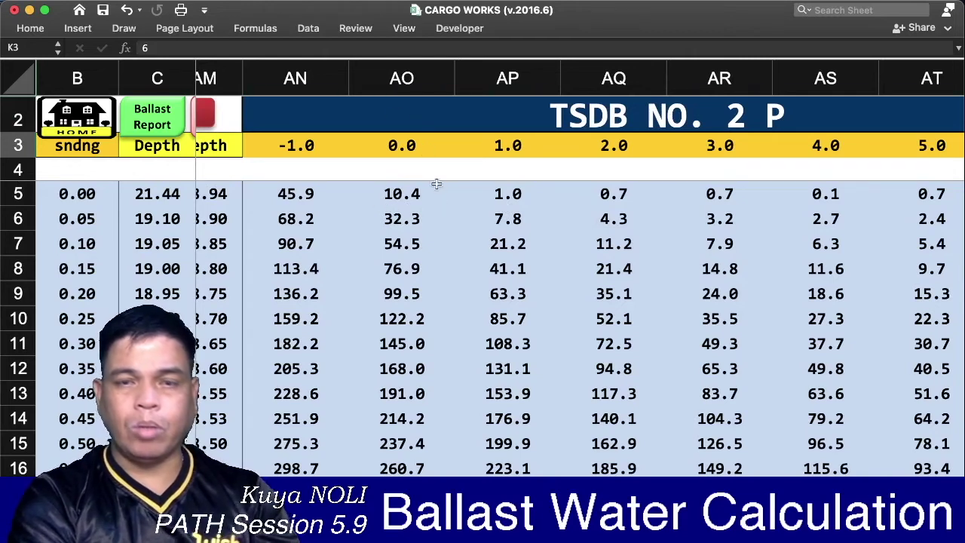
{"action": "scroll", "coordinate": [519, 243], "scroll_direction": "right", "scroll_amount": 3}
{"action": "scroll", "coordinate": [519, 243], "scroll_direction": "right", "scroll_amount": 4}
{"action": "scroll", "coordinate": [524, 242], "scroll_direction": "right", "scroll_amount": 3}
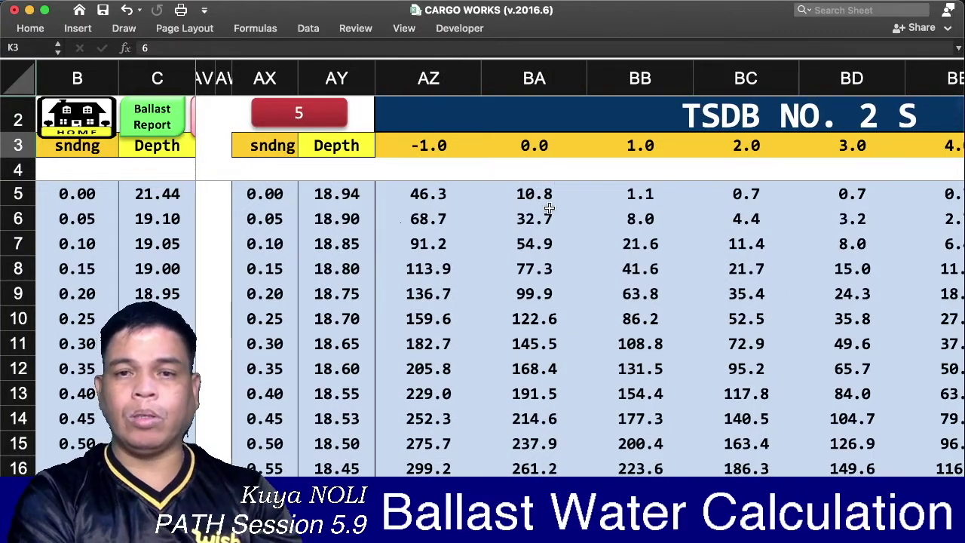
{"action": "scroll", "coordinate": [571, 243], "scroll_direction": "right", "scroll_amount": 5}
{"action": "scroll", "coordinate": [571, 243], "scroll_direction": "right", "scroll_amount": 3}
{"action": "scroll", "coordinate": [571, 243], "scroll_direction": "right", "scroll_amount": 3}
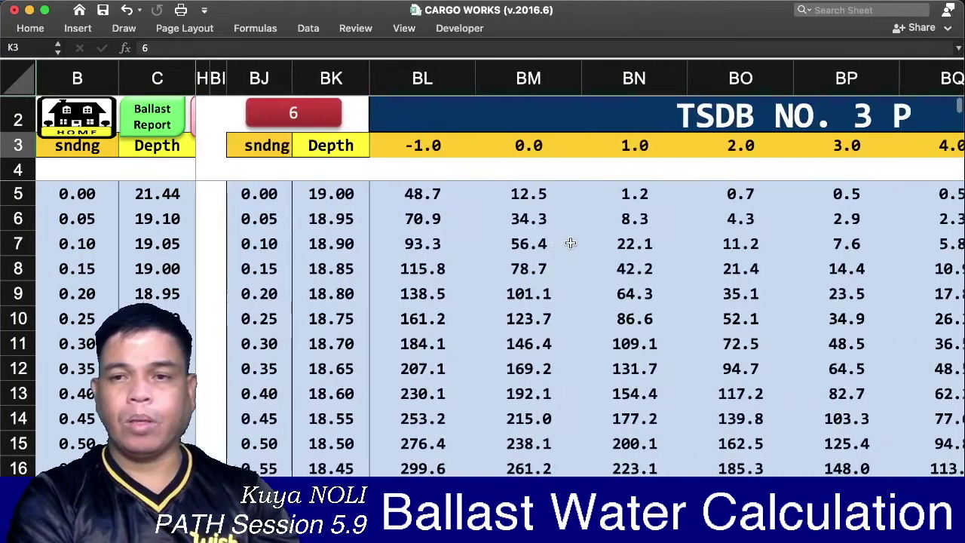
{"action": "scroll", "coordinate": [571, 243], "scroll_direction": "right", "scroll_amount": 1}
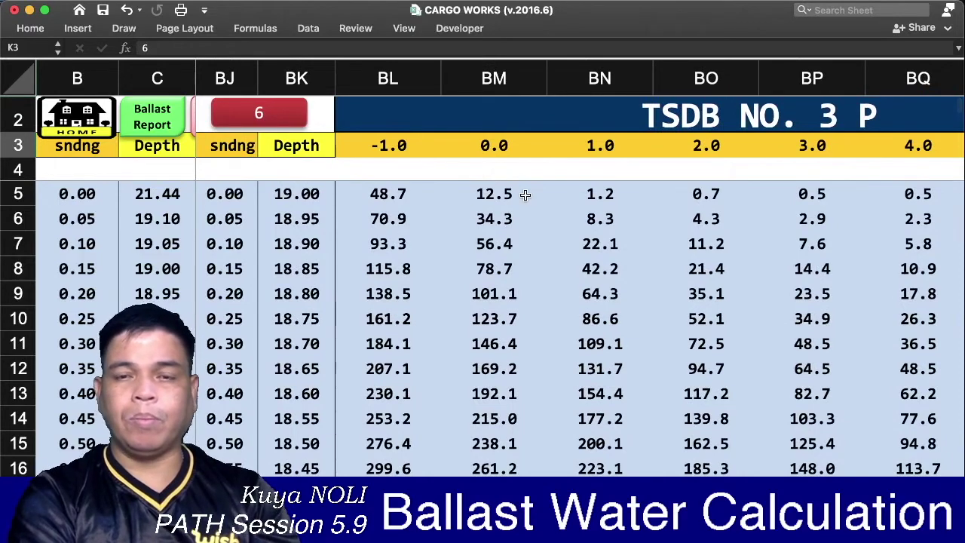
{"action": "scroll", "coordinate": [525, 195], "scroll_direction": "right", "scroll_amount": 4}
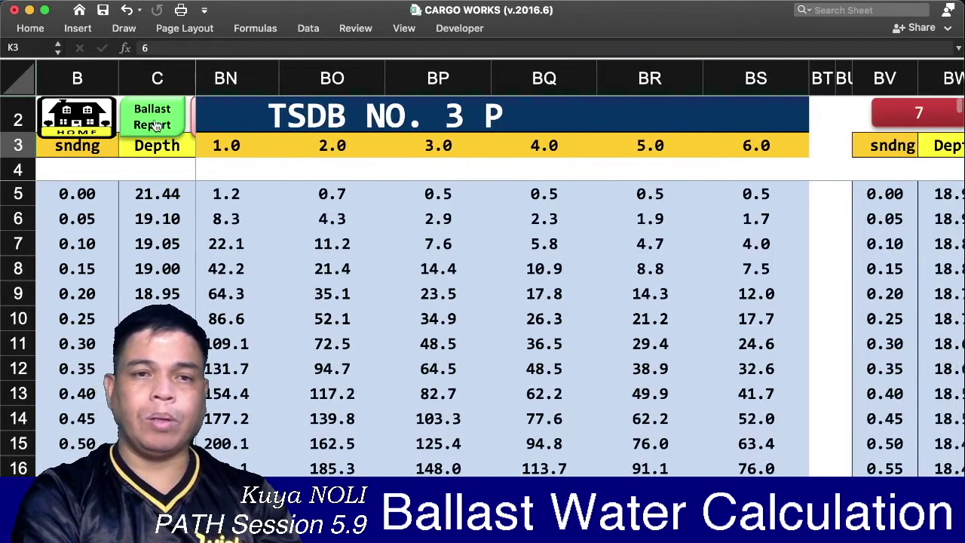
- Return to the Ballast Report and scroll down the tank rows to the totals
{"action": "left_click", "coordinate": [154, 125]}
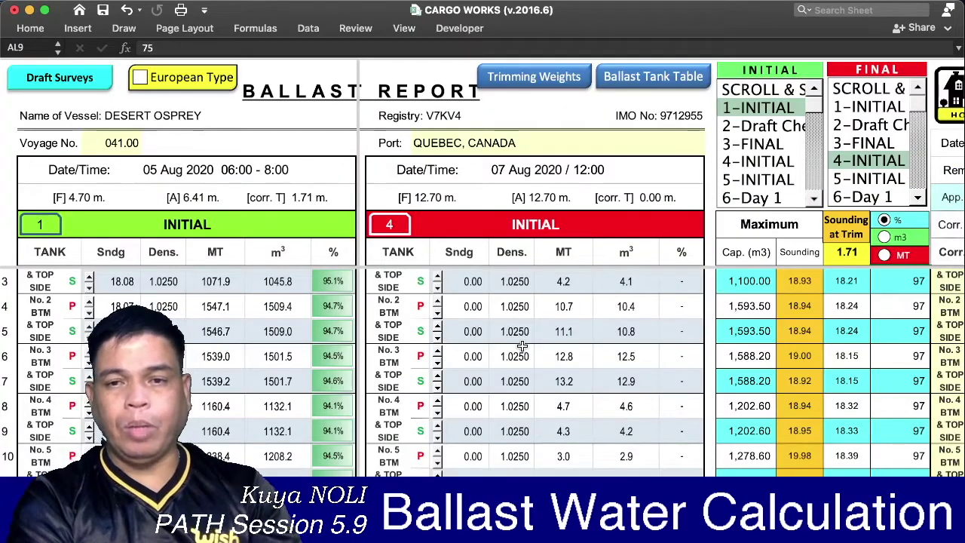
{"action": "scroll", "coordinate": [522, 345], "scroll_direction": "down", "scroll_amount": 2}
{"action": "scroll", "coordinate": [522, 345], "scroll_direction": "down", "scroll_amount": 1}
{"action": "scroll", "coordinate": [522, 345], "scroll_direction": "down", "scroll_amount": 2}
{"action": "scroll", "coordinate": [522, 346], "scroll_direction": "down", "scroll_amount": 2}
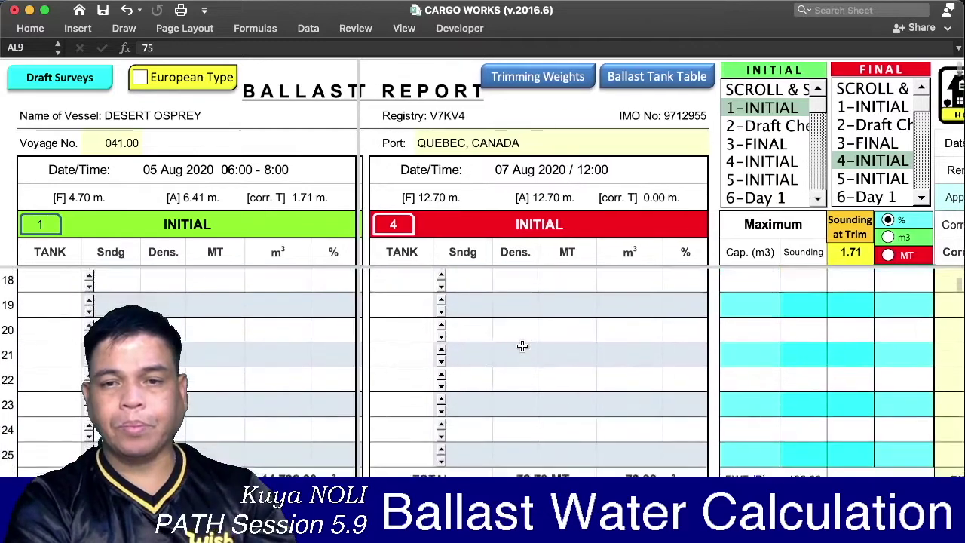
{"action": "scroll", "coordinate": [521, 345], "scroll_direction": "up", "scroll_amount": 3}
{"action": "scroll", "coordinate": [522, 345], "scroll_direction": "up", "scroll_amount": 2}
{"action": "scroll", "coordinate": [554, 311], "scroll_direction": "up", "scroll_amount": 3}
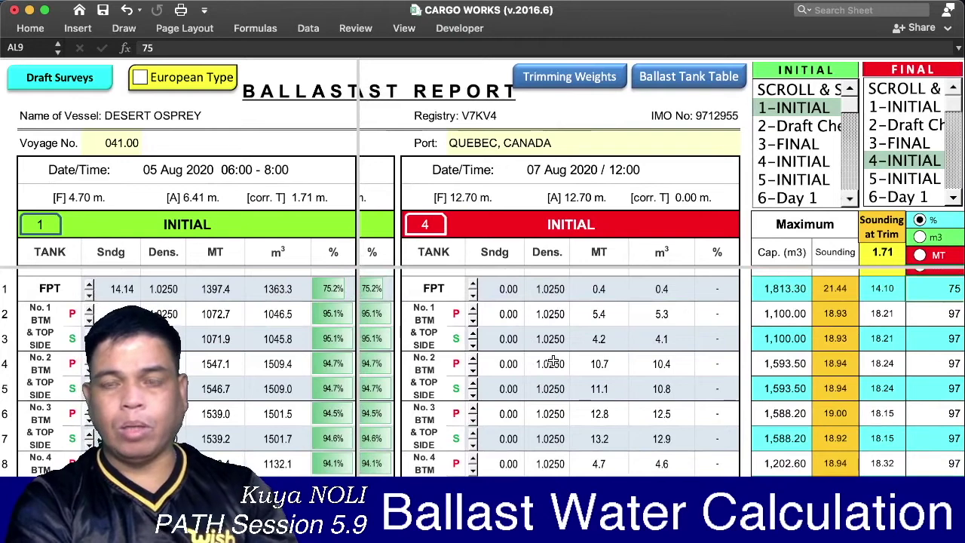
{"action": "scroll", "coordinate": [553, 362], "scroll_direction": "down", "scroll_amount": 2}
{"action": "scroll", "coordinate": [553, 362], "scroll_direction": "down", "scroll_amount": 3}
{"action": "scroll", "coordinate": [552, 360], "scroll_direction": "down", "scroll_amount": 3}
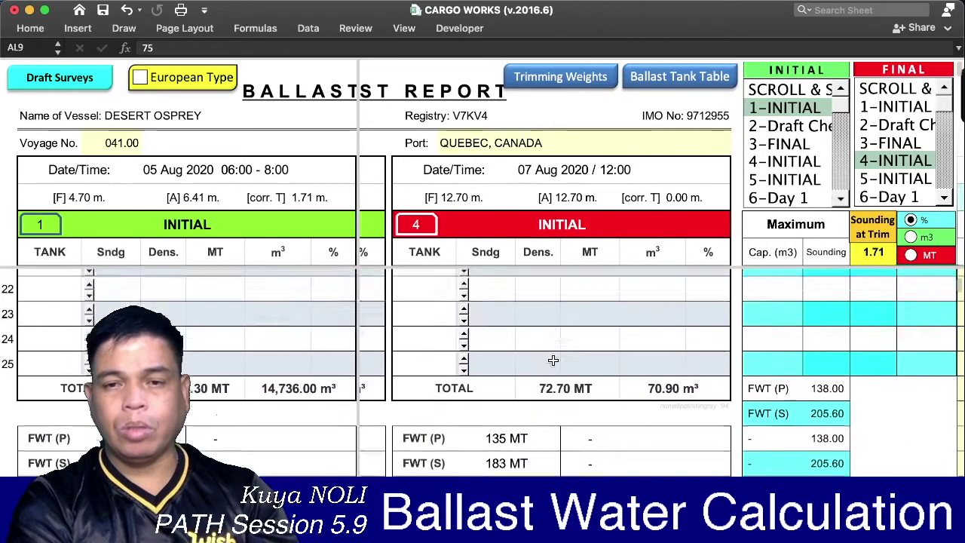
{"action": "scroll", "coordinate": [553, 361], "scroll_direction": "down", "scroll_amount": 1}
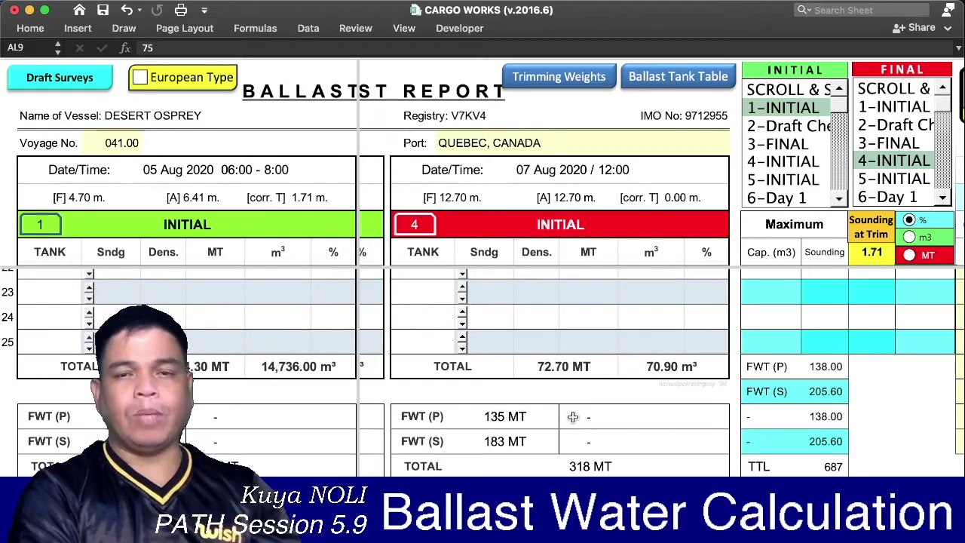
- Scroll up and right to bring the dAFT draft survey sounding columns into view
{"action": "scroll", "coordinate": [573, 417], "scroll_direction": "up", "scroll_amount": 5}
{"action": "scroll", "coordinate": [573, 417], "scroll_direction": "right", "scroll_amount": 1}
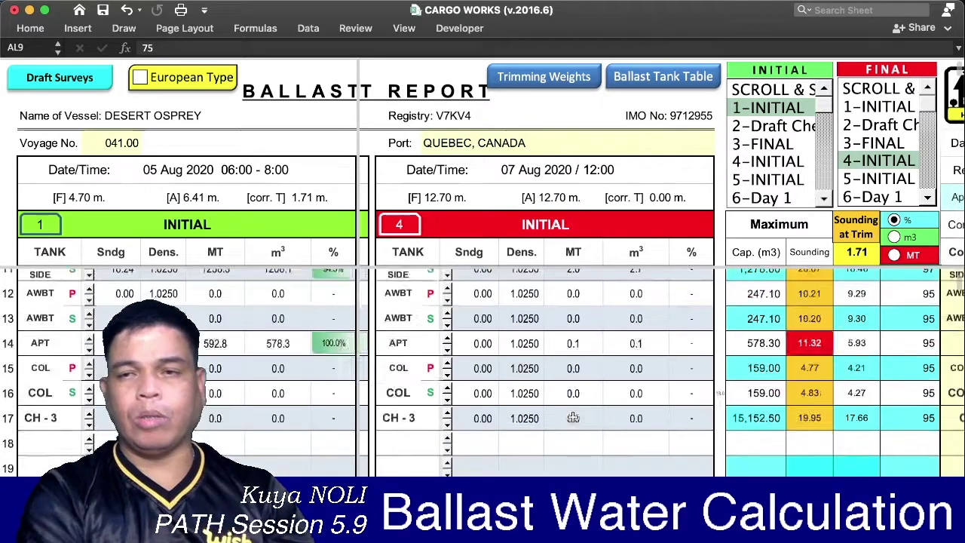
{"action": "scroll", "coordinate": [574, 417], "scroll_direction": "up", "scroll_amount": 5}
{"action": "scroll", "coordinate": [573, 417], "scroll_direction": "right", "scroll_amount": 5}
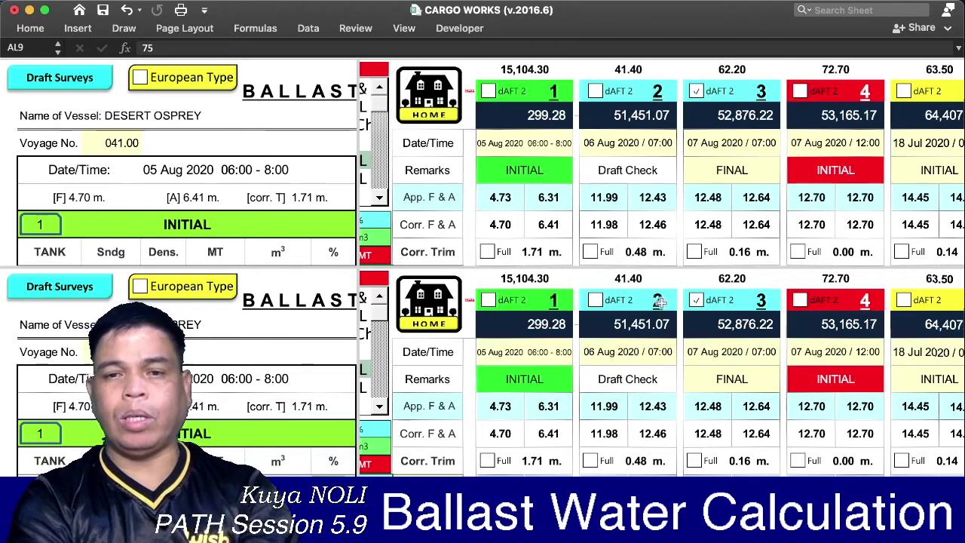
- Enter a 0.01 Draft Check sounding for No. 1 BTM P, bringing the ballast total to 43.30
{"action": "scroll", "coordinate": [660, 302], "scroll_direction": "down", "scroll_amount": 5}
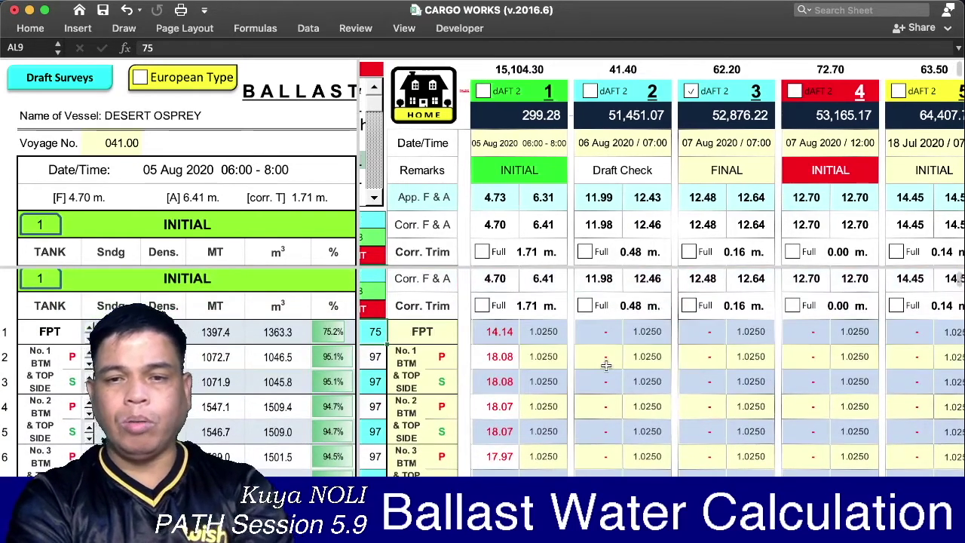
{"action": "left_click", "coordinate": [606, 362]}
{"action": "scroll", "coordinate": [603, 380], "scroll_direction": "down", "scroll_amount": 1}
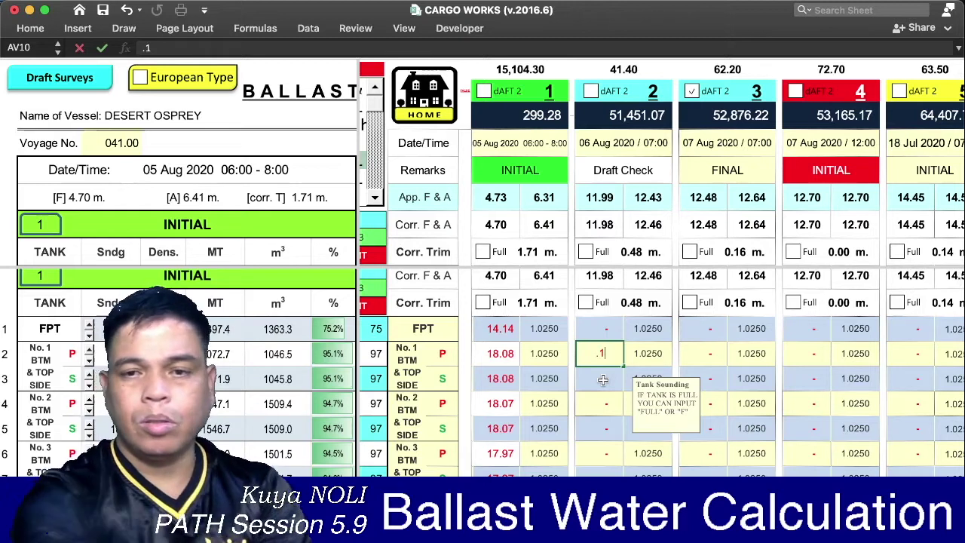
{"action": "key", "text": "BackSpace"}
{"action": "type", "text": "01"}
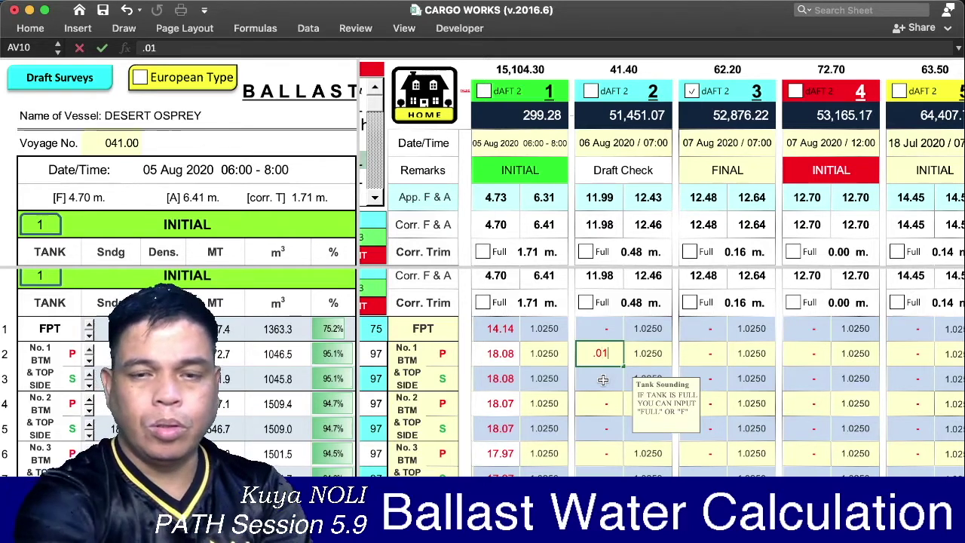
{"action": "key", "text": "Return"}
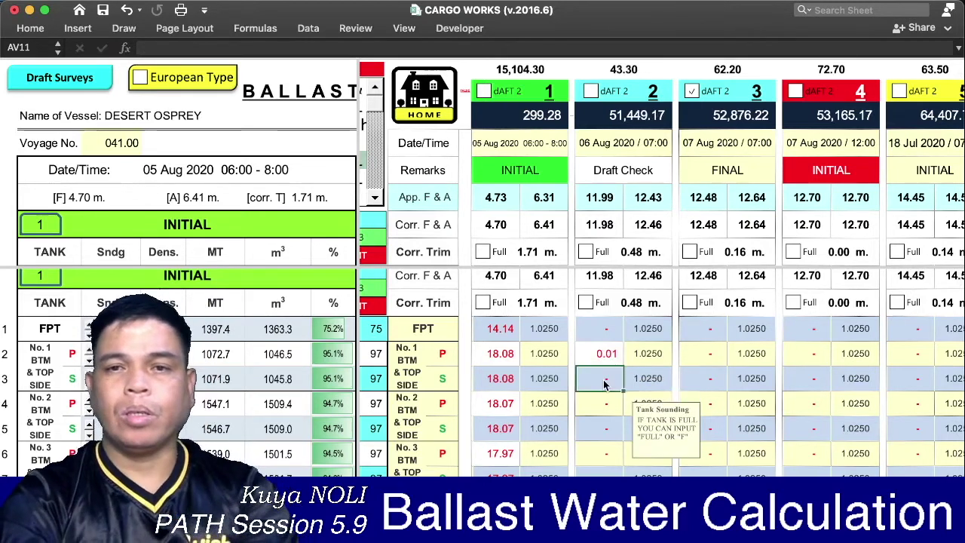
{"action": "left_click", "coordinate": [618, 361]}
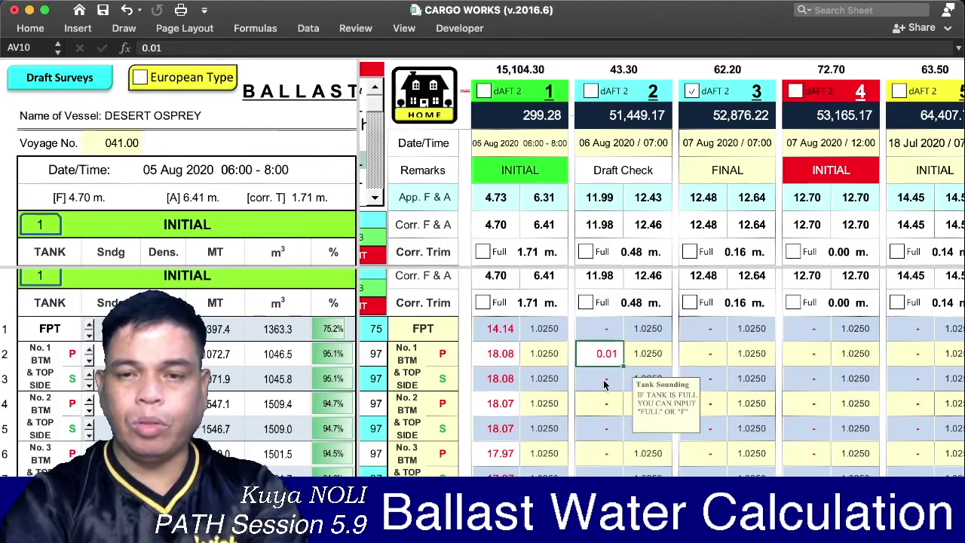
- Fill the 0.01 sounding down the remaining Draft Check tank rows
{"action": "mouse_move", "coordinate": [623, 365]}
{"action": "left_mouse_down"}
{"action": "mouse_move", "coordinate": [625, 471]}
{"action": "mouse_move", "coordinate": [605, 405]}
{"action": "left_mouse_up"}
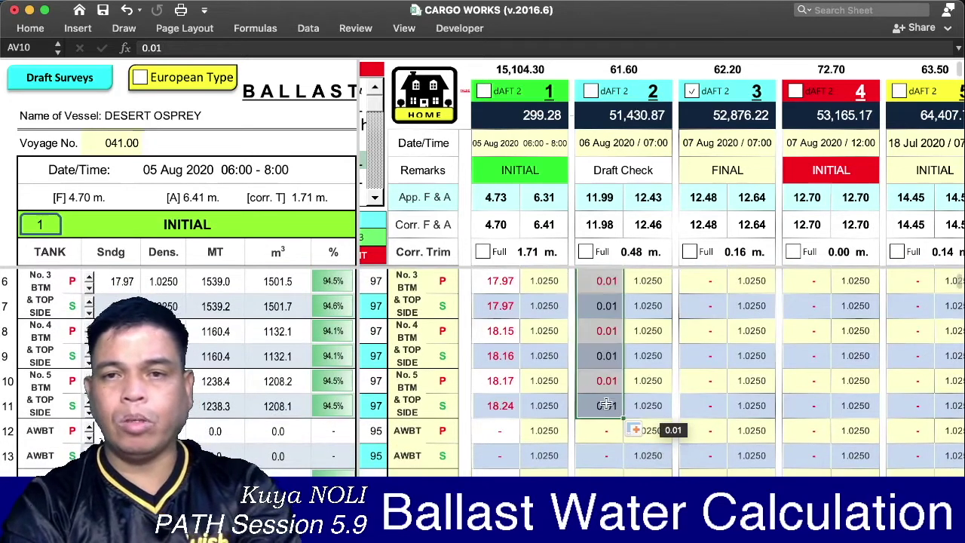
{"action": "scroll", "coordinate": [605, 399], "scroll_direction": "up", "scroll_amount": 2}
{"action": "scroll", "coordinate": [604, 399], "scroll_direction": "up", "scroll_amount": 1}
{"action": "scroll", "coordinate": [604, 398], "scroll_direction": "up", "scroll_amount": 1}
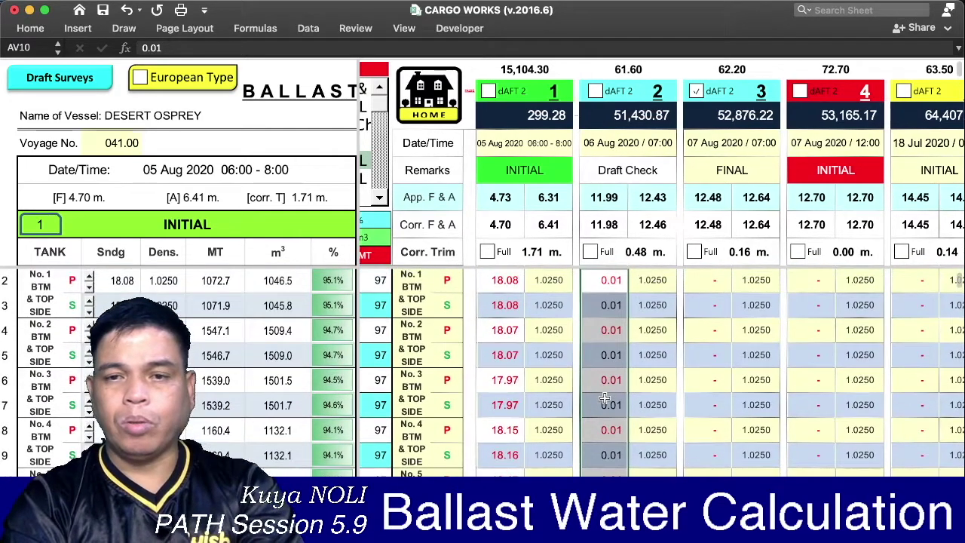
{"action": "scroll", "coordinate": [605, 399], "scroll_direction": "up", "scroll_amount": 1}
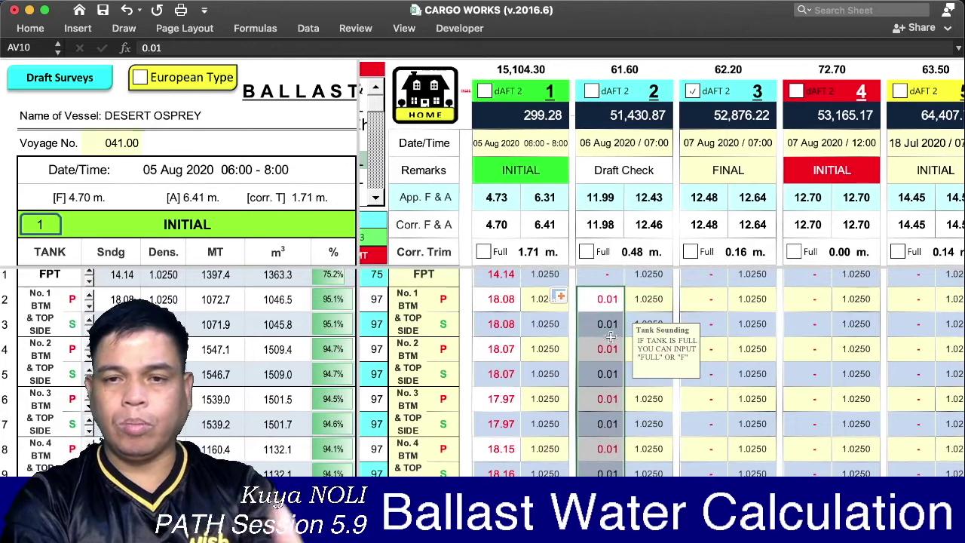
- Enter 0.02 soundings for the No. 1 to No. 5 starboard BTM tanks
{"action": "key", "text": "Down"}
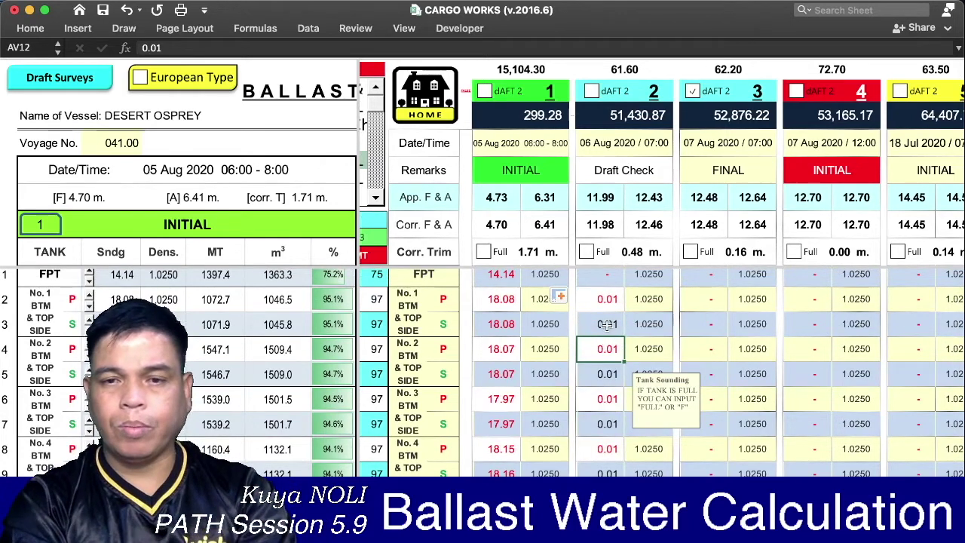
{"action": "type", "text": "0.02"}
{"action": "key", "text": "Return"}
{"action": "key", "text": "Return"}
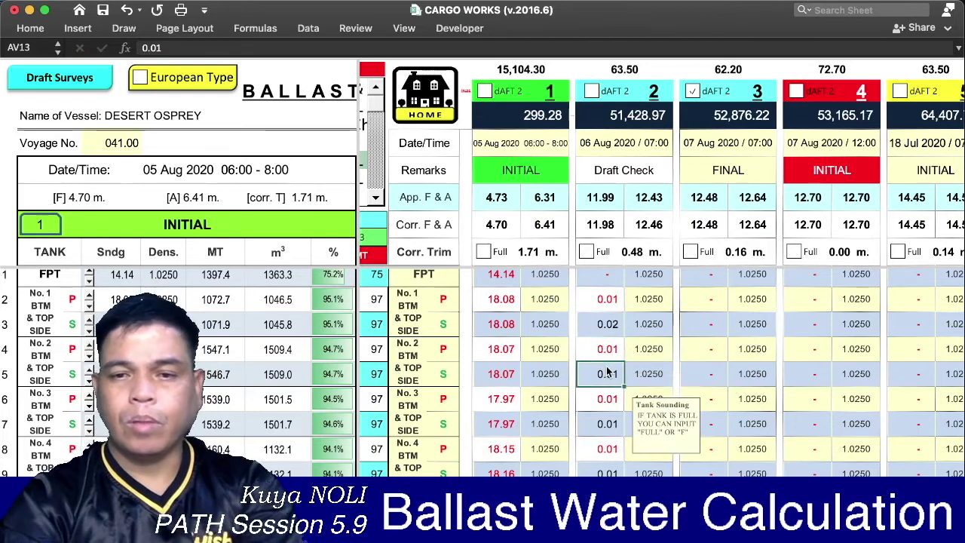
{"action": "type", "text": ".02"}
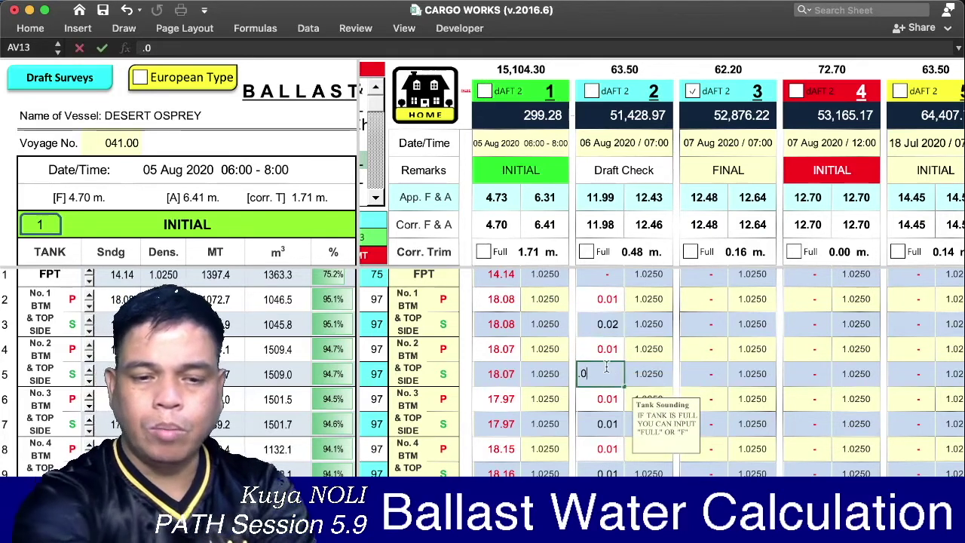
{"action": "key", "text": "Return"}
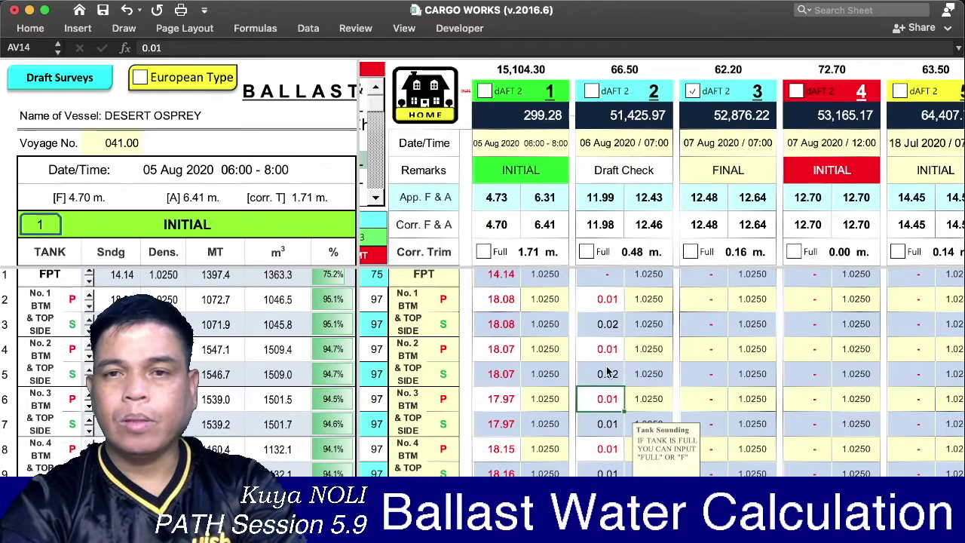
{"action": "key", "text": "Return"}
{"action": "type", "text": ".02"}
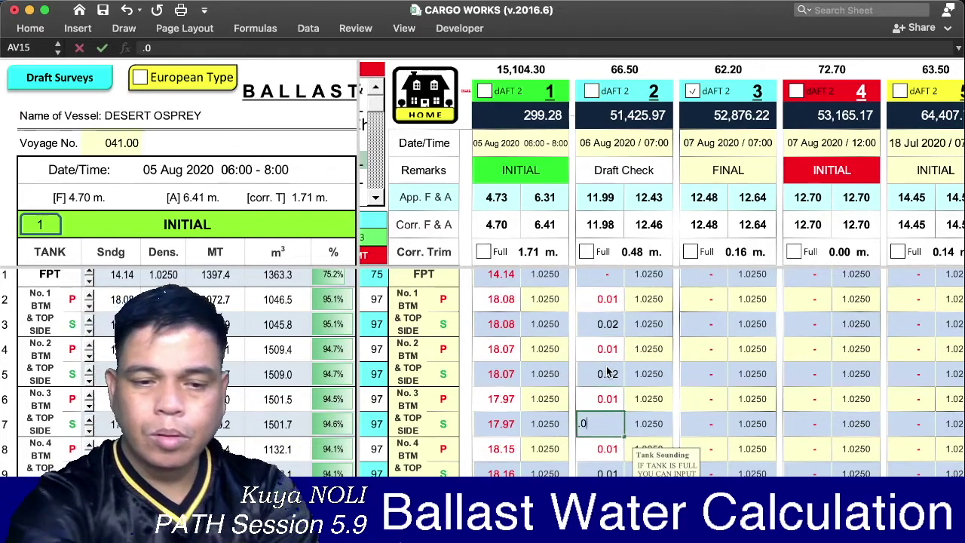
{"action": "key", "text": "Return"}
{"action": "key", "text": "Return"}
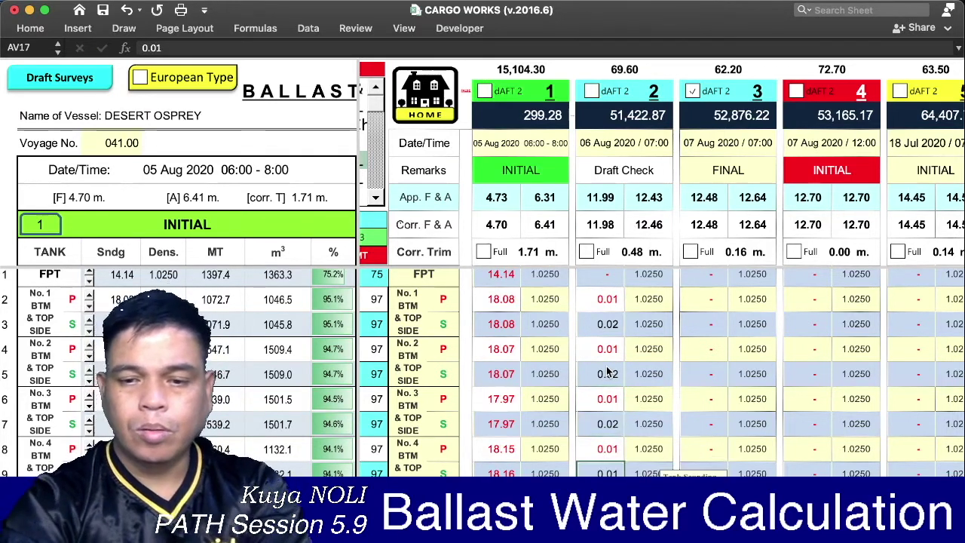
{"action": "type", "text": ".02"}
{"action": "key", "text": "Return"}
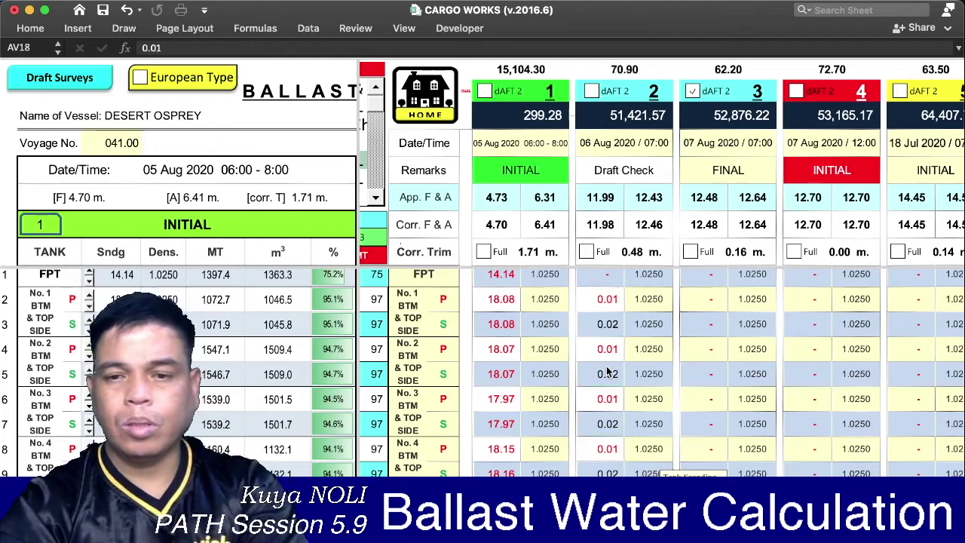
{"action": "key", "text": "Return"}
{"action": "type", "text": ".02"}
{"action": "key", "text": "Return"}
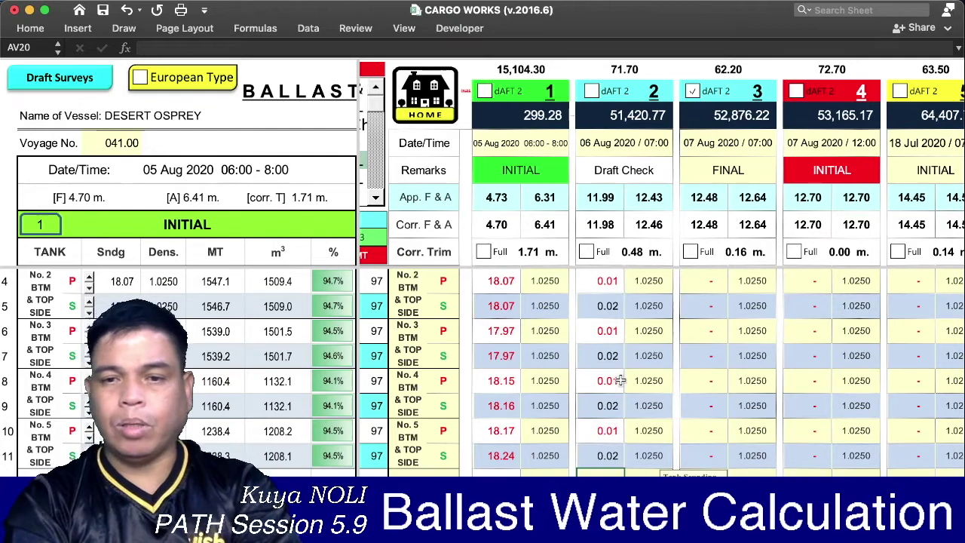
- Change the No. 1 BTM P sounding to 0.02, raising the ballast total to 73.60
{"action": "scroll", "coordinate": [620, 381], "scroll_direction": "up", "scroll_amount": 1}
{"action": "scroll", "coordinate": [603, 428], "scroll_direction": "down", "scroll_amount": 3}
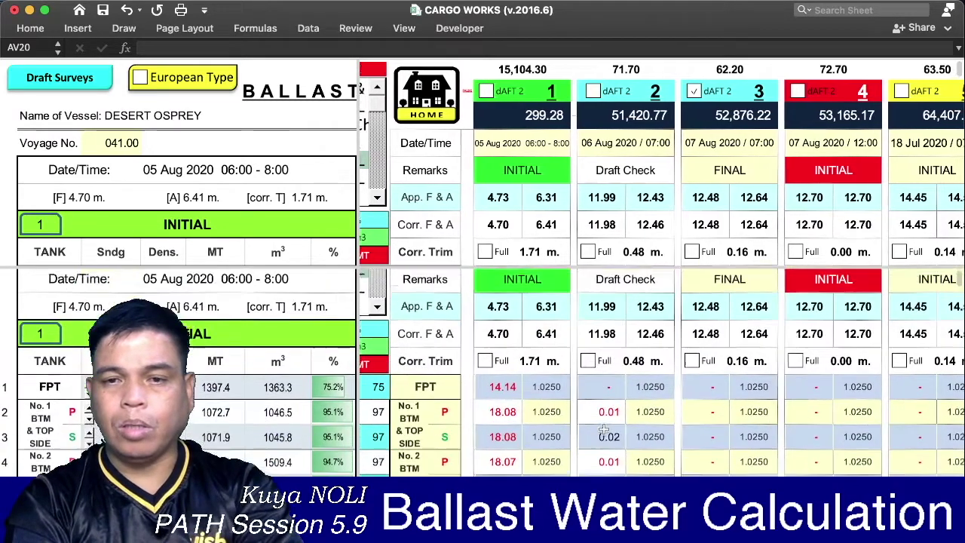
{"action": "left_click", "coordinate": [601, 387]}
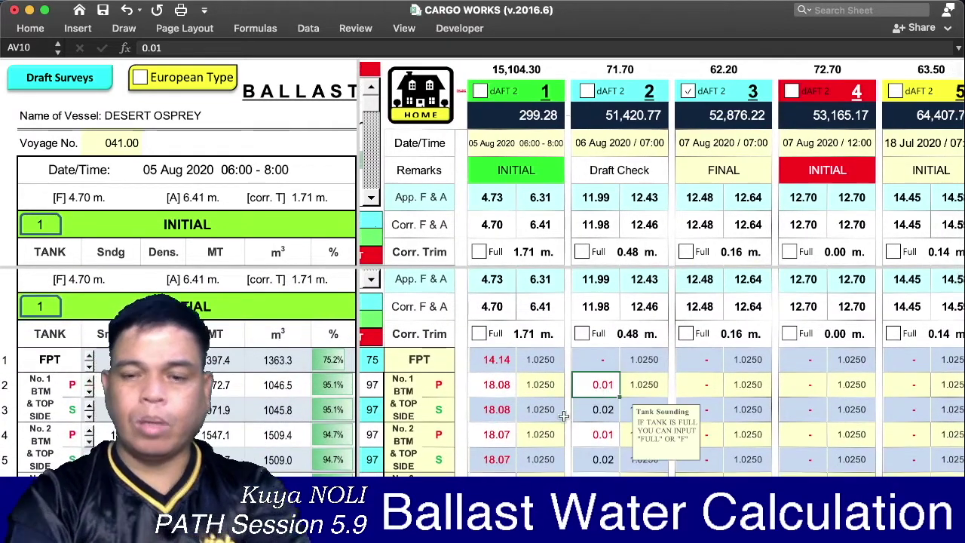
{"action": "type", "text": ".02"}
{"action": "key", "text": "Return"}
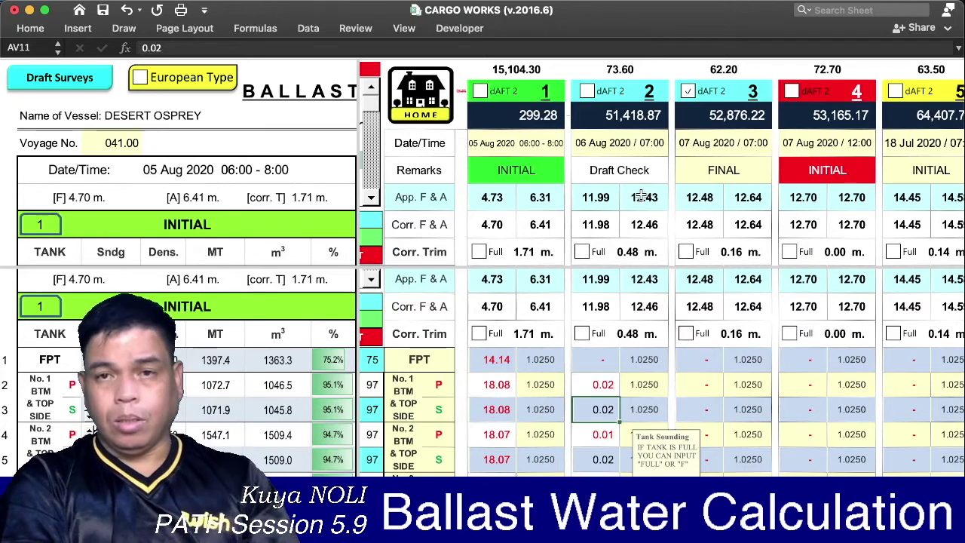
{"action": "left_click", "coordinate": [602, 385]}
{"action": "type", "text": ".02"}
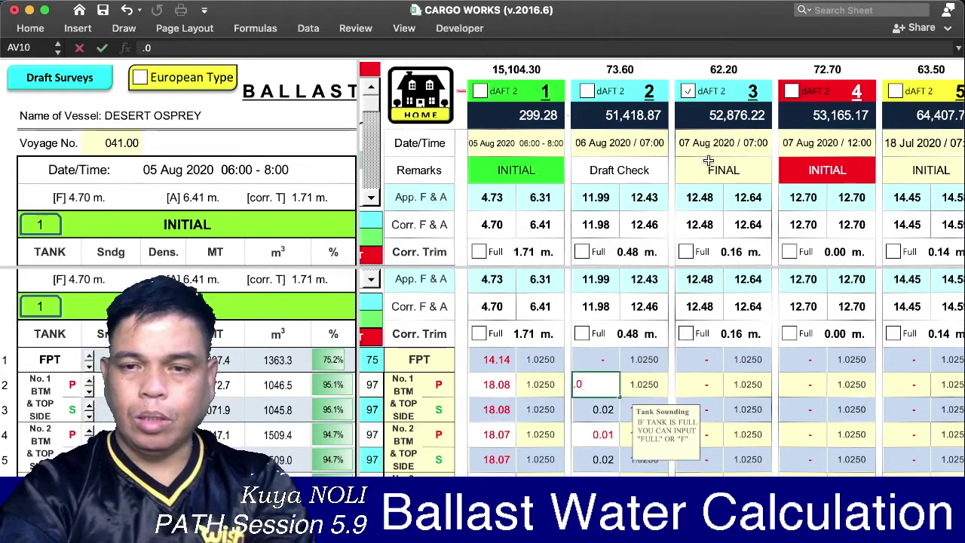
{"action": "key", "text": "Return"}
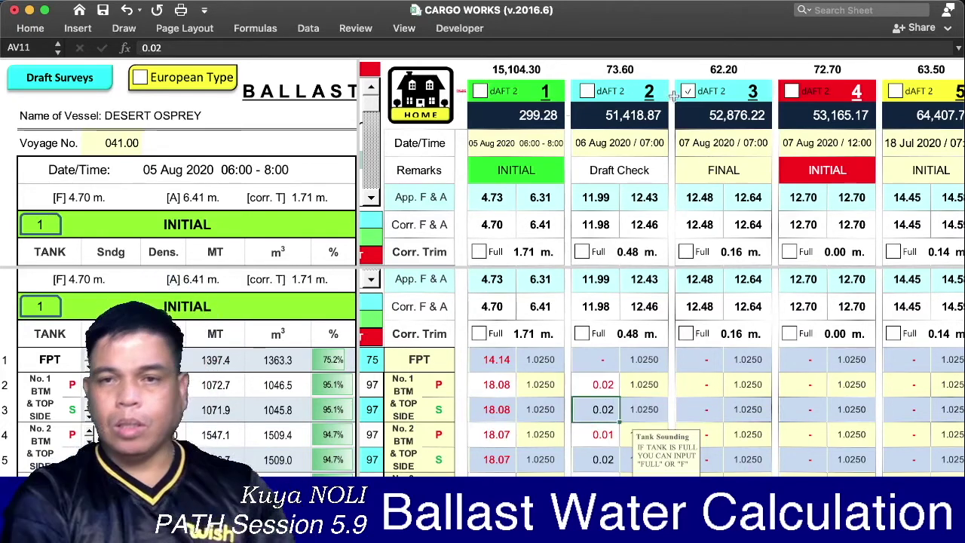
- Choose 2-Draft Check as the FINAL survey in the report's second block
{"action": "scroll", "coordinate": [562, 302], "scroll_direction": "left", "scroll_amount": 5}
{"action": "scroll", "coordinate": [556, 317], "scroll_direction": "left", "scroll_amount": 4}
{"action": "scroll", "coordinate": [550, 332], "scroll_direction": "left", "scroll_amount": 3}
{"action": "scroll", "coordinate": [542, 353], "scroll_direction": "up", "scroll_amount": 2}
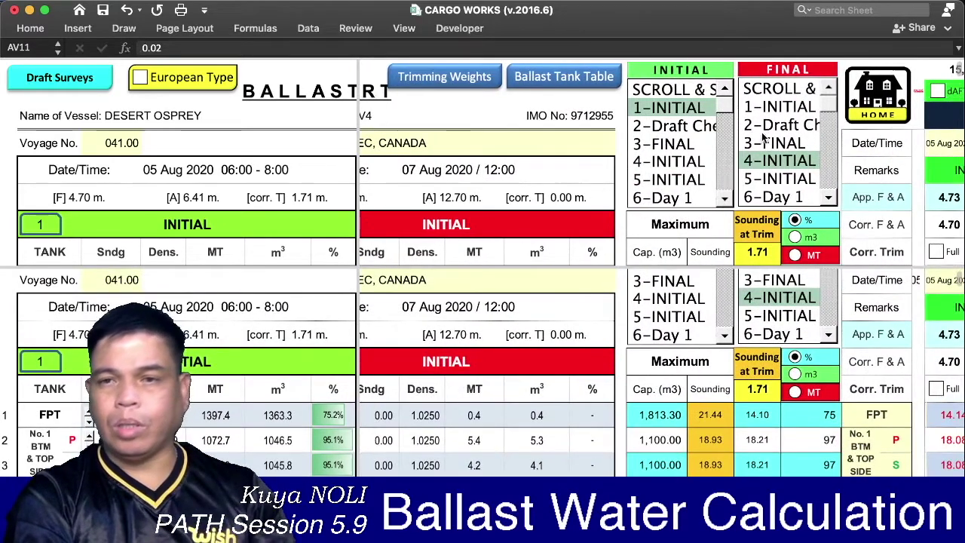
{"action": "left_click", "coordinate": [769, 128]}
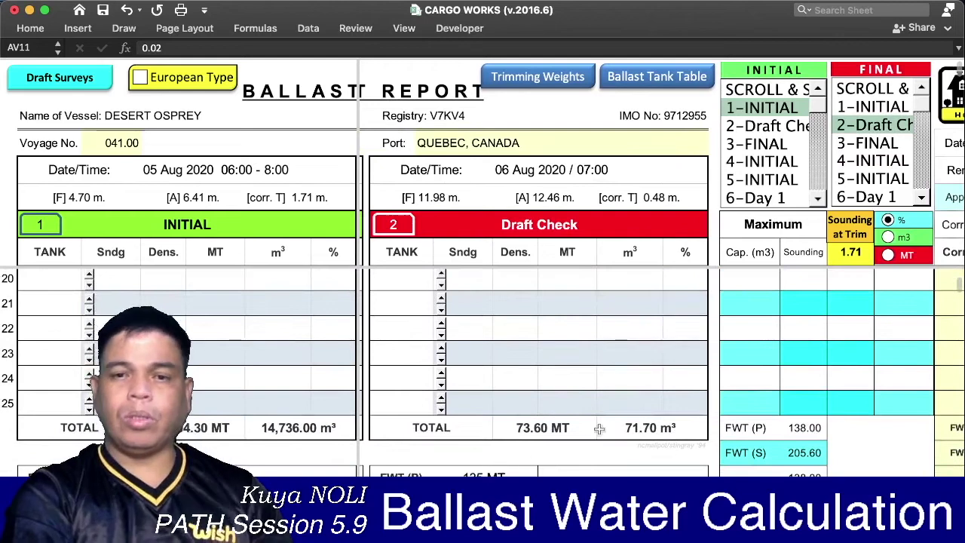
- Review the Draft Check soundings (0.02, 0.02, 0.01, 0.02) and read a sounding cell's comment
{"action": "scroll", "coordinate": [551, 392], "scroll_direction": "down", "scroll_amount": 3}
{"action": "scroll", "coordinate": [558, 377], "scroll_direction": "right", "scroll_amount": 2}
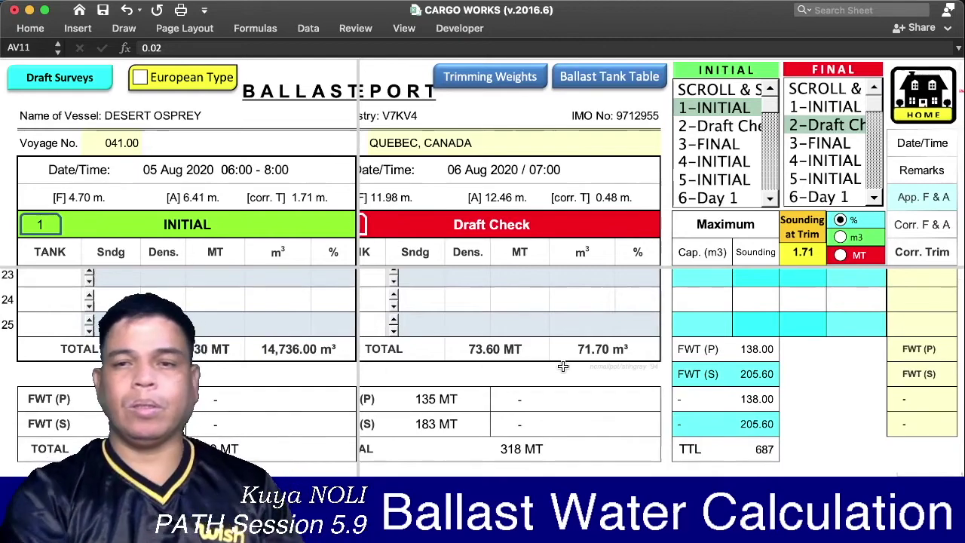
{"action": "scroll", "coordinate": [562, 367], "scroll_direction": "right", "scroll_amount": 5}
{"action": "scroll", "coordinate": [562, 367], "scroll_direction": "right", "scroll_amount": 5}
{"action": "scroll", "coordinate": [562, 366], "scroll_direction": "right", "scroll_amount": 5}
{"action": "scroll", "coordinate": [563, 367], "scroll_direction": "up", "scroll_amount": 2}
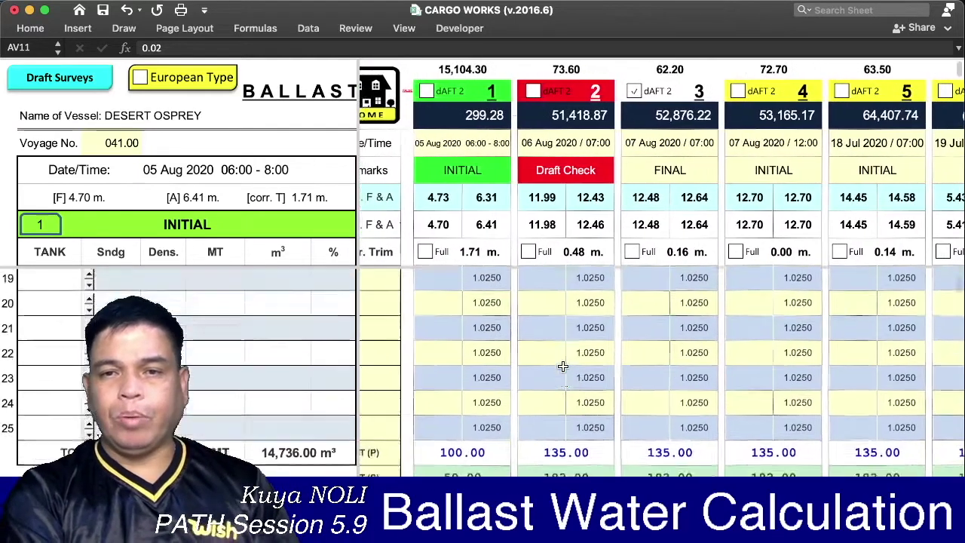
{"action": "scroll", "coordinate": [562, 367], "scroll_direction": "up", "scroll_amount": 3}
{"action": "scroll", "coordinate": [562, 367], "scroll_direction": "up", "scroll_amount": 5}
{"action": "scroll", "coordinate": [563, 366], "scroll_direction": "up", "scroll_amount": 3}
{"action": "scroll", "coordinate": [563, 366], "scroll_direction": "left", "scroll_amount": 2}
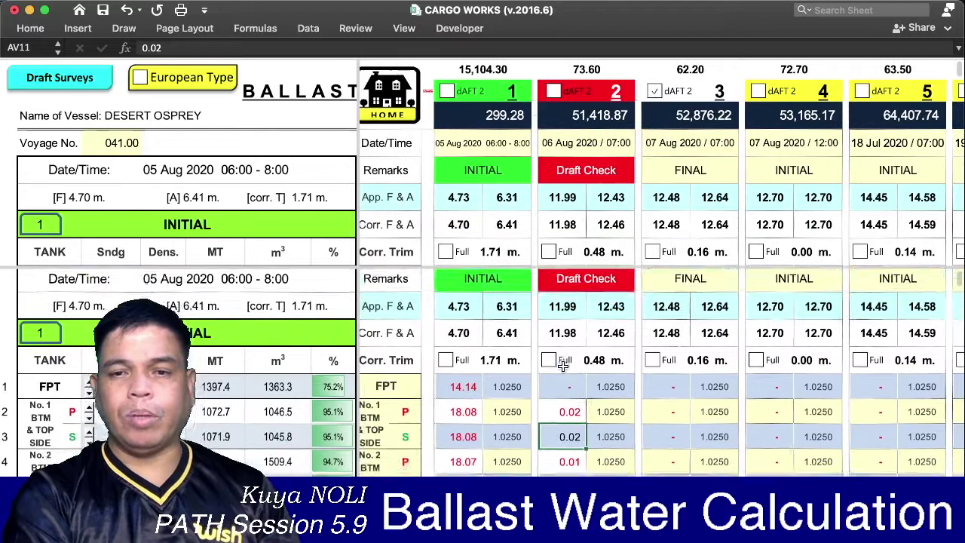
{"action": "mouse_move", "coordinate": [562, 359]}
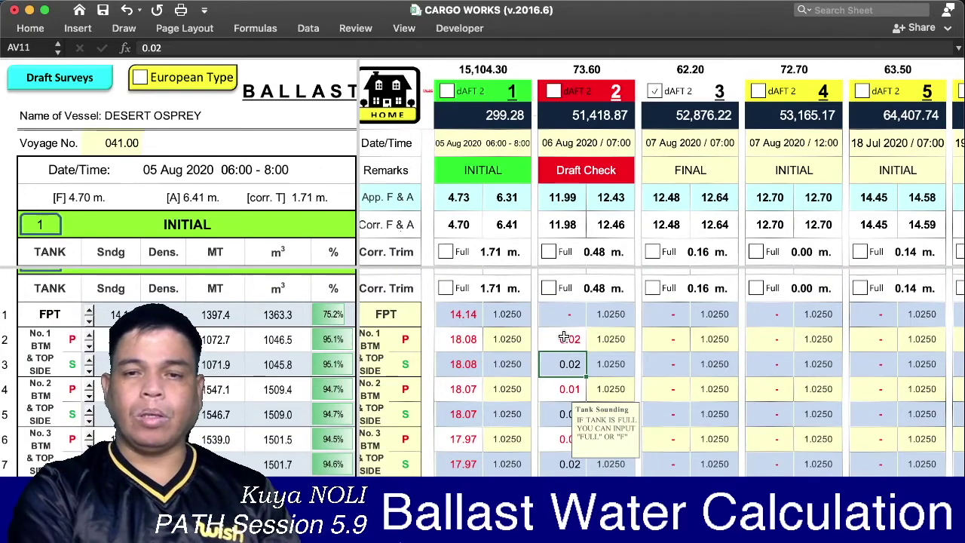
{"action": "scroll", "coordinate": [564, 337], "scroll_direction": "down", "scroll_amount": 2}
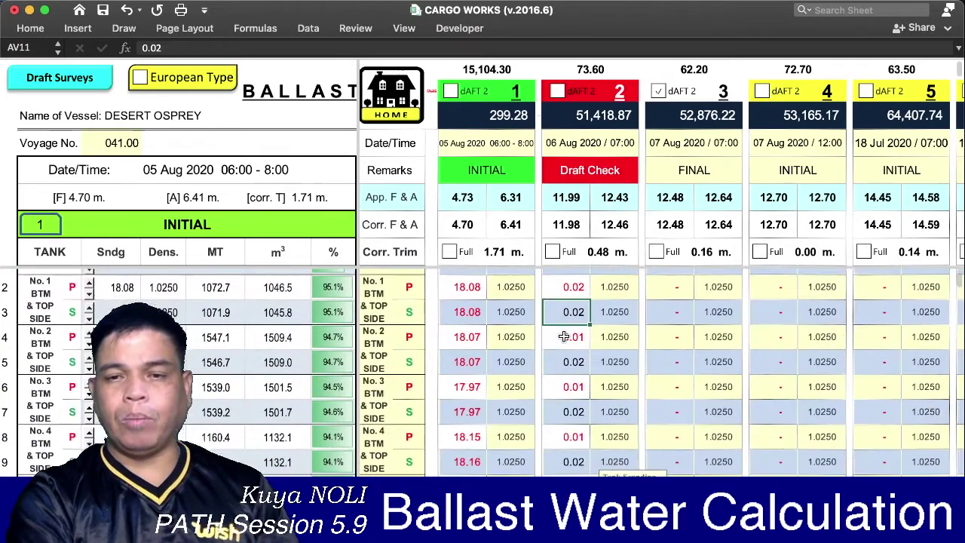
{"action": "scroll", "coordinate": [564, 337], "scroll_direction": "up", "scroll_amount": 1}
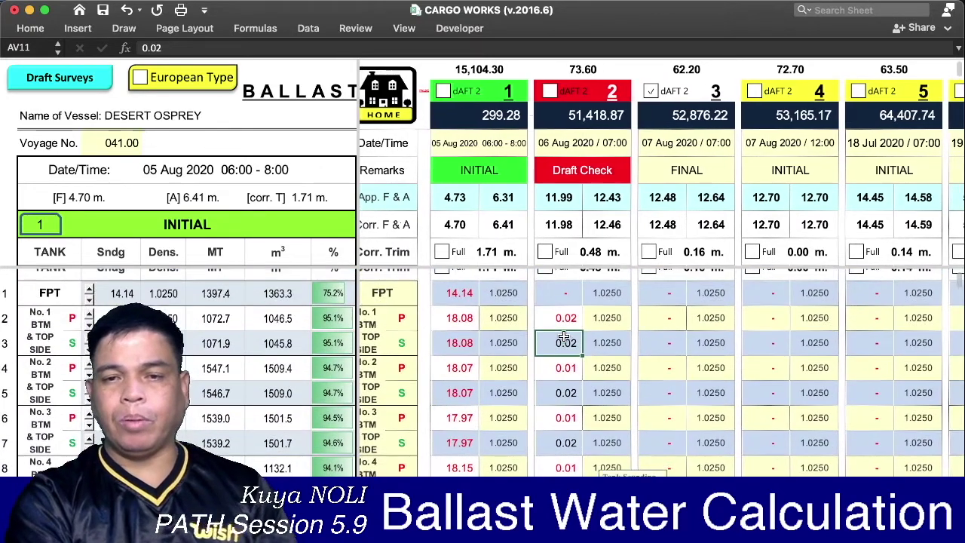
- Set the Draft Check FPT tank density to 1
{"action": "left_click", "coordinate": [597, 296]}
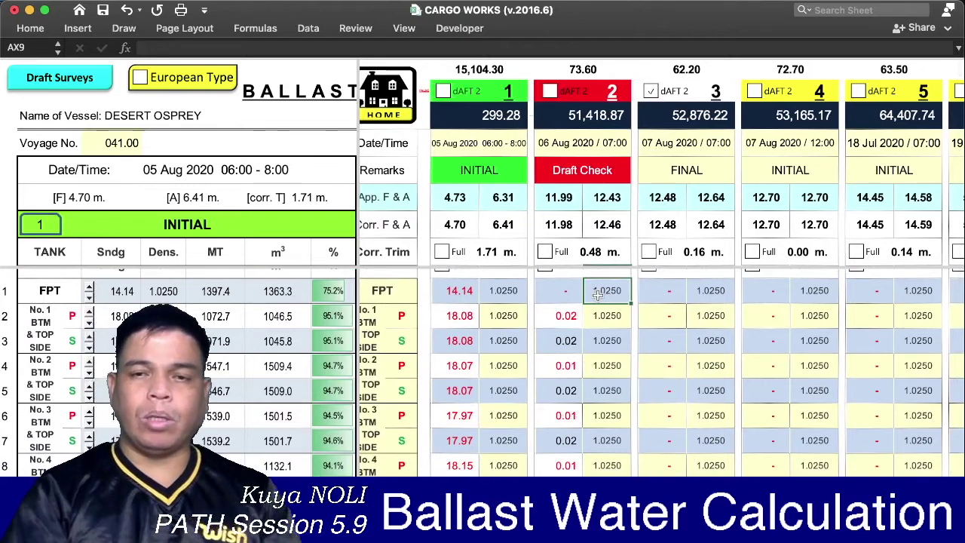
{"action": "type", "text": "1"}
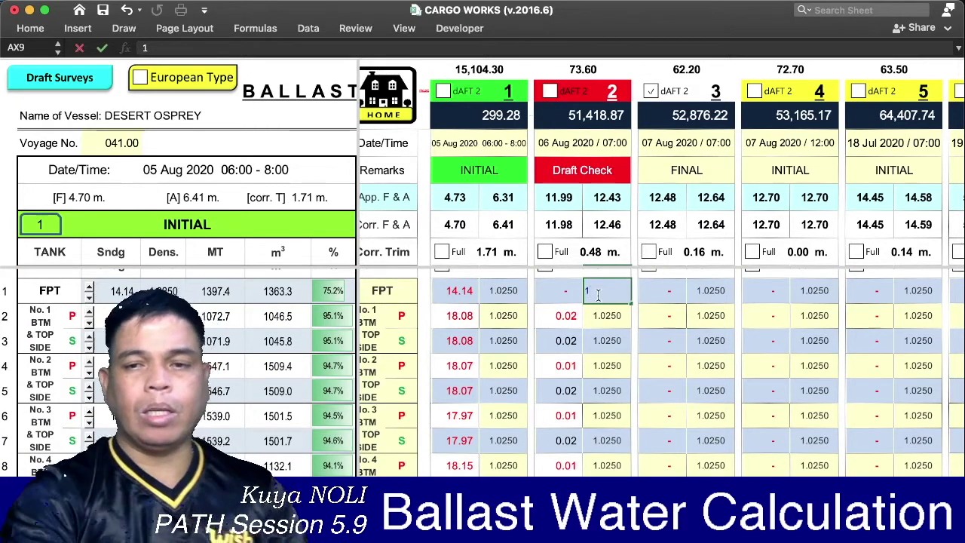
{"action": "key", "text": "Return"}
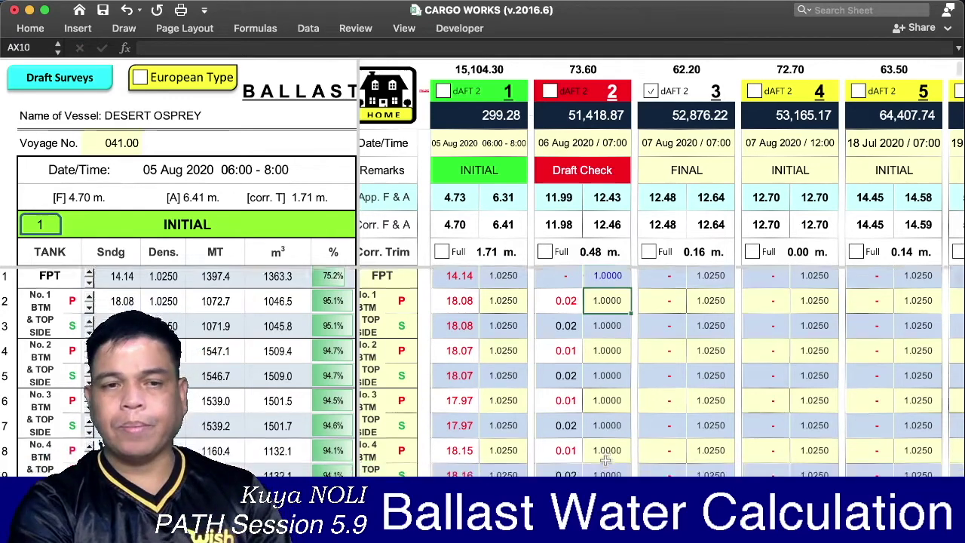
{"action": "scroll", "coordinate": [605, 456], "scroll_direction": "down", "scroll_amount": 3}
{"action": "scroll", "coordinate": [608, 453], "scroll_direction": "down", "scroll_amount": 2}
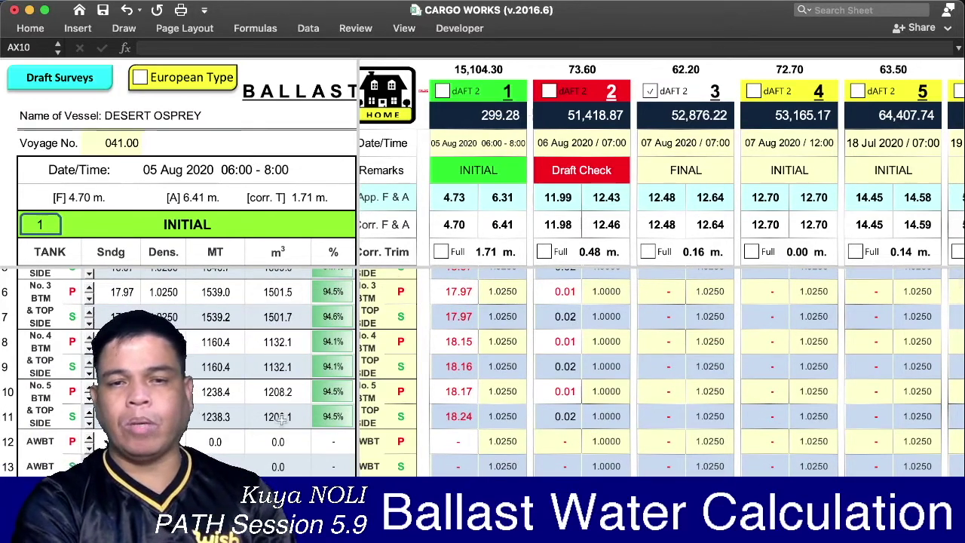
{"action": "scroll", "coordinate": [608, 445], "scroll_direction": "up", "scroll_amount": 3}
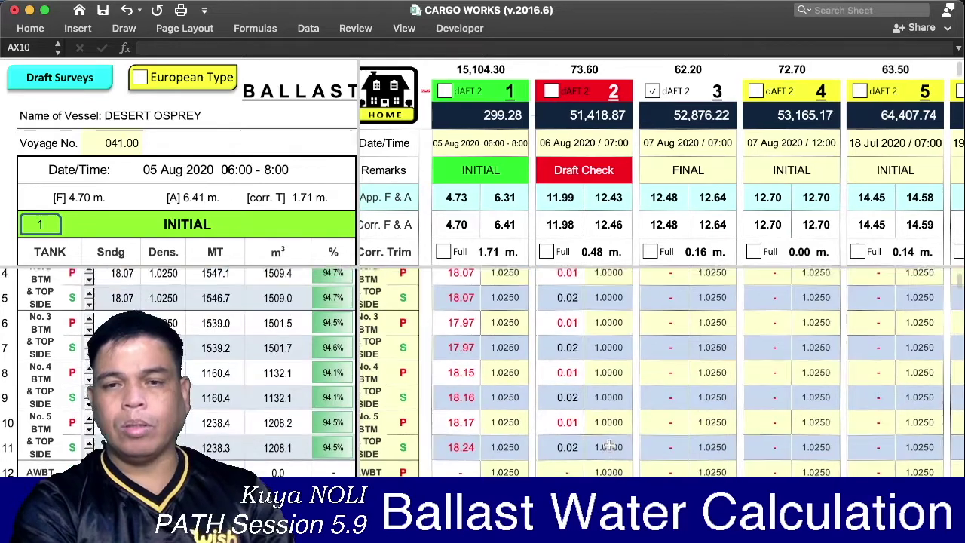
- Set the No. 3 BTM port tank density to 1.025
{"action": "left_click", "coordinate": [604, 348]}
{"action": "scroll", "coordinate": [603, 350], "scroll_direction": "up", "scroll_amount": 2}
{"action": "scroll", "coordinate": [601, 347], "scroll_direction": "down", "scroll_amount": 3}
{"action": "scroll", "coordinate": [601, 344], "scroll_direction": "down", "scroll_amount": 5}
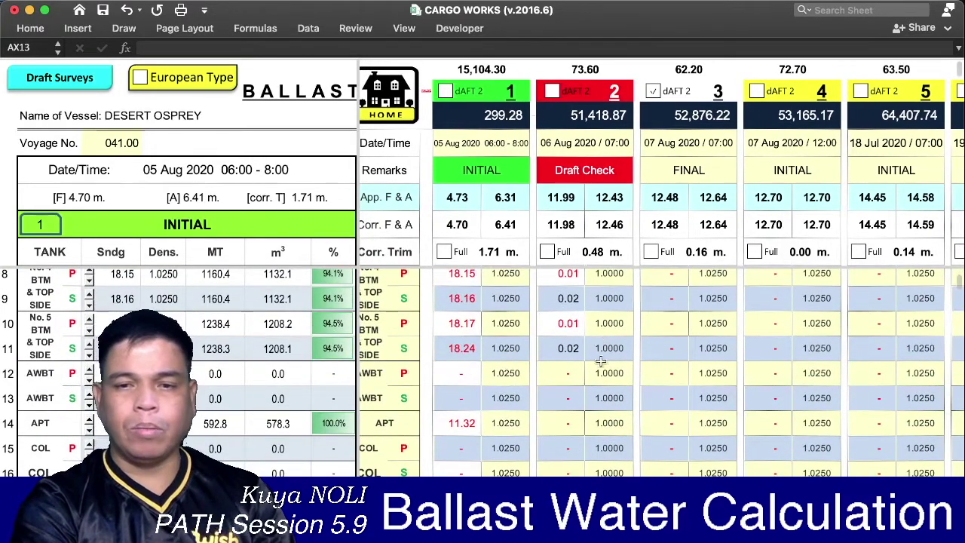
{"action": "scroll", "coordinate": [606, 433], "scroll_direction": "up", "scroll_amount": 2}
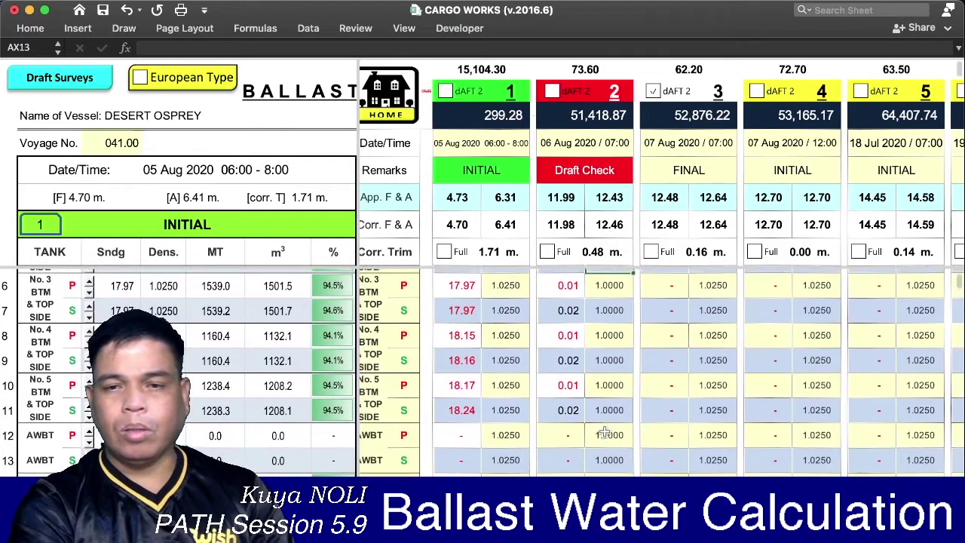
{"action": "scroll", "coordinate": [605, 432], "scroll_direction": "up", "scroll_amount": 1}
{"action": "left_click", "coordinate": [605, 397]}
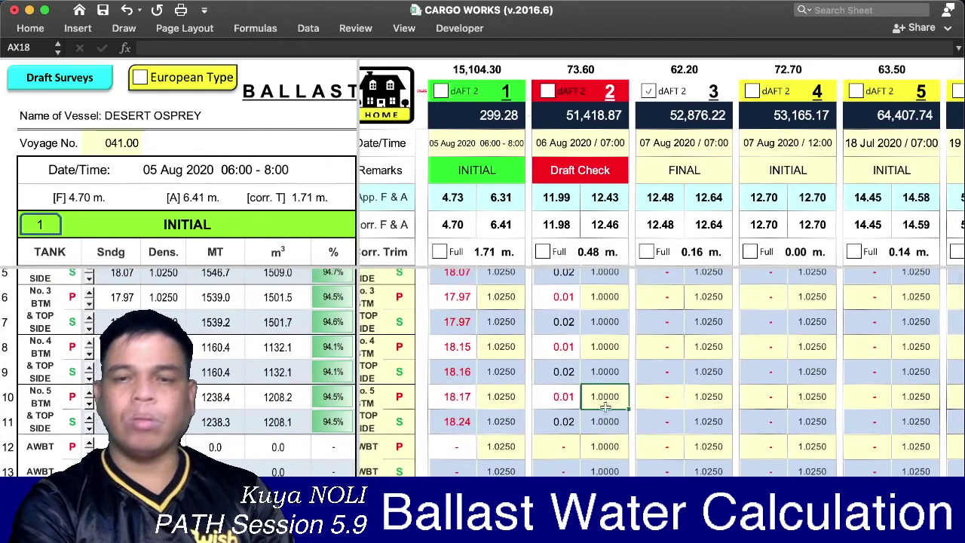
{"action": "scroll", "coordinate": [608, 435], "scroll_direction": "up", "scroll_amount": 2}
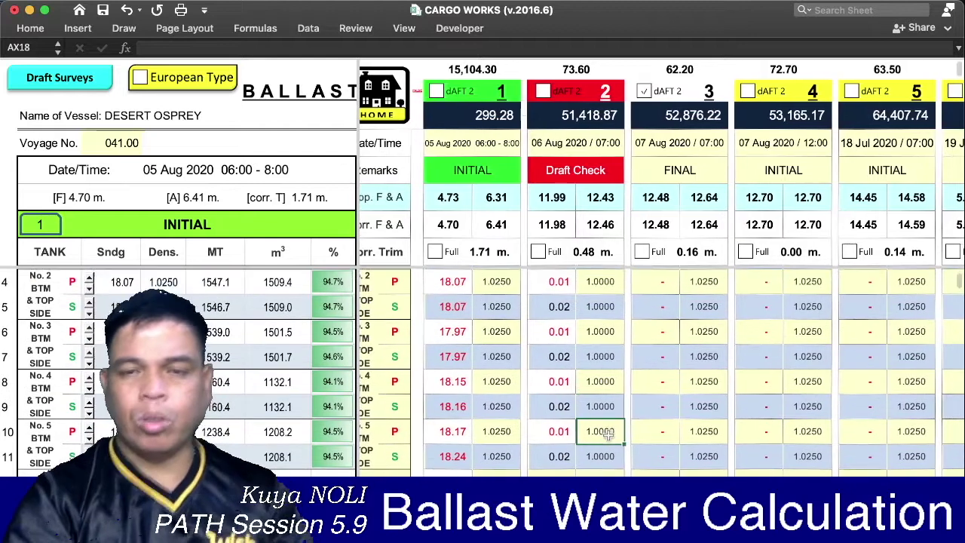
{"action": "left_click", "coordinate": [603, 362]}
{"action": "left_click", "coordinate": [599, 337]}
{"action": "type", "text": "1"}
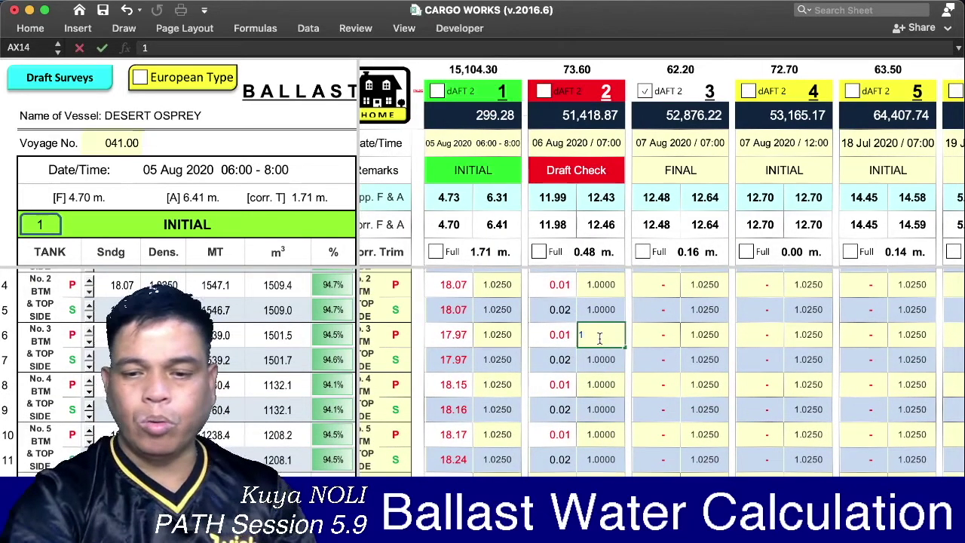
{"action": "type", "text": ".02"}
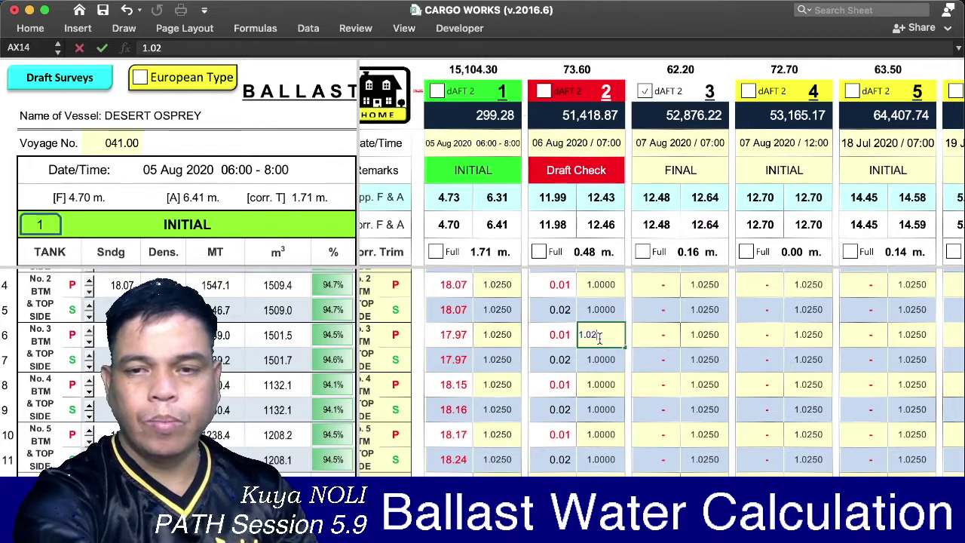
{"action": "type", "text": "5"}
{"action": "key", "text": "Return"}
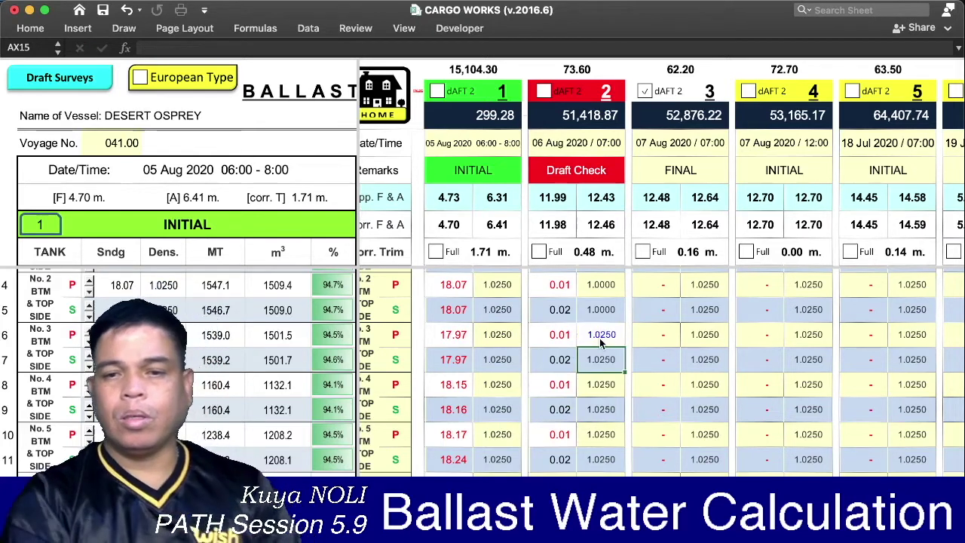
- Set the No. 4 starboard tank density to 1
{"action": "left_click", "coordinate": [601, 412]}
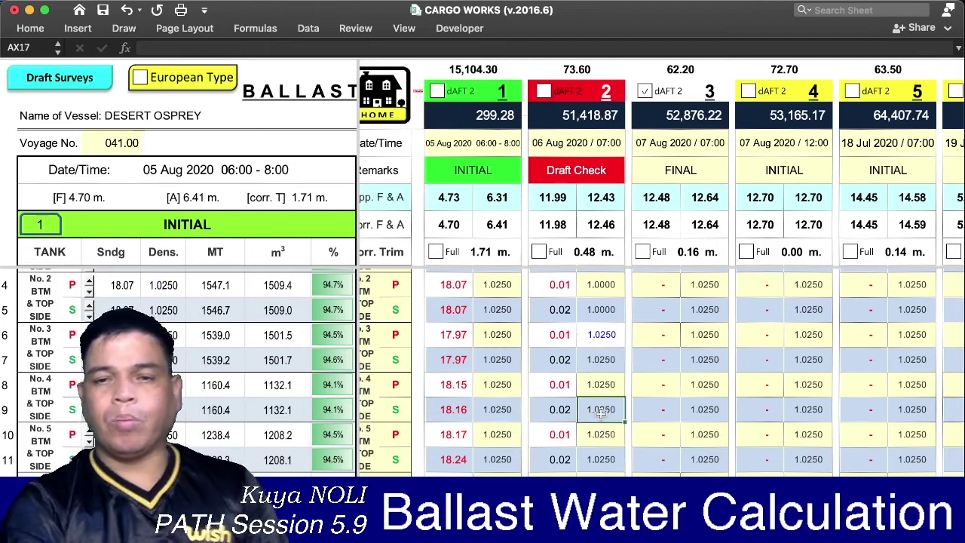
{"action": "type", "text": "1"}
{"action": "key", "text": "Return"}
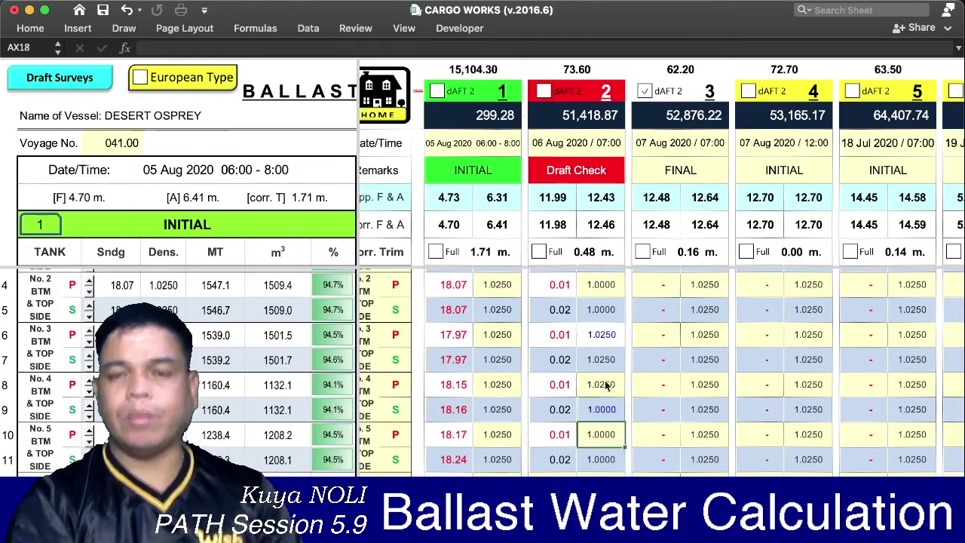
{"action": "scroll", "coordinate": [604, 452], "scroll_direction": "up", "scroll_amount": 3}
{"action": "scroll", "coordinate": [603, 469], "scroll_direction": "up", "scroll_amount": 3}
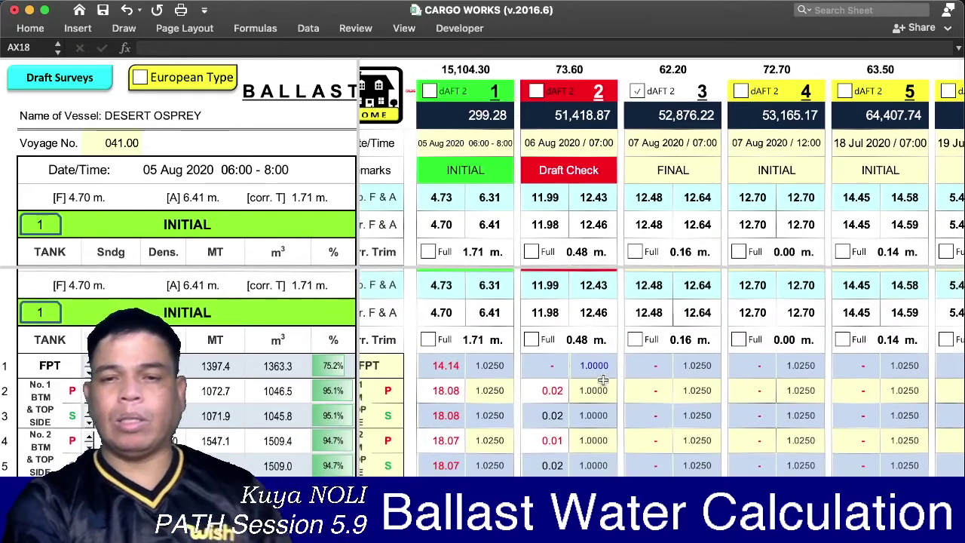
- Clear the FPT density override in the Draft Check survey
{"action": "left_click", "coordinate": [603, 367]}
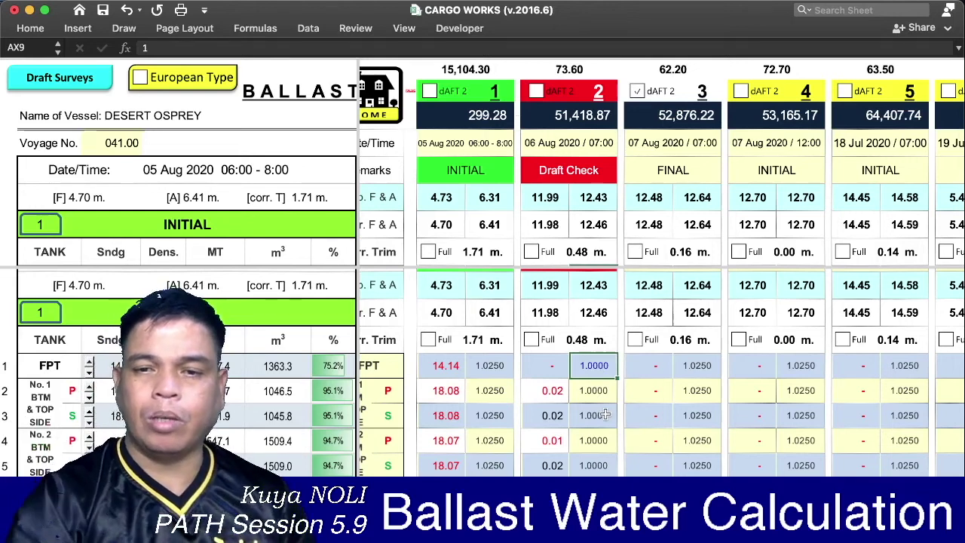
{"action": "key", "text": "Delete"}
{"action": "scroll", "coordinate": [605, 417], "scroll_direction": "down", "scroll_amount": 3}
{"action": "scroll", "coordinate": [605, 417], "scroll_direction": "down", "scroll_amount": 3}
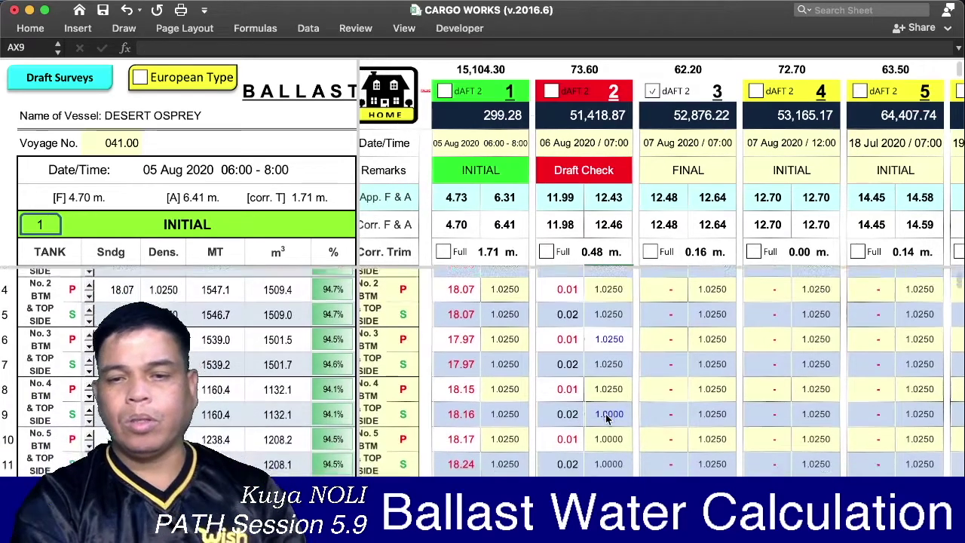
{"action": "scroll", "coordinate": [605, 417], "scroll_direction": "down", "scroll_amount": 2}
{"action": "scroll", "coordinate": [596, 365], "scroll_direction": "up", "scroll_amount": 2}
{"action": "scroll", "coordinate": [596, 355], "scroll_direction": "left", "scroll_amount": 1}
- Clear the No. 4 starboard density override so it returns to 1.0250
{"action": "left_click", "coordinate": [596, 347]}
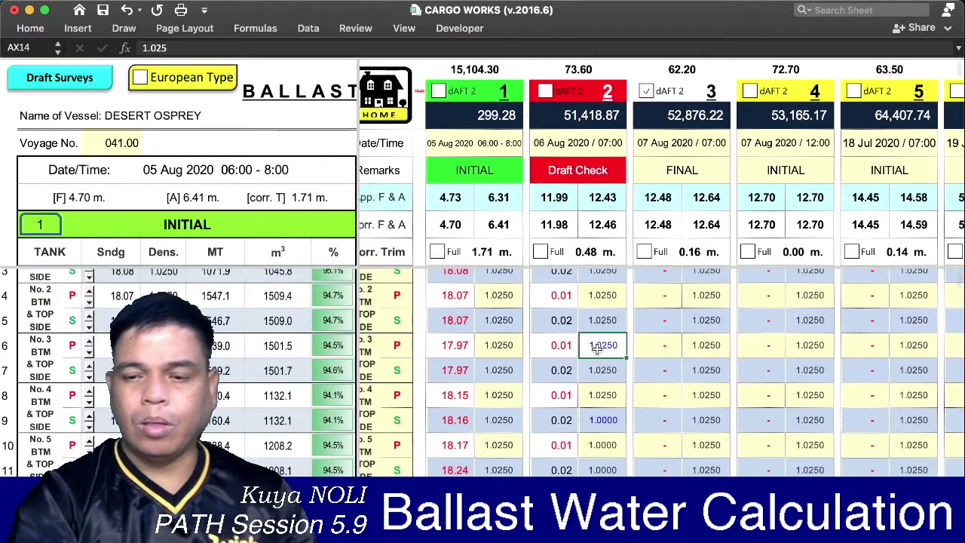
{"action": "left_click", "coordinate": [595, 420]}
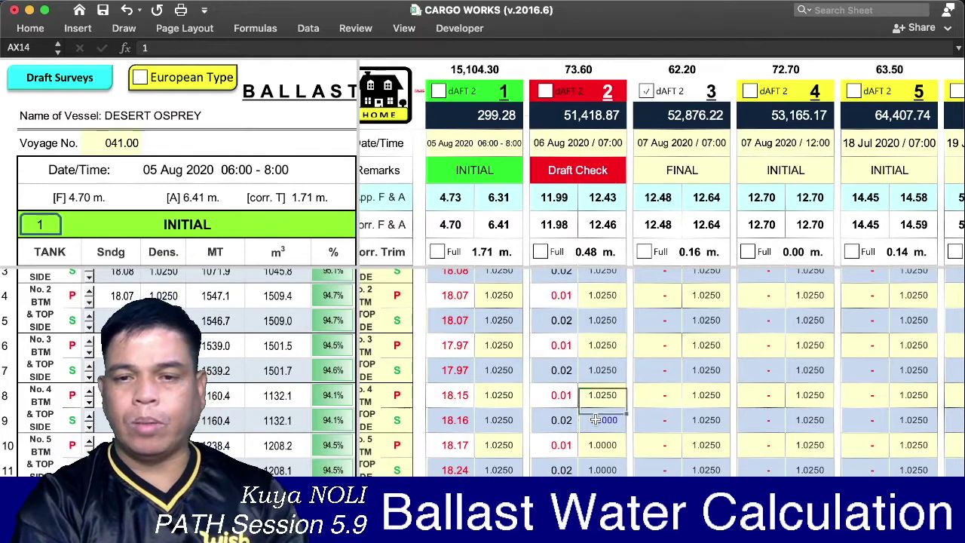
{"action": "key", "text": "Delete"}
{"action": "scroll", "coordinate": [595, 377], "scroll_direction": "down", "scroll_amount": 3}
{"action": "scroll", "coordinate": [594, 377], "scroll_direction": "up", "scroll_amount": 10}
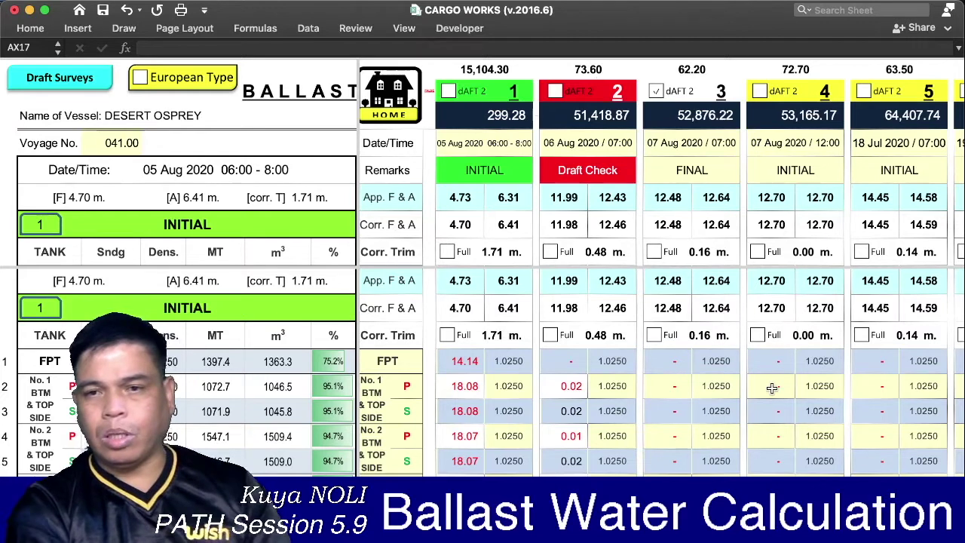
{"action": "scroll", "coordinate": [772, 387], "scroll_direction": "right", "scroll_amount": 3}
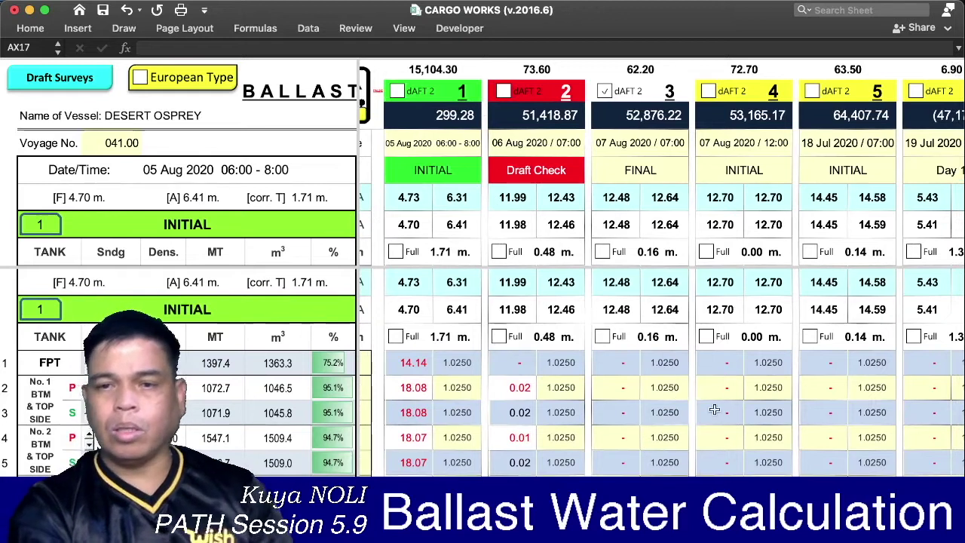
- Enter 0.01 as the No. 5 starboard sounding in the survey 4 INITIAL column
{"action": "left_click", "coordinate": [722, 386]}
{"action": "type", "text": ".01"}
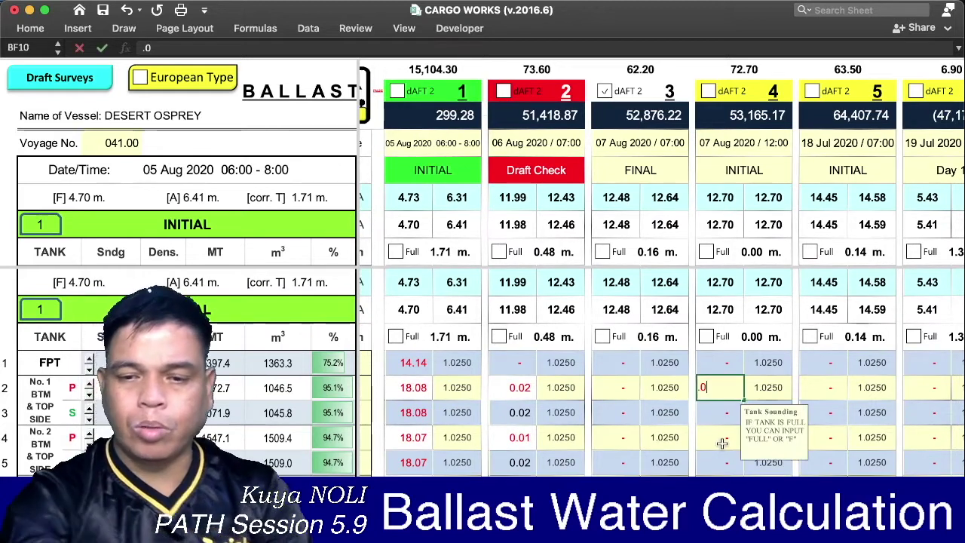
{"action": "key", "text": "Return"}
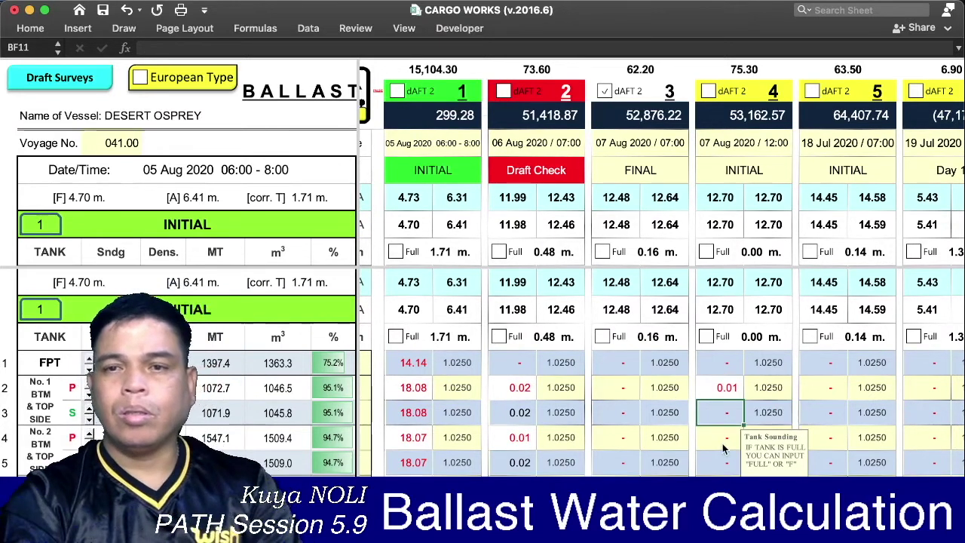
{"action": "key", "text": "ctrl+z"}
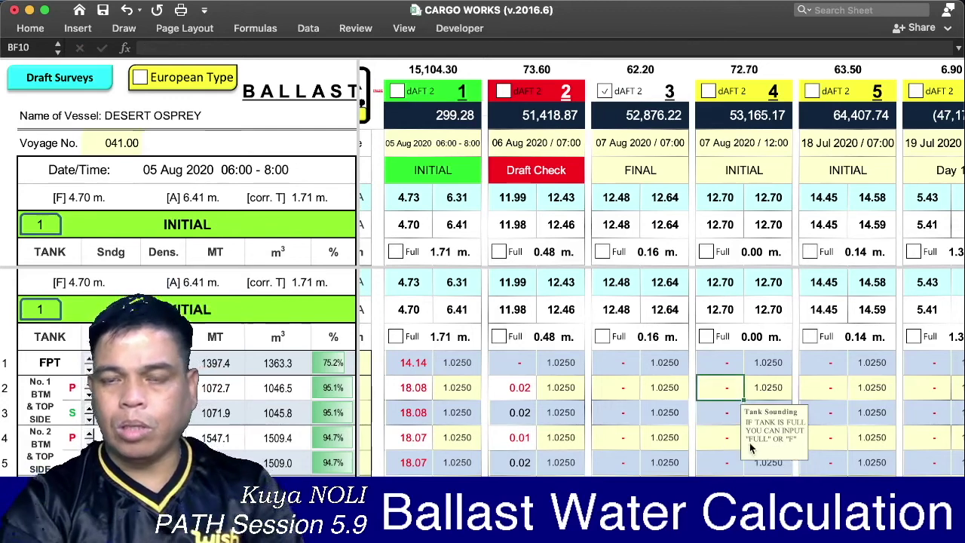
{"action": "scroll", "coordinate": [750, 443], "scroll_direction": "down", "scroll_amount": 2}
{"action": "scroll", "coordinate": [739, 452], "scroll_direction": "down", "scroll_amount": 1}
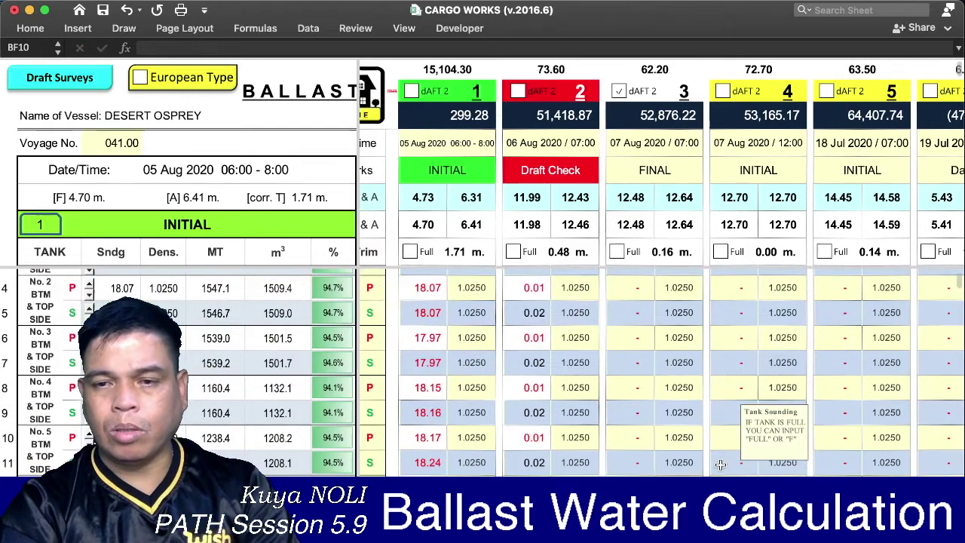
{"action": "scroll", "coordinate": [724, 462], "scroll_direction": "down", "scroll_amount": 1}
{"action": "left_click", "coordinate": [729, 440]}
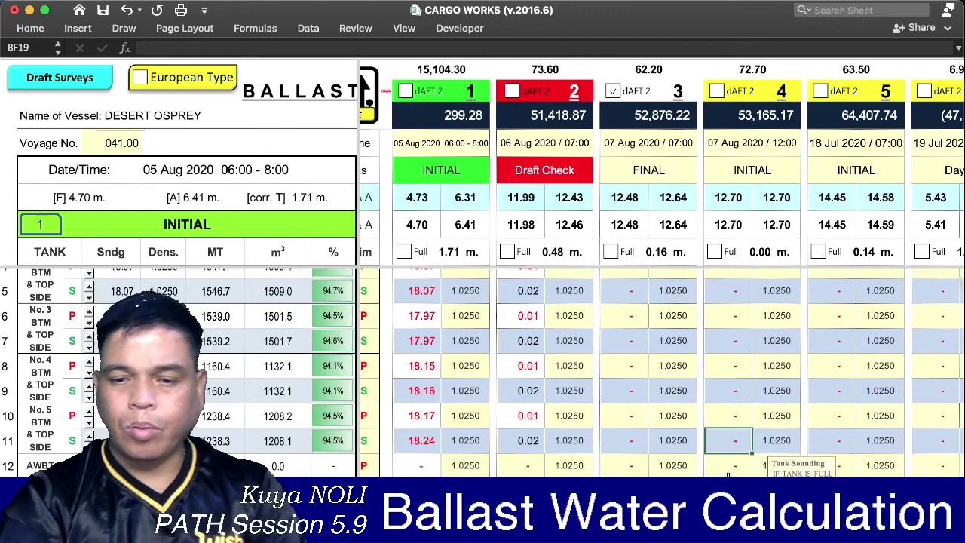
{"action": "type", "text": ".01"}
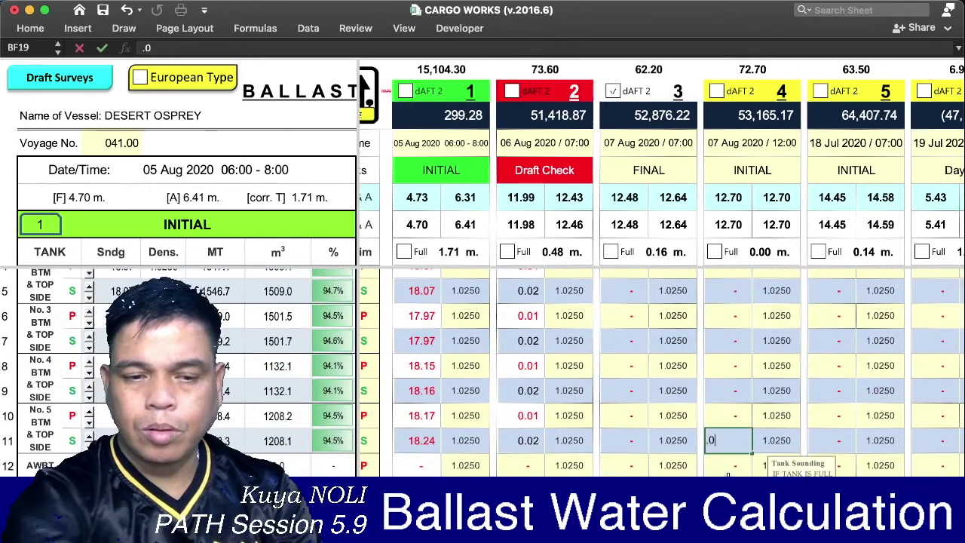
{"action": "key", "text": "Return"}
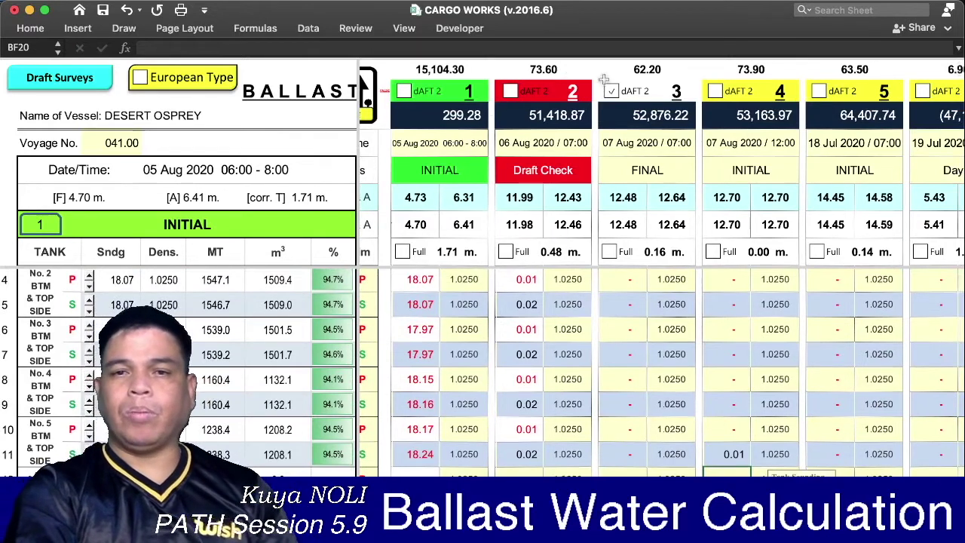
- Enter 0.01 as the No. 1 port sounding in survey 4
{"action": "scroll", "coordinate": [730, 364], "scroll_direction": "up", "scroll_amount": 5}
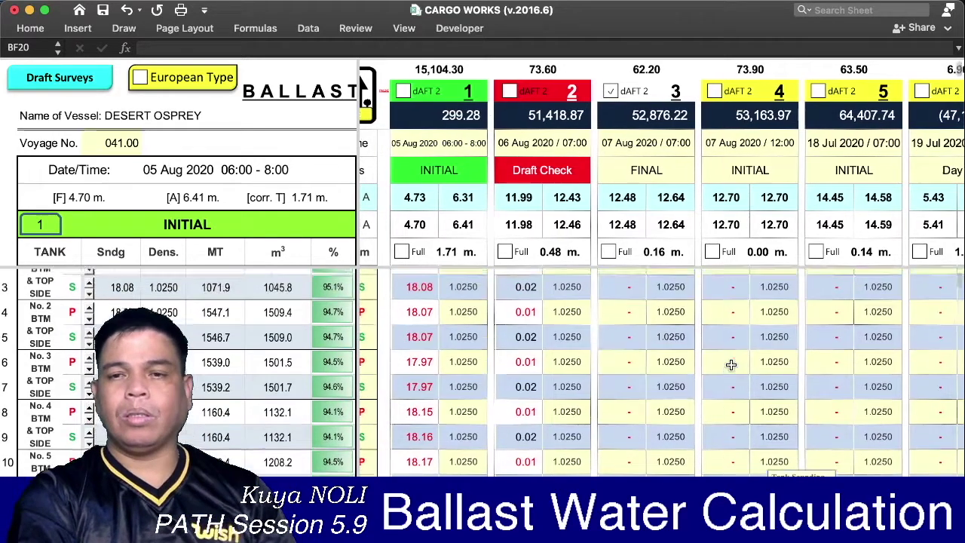
{"action": "scroll", "coordinate": [727, 373], "scroll_direction": "up", "scroll_amount": 1}
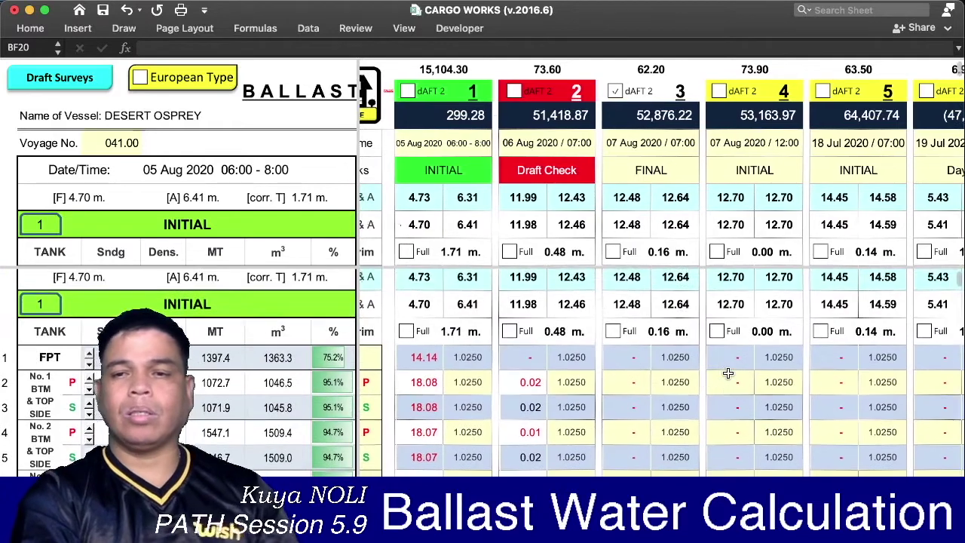
{"action": "key", "text": "Up"}
{"action": "key", "text": "Up"}
{"action": "key", "text": "Up"}
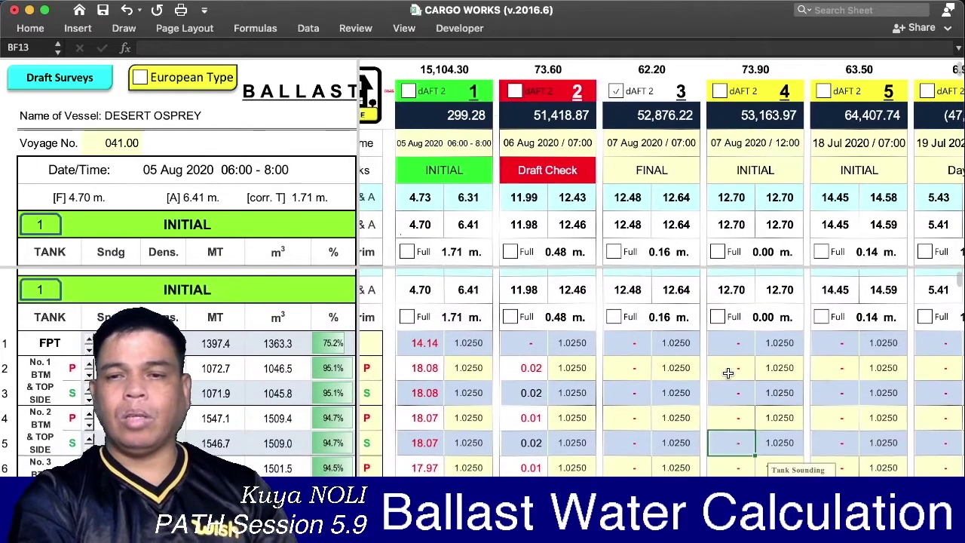
{"action": "key", "text": "BackSpace"}
{"action": "left_click", "coordinate": [733, 363]}
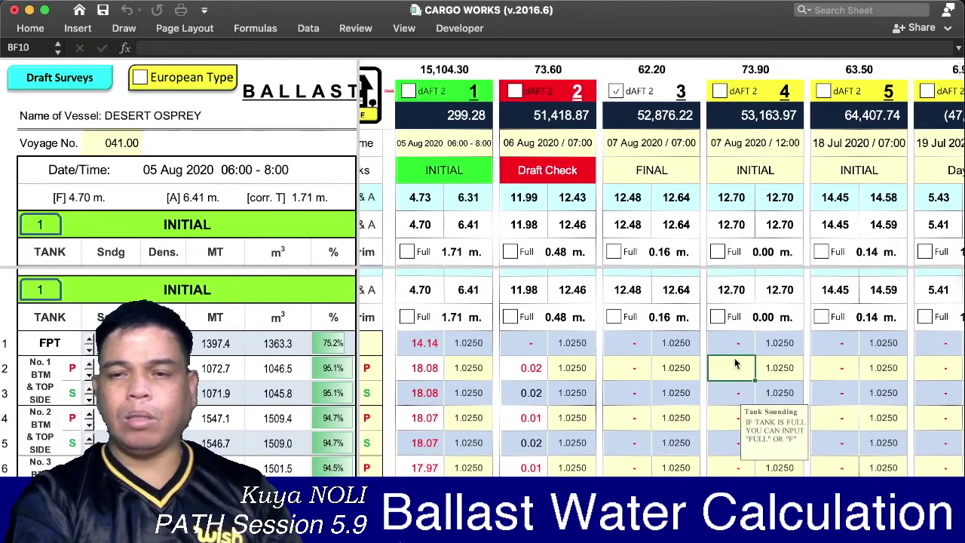
{"action": "type", "text": ".01"}
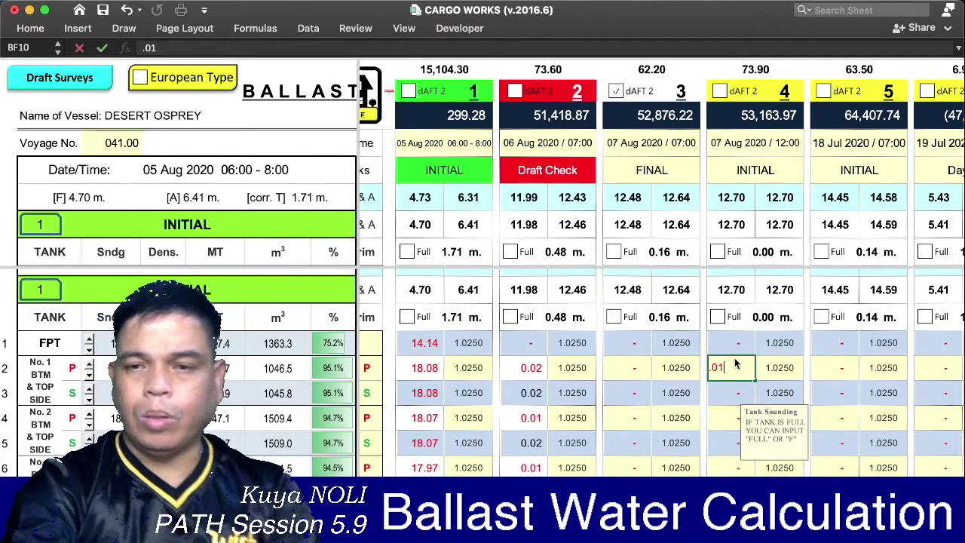
{"action": "key", "text": "Return"}
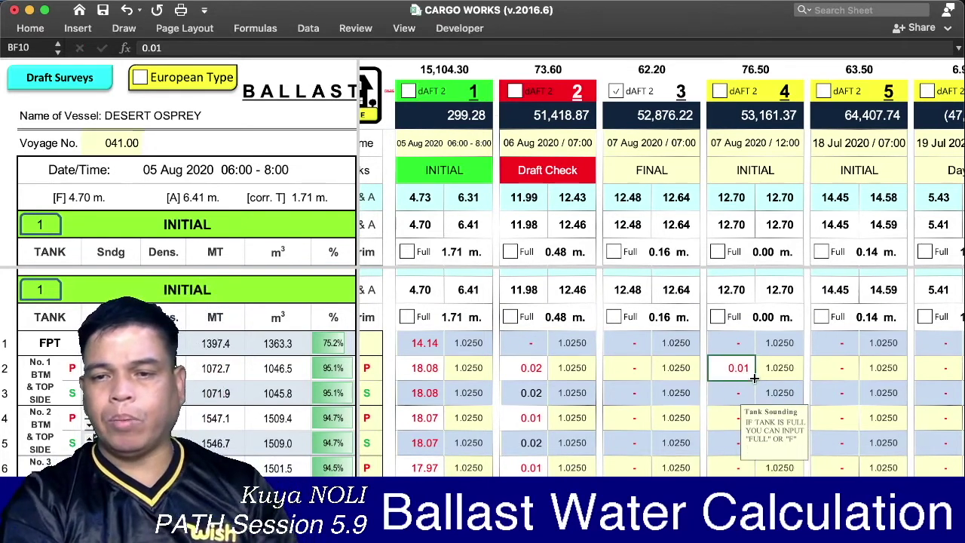
- Copy the 0.01 sounding down through the No. 5 port tank
{"action": "scroll", "coordinate": [754, 379], "scroll_direction": "down", "scroll_amount": 2}
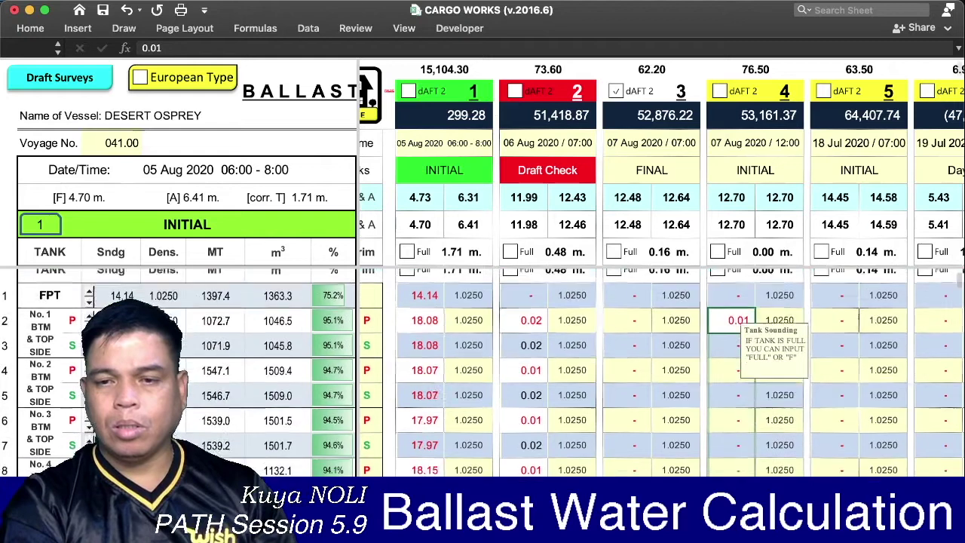
{"action": "scroll", "coordinate": [745, 460], "scroll_direction": "down", "scroll_amount": 3}
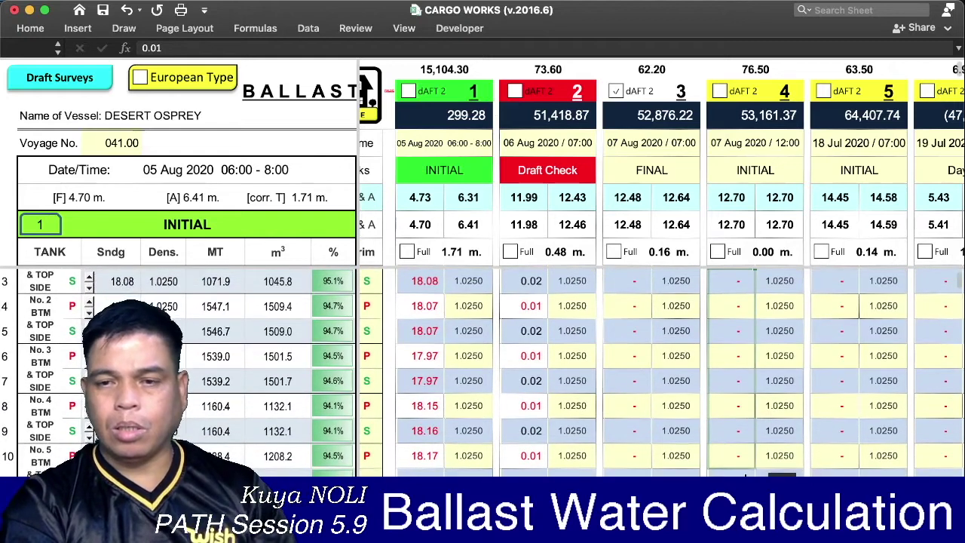
{"action": "left_click_drag", "start_coordinate": [754, 490], "coordinate": [754, 490]}
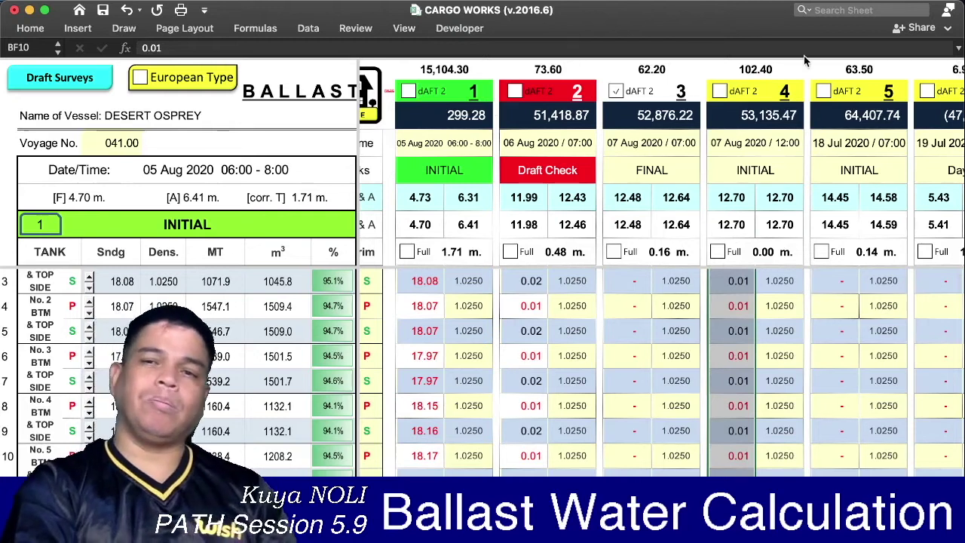
{"action": "scroll", "coordinate": [769, 253], "scroll_direction": "right", "scroll_amount": 1}
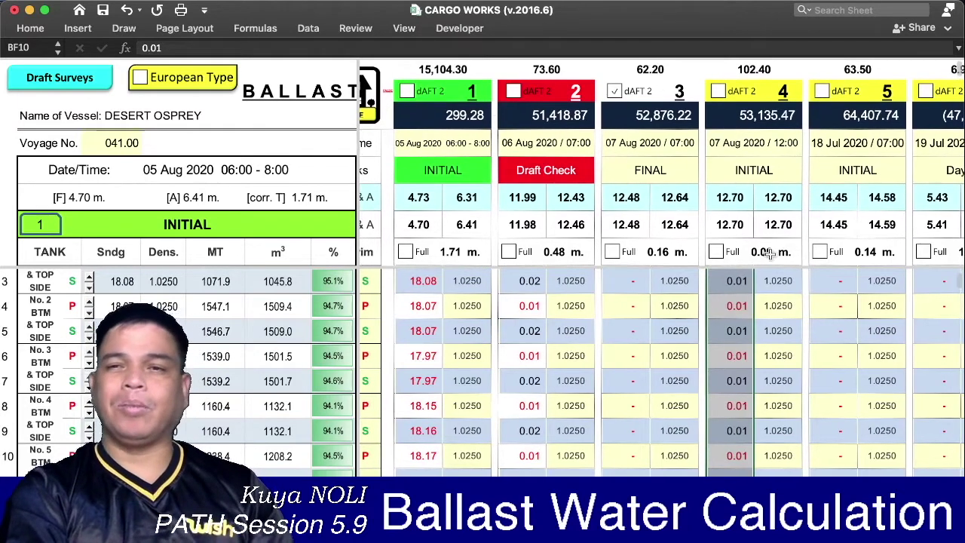
{"action": "scroll", "coordinate": [739, 317], "scroll_direction": "up", "scroll_amount": 1}
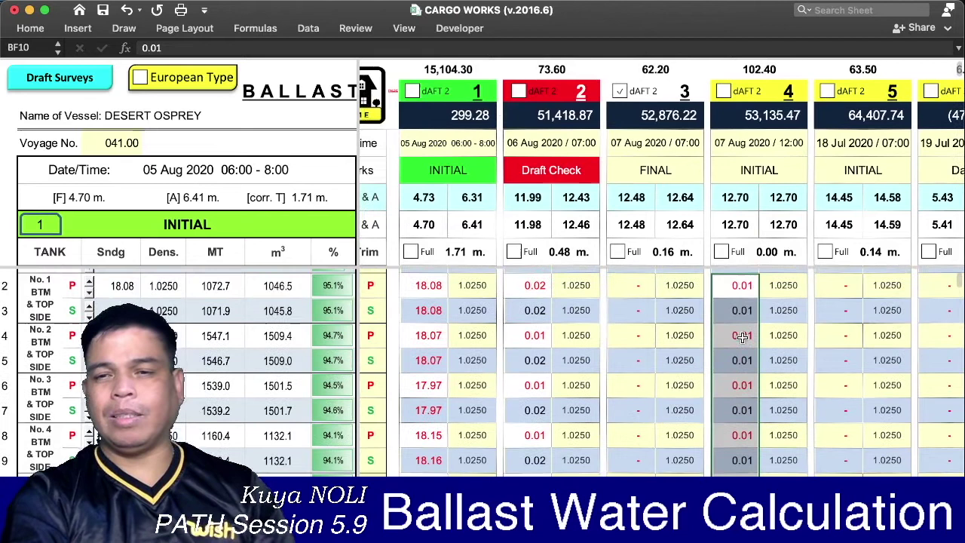
{"action": "left_click", "coordinate": [740, 320]}
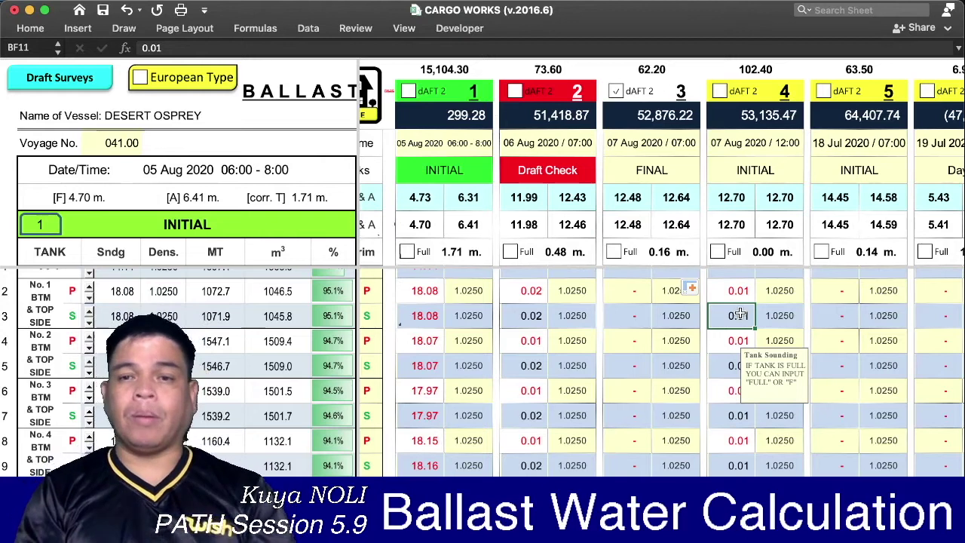
- Delete the copied 0.01 soundings and the No. 1 port 0.01, restoring survey 4 to 73.90
{"action": "key", "text": "Delete"}
{"action": "key", "text": "Up"}
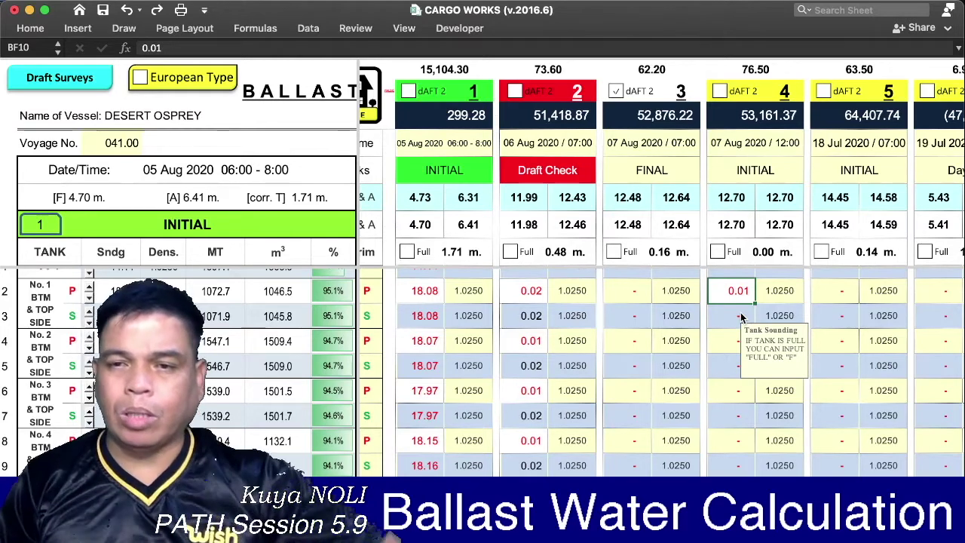
{"action": "key", "text": "Delete"}
{"action": "scroll", "coordinate": [550, 444], "scroll_direction": "down", "scroll_amount": 2}
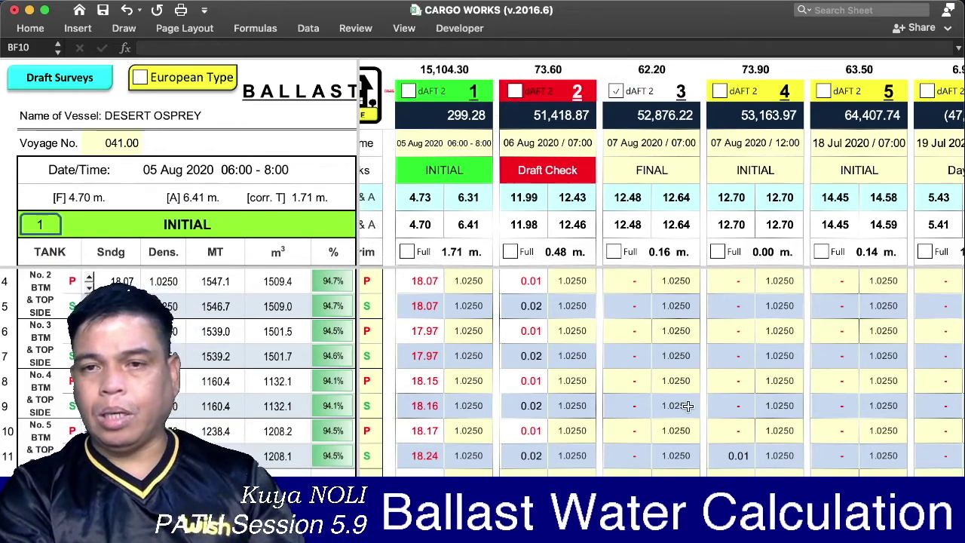
{"action": "scroll", "coordinate": [688, 405], "scroll_direction": "up", "scroll_amount": 1}
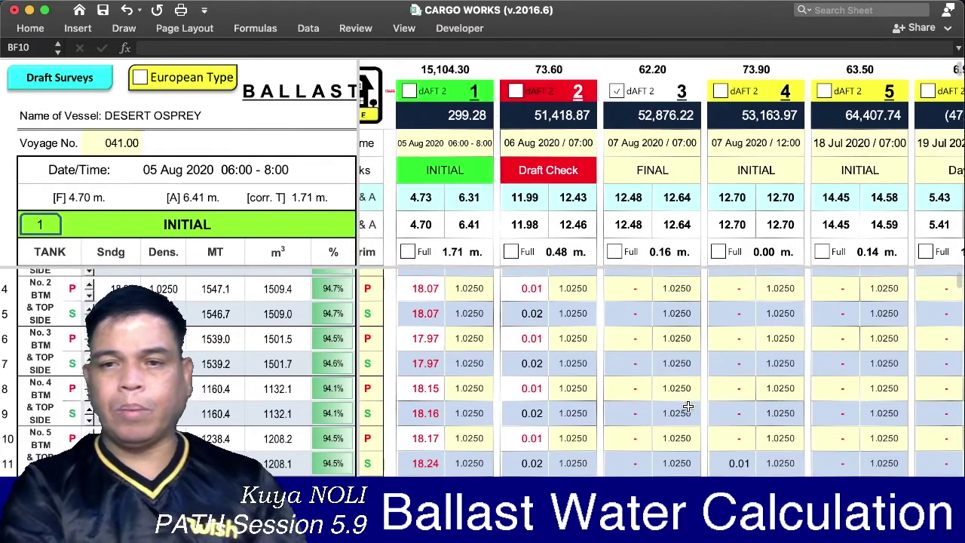
{"action": "scroll", "coordinate": [687, 407], "scroll_direction": "left", "scroll_amount": 1}
{"action": "scroll", "coordinate": [688, 408], "scroll_direction": "up", "scroll_amount": 1}
{"action": "scroll", "coordinate": [688, 407], "scroll_direction": "up", "scroll_amount": 1}
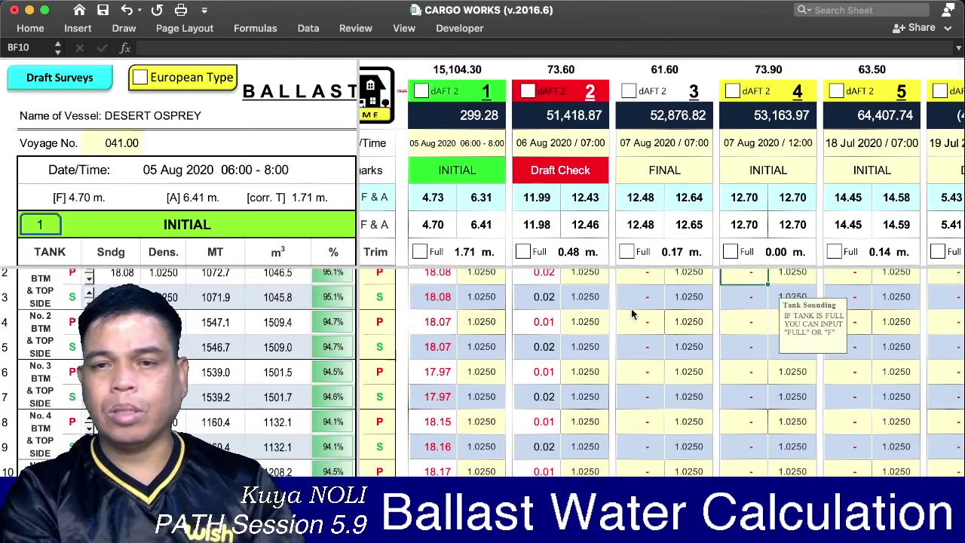
{"action": "scroll", "coordinate": [631, 309], "scroll_direction": "right", "scroll_amount": 2}
{"action": "scroll", "coordinate": [631, 309], "scroll_direction": "right", "scroll_amount": 1}
{"action": "scroll", "coordinate": [631, 309], "scroll_direction": "right", "scroll_amount": 1}
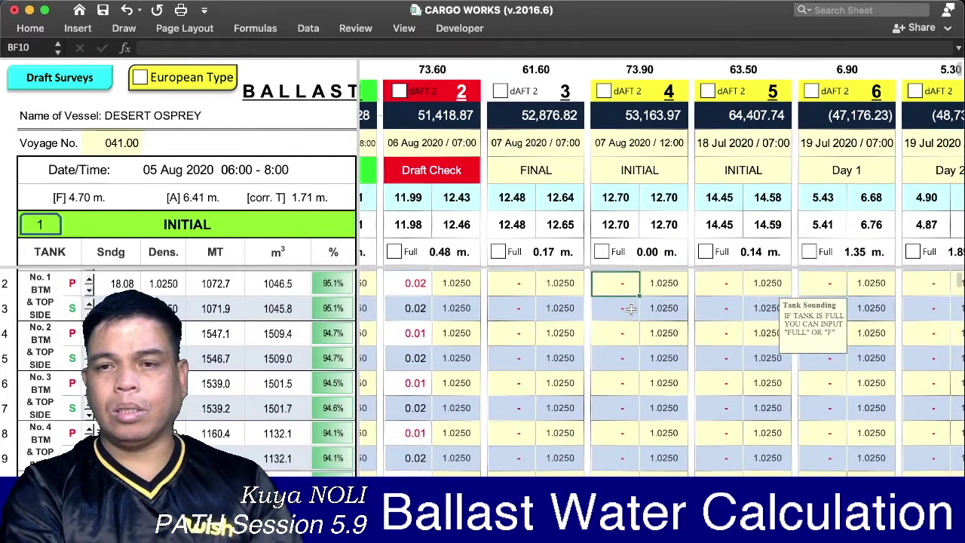
{"action": "scroll", "coordinate": [631, 309], "scroll_direction": "right", "scroll_amount": 3}
{"action": "scroll", "coordinate": [631, 309], "scroll_direction": "right", "scroll_amount": 1}
{"action": "scroll", "coordinate": [631, 309], "scroll_direction": "up", "scroll_amount": 1}
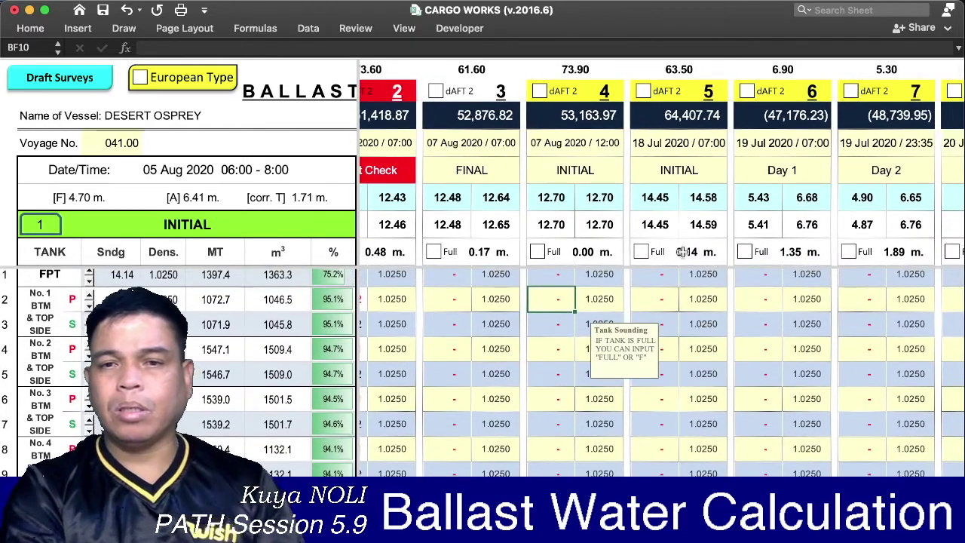
{"action": "scroll", "coordinate": [679, 211], "scroll_direction": "right", "scroll_amount": 3}
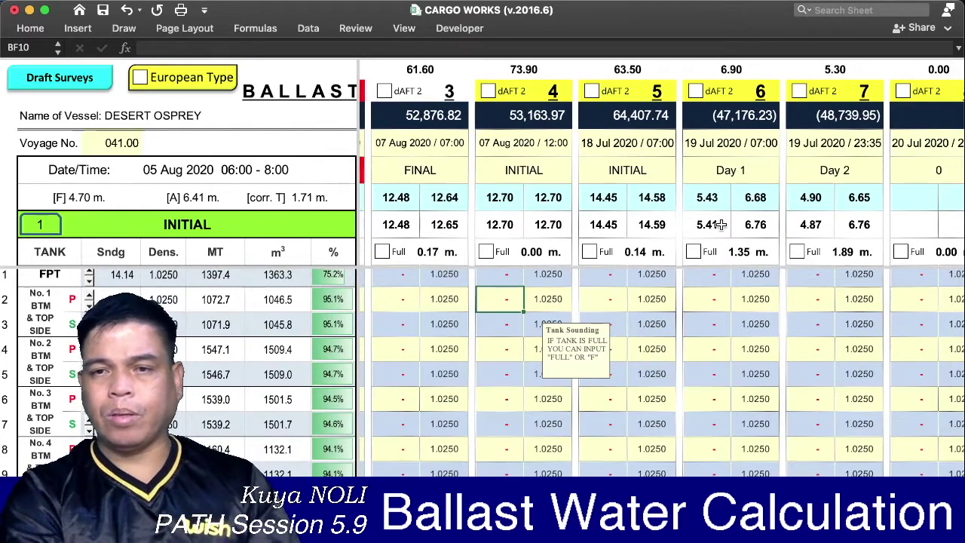
{"action": "scroll", "coordinate": [720, 224], "scroll_direction": "right", "scroll_amount": 1}
{"action": "scroll", "coordinate": [722, 219], "scroll_direction": "right", "scroll_amount": 1}
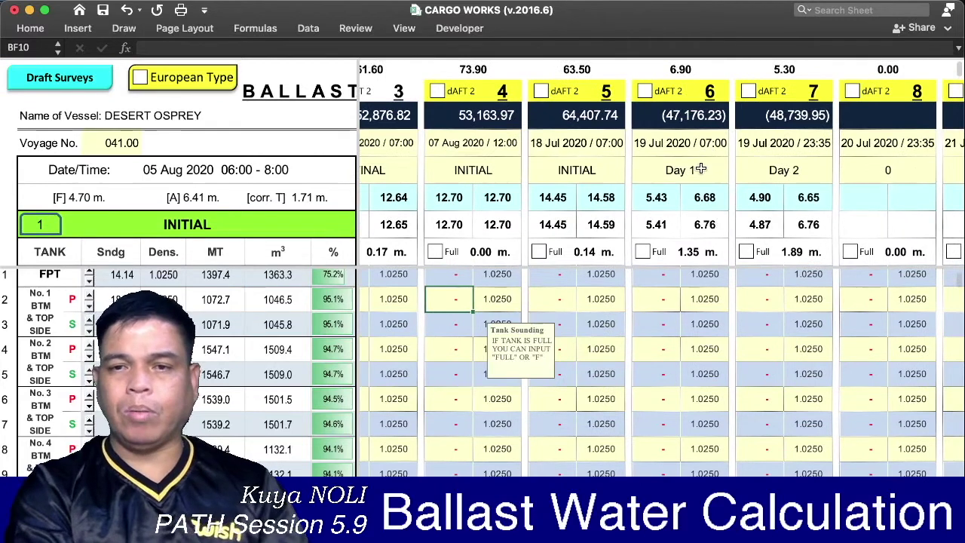
{"action": "scroll", "coordinate": [697, 272], "scroll_direction": "up", "scroll_amount": 1}
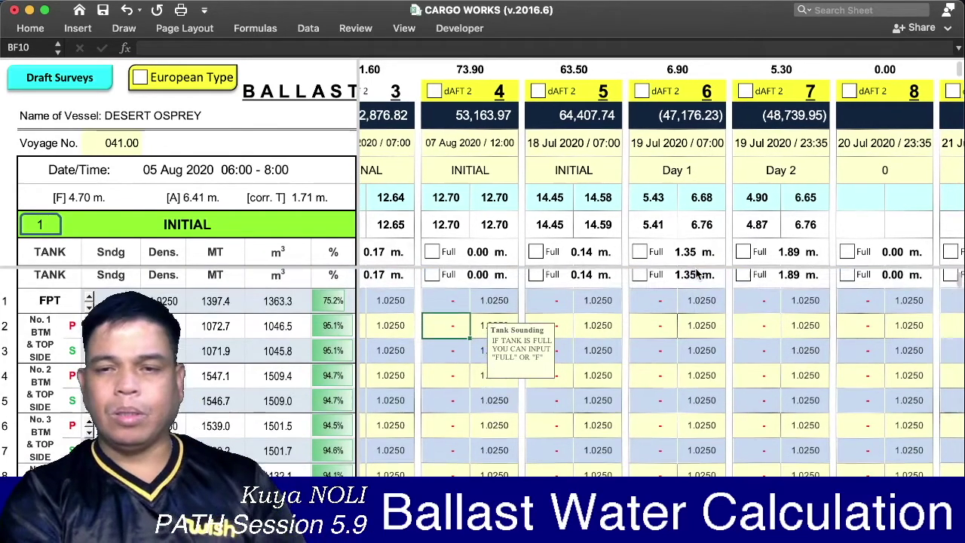
{"action": "scroll", "coordinate": [653, 275], "scroll_direction": "up", "scroll_amount": 1}
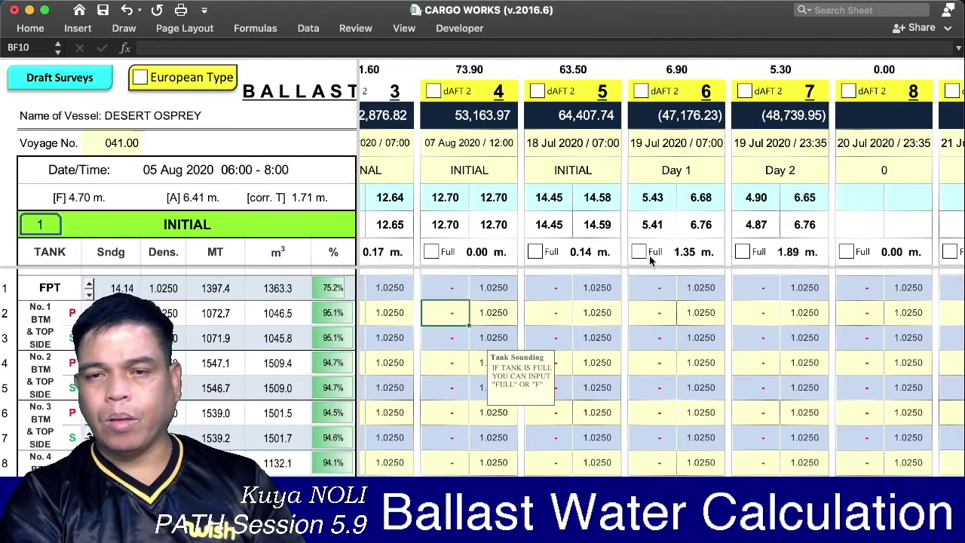
{"action": "left_click", "coordinate": [640, 252]}
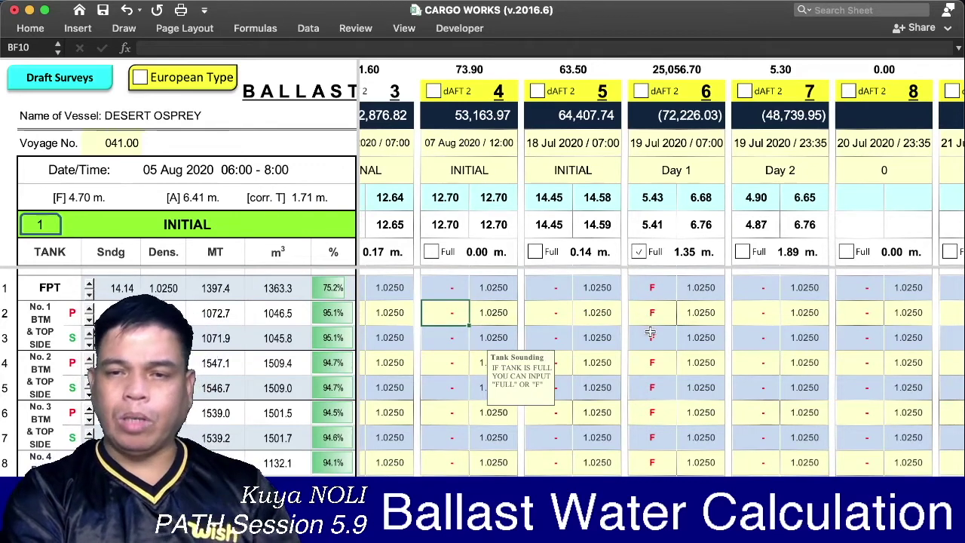
{"action": "scroll", "coordinate": [650, 359], "scroll_direction": "down", "scroll_amount": 2}
{"action": "scroll", "coordinate": [650, 359], "scroll_direction": "down", "scroll_amount": 2}
{"action": "scroll", "coordinate": [650, 360], "scroll_direction": "down", "scroll_amount": 2}
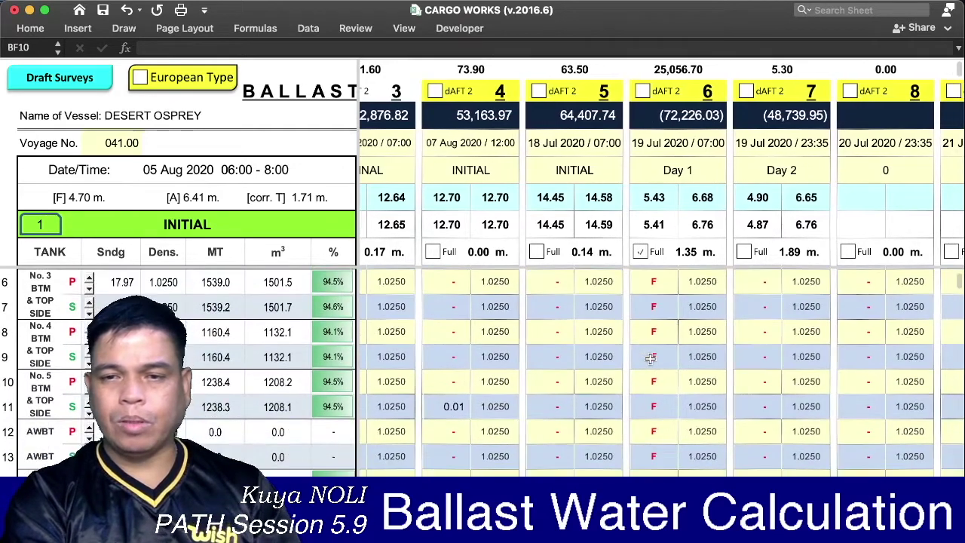
{"action": "scroll", "coordinate": [650, 414], "scroll_direction": "down", "scroll_amount": 3}
{"action": "scroll", "coordinate": [650, 414], "scroll_direction": "down", "scroll_amount": 2}
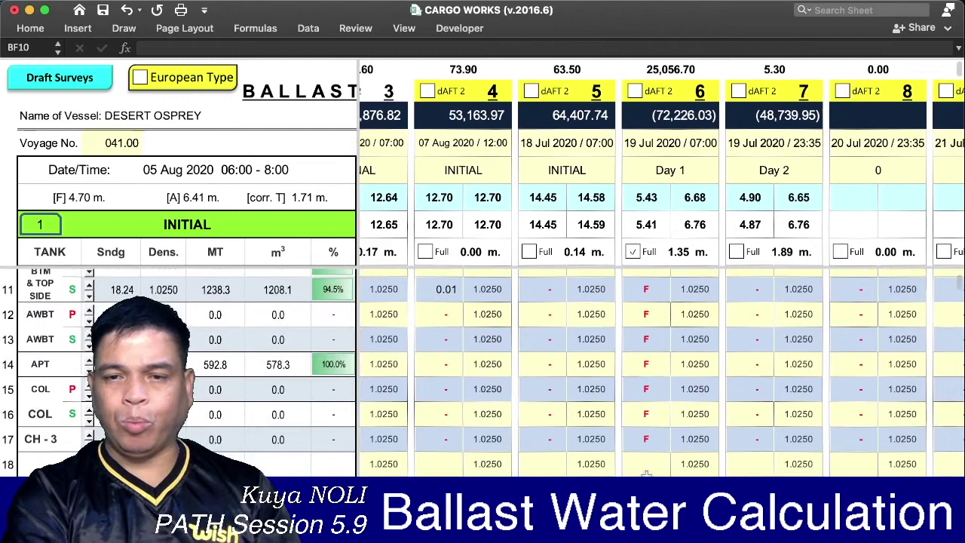
{"action": "scroll", "coordinate": [655, 409], "scroll_direction": "up", "scroll_amount": 3}
{"action": "scroll", "coordinate": [655, 409], "scroll_direction": "up", "scroll_amount": 2}
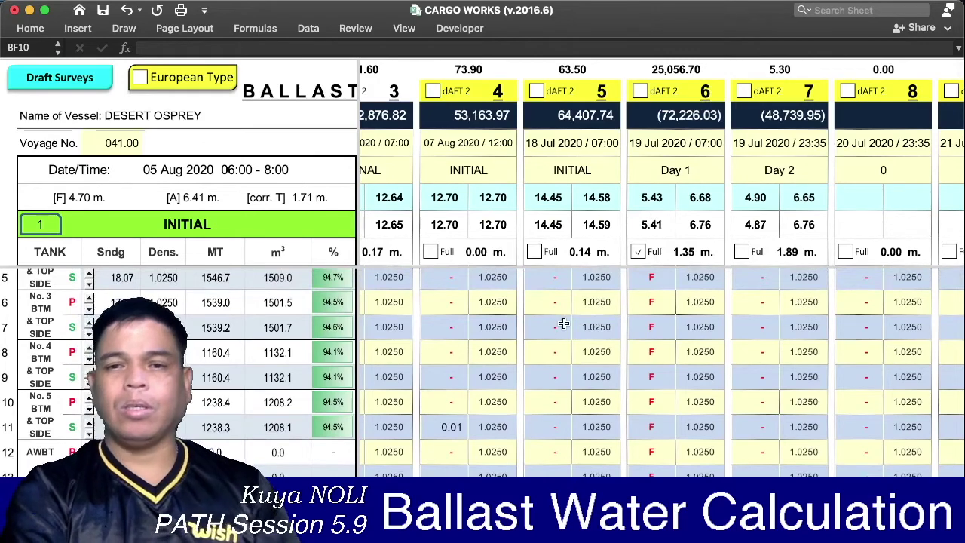
{"action": "scroll", "coordinate": [563, 323], "scroll_direction": "left", "scroll_amount": 3}
{"action": "scroll", "coordinate": [563, 324], "scroll_direction": "left", "scroll_amount": 3}
{"action": "scroll", "coordinate": [564, 323], "scroll_direction": "left", "scroll_amount": 3}
{"action": "scroll", "coordinate": [563, 323], "scroll_direction": "left", "scroll_amount": 3}
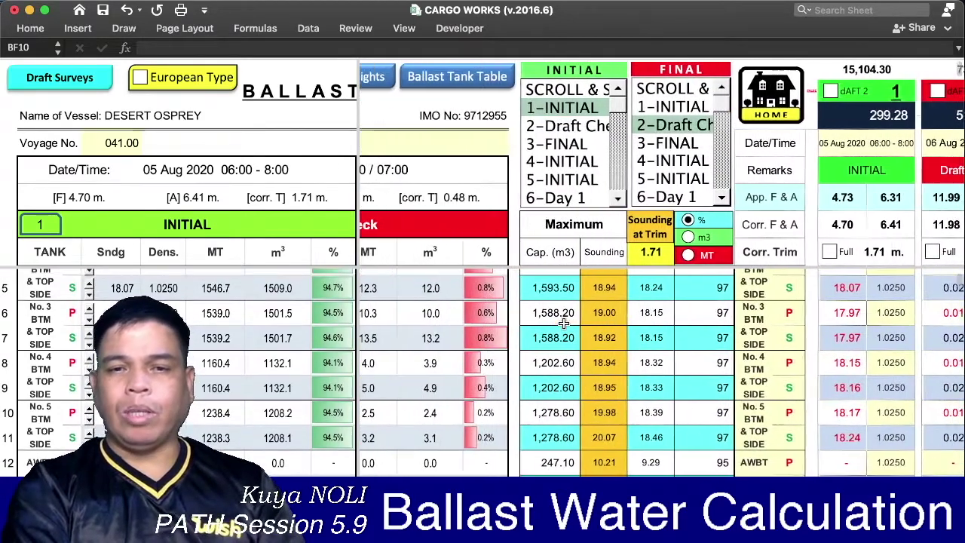
{"action": "scroll", "coordinate": [564, 323], "scroll_direction": "left", "scroll_amount": 3}
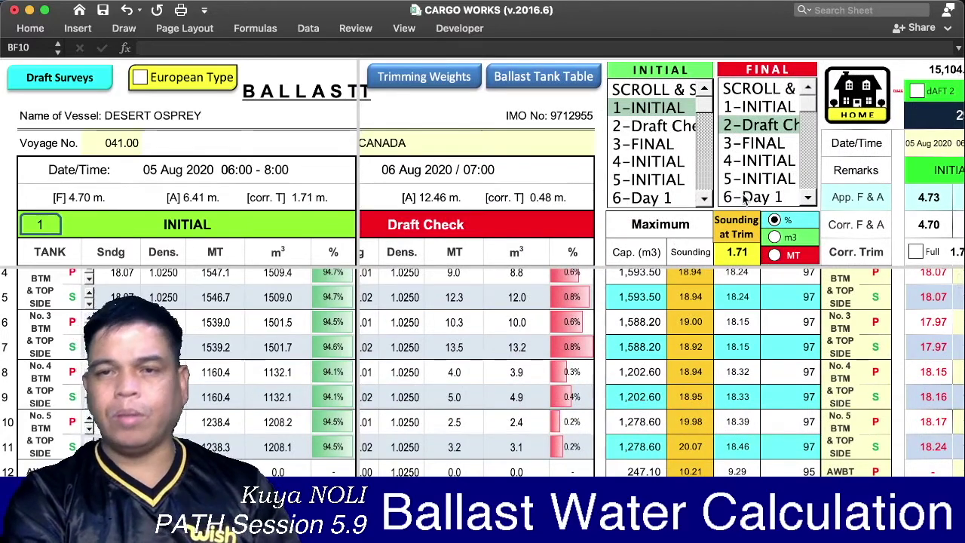
- Choose 6-Day 1 as the FINAL survey to compare against the INITIAL
{"action": "left_click", "coordinate": [744, 199]}
{"action": "scroll", "coordinate": [527, 347], "scroll_direction": "left", "scroll_amount": 3}
{"action": "scroll", "coordinate": [531, 348], "scroll_direction": "left", "scroll_amount": 2}
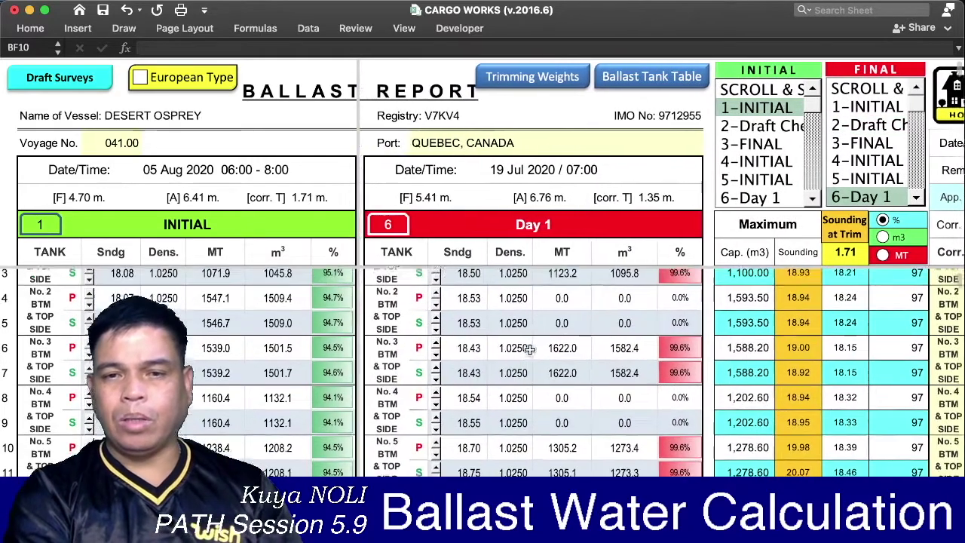
{"action": "scroll", "coordinate": [530, 349], "scroll_direction": "up", "scroll_amount": 5}
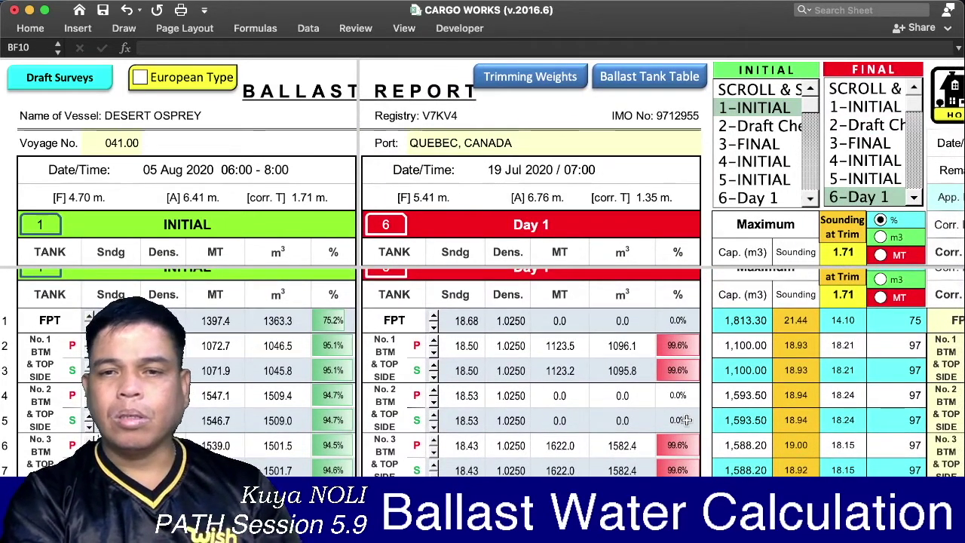
- Locate the Day 1 column and start typing the No. 2 port sounding in BP12
{"action": "scroll", "coordinate": [685, 420], "scroll_direction": "down", "scroll_amount": 1}
{"action": "scroll", "coordinate": [686, 420], "scroll_direction": "right", "scroll_amount": 3}
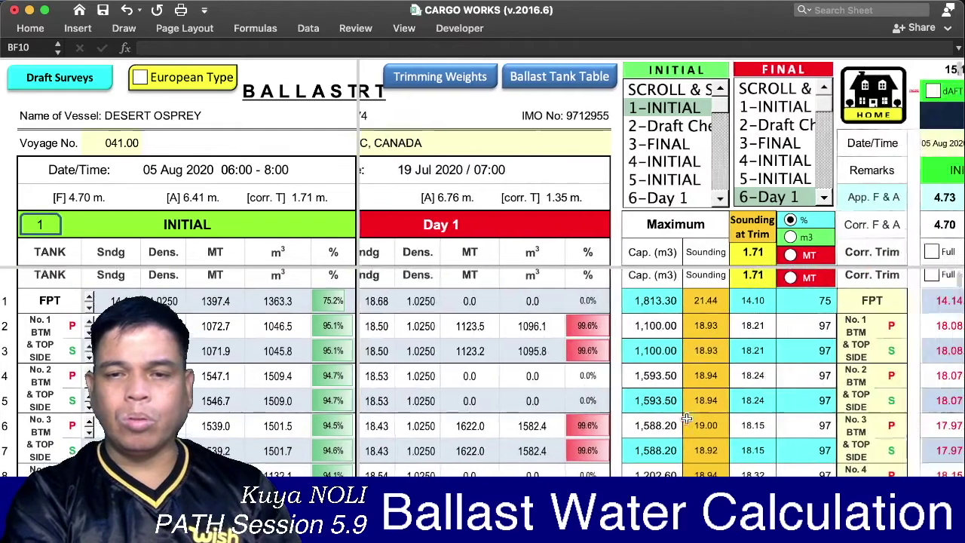
{"action": "scroll", "coordinate": [686, 420], "scroll_direction": "right", "scroll_amount": 10}
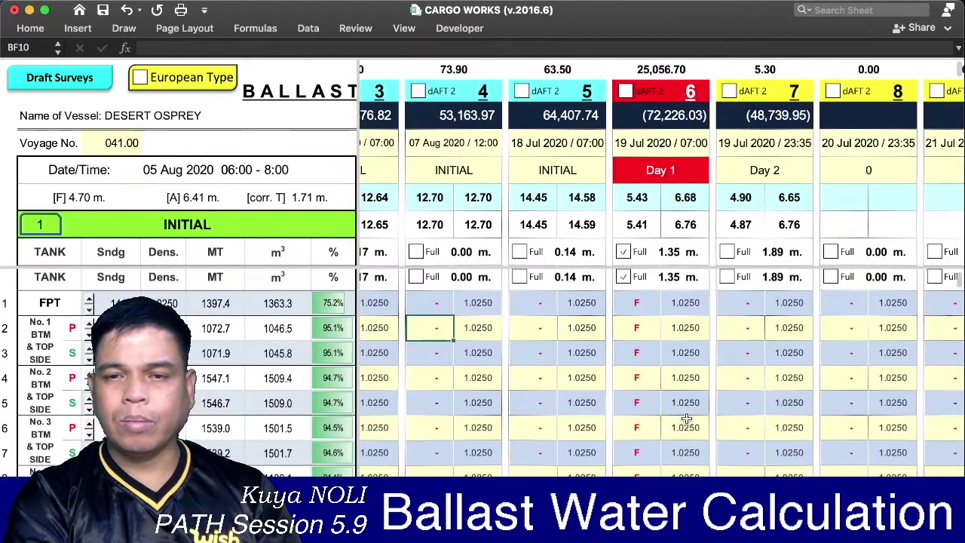
{"action": "scroll", "coordinate": [687, 418], "scroll_direction": "right", "scroll_amount": 3}
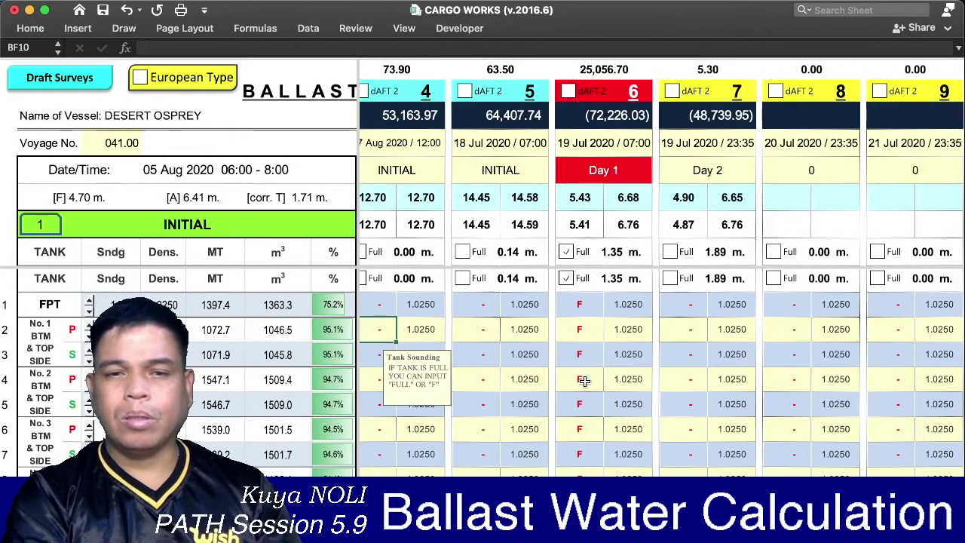
{"action": "scroll", "coordinate": [584, 380], "scroll_direction": "left", "scroll_amount": 2}
{"action": "scroll", "coordinate": [584, 381], "scroll_direction": "left", "scroll_amount": 4}
{"action": "scroll", "coordinate": [584, 380], "scroll_direction": "left", "scroll_amount": 4}
{"action": "scroll", "coordinate": [585, 381], "scroll_direction": "left", "scroll_amount": 2}
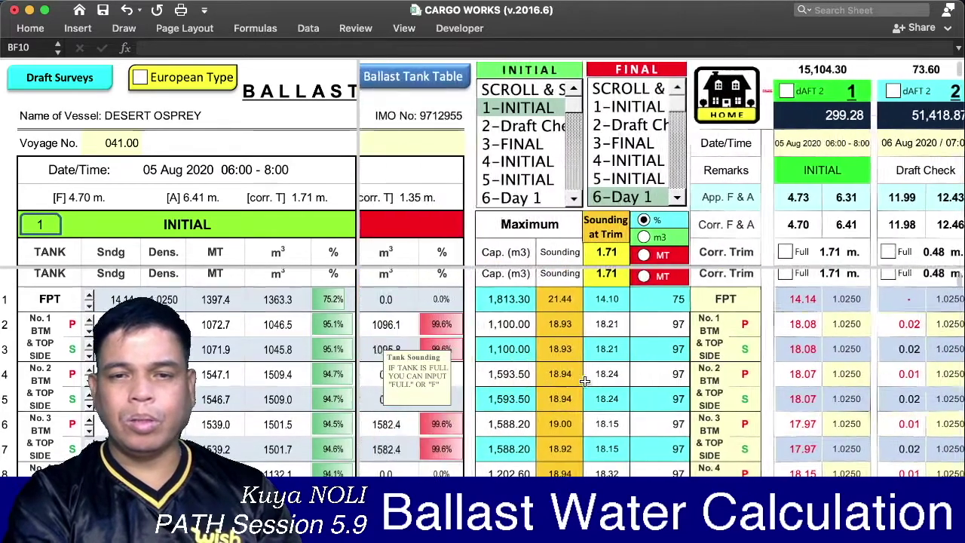
{"action": "scroll", "coordinate": [584, 381], "scroll_direction": "left", "scroll_amount": 4}
{"action": "scroll", "coordinate": [585, 380], "scroll_direction": "left", "scroll_amount": 1}
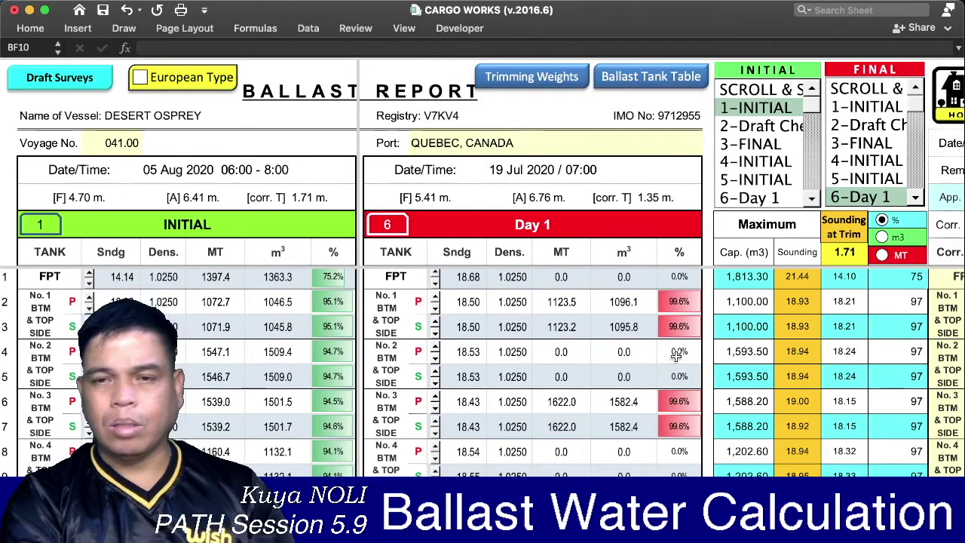
{"action": "scroll", "coordinate": [676, 356], "scroll_direction": "down", "scroll_amount": 3}
{"action": "scroll", "coordinate": [677, 413], "scroll_direction": "down", "scroll_amount": 1}
{"action": "scroll", "coordinate": [677, 413], "scroll_direction": "down", "scroll_amount": 4}
{"action": "scroll", "coordinate": [677, 414], "scroll_direction": "up", "scroll_amount": 5}
{"action": "scroll", "coordinate": [678, 396], "scroll_direction": "right", "scroll_amount": 1}
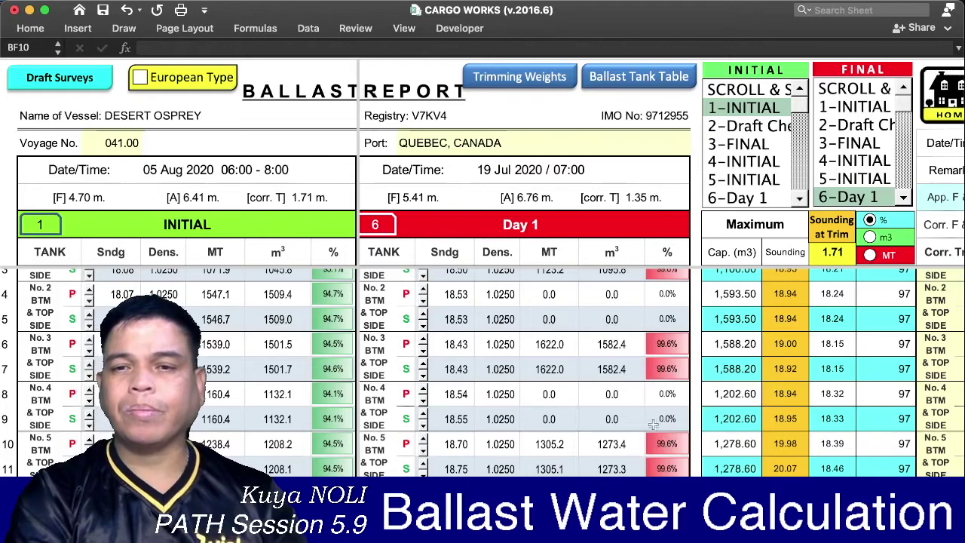
{"action": "scroll", "coordinate": [670, 395], "scroll_direction": "right", "scroll_amount": 4}
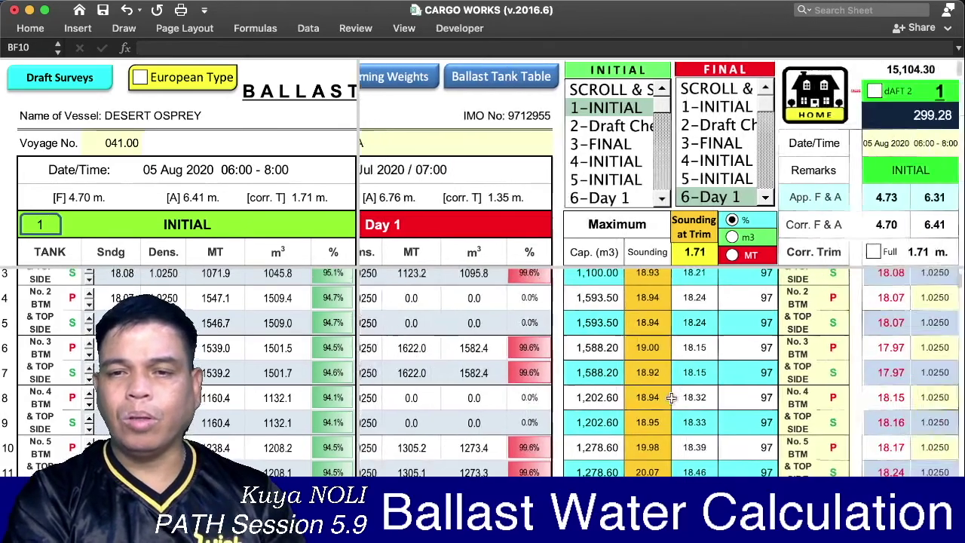
{"action": "scroll", "coordinate": [670, 395], "scroll_direction": "right", "scroll_amount": 6}
{"action": "scroll", "coordinate": [669, 395], "scroll_direction": "right", "scroll_amount": 5}
{"action": "scroll", "coordinate": [670, 397], "scroll_direction": "left", "scroll_amount": 5}
{"action": "scroll", "coordinate": [670, 398], "scroll_direction": "left", "scroll_amount": 5}
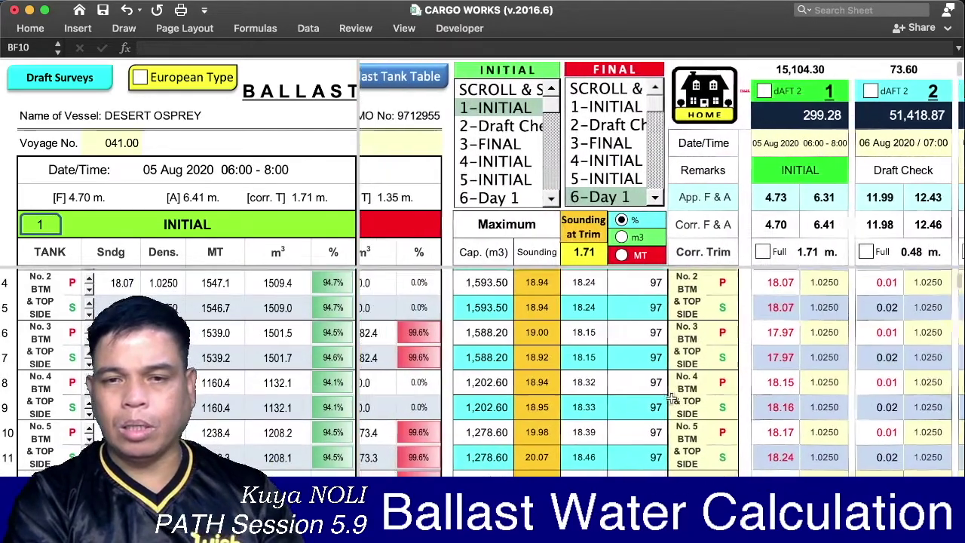
{"action": "scroll", "coordinate": [670, 397], "scroll_direction": "left", "scroll_amount": 2}
{"action": "scroll", "coordinate": [671, 397], "scroll_direction": "left", "scroll_amount": 2}
{"action": "scroll", "coordinate": [670, 397], "scroll_direction": "left", "scroll_amount": 2}
{"action": "scroll", "coordinate": [671, 397], "scroll_direction": "left", "scroll_amount": 2}
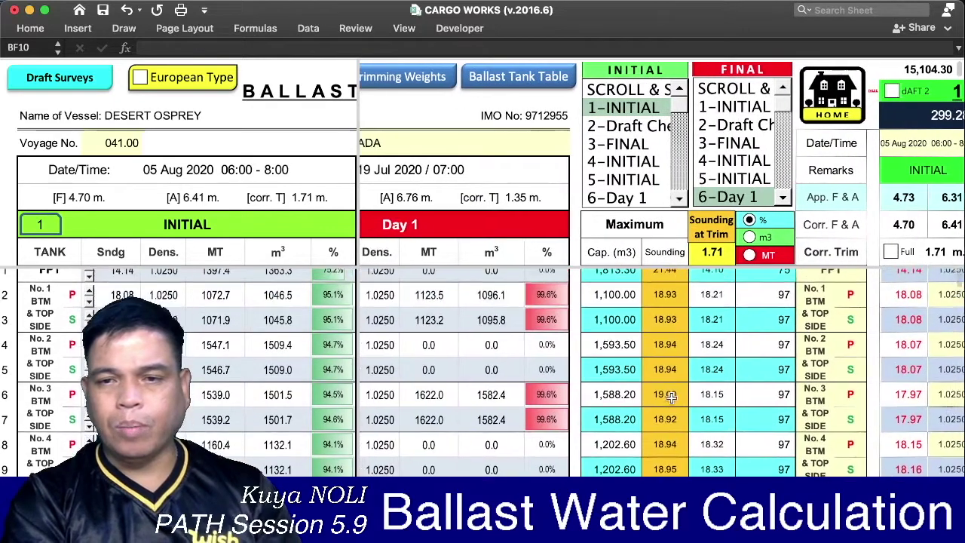
{"action": "scroll", "coordinate": [670, 398], "scroll_direction": "up", "scroll_amount": 2}
{"action": "scroll", "coordinate": [670, 398], "scroll_direction": "left", "scroll_amount": 1}
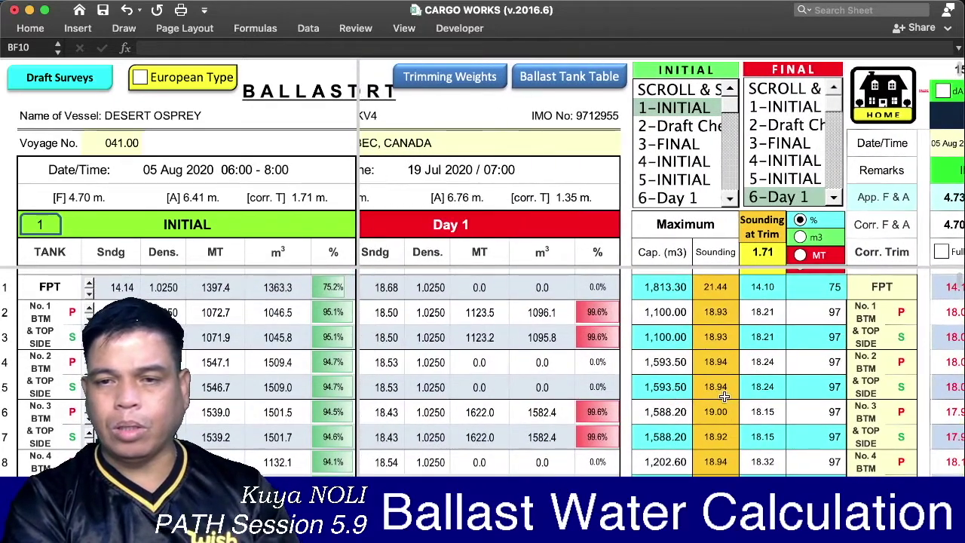
{"action": "scroll", "coordinate": [724, 396], "scroll_direction": "right", "scroll_amount": 4}
{"action": "scroll", "coordinate": [724, 396], "scroll_direction": "right", "scroll_amount": 5}
{"action": "scroll", "coordinate": [724, 395], "scroll_direction": "right", "scroll_amount": 4}
{"action": "scroll", "coordinate": [724, 398], "scroll_direction": "right", "scroll_amount": 2}
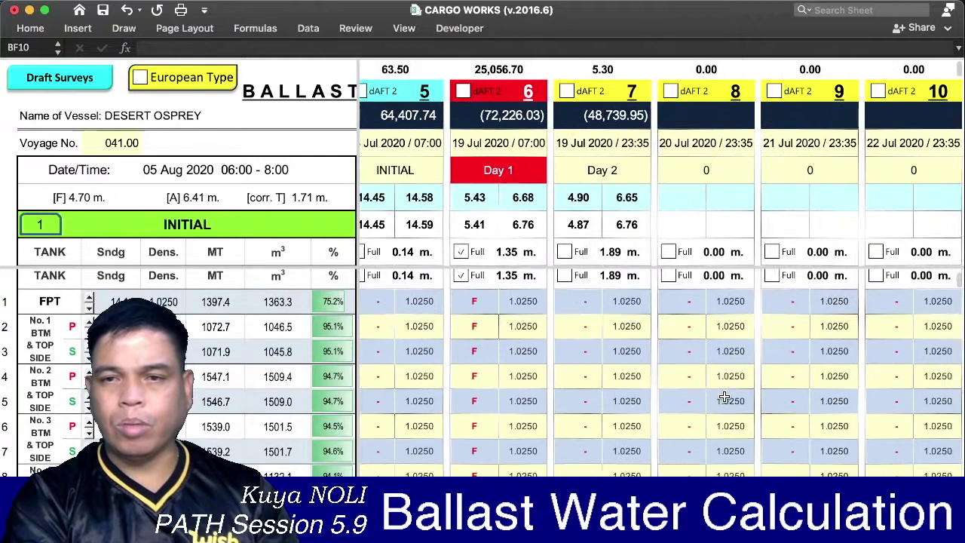
{"action": "scroll", "coordinate": [724, 398], "scroll_direction": "down", "scroll_amount": 1}
{"action": "scroll", "coordinate": [723, 397], "scroll_direction": "left", "scroll_amount": 1}
{"action": "scroll", "coordinate": [724, 398], "scroll_direction": "left", "scroll_amount": 1}
{"action": "scroll", "coordinate": [724, 397], "scroll_direction": "left", "scroll_amount": 1}
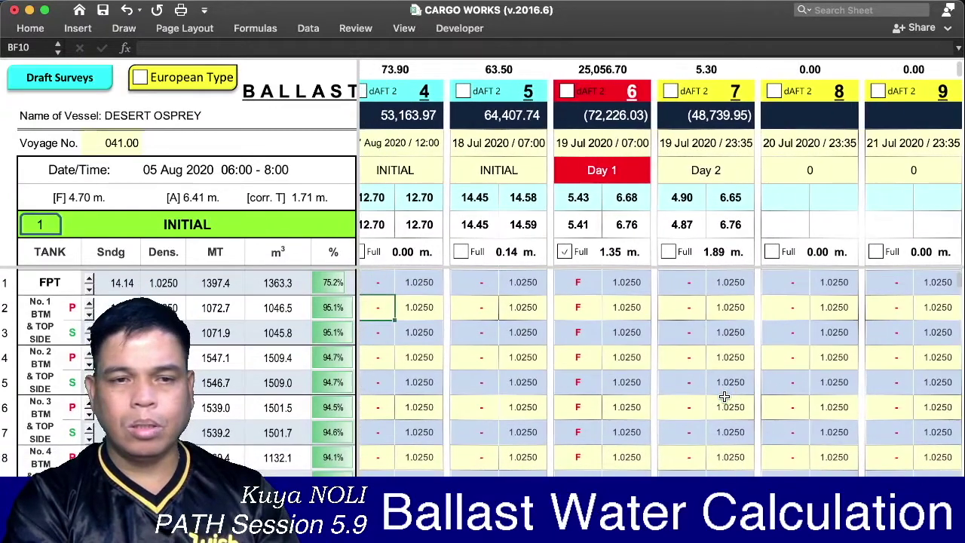
{"action": "left_click", "coordinate": [578, 359]}
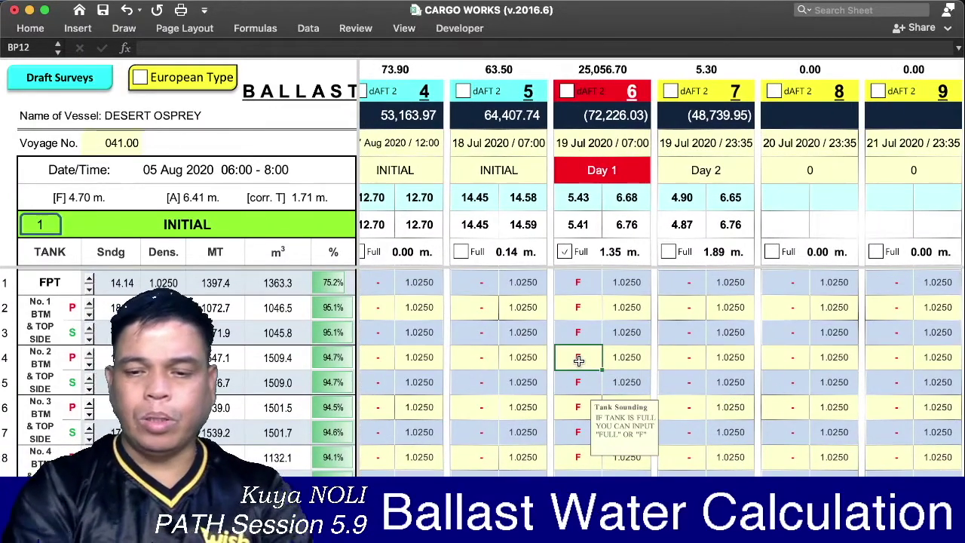
{"action": "type", "text": "18"}
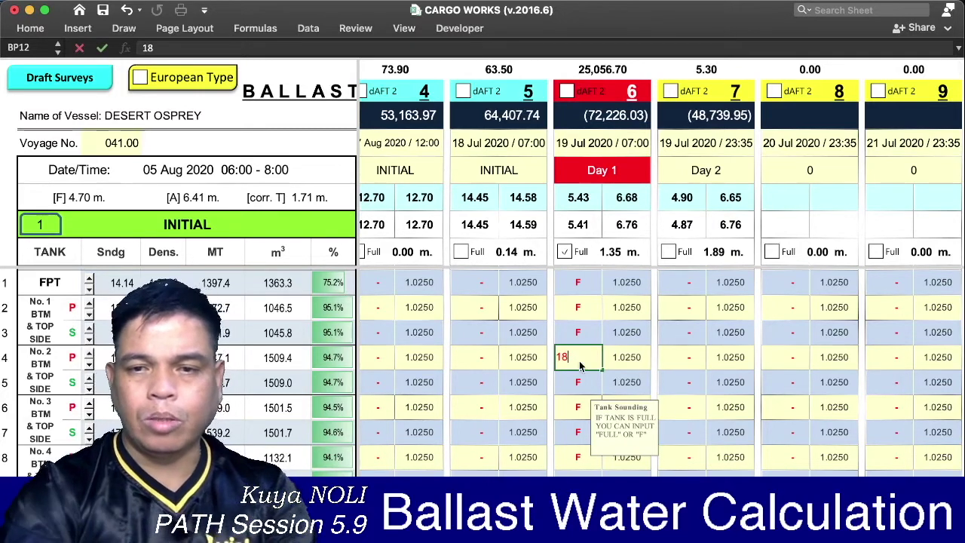
- Enter Day 1 soundings of 18 for both No. 2 BTM tanks, port and starboard
{"action": "key", "text": "Return"}
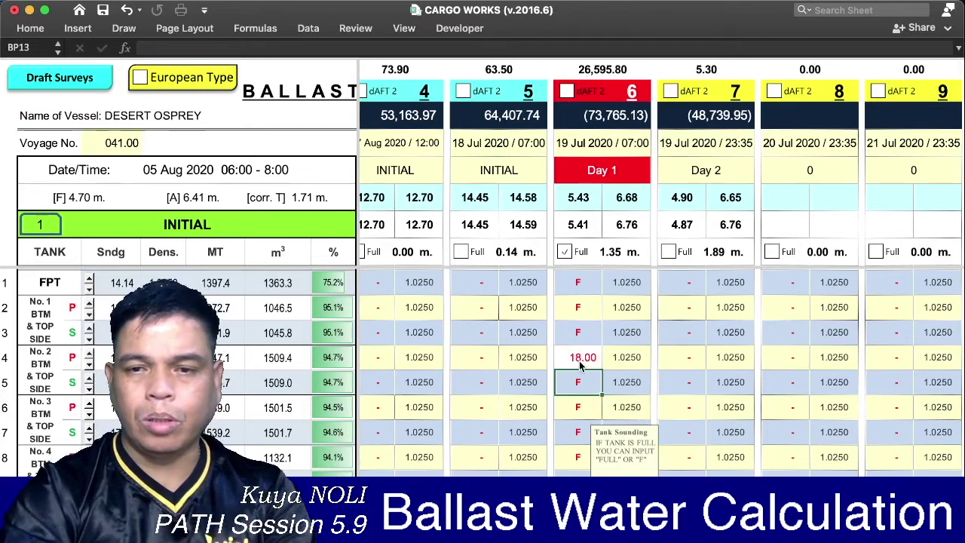
{"action": "type", "text": "18"}
{"action": "key", "text": "Return"}
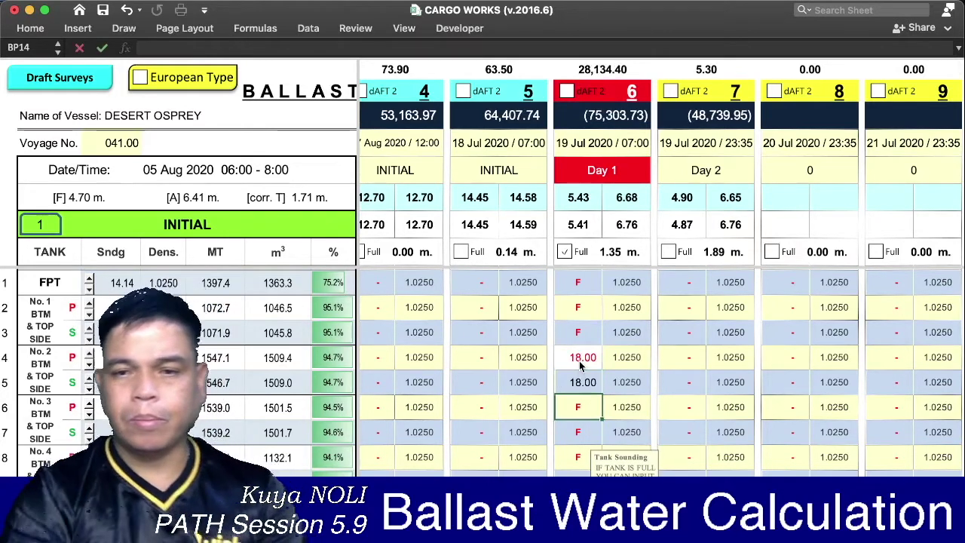
{"action": "scroll", "coordinate": [582, 380], "scroll_direction": "left", "scroll_amount": 10}
{"action": "scroll", "coordinate": [583, 395], "scroll_direction": "left", "scroll_amount": 3}
{"action": "scroll", "coordinate": [583, 396], "scroll_direction": "left", "scroll_amount": 2}
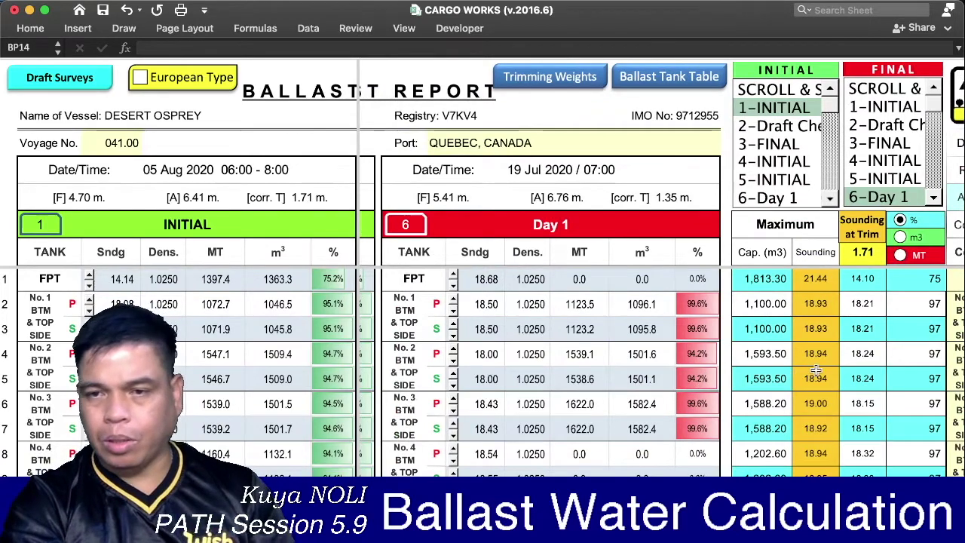
{"action": "scroll", "coordinate": [664, 365], "scroll_direction": "right", "scroll_amount": 10}
{"action": "left_click", "coordinate": [625, 371]}
- Enter 19.84 for No. 2 starboard, retry after the rejection, and enter 18.94 instead
{"action": "type", "text": "19"}
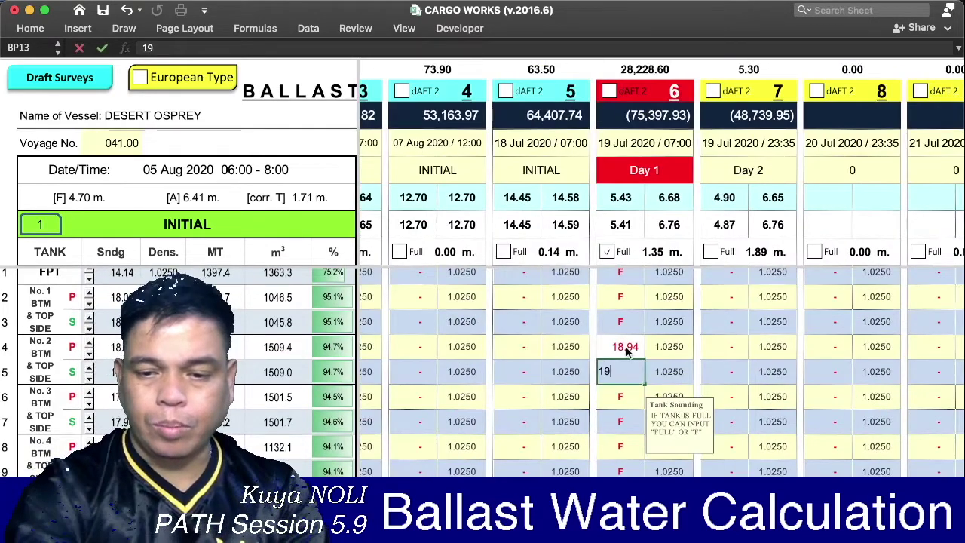
{"action": "type", "text": ".84"}
{"action": "key", "text": "Return"}
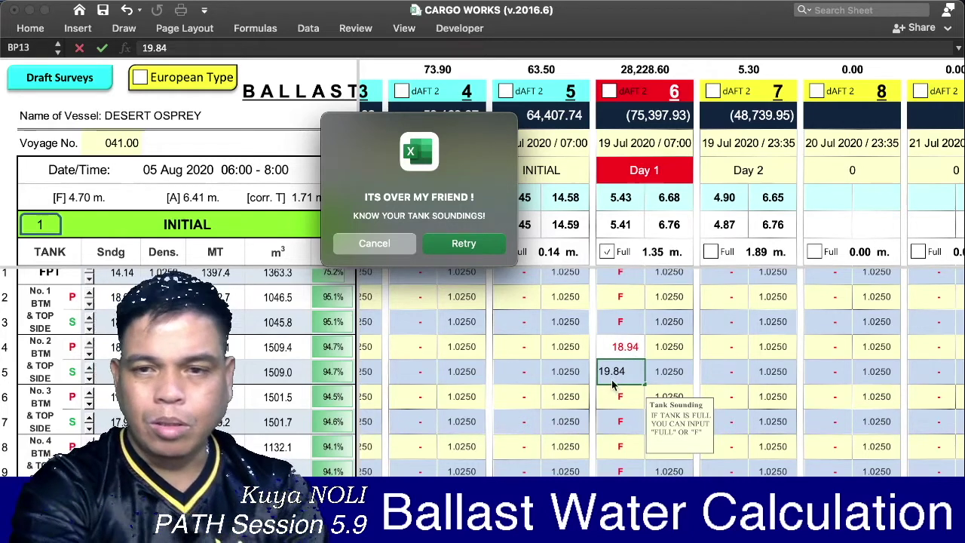
{"action": "left_click", "coordinate": [399, 245]}
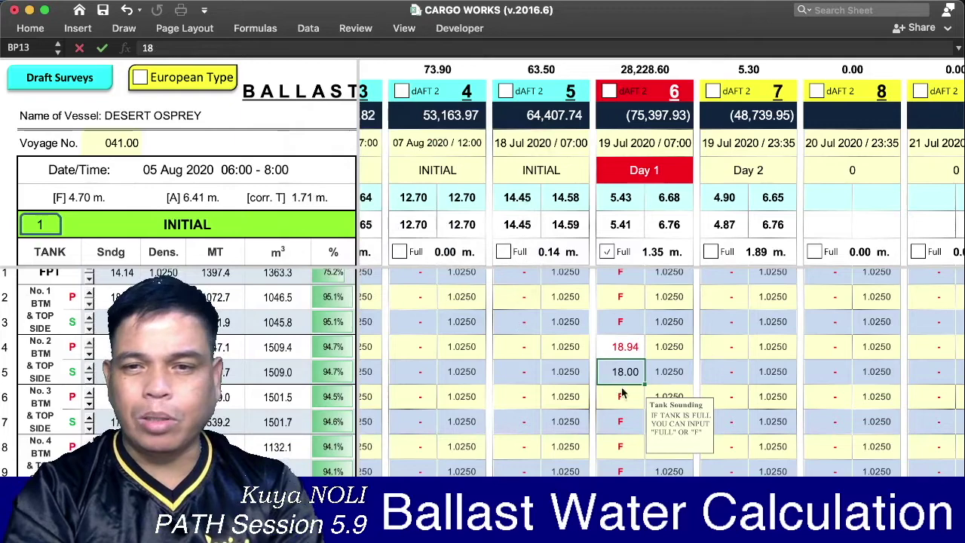
{"action": "type", "text": "18"}
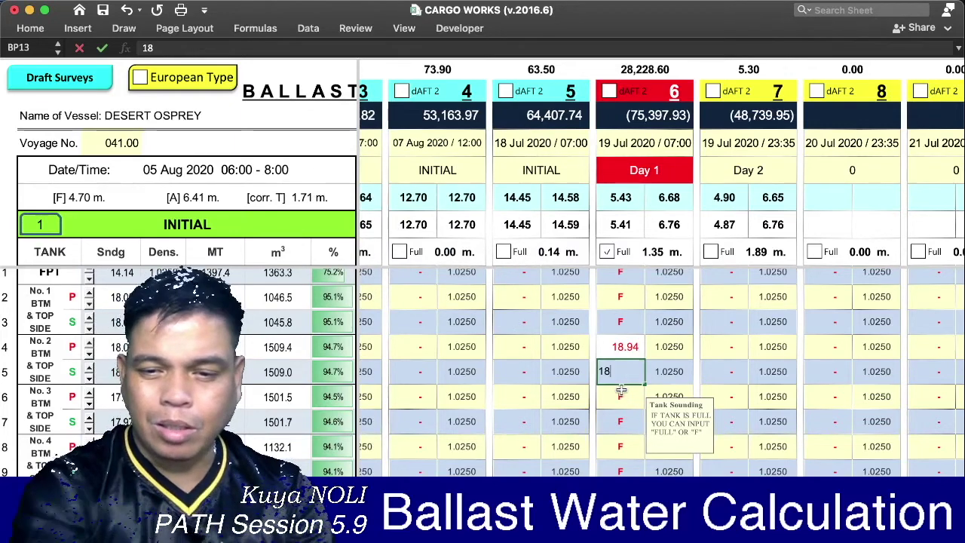
{"action": "type", "text": ".94"}
{"action": "key", "text": "Return"}
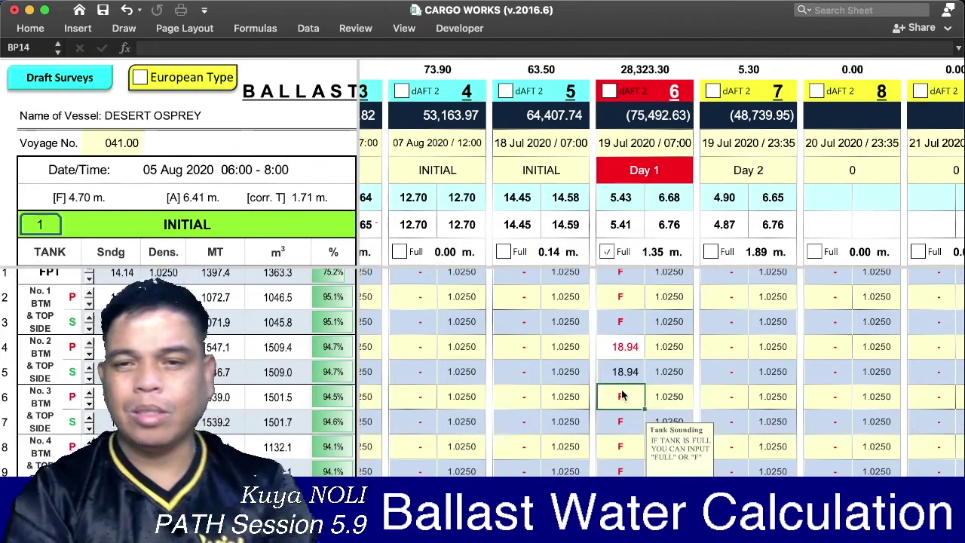
{"action": "scroll", "coordinate": [526, 389], "scroll_direction": "left", "scroll_amount": 1}
{"action": "scroll", "coordinate": [526, 389], "scroll_direction": "left", "scroll_amount": 10}
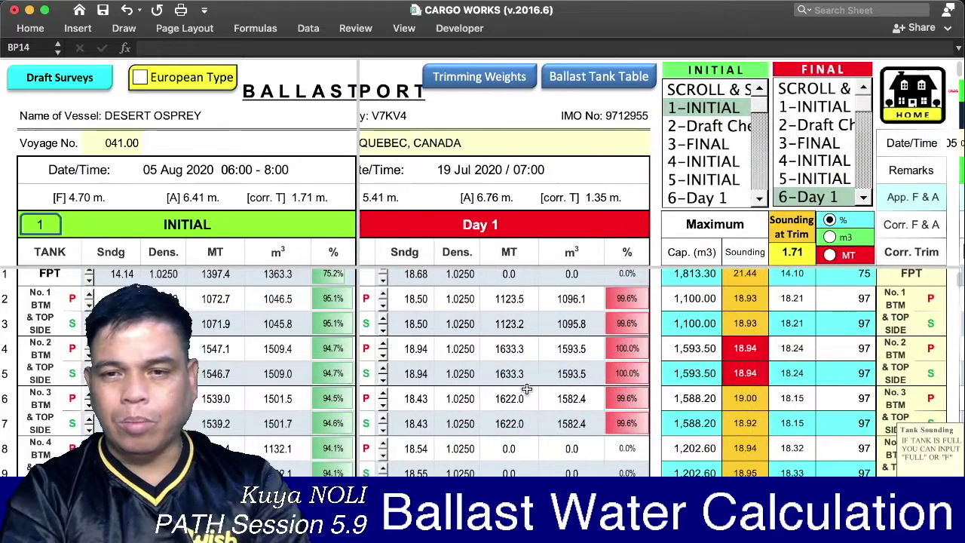
- Scroll across survey columns 3–8 to review Day 1 soundings: F for full tanks, 18.94 for both No. 2 BTM tanks
{"action": "scroll", "coordinate": [616, 393], "scroll_direction": "left", "scroll_amount": 2}
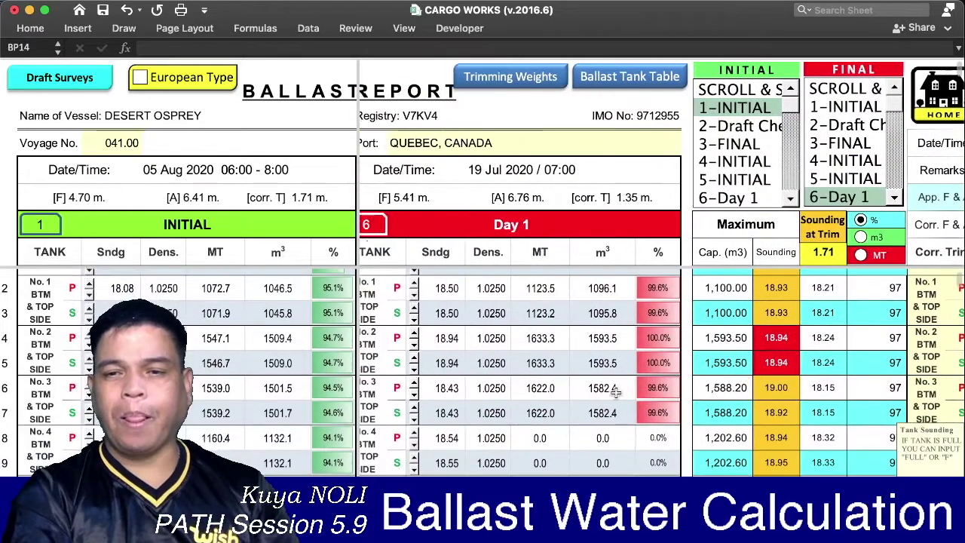
{"action": "scroll", "coordinate": [673, 387], "scroll_direction": "right", "scroll_amount": 10}
{"action": "scroll", "coordinate": [674, 387], "scroll_direction": "right", "scroll_amount": 10}
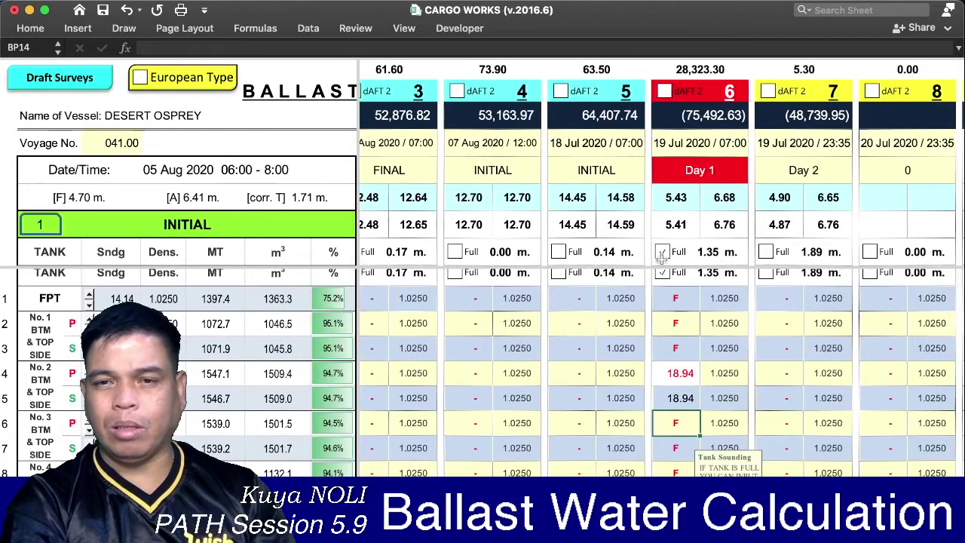
{"action": "scroll", "coordinate": [667, 316], "scroll_direction": "down", "scroll_amount": 1}
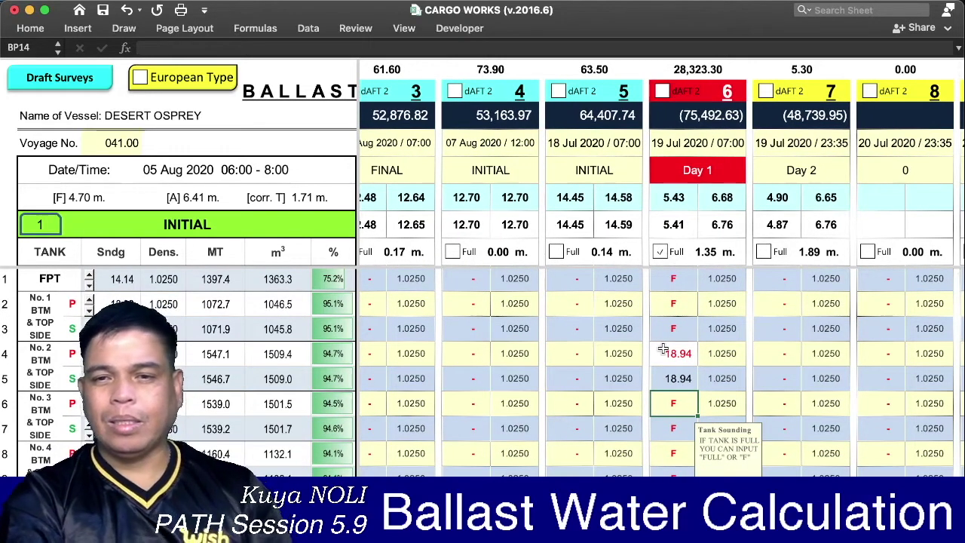
{"action": "scroll", "coordinate": [662, 348], "scroll_direction": "left", "scroll_amount": 1}
{"action": "scroll", "coordinate": [675, 249], "scroll_direction": "up", "scroll_amount": 1}
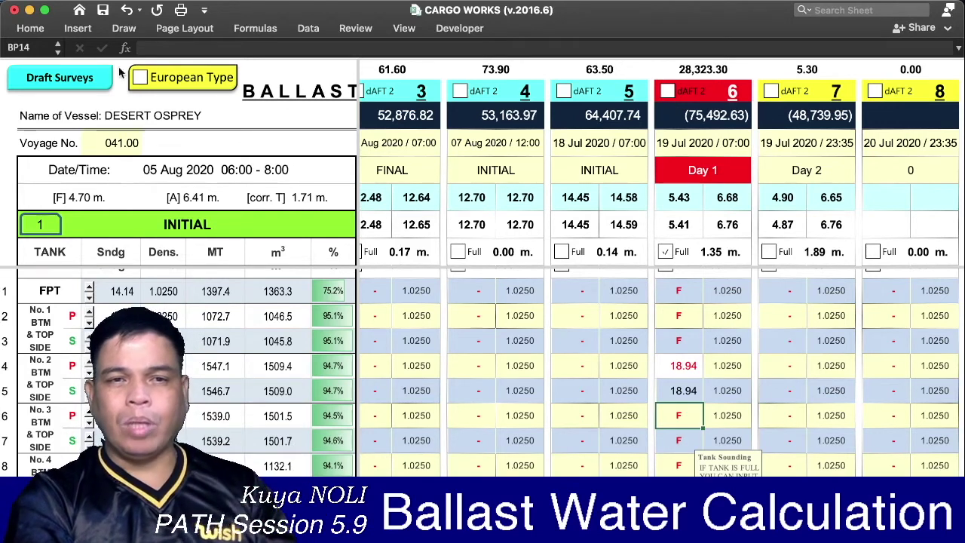
{"action": "left_click", "coordinate": [78, 79]}
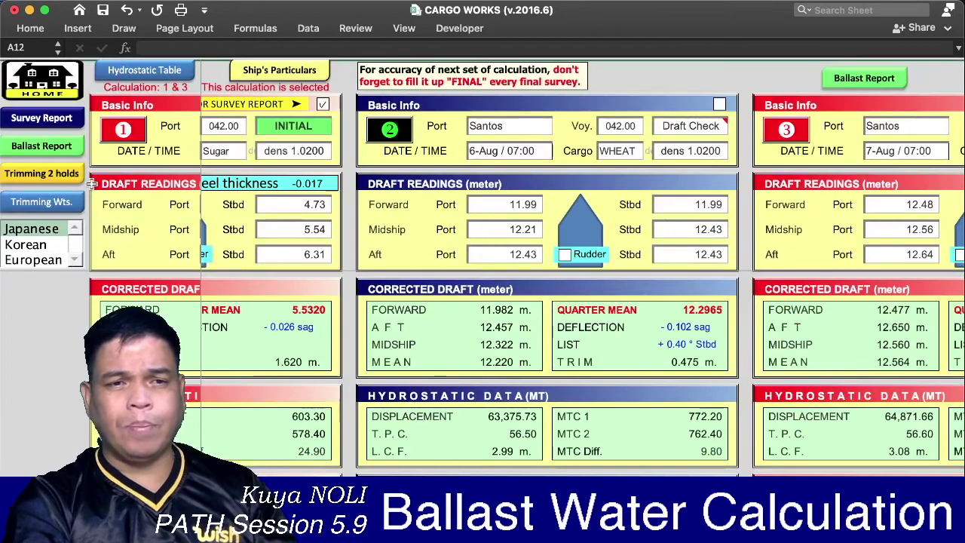
{"action": "left_click", "coordinate": [259, 79]}
{"action": "scroll", "coordinate": [582, 329], "scroll_direction": "down", "scroll_amount": 1}
{"action": "scroll", "coordinate": [581, 329], "scroll_direction": "down", "scroll_amount": 5}
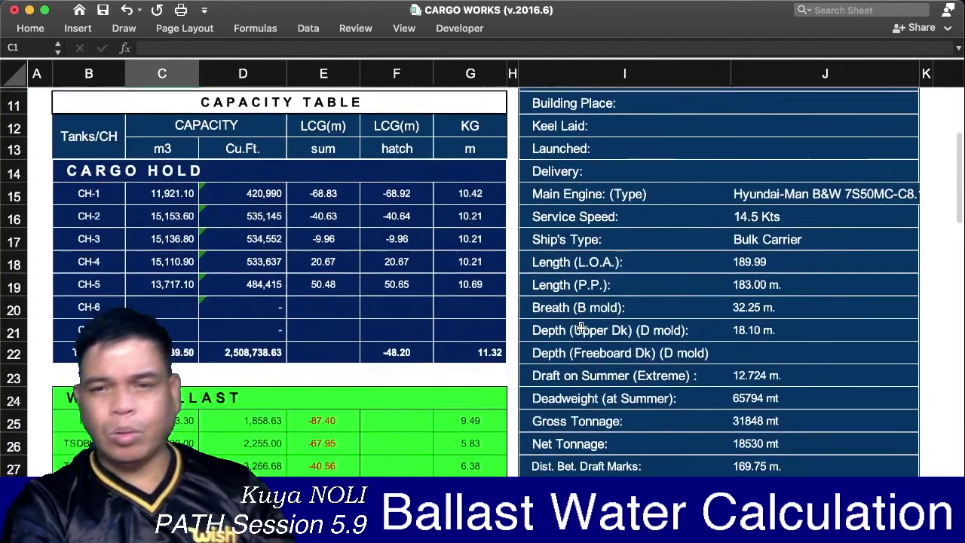
{"action": "scroll", "coordinate": [582, 329], "scroll_direction": "down", "scroll_amount": 4}
{"action": "scroll", "coordinate": [581, 328], "scroll_direction": "right", "scroll_amount": 2}
{"action": "scroll", "coordinate": [582, 329], "scroll_direction": "down", "scroll_amount": 1}
{"action": "scroll", "coordinate": [581, 329], "scroll_direction": "down", "scroll_amount": 1}
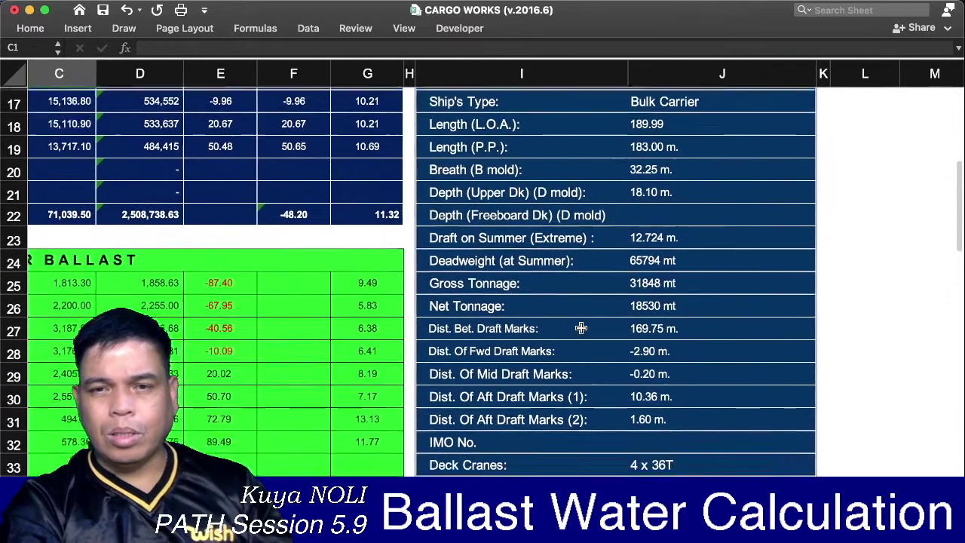
{"action": "scroll", "coordinate": [581, 328], "scroll_direction": "down", "scroll_amount": 2}
{"action": "scroll", "coordinate": [582, 328], "scroll_direction": "down", "scroll_amount": 1}
{"action": "scroll", "coordinate": [581, 328], "scroll_direction": "right", "scroll_amount": 1}
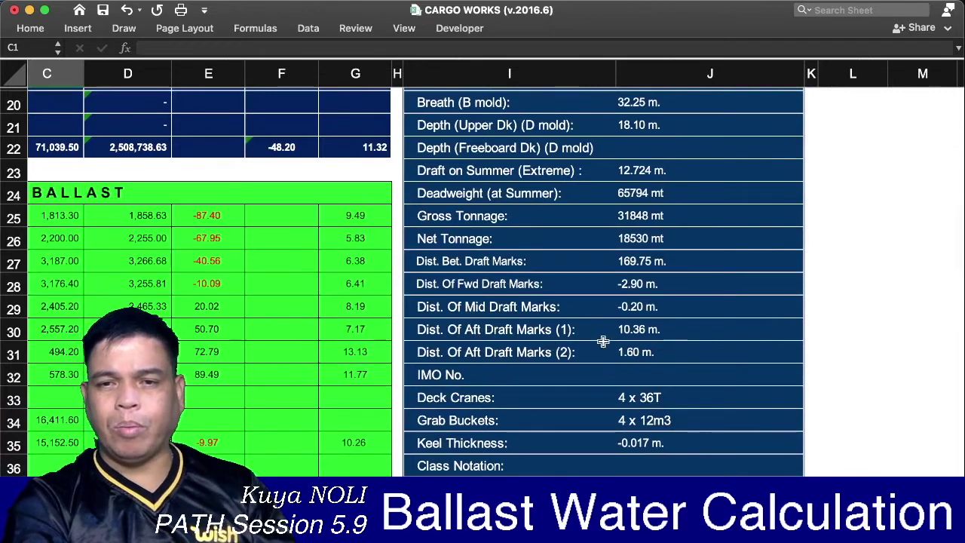
{"action": "scroll", "coordinate": [637, 343], "scroll_direction": "down", "scroll_amount": 1}
{"action": "scroll", "coordinate": [637, 344], "scroll_direction": "down", "scroll_amount": 3}
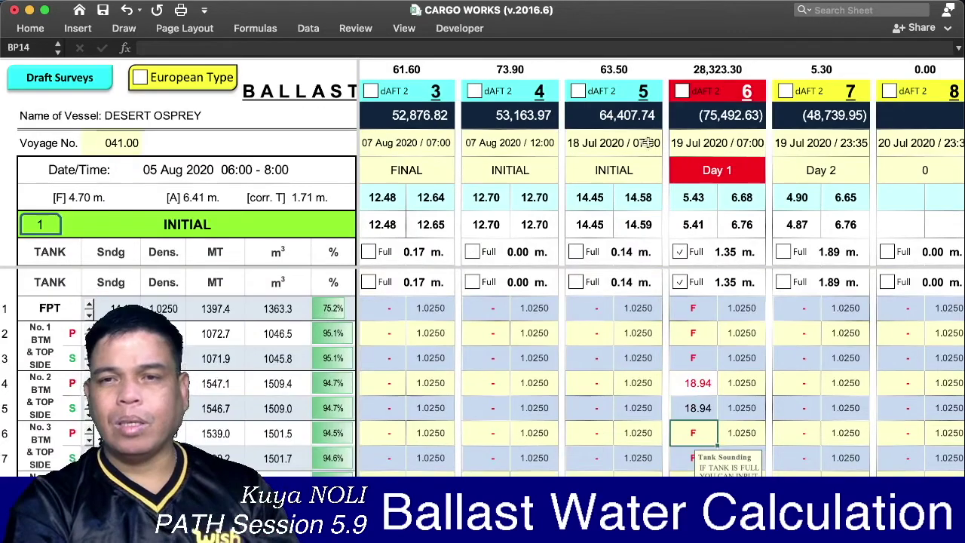
{"action": "left_click", "coordinate": [682, 93]}
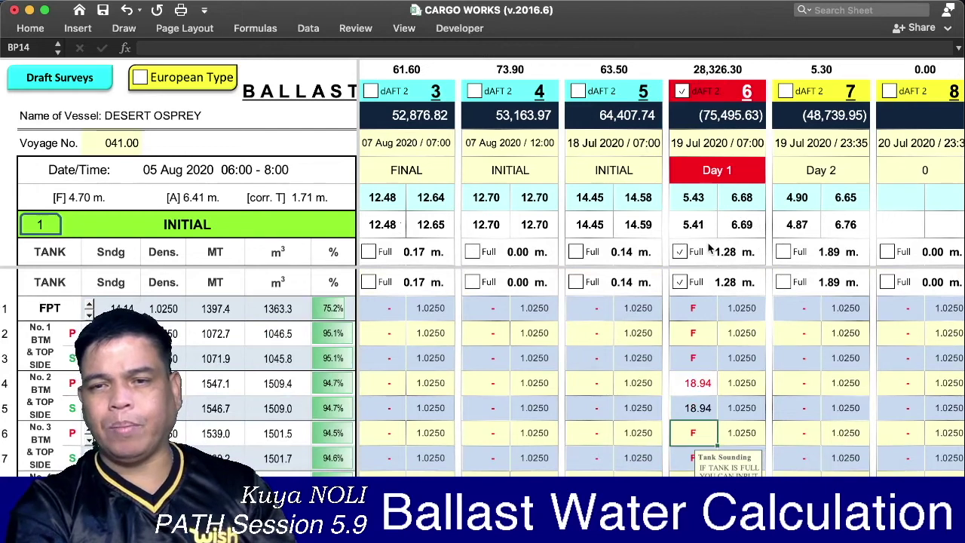
{"action": "left_click", "coordinate": [682, 92]}
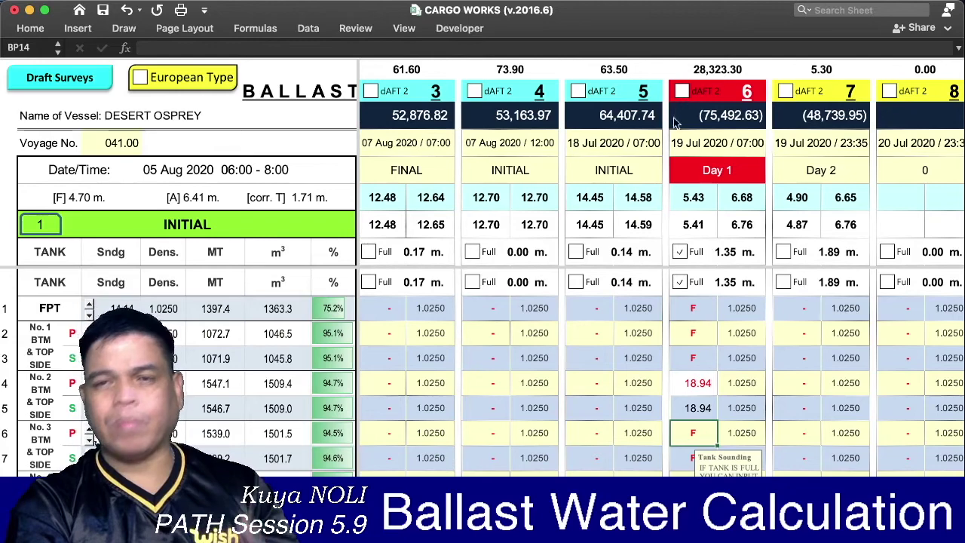
{"action": "scroll", "coordinate": [645, 253], "scroll_direction": "left", "scroll_amount": 1}
{"action": "scroll", "coordinate": [646, 249], "scroll_direction": "left", "scroll_amount": 1}
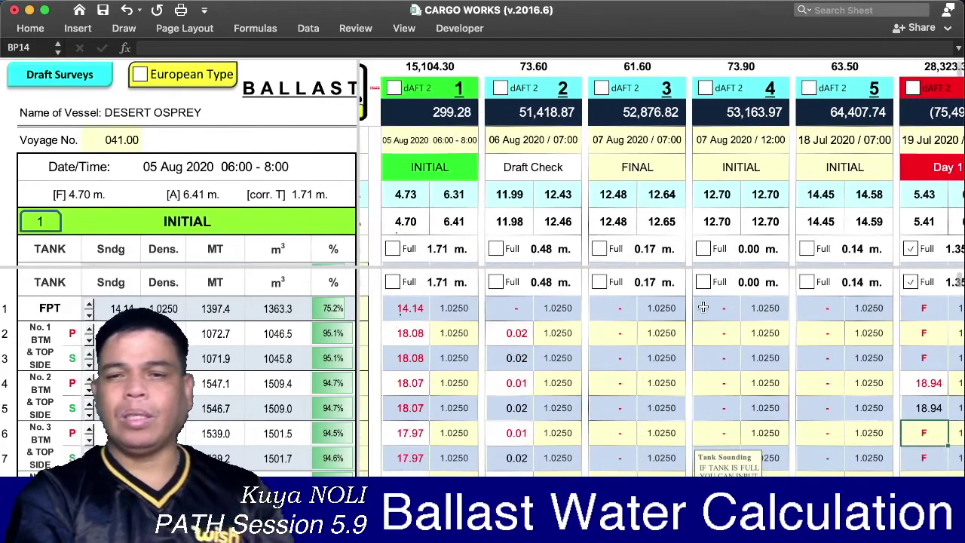
{"action": "scroll", "coordinate": [703, 306], "scroll_direction": "down", "scroll_amount": 1}
{"action": "scroll", "coordinate": [703, 305], "scroll_direction": "right", "scroll_amount": 2}
{"action": "scroll", "coordinate": [703, 305], "scroll_direction": "right", "scroll_amount": 1}
{"action": "scroll", "coordinate": [703, 306], "scroll_direction": "up", "scroll_amount": 1}
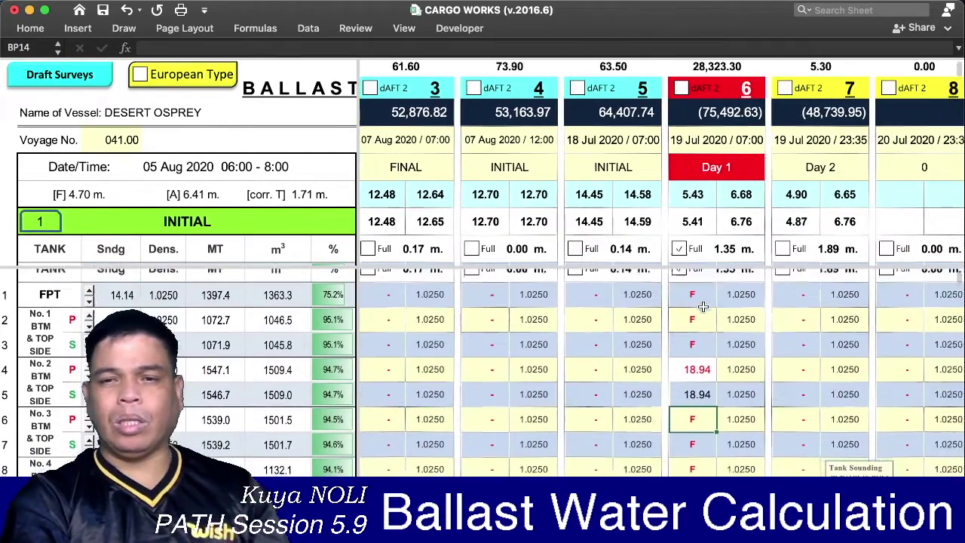
{"action": "scroll", "coordinate": [703, 306], "scroll_direction": "right", "scroll_amount": 1}
{"action": "scroll", "coordinate": [702, 305], "scroll_direction": "up", "scroll_amount": 1}
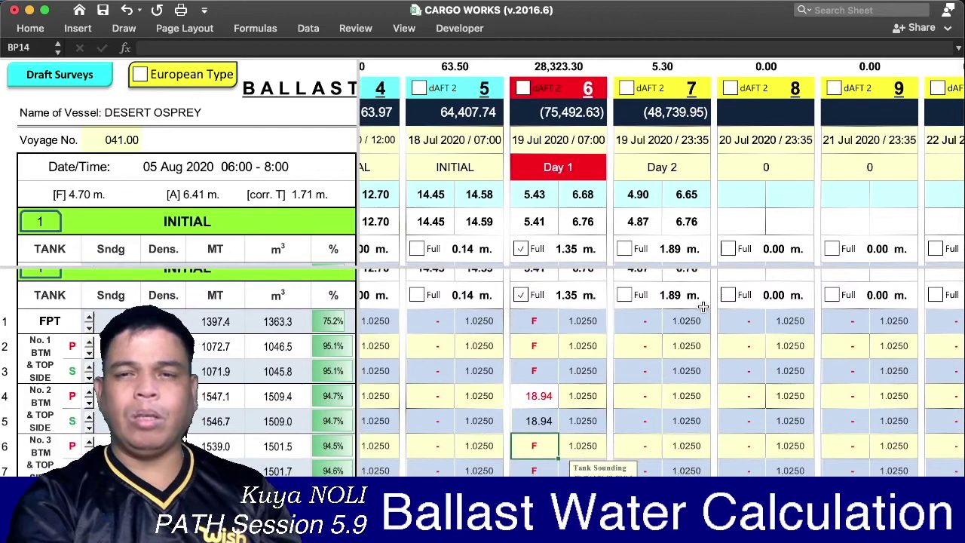
{"action": "scroll", "coordinate": [638, 325], "scroll_direction": "up", "scroll_amount": 1}
{"action": "scroll", "coordinate": [638, 325], "scroll_direction": "left", "scroll_amount": 1}
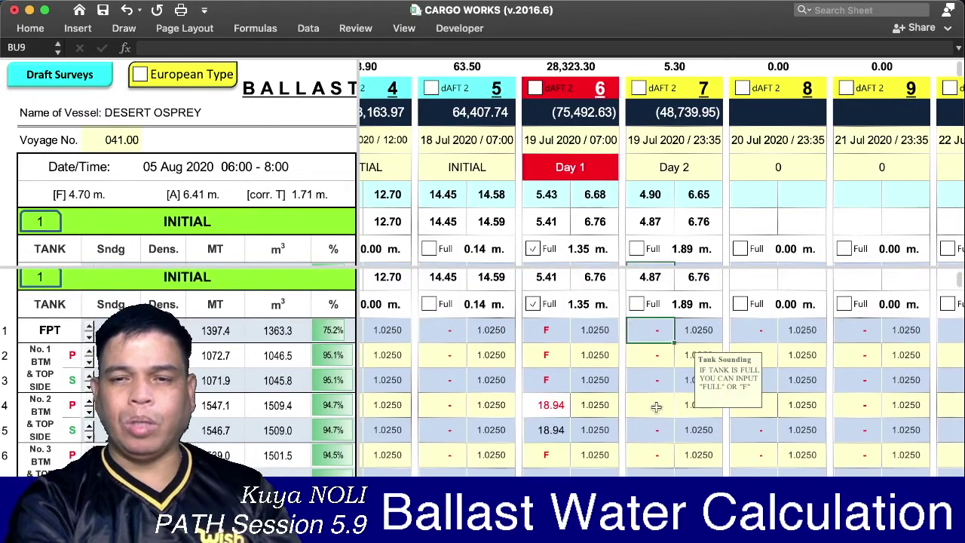
- After checking a Day 2 tank's sounding note, pick 7-Day 2 as INITIAL, keeping 6-Day 1 as FINAL
{"action": "left_click", "coordinate": [648, 374]}
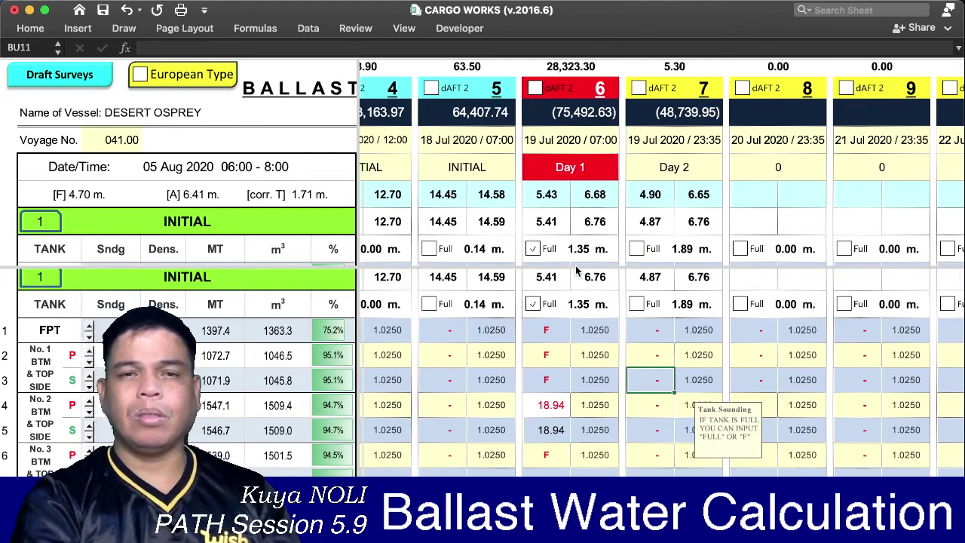
{"action": "scroll", "coordinate": [504, 362], "scroll_direction": "left", "scroll_amount": 5}
{"action": "scroll", "coordinate": [504, 362], "scroll_direction": "left", "scroll_amount": 5}
{"action": "scroll", "coordinate": [503, 362], "scroll_direction": "left", "scroll_amount": 5}
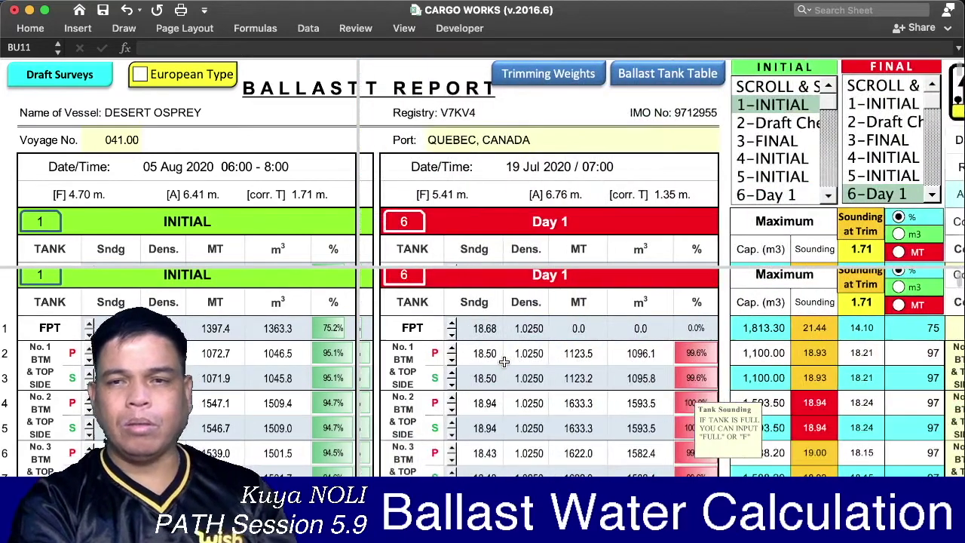
{"action": "scroll", "coordinate": [503, 362], "scroll_direction": "up", "scroll_amount": 1}
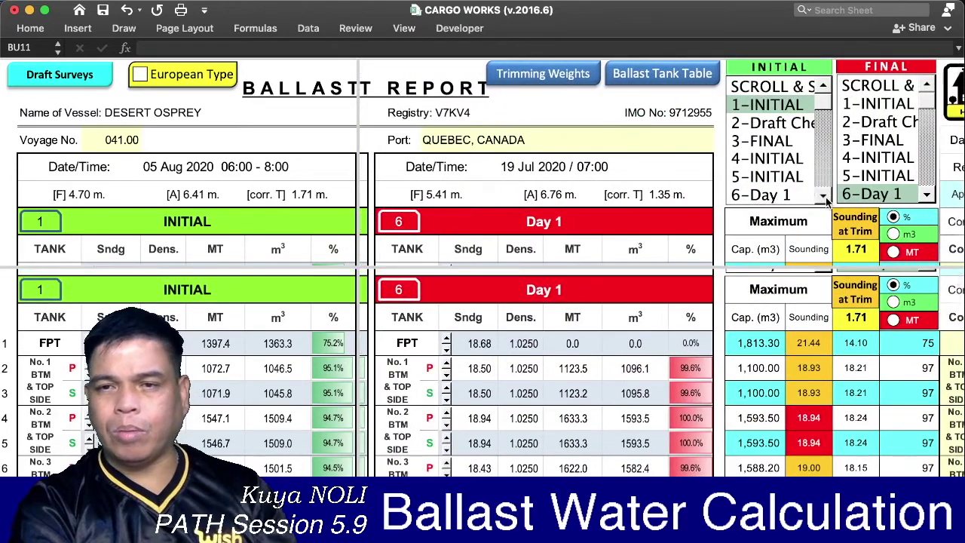
{"action": "left_click", "coordinate": [753, 196]}
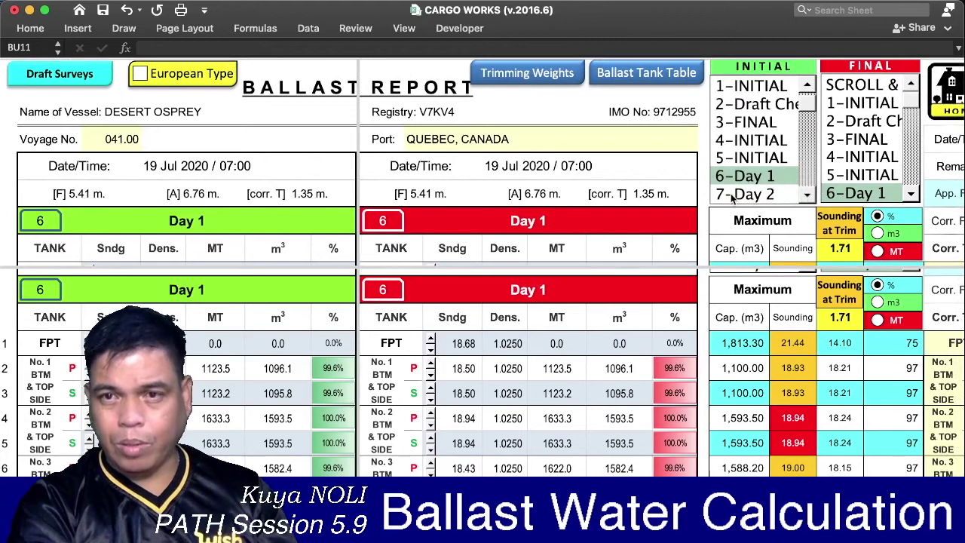
{"action": "left_click", "coordinate": [747, 194]}
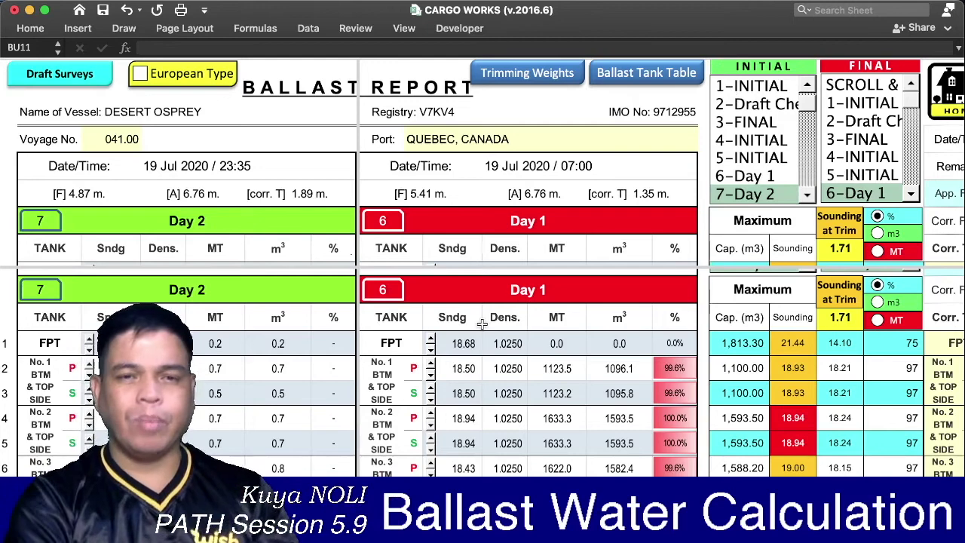
{"action": "left_click", "coordinate": [185, 363]}
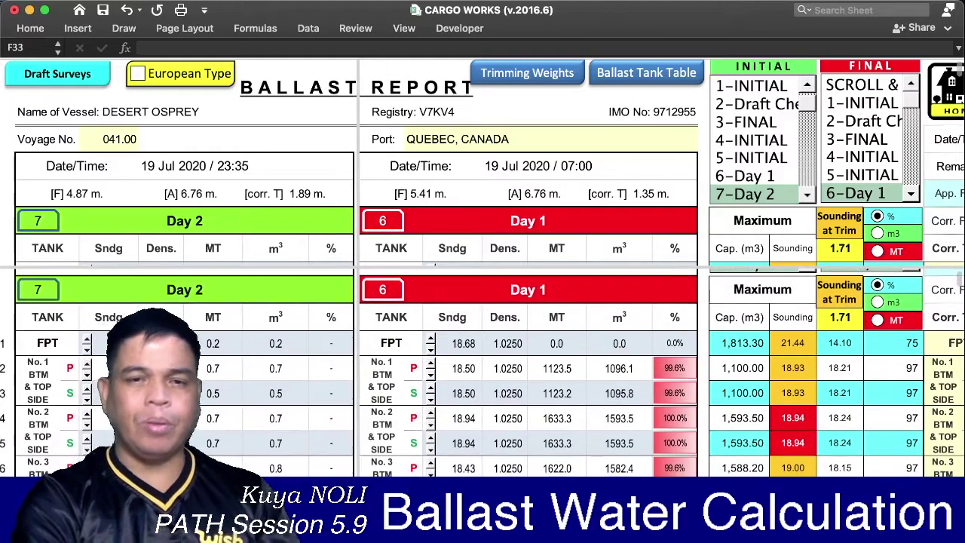
{"action": "scroll", "coordinate": [483, 369], "scroll_direction": "down", "scroll_amount": 1}
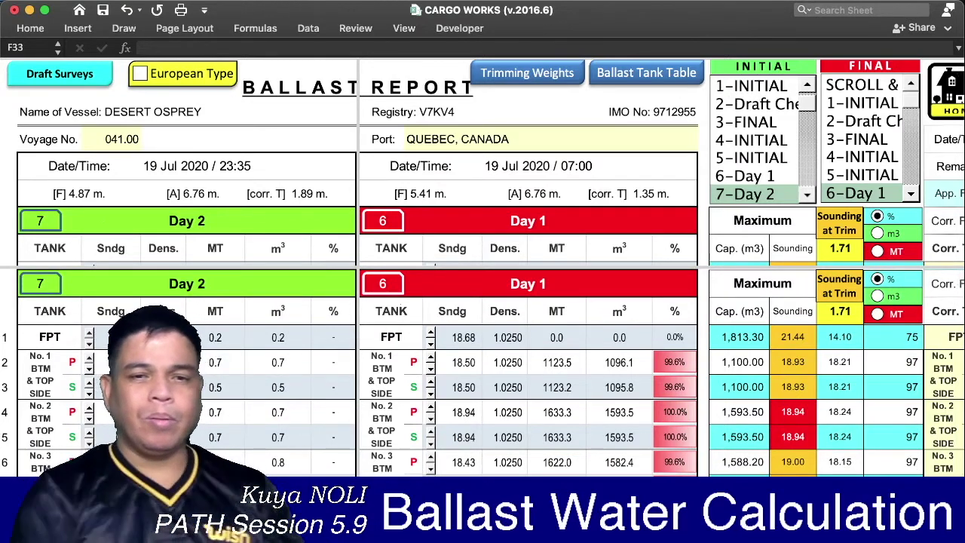
{"action": "scroll", "coordinate": [237, 398], "scroll_direction": "down", "scroll_amount": 3}
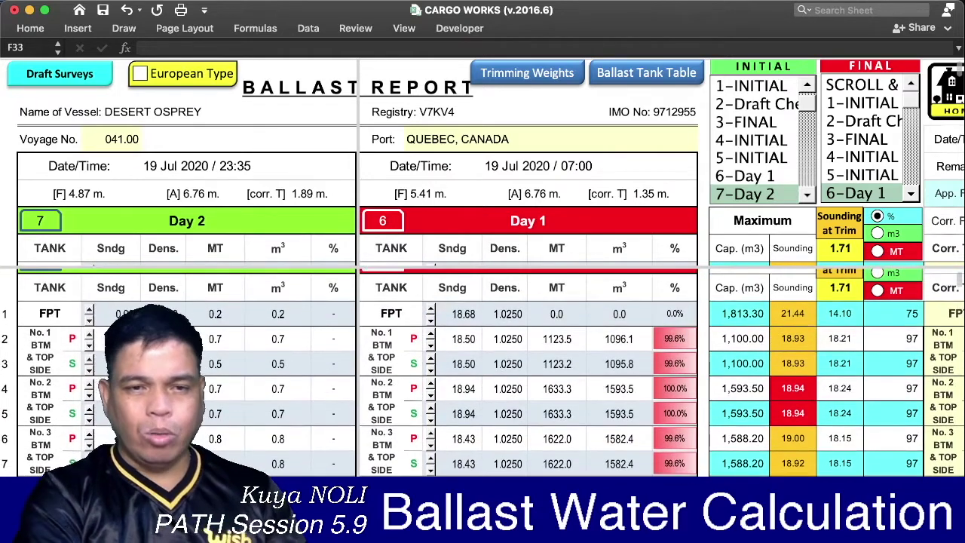
{"action": "scroll", "coordinate": [528, 370], "scroll_direction": "down", "scroll_amount": 3}
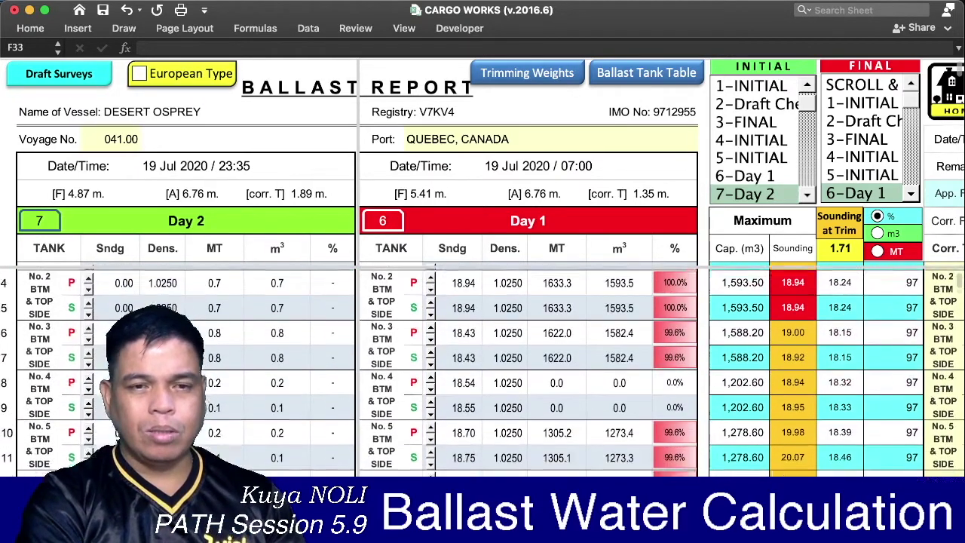
{"action": "scroll", "coordinate": [528, 369], "scroll_direction": "down", "scroll_amount": 4}
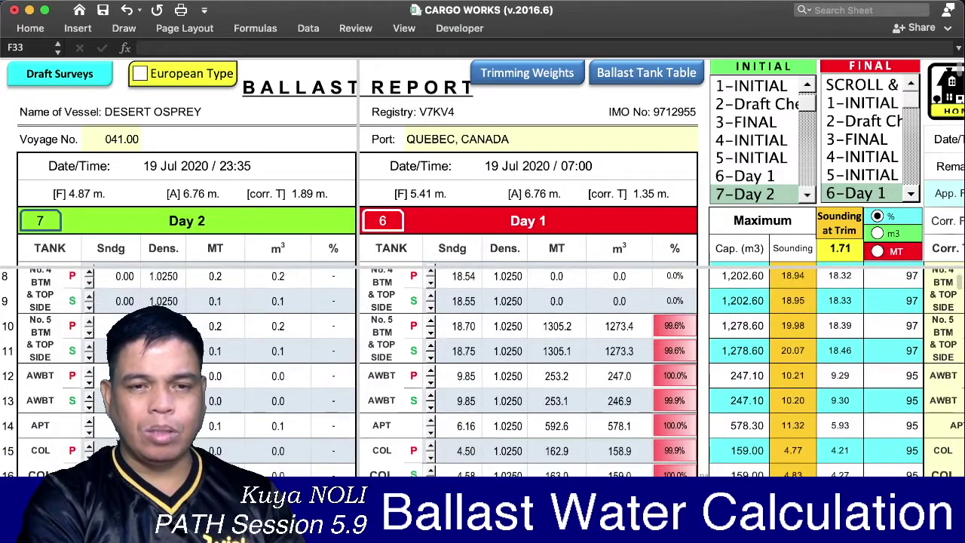
{"action": "scroll", "coordinate": [528, 370], "scroll_direction": "down", "scroll_amount": 3}
{"action": "scroll", "coordinate": [528, 369], "scroll_direction": "up", "scroll_amount": 7}
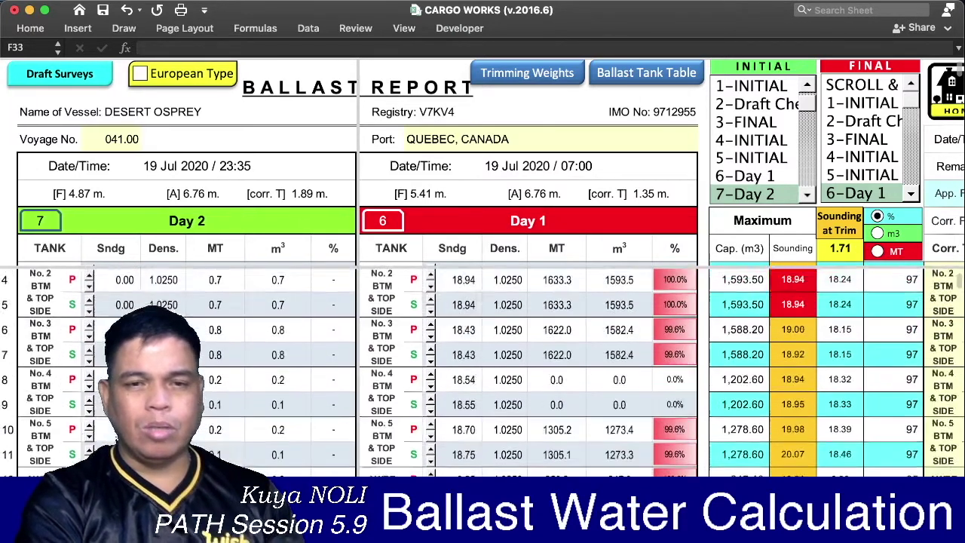
{"action": "scroll", "coordinate": [528, 370], "scroll_direction": "up", "scroll_amount": 4}
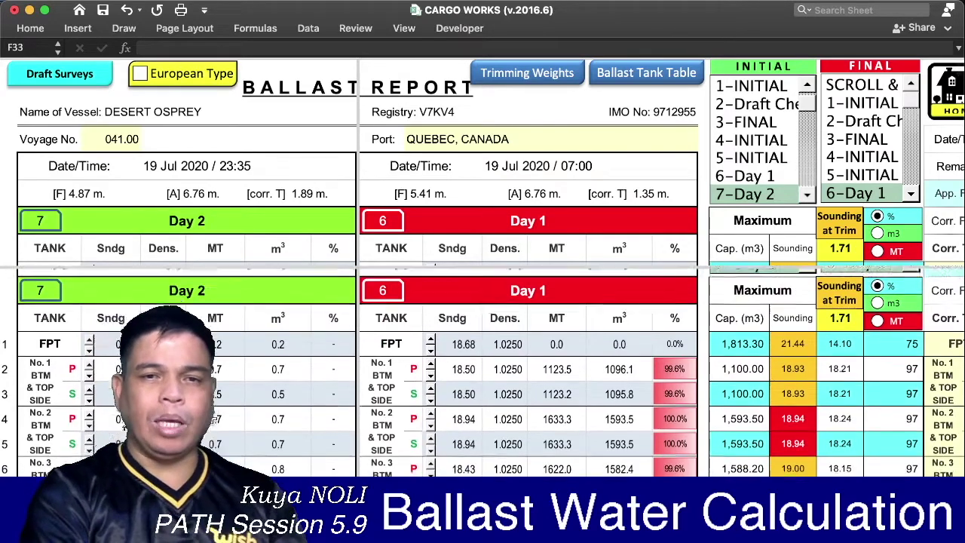
{"action": "scroll", "coordinate": [212, 419], "scroll_direction": "down", "scroll_amount": 10}
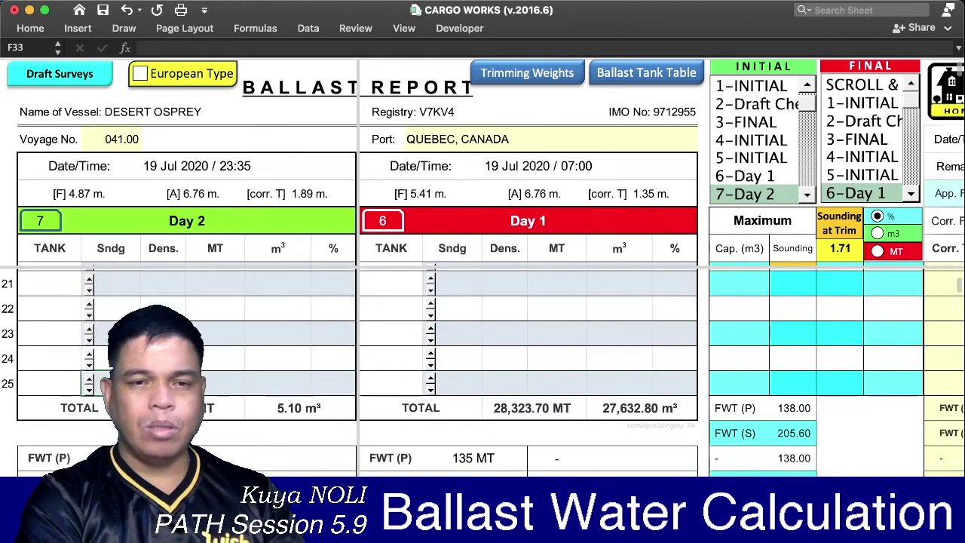
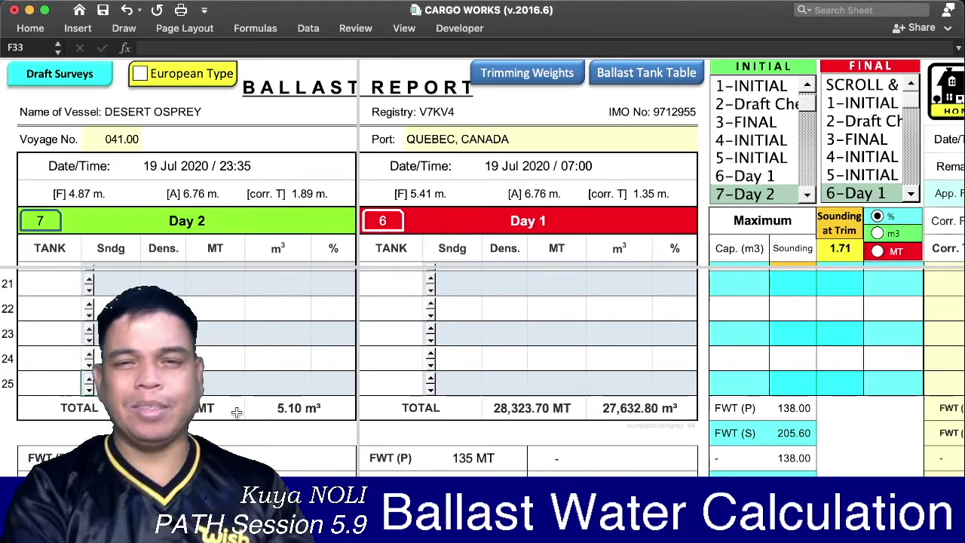
- Scroll up and right until survey columns 5–10, including the 19 Jul 2020 Day 2 survey, sit beside the ballast report
{"action": "scroll", "coordinate": [236, 412], "scroll_direction": "up", "scroll_amount": 1}
{"action": "scroll", "coordinate": [386, 436], "scroll_direction": "up", "scroll_amount": 4}
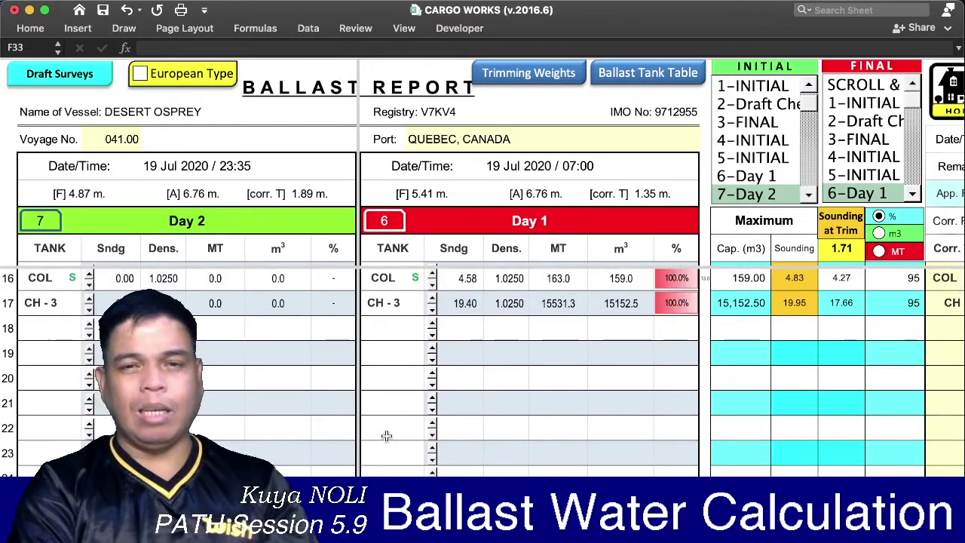
{"action": "scroll", "coordinate": [463, 400], "scroll_direction": "up", "scroll_amount": 4}
{"action": "scroll", "coordinate": [463, 400], "scroll_direction": "right", "scroll_amount": 5}
{"action": "scroll", "coordinate": [463, 401], "scroll_direction": "up", "scroll_amount": 2}
{"action": "scroll", "coordinate": [463, 401], "scroll_direction": "right", "scroll_amount": 2}
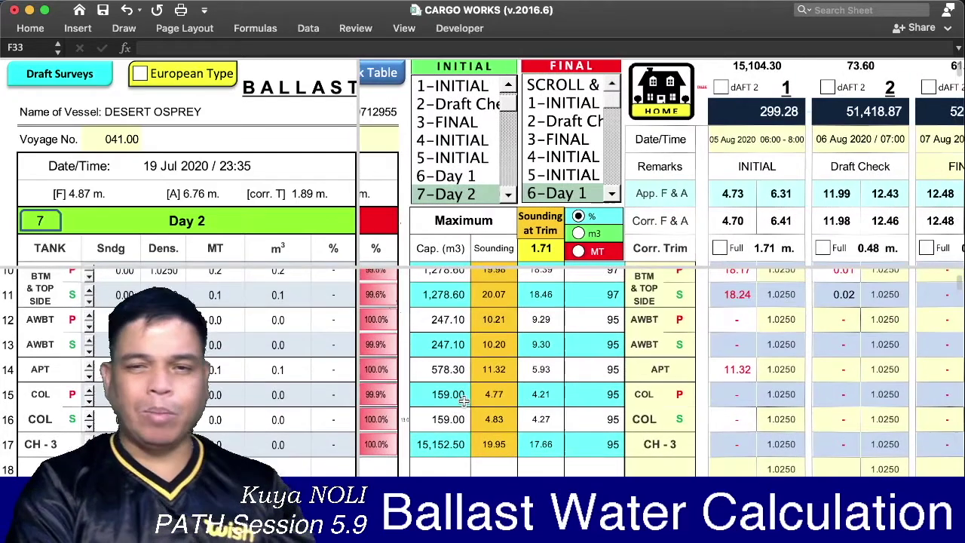
{"action": "scroll", "coordinate": [463, 401], "scroll_direction": "right", "scroll_amount": 5}
{"action": "scroll", "coordinate": [463, 401], "scroll_direction": "up", "scroll_amount": 1}
{"action": "scroll", "coordinate": [463, 400], "scroll_direction": "right", "scroll_amount": 1}
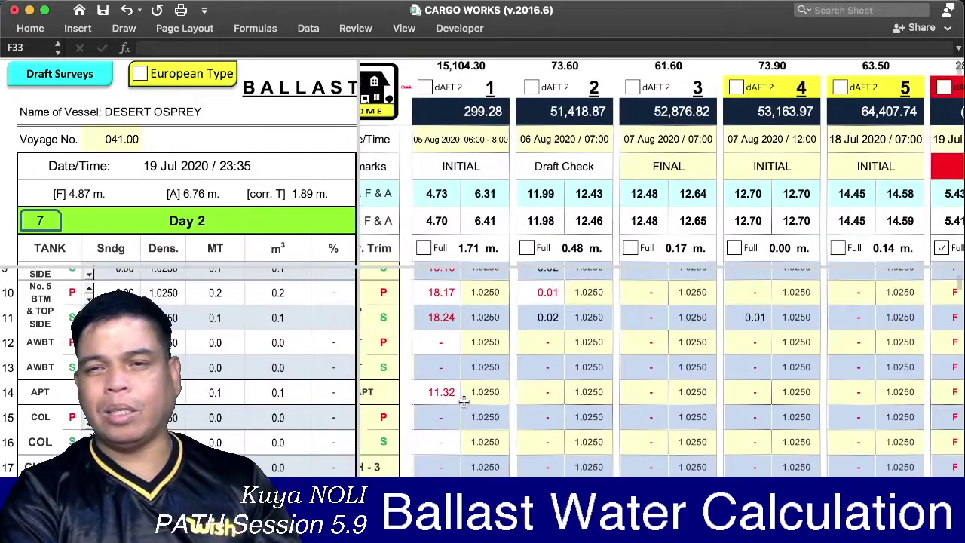
{"action": "scroll", "coordinate": [463, 400], "scroll_direction": "right", "scroll_amount": 2}
{"action": "scroll", "coordinate": [463, 400], "scroll_direction": "right", "scroll_amount": 1}
{"action": "scroll", "coordinate": [463, 401], "scroll_direction": "right", "scroll_amount": 5}
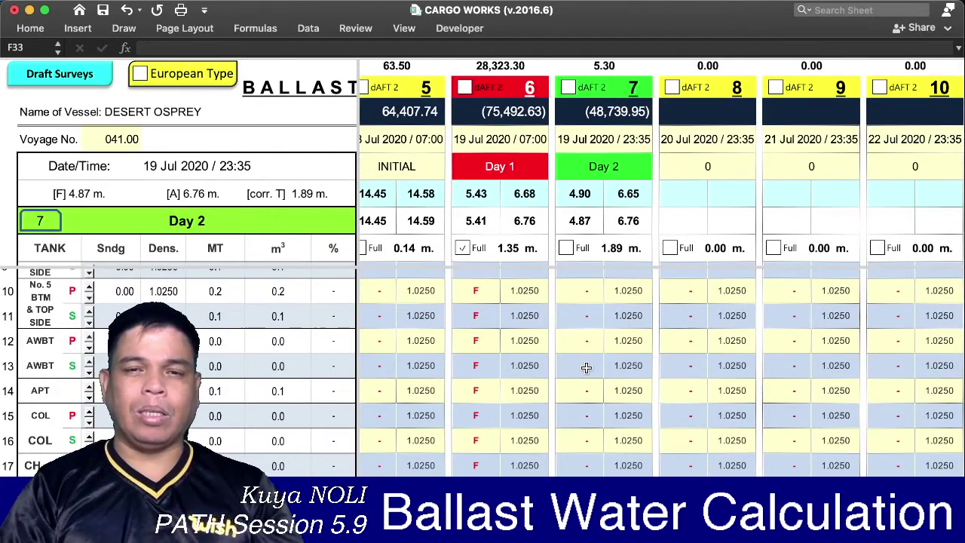
{"action": "scroll", "coordinate": [586, 368], "scroll_direction": "up", "scroll_amount": 1}
{"action": "scroll", "coordinate": [586, 368], "scroll_direction": "left", "scroll_amount": 1}
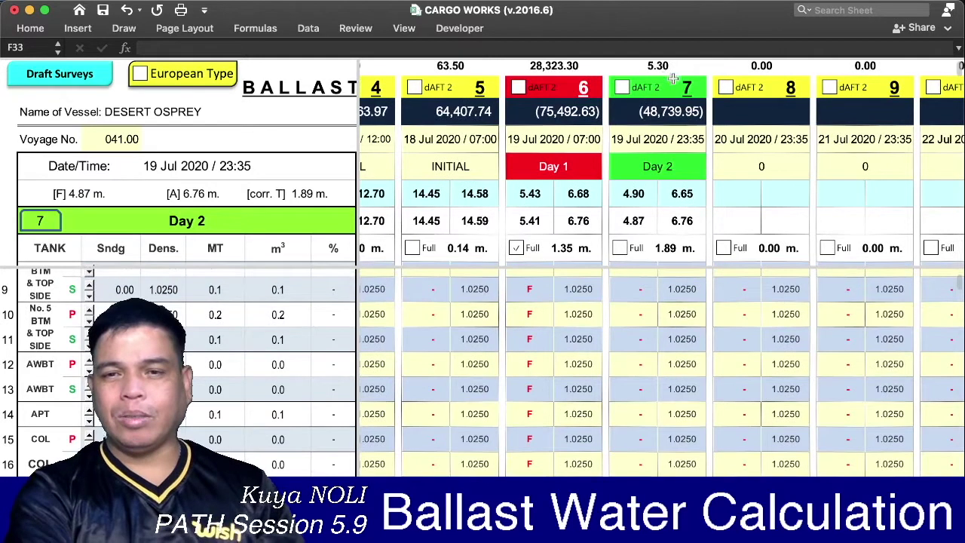
{"action": "scroll", "coordinate": [656, 271], "scroll_direction": "up", "scroll_amount": 1}
{"action": "scroll", "coordinate": [656, 271], "scroll_direction": "right", "scroll_amount": 1}
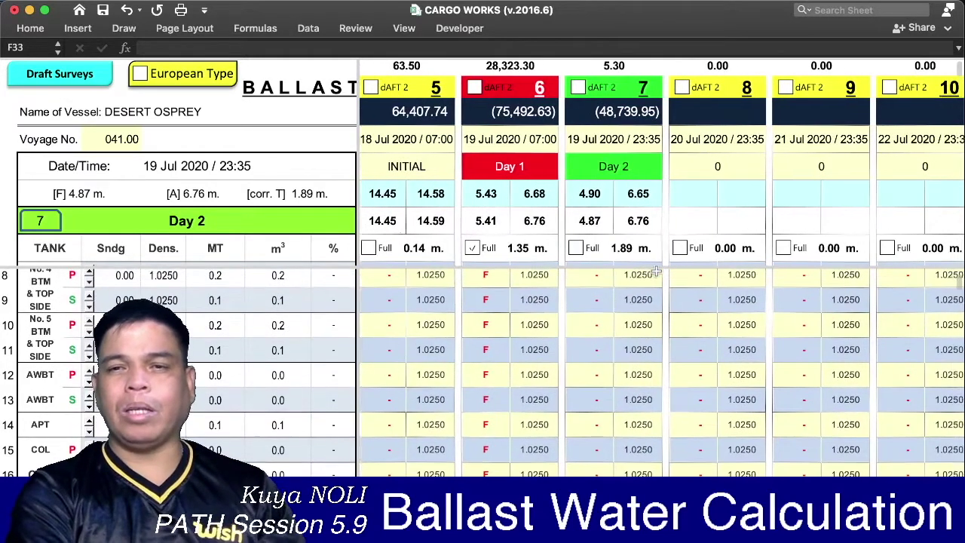
- Enter 5 as the App. F draft and 7 as the App. A draft for survey column 8
{"action": "left_click", "coordinate": [682, 194]}
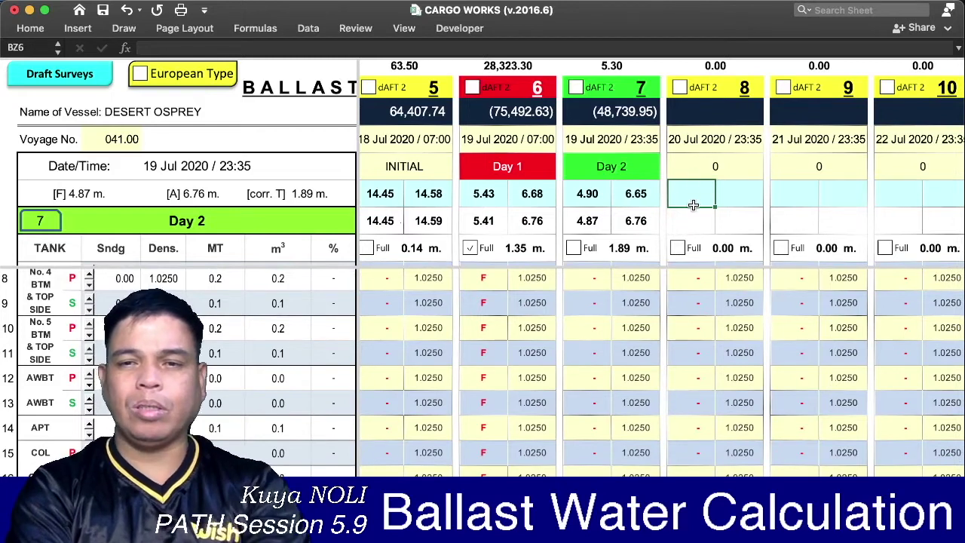
{"action": "type", "text": "5"}
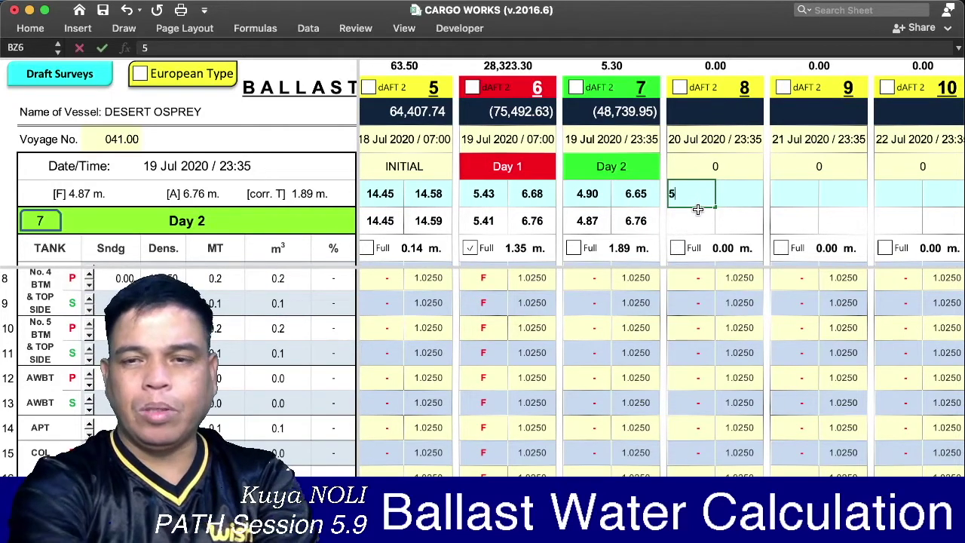
{"action": "key", "text": "Return"}
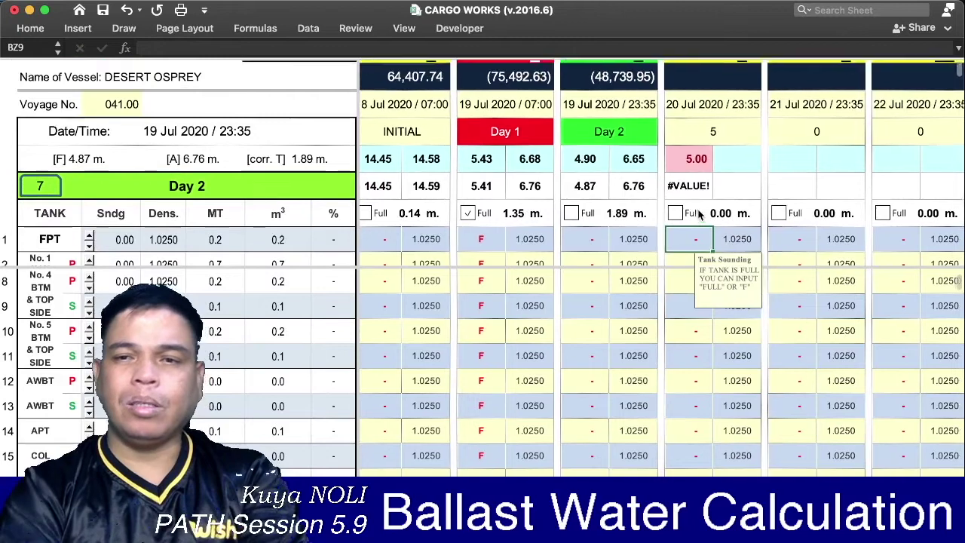
{"action": "scroll", "coordinate": [713, 211], "scroll_direction": "up", "scroll_amount": 2}
{"action": "left_click", "coordinate": [726, 200]}
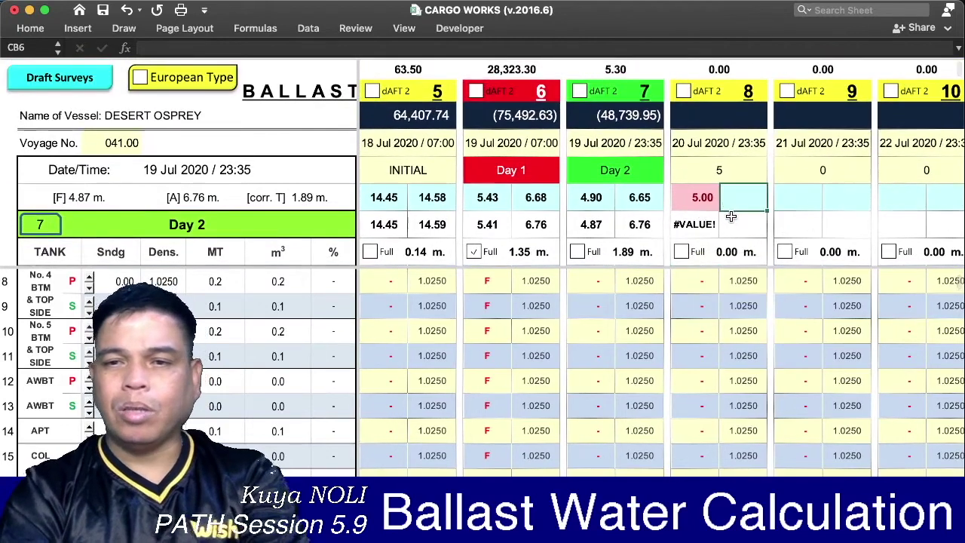
{"action": "type", "text": "7"}
{"action": "key", "text": "Return"}
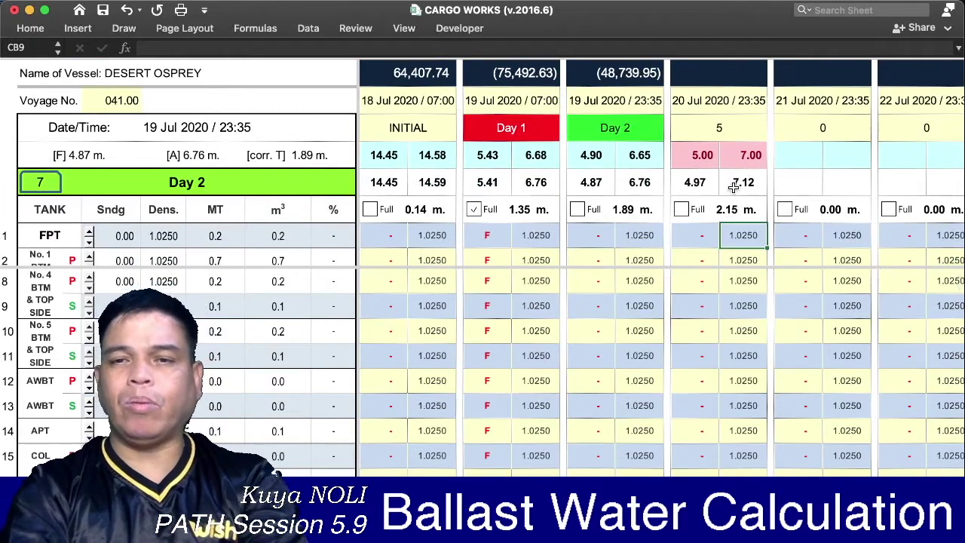
{"action": "scroll", "coordinate": [735, 188], "scroll_direction": "up", "scroll_amount": 2}
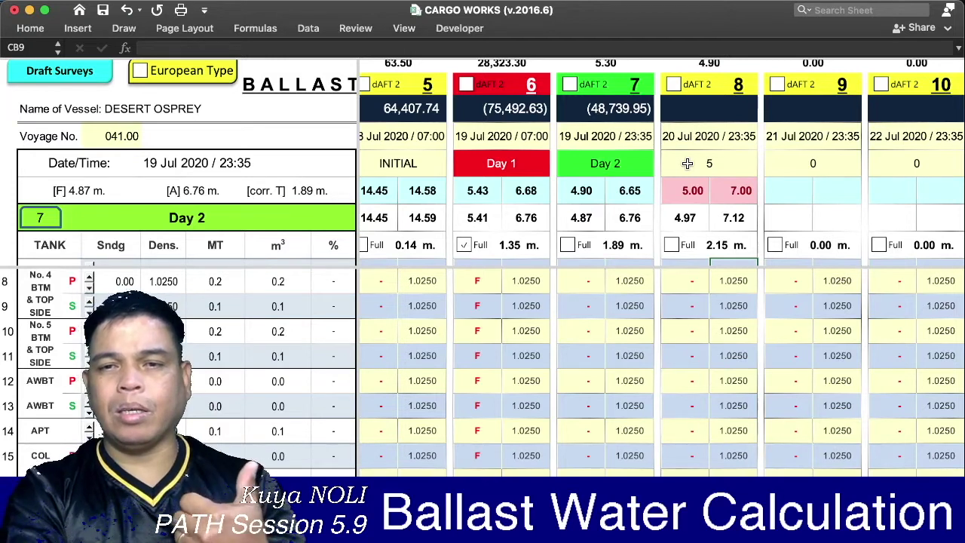
{"action": "scroll", "coordinate": [688, 165], "scroll_direction": "right", "scroll_amount": 1}
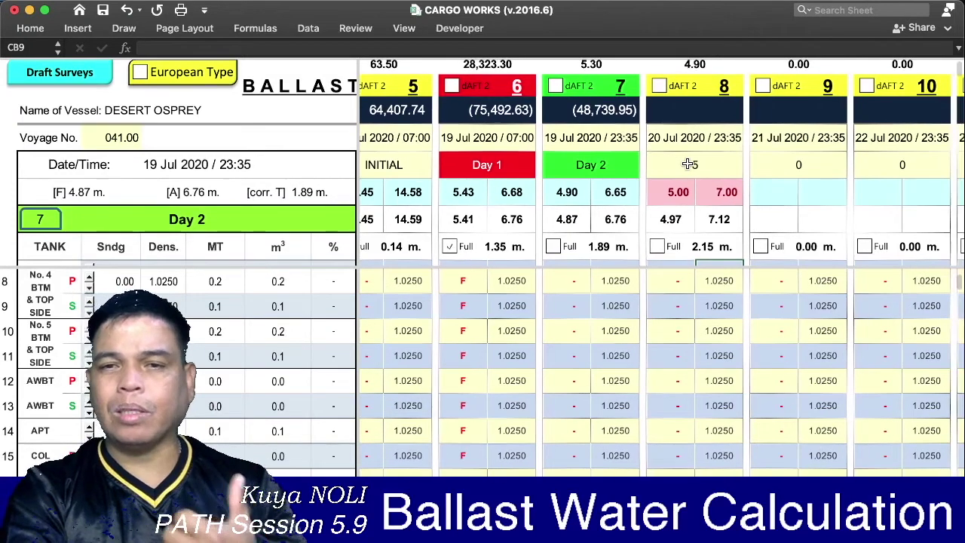
{"action": "left_click", "coordinate": [681, 138]}
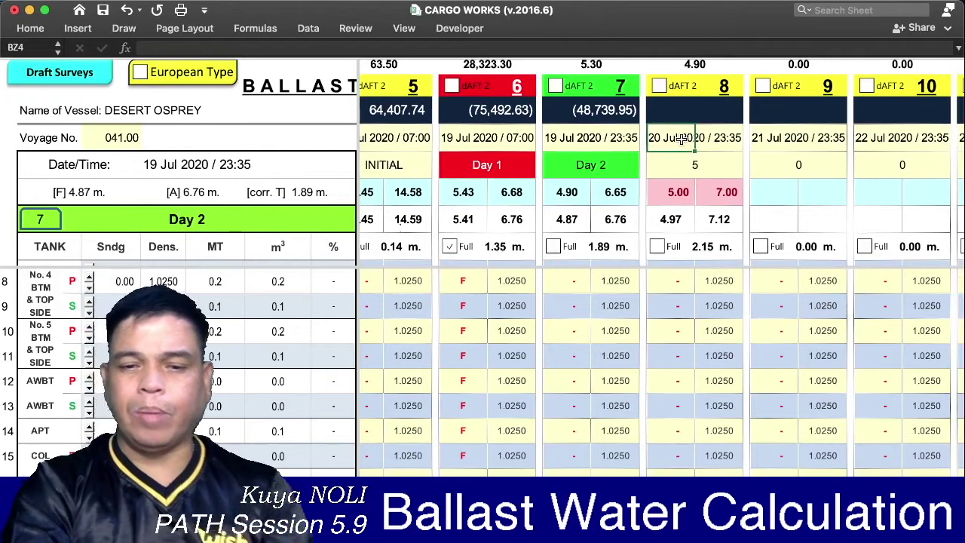
{"action": "type", "text": "kjhgjhg"}
{"action": "key", "text": "Return"}
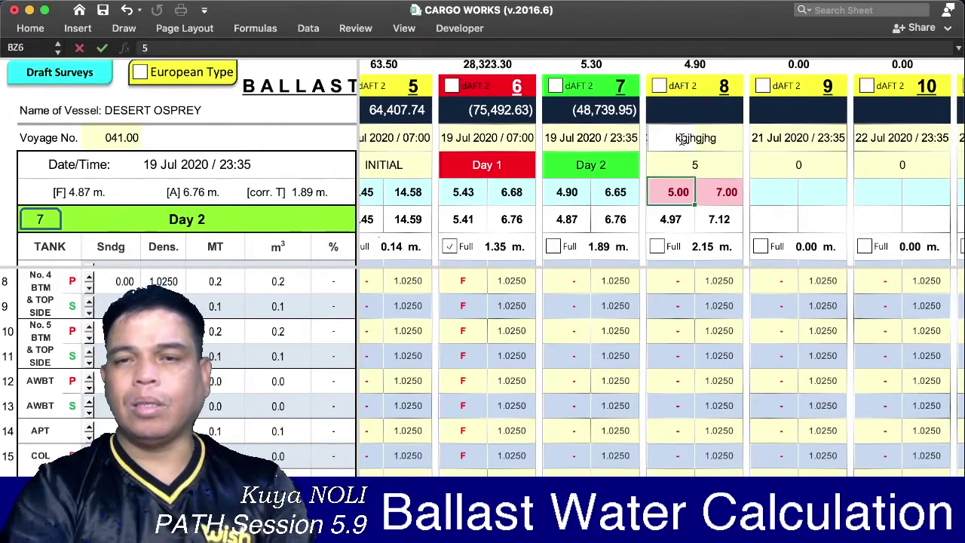
{"action": "left_click", "coordinate": [682, 139]}
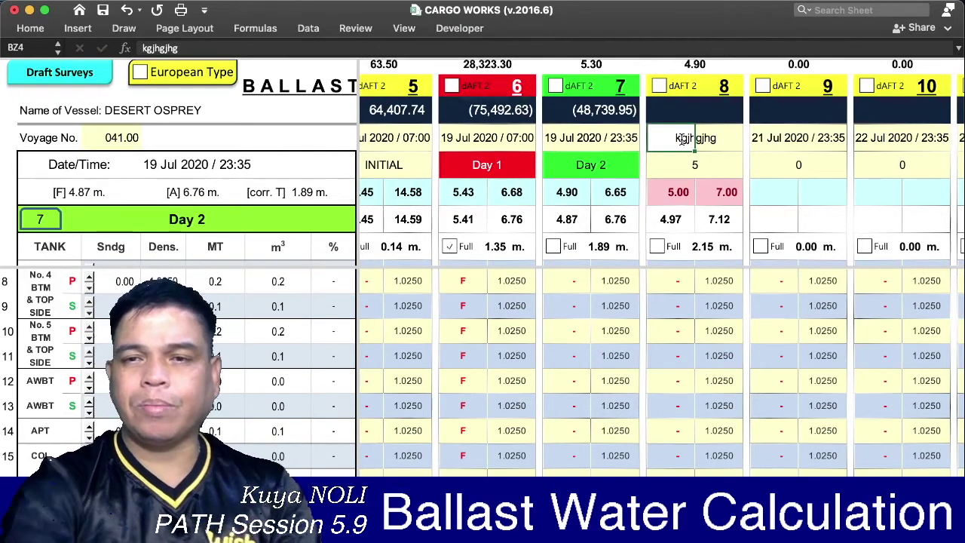
{"action": "key", "text": "Delete"}
{"action": "scroll", "coordinate": [689, 184], "scroll_direction": "down", "scroll_amount": 1}
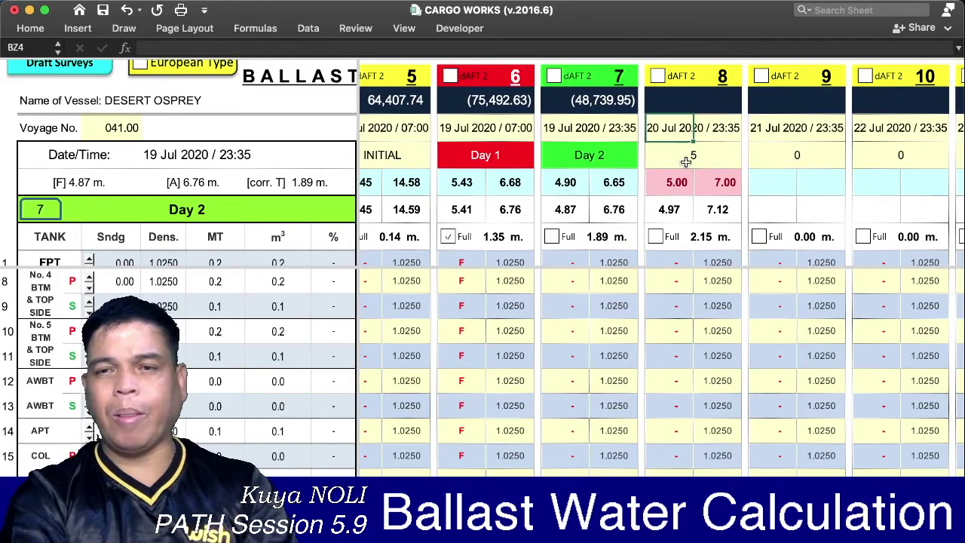
{"action": "scroll", "coordinate": [700, 203], "scroll_direction": "up", "scroll_amount": 2}
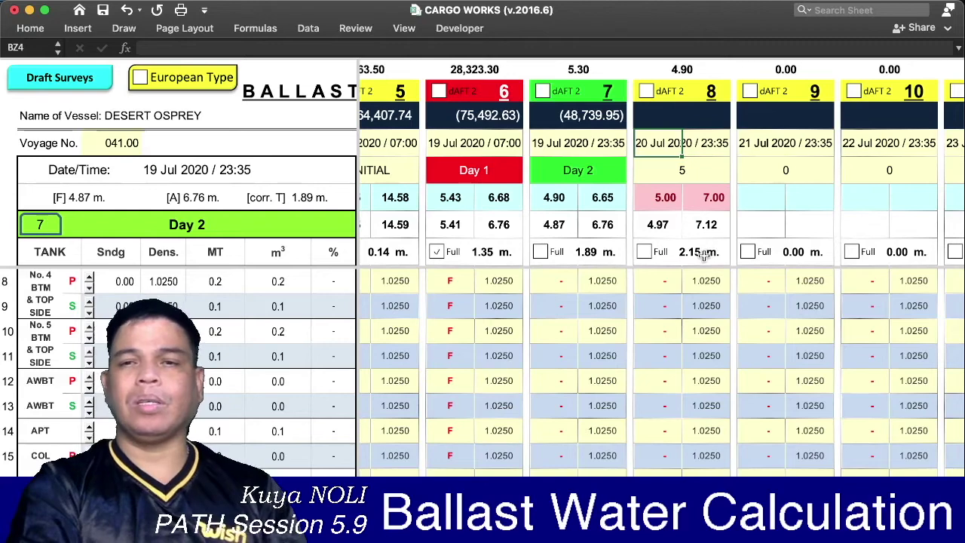
- Scroll left and up to show the Maximum / Sounding at Trim table with the FPT row at the top
{"action": "scroll", "coordinate": [703, 256], "scroll_direction": "left", "scroll_amount": 3}
{"action": "scroll", "coordinate": [702, 256], "scroll_direction": "left", "scroll_amount": 3}
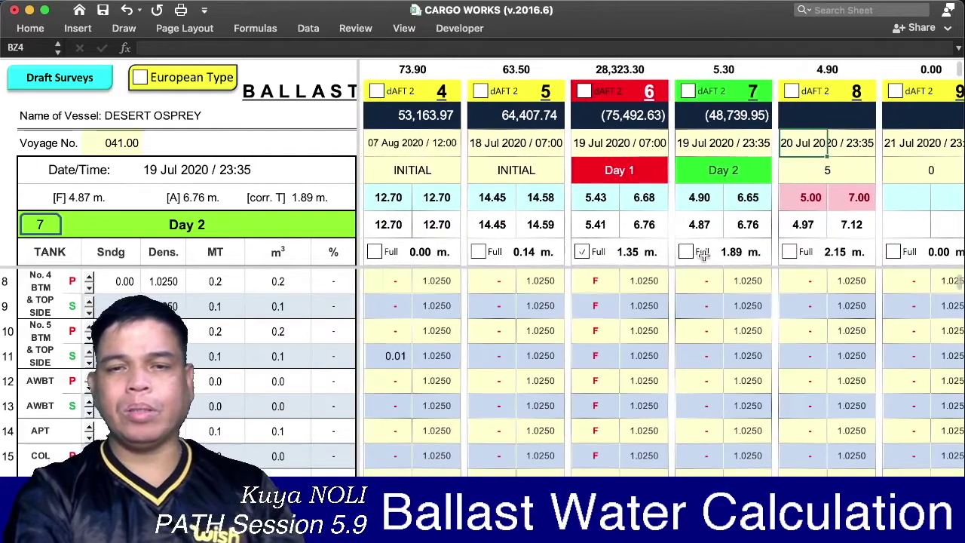
{"action": "scroll", "coordinate": [702, 256], "scroll_direction": "left", "scroll_amount": 5}
{"action": "scroll", "coordinate": [705, 260], "scroll_direction": "left", "scroll_amount": 5}
{"action": "scroll", "coordinate": [705, 260], "scroll_direction": "left", "scroll_amount": 6}
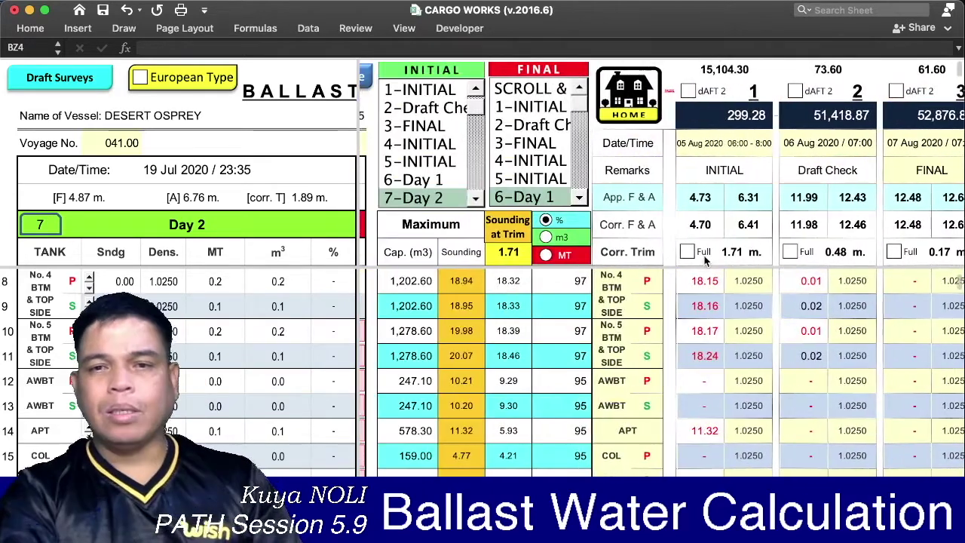
{"action": "scroll", "coordinate": [705, 260], "scroll_direction": "left", "scroll_amount": 1}
{"action": "scroll", "coordinate": [705, 260], "scroll_direction": "left", "scroll_amount": 1}
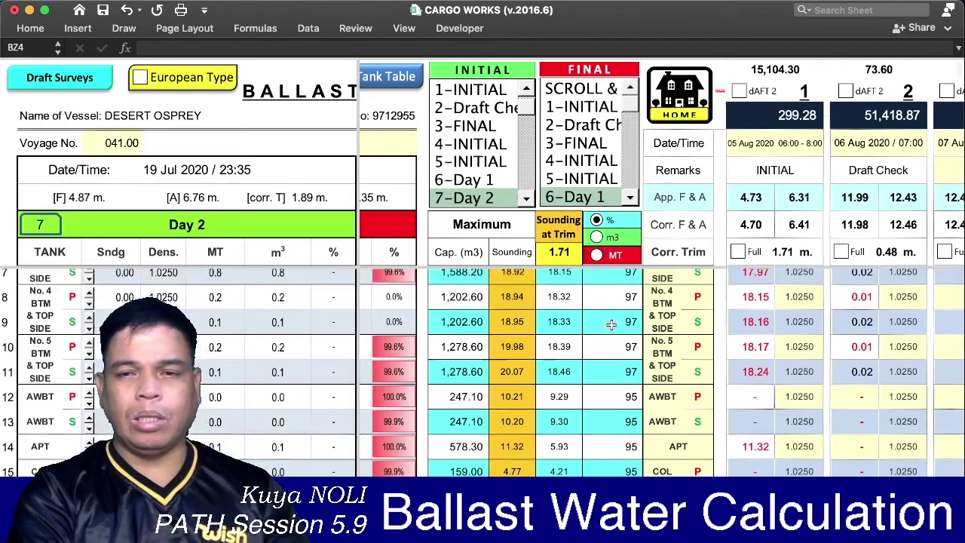
{"action": "scroll", "coordinate": [612, 301], "scroll_direction": "right", "scroll_amount": 1}
{"action": "scroll", "coordinate": [612, 324], "scroll_direction": "up", "scroll_amount": 7}
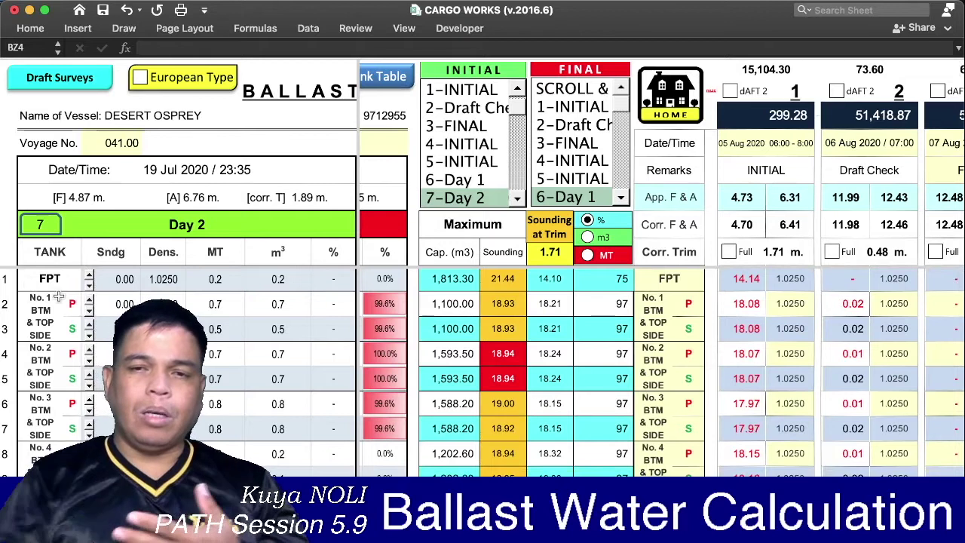
- Change the sounding-at-trim value from 1.71 to 2.00
{"action": "left_click", "coordinate": [548, 254]}
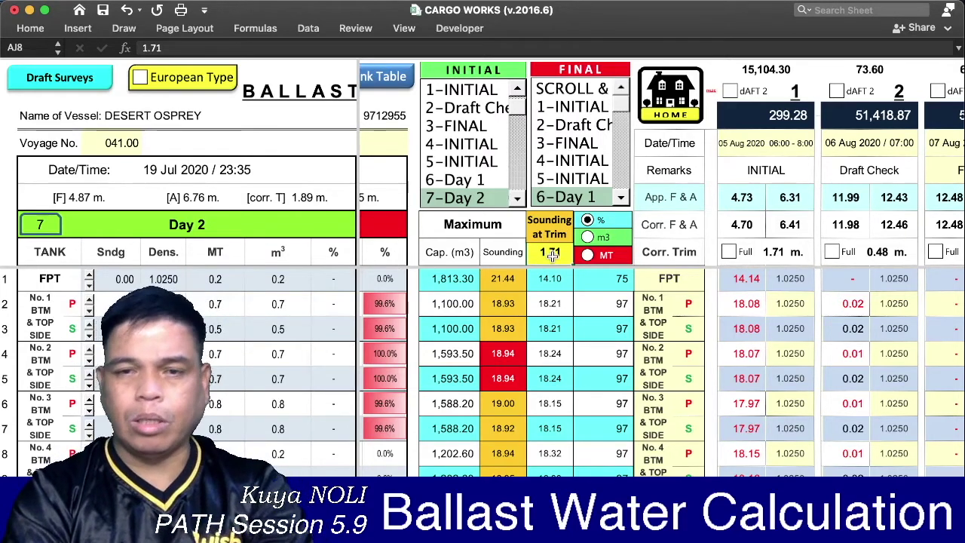
{"action": "type", "text": "2"}
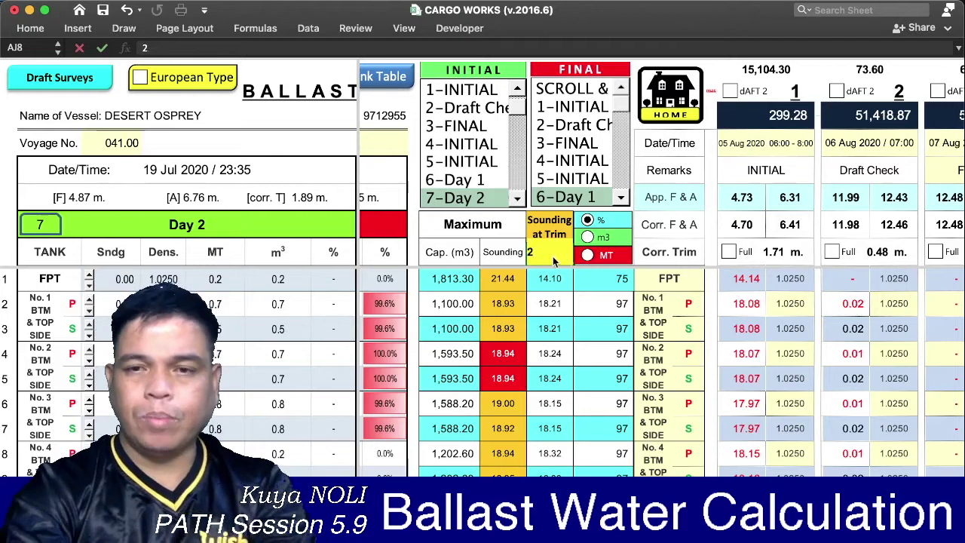
{"action": "key", "text": "Return"}
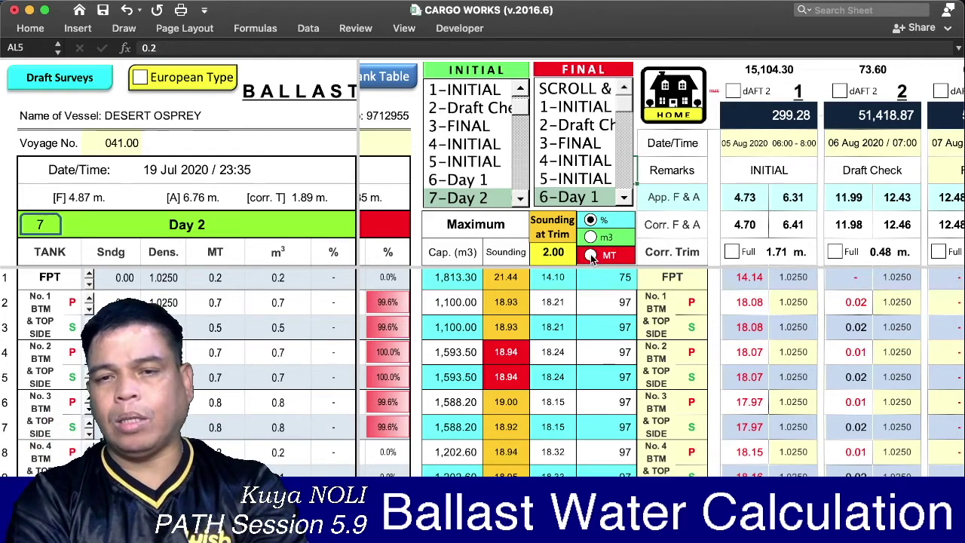
- Switch the maximum limits to MT and raise the FPT maximum from 75 to 200
{"action": "left_click", "coordinate": [590, 254]}
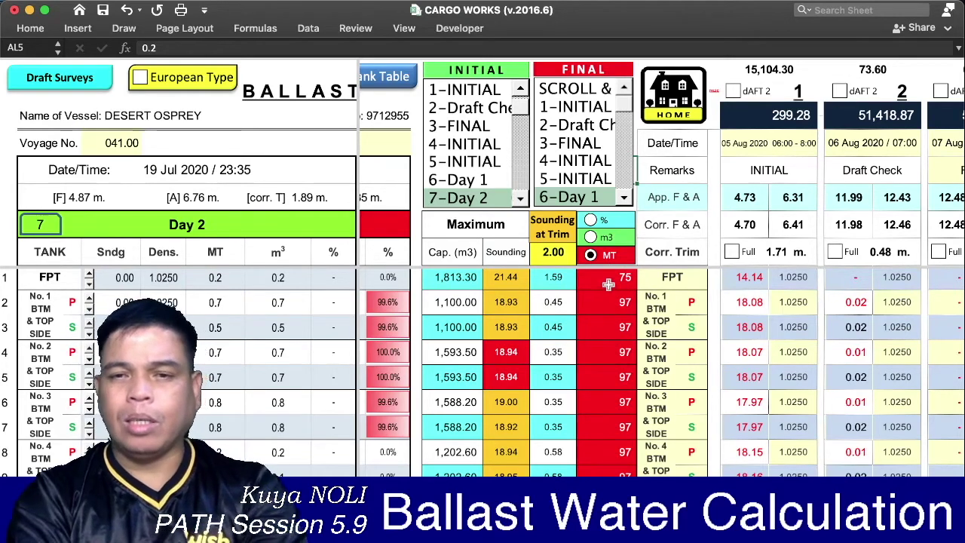
{"action": "left_click", "coordinate": [608, 280]}
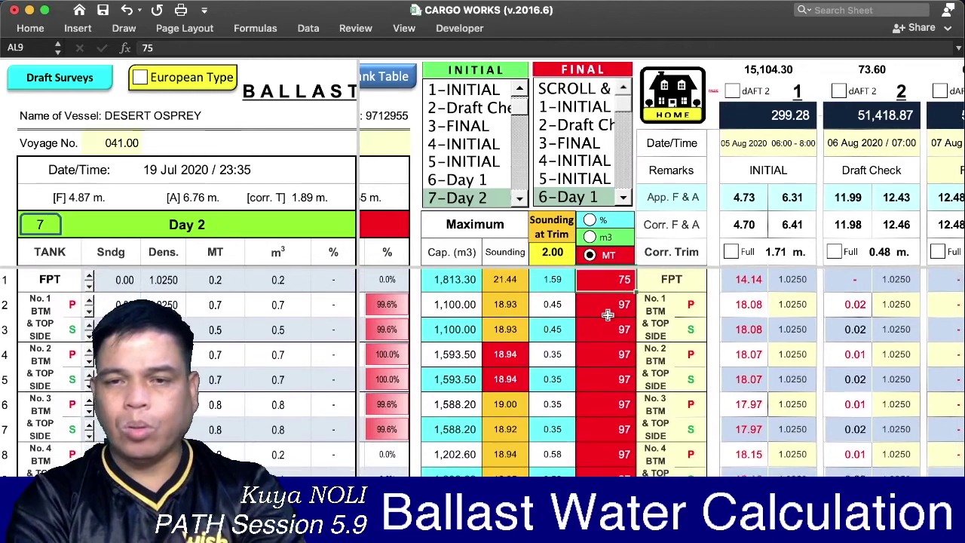
{"action": "type", "text": "200"}
{"action": "key", "text": "Return"}
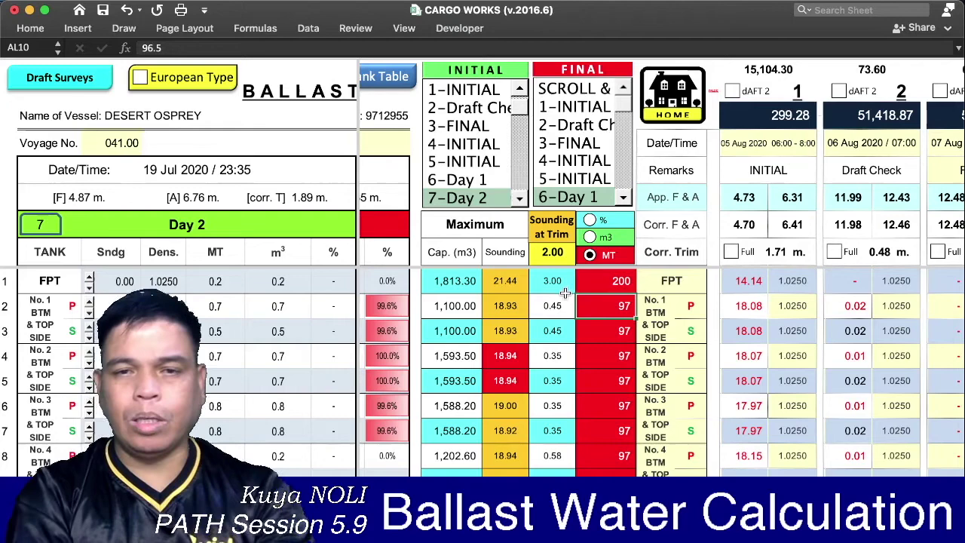
{"action": "left_click", "coordinate": [391, 79]}
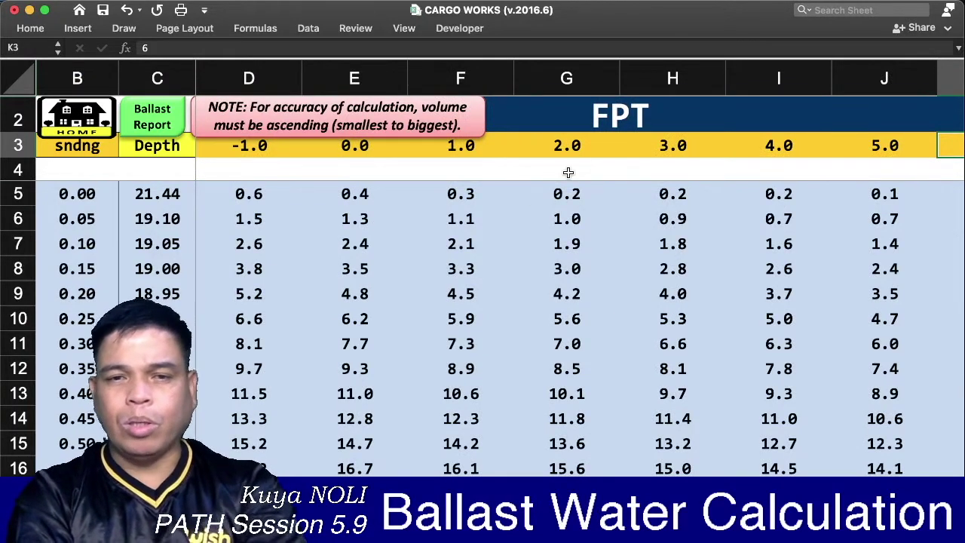
{"action": "scroll", "coordinate": [560, 364], "scroll_direction": "down", "scroll_amount": 2}
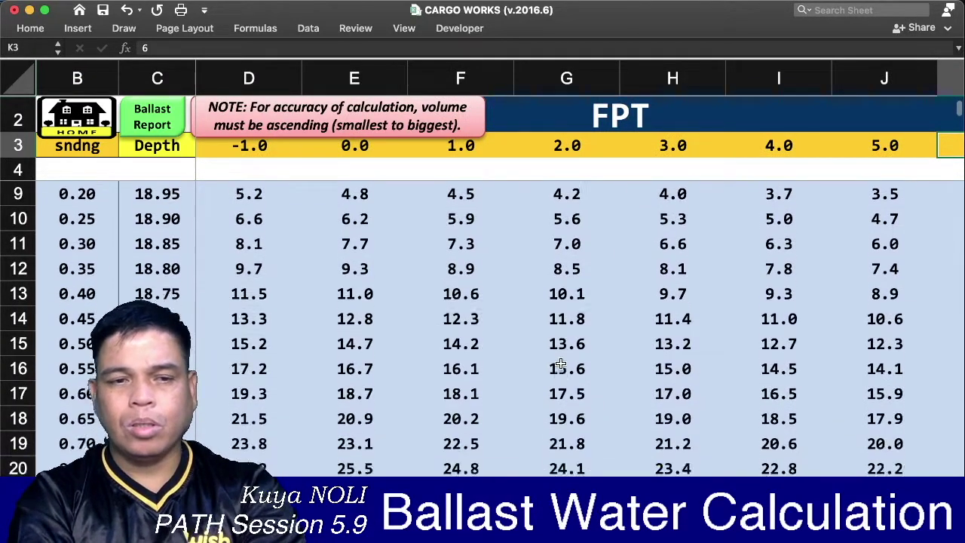
{"action": "scroll", "coordinate": [560, 365], "scroll_direction": "down", "scroll_amount": 2}
{"action": "scroll", "coordinate": [561, 364], "scroll_direction": "down", "scroll_amount": 3}
{"action": "scroll", "coordinate": [560, 364], "scroll_direction": "down", "scroll_amount": 2}
{"action": "scroll", "coordinate": [560, 365], "scroll_direction": "down", "scroll_amount": 3}
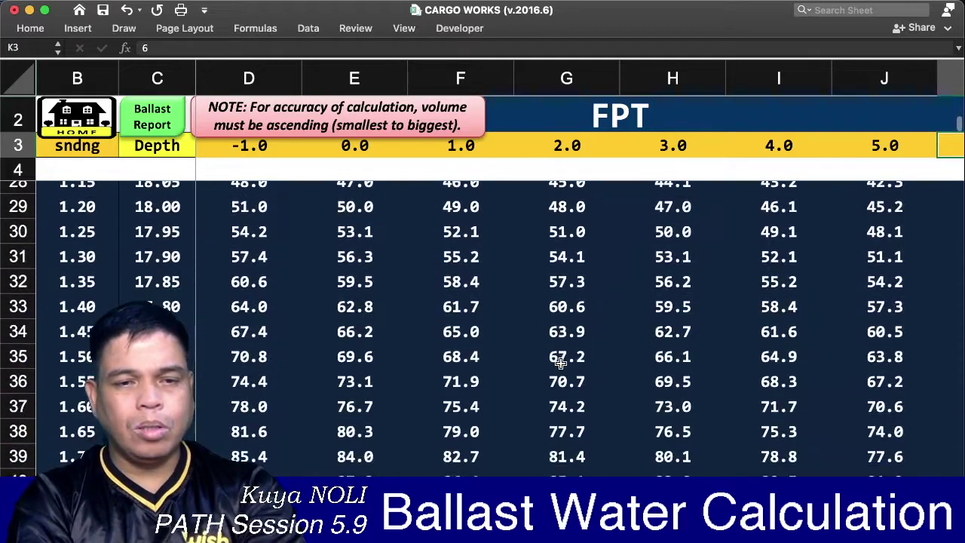
{"action": "scroll", "coordinate": [561, 365], "scroll_direction": "down", "scroll_amount": 4}
{"action": "scroll", "coordinate": [561, 364], "scroll_direction": "down", "scroll_amount": 3}
{"action": "scroll", "coordinate": [561, 365], "scroll_direction": "down", "scroll_amount": 3}
{"action": "scroll", "coordinate": [560, 365], "scroll_direction": "down", "scroll_amount": 3}
{"action": "scroll", "coordinate": [560, 364], "scroll_direction": "down", "scroll_amount": 3}
{"action": "scroll", "coordinate": [561, 363], "scroll_direction": "down", "scroll_amount": 1}
{"action": "scroll", "coordinate": [560, 364], "scroll_direction": "down", "scroll_amount": 2}
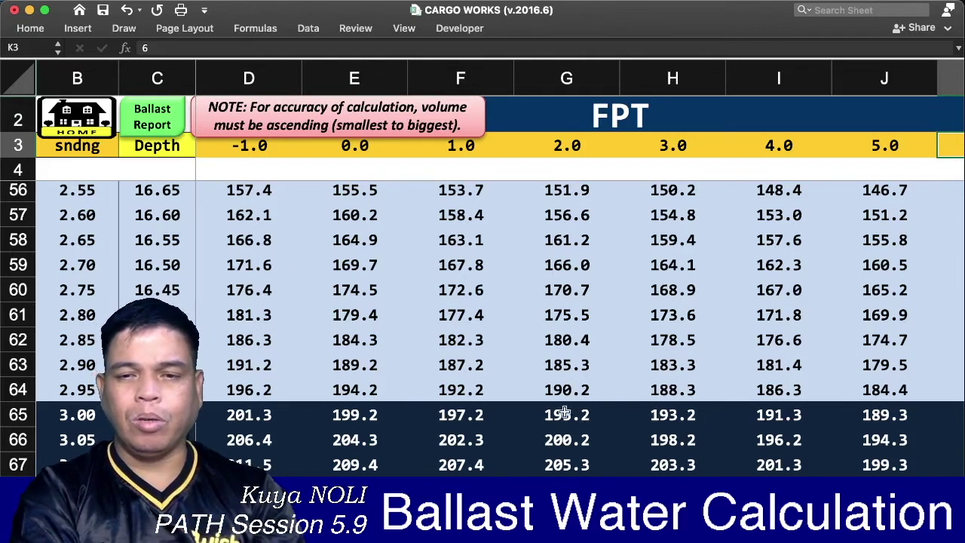
- On the Ballast Report, lower the FPT final maximum in AL9 from 200 to 195
{"action": "left_click", "coordinate": [149, 127]}
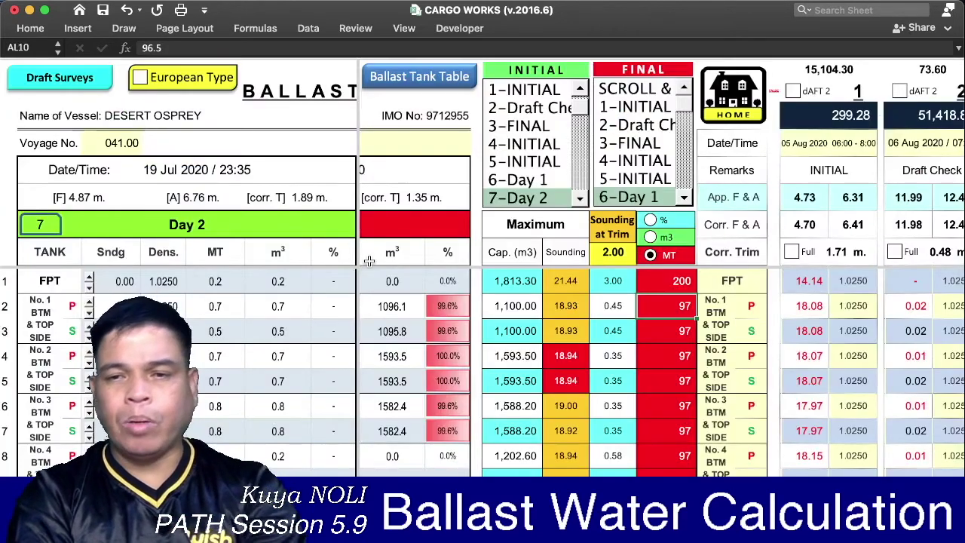
{"action": "left_click", "coordinate": [666, 281]}
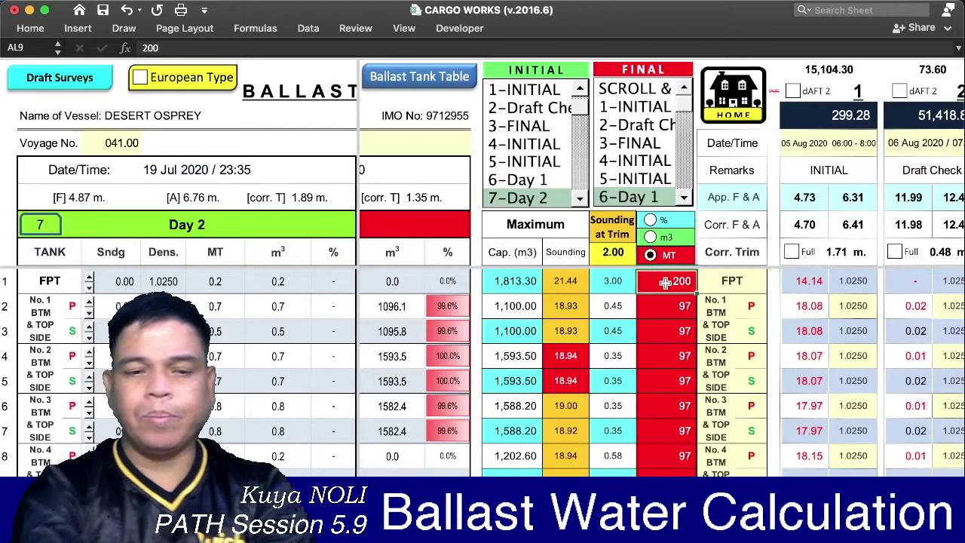
{"action": "type", "text": "195"}
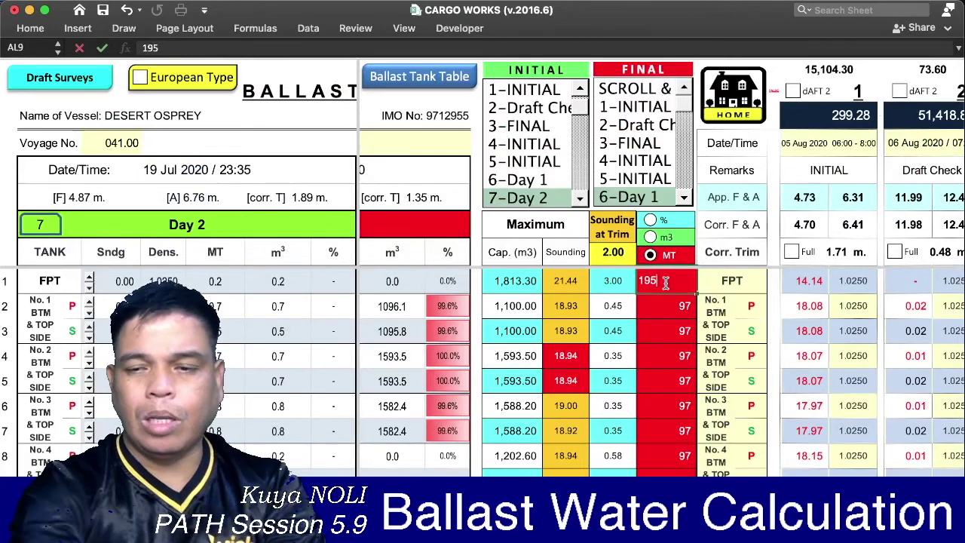
{"action": "key", "text": "Return"}
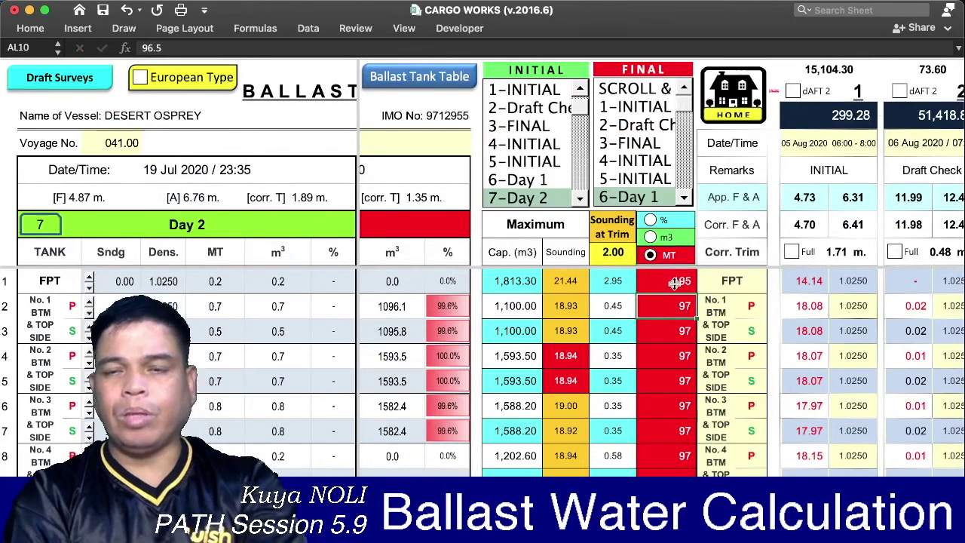
- Check the FPT maximum against the Ballast Tank Table, then return to the Ballast Report
{"action": "left_click", "coordinate": [669, 281]}
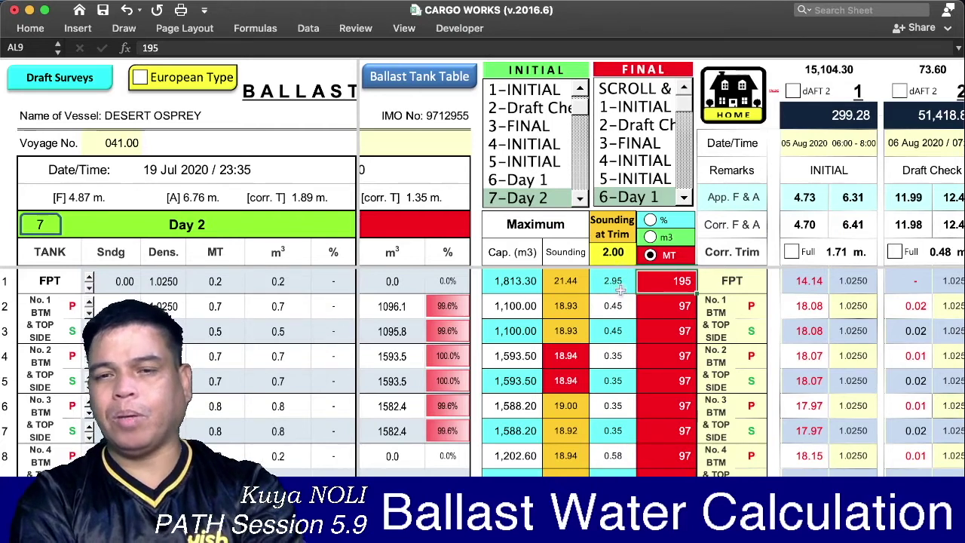
{"action": "left_click", "coordinate": [437, 75]}
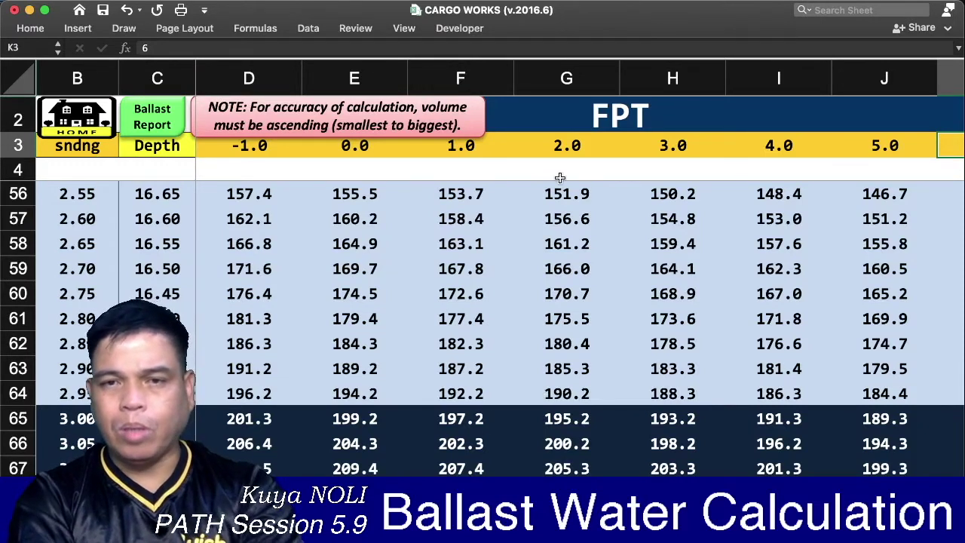
{"action": "left_click", "coordinate": [138, 132]}
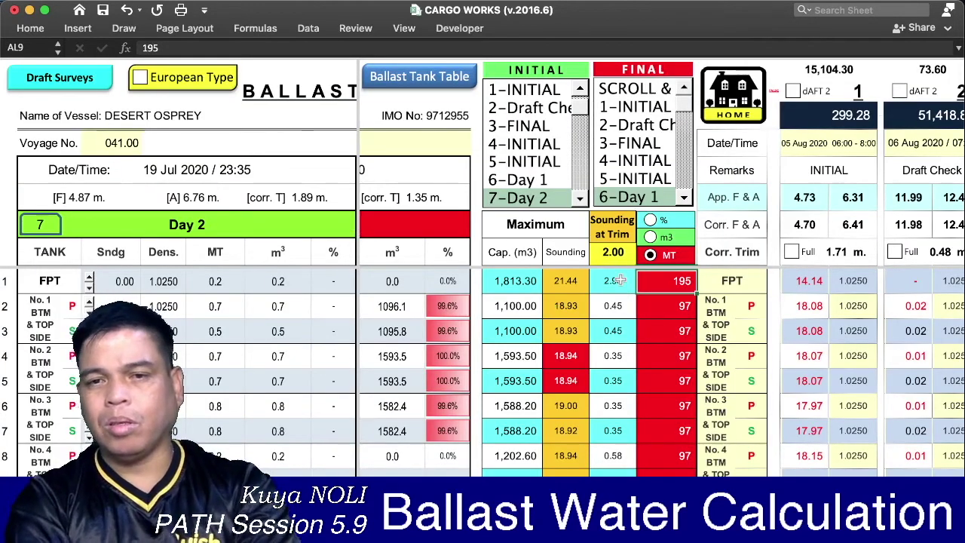
- Switch the maximums to m³ and review the first five tank maximums, ending on FPT's 195
{"action": "left_click", "coordinate": [651, 237]}
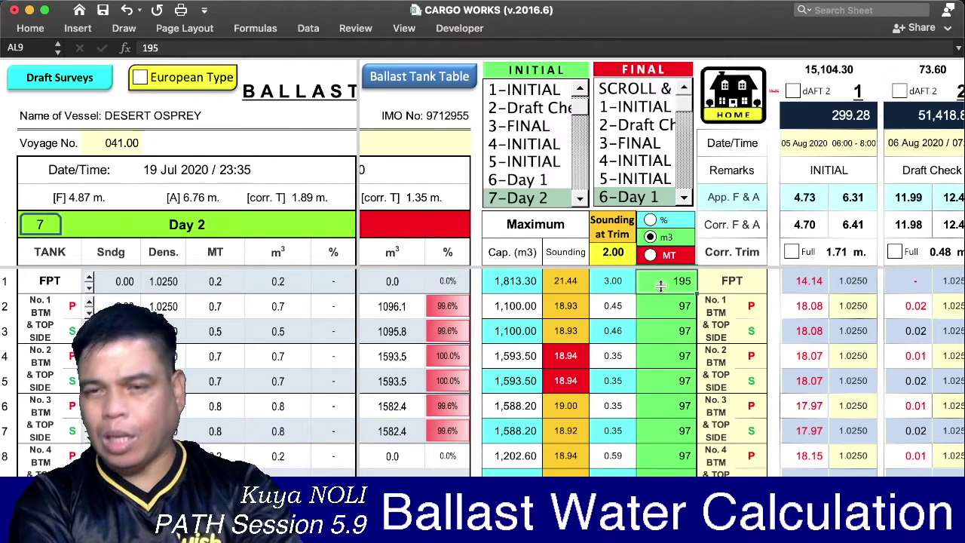
{"action": "left_click_drag", "start_coordinate": [660, 285], "coordinate": [670, 388]}
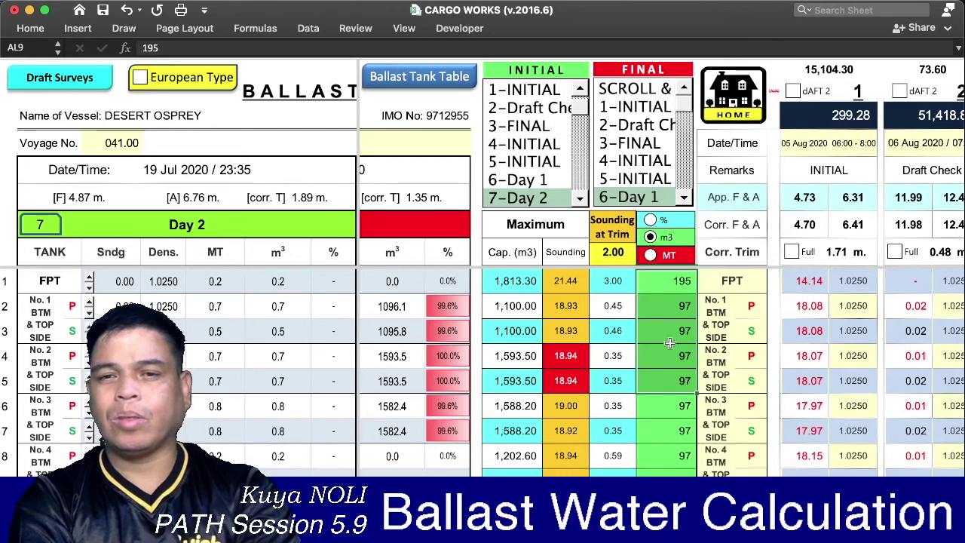
{"action": "left_click", "coordinate": [668, 285]}
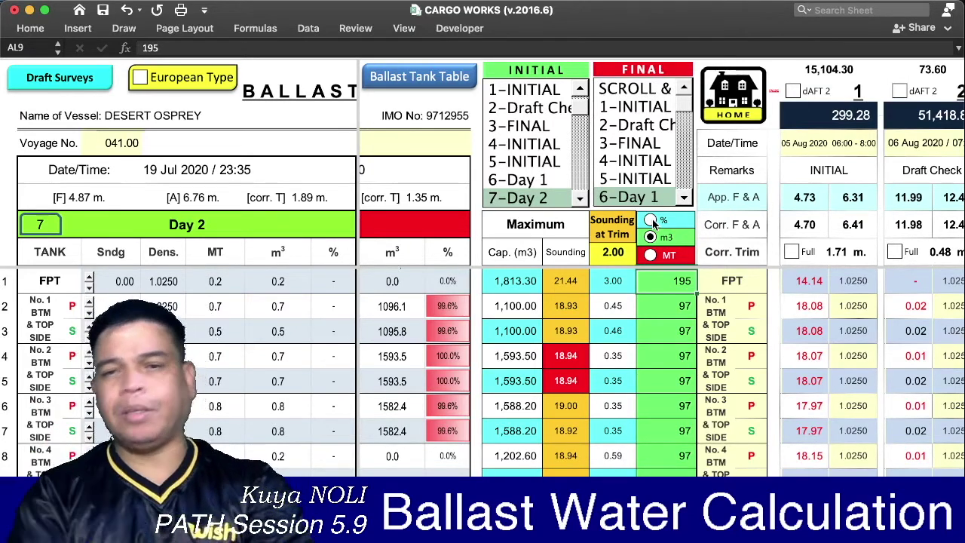
- Switch the maximums to percentages and set the FPT maximum in AL9 to 95%
{"action": "left_click", "coordinate": [650, 221]}
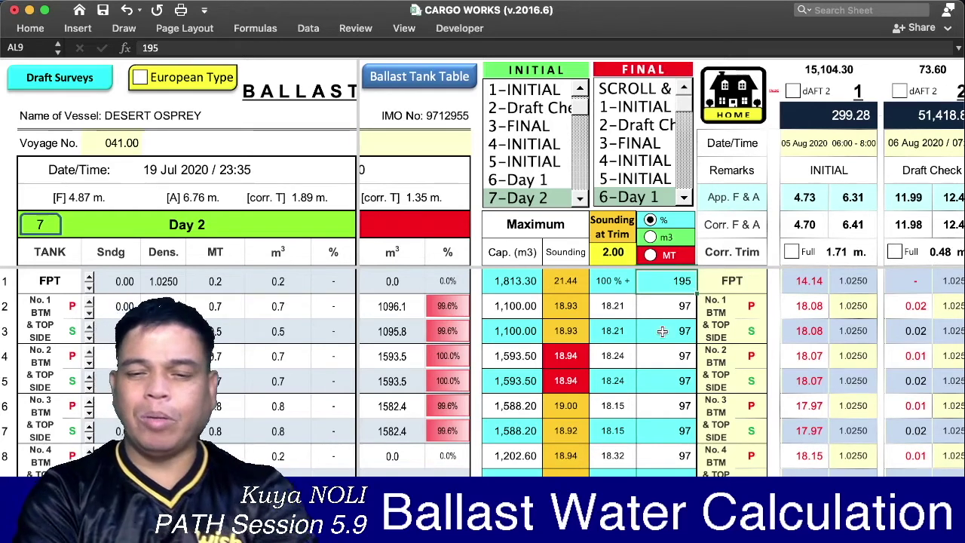
{"action": "type", "text": "95"}
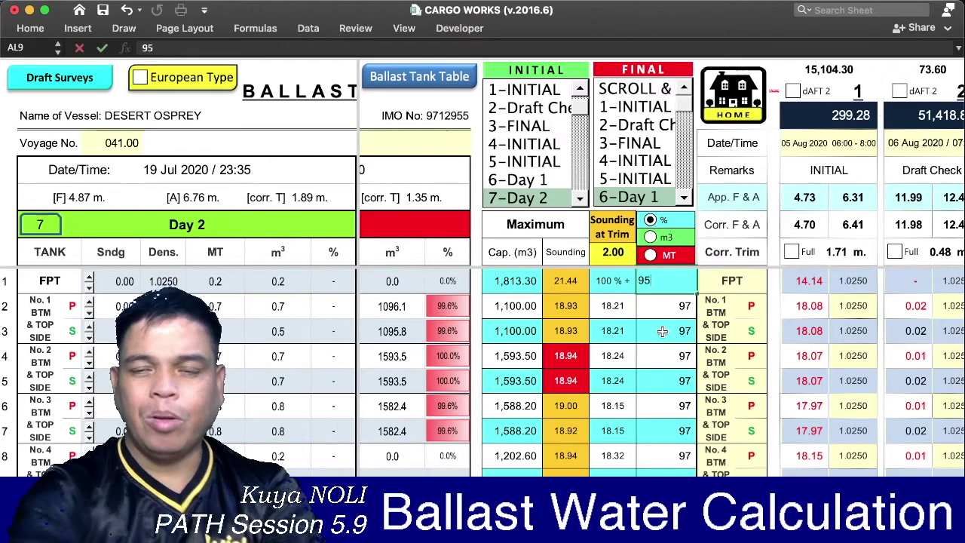
{"action": "key", "text": "Return"}
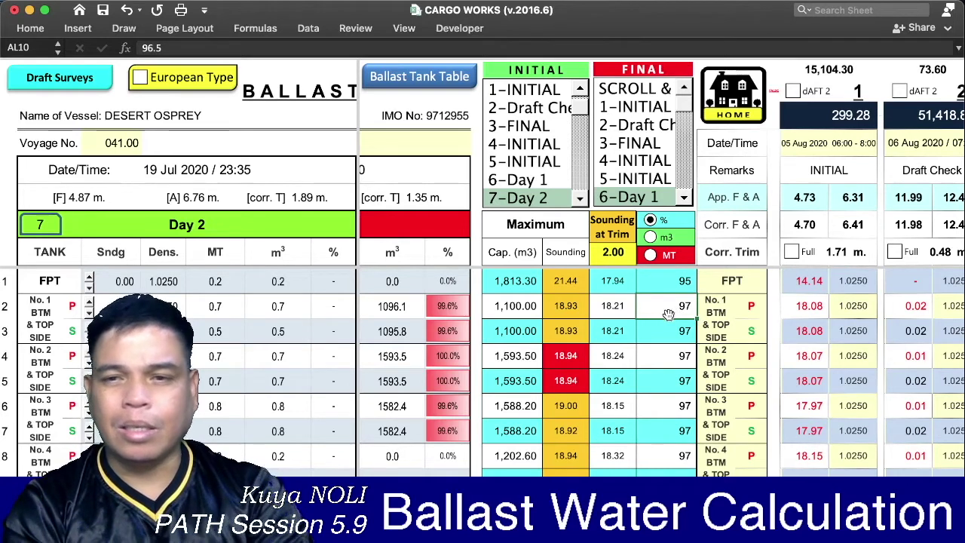
- Load the 1-INITIAL survey (05 Aug 2020) into the report and reselect the FPT maximum of 95
{"action": "scroll", "coordinate": [668, 314], "scroll_direction": "right", "scroll_amount": 1}
{"action": "scroll", "coordinate": [453, 301], "scroll_direction": "right", "scroll_amount": 1}
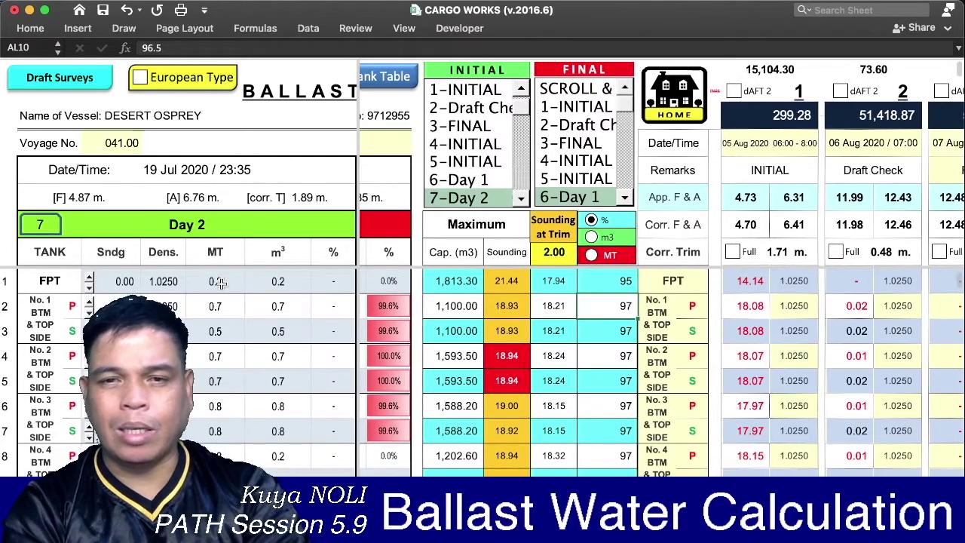
{"action": "left_click", "coordinate": [476, 90]}
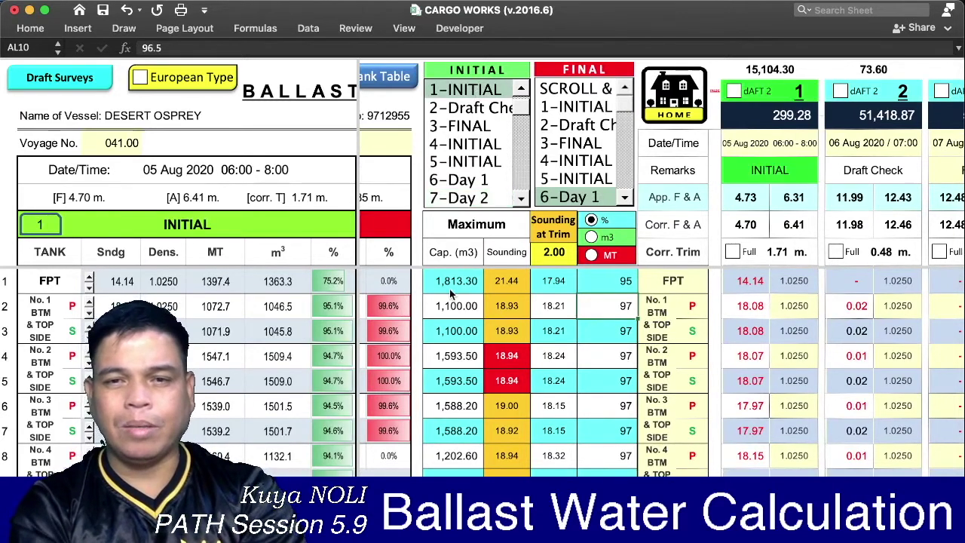
{"action": "scroll", "coordinate": [594, 321], "scroll_direction": "right", "scroll_amount": 2}
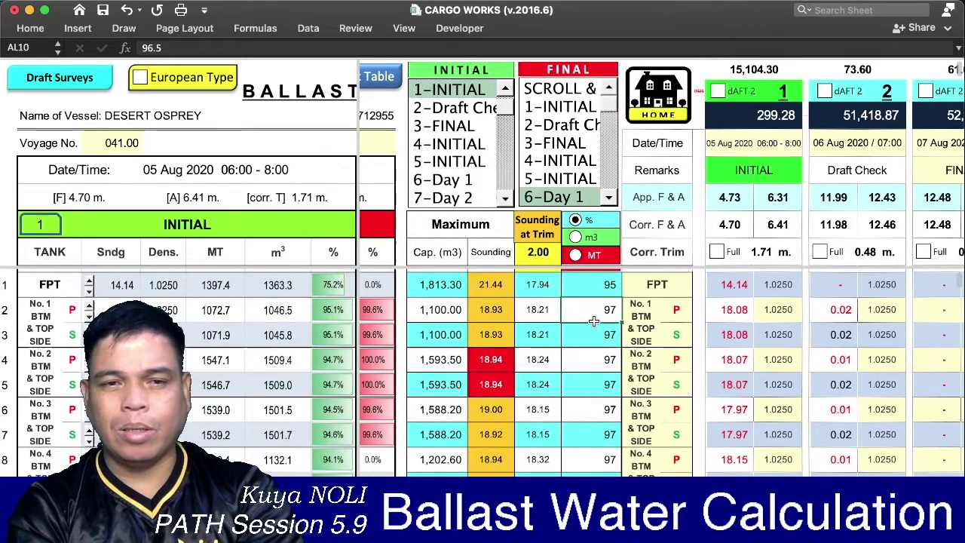
{"action": "scroll", "coordinate": [594, 322], "scroll_direction": "down", "scroll_amount": 1}
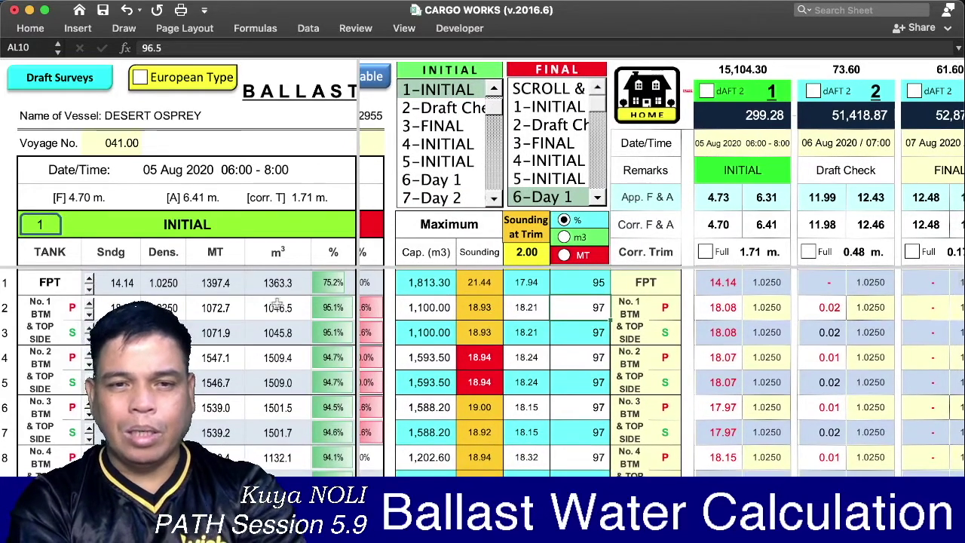
{"action": "left_click", "coordinate": [587, 282]}
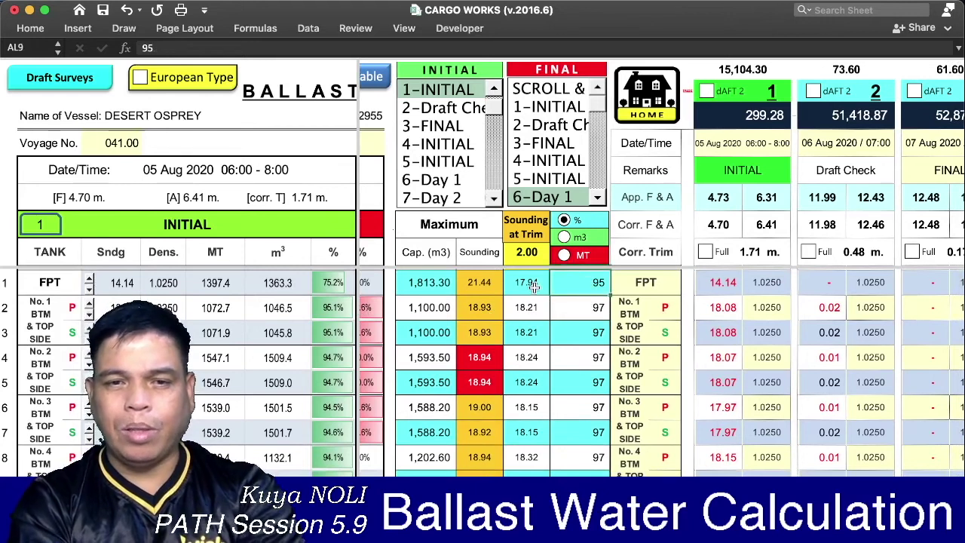
- Replace the INITIAL survey's FPT sounding of 14.14 with 17.94, giving 1766.7 MT at 95.1%
{"action": "left_click", "coordinate": [720, 282]}
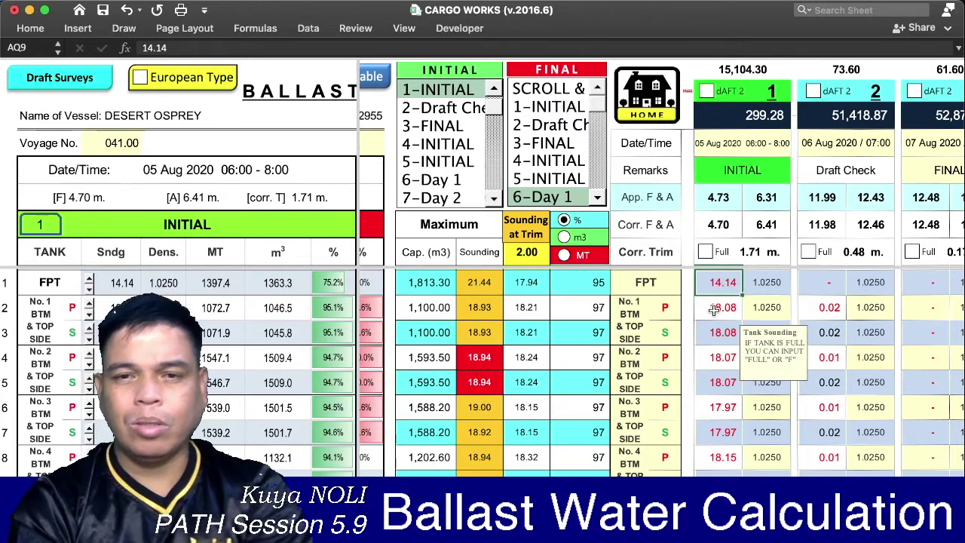
{"action": "type", "text": "17.94"}
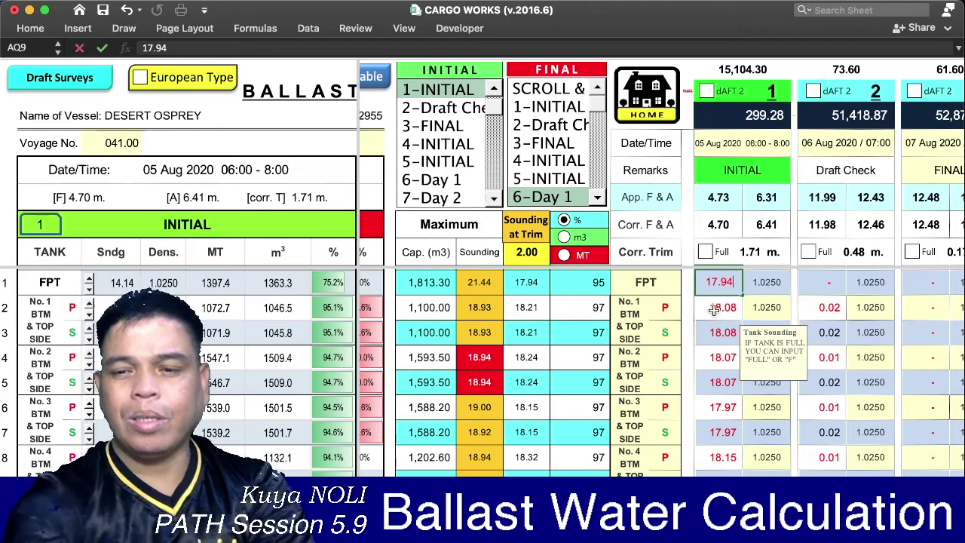
{"action": "left_click", "coordinate": [713, 309]}
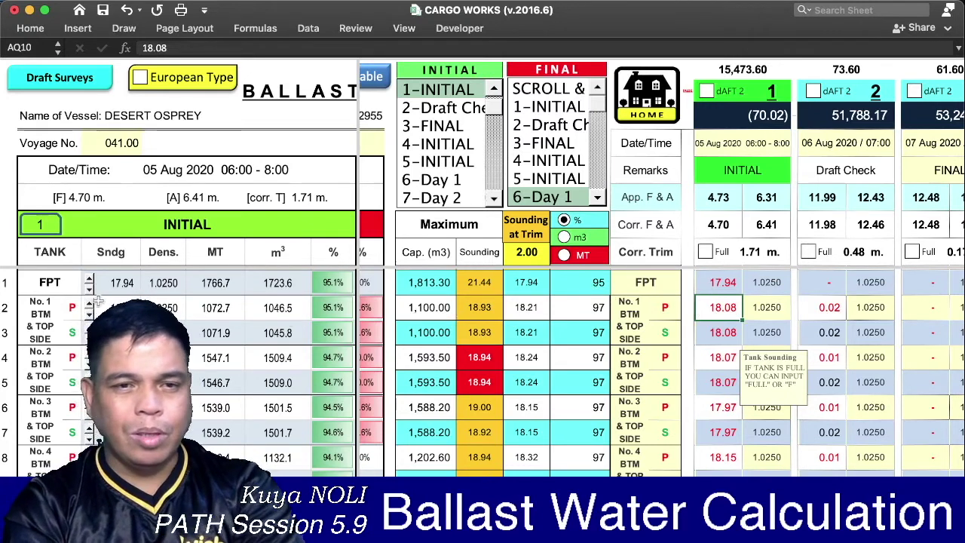
{"action": "scroll", "coordinate": [183, 317], "scroll_direction": "down", "scroll_amount": 1}
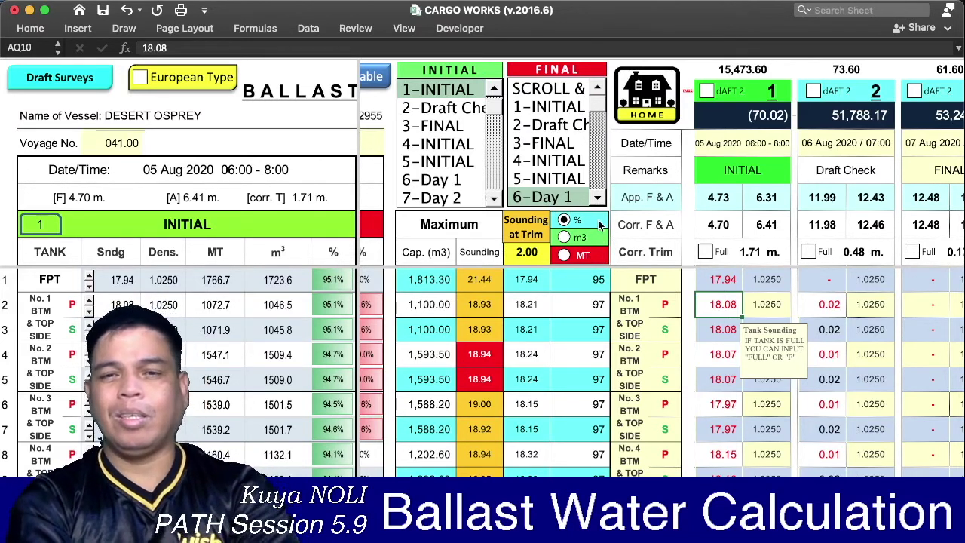
- Select the 2.00 trim cell and scroll the right pane across to survey columns 27–30
{"action": "left_click", "coordinate": [527, 254]}
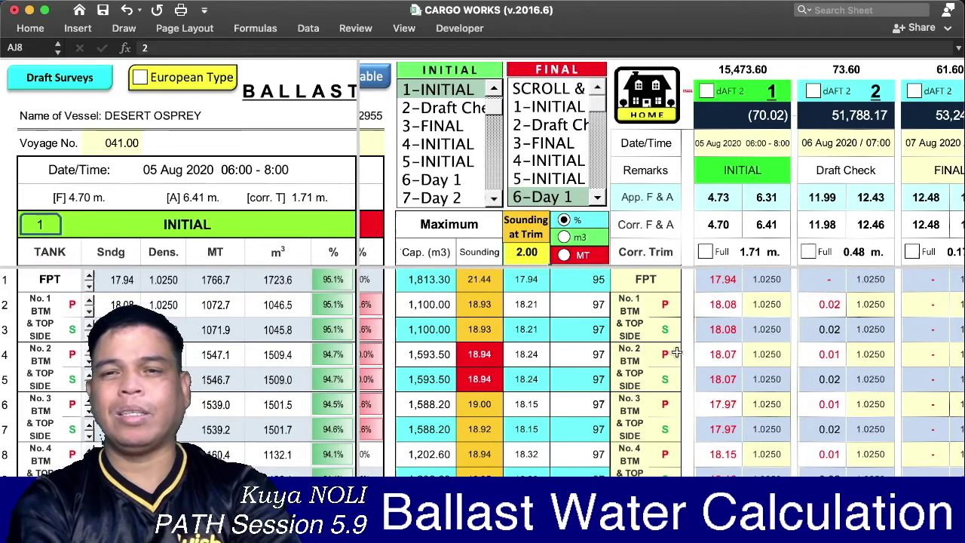
{"action": "scroll", "coordinate": [733, 352], "scroll_direction": "right", "scroll_amount": 2}
{"action": "scroll", "coordinate": [733, 353], "scroll_direction": "up", "scroll_amount": 1}
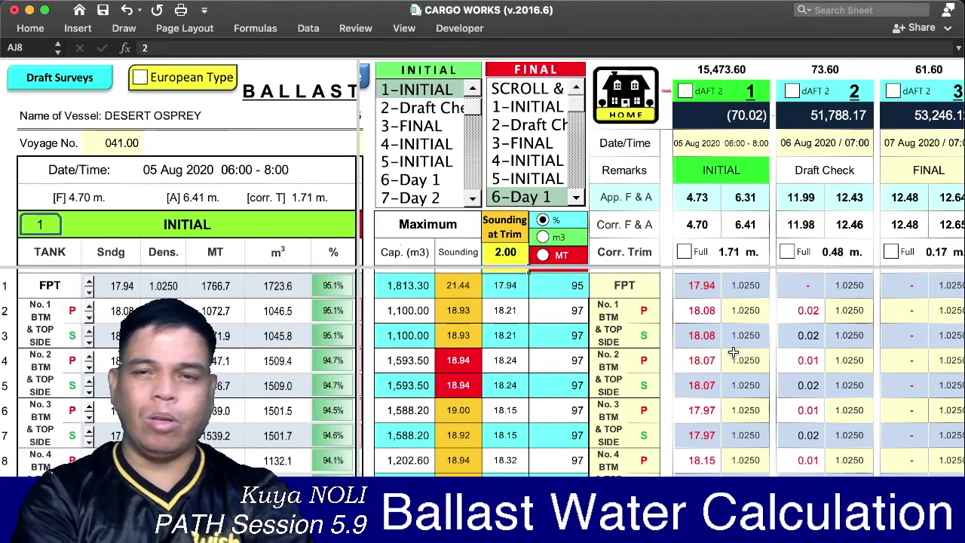
{"action": "scroll", "coordinate": [938, 376], "scroll_direction": "right", "scroll_amount": 3}
{"action": "scroll", "coordinate": [938, 376], "scroll_direction": "right", "scroll_amount": 5}
{"action": "scroll", "coordinate": [938, 377], "scroll_direction": "right", "scroll_amount": 7}
{"action": "scroll", "coordinate": [938, 377], "scroll_direction": "right", "scroll_amount": 8}
{"action": "scroll", "coordinate": [938, 376], "scroll_direction": "right", "scroll_amount": 5}
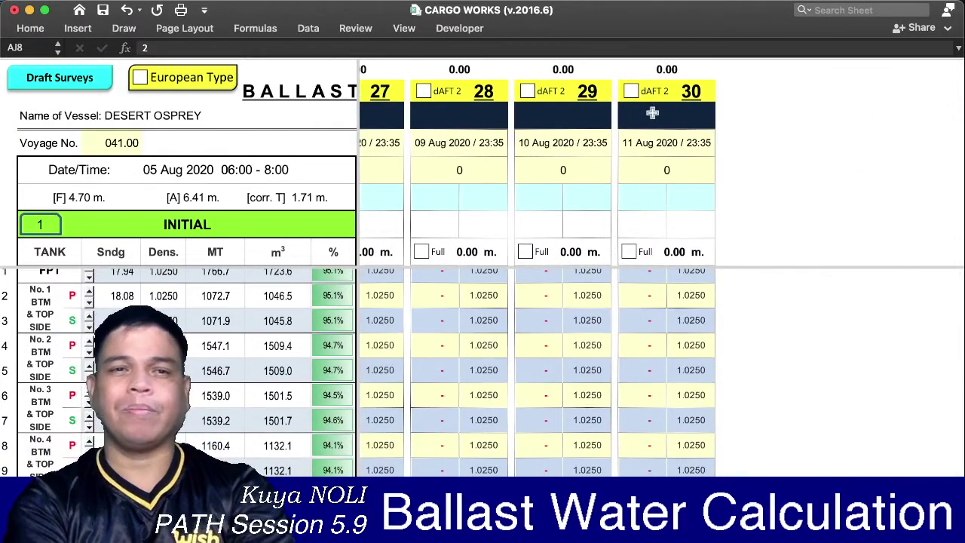
- Open the Draft Surveys sheet and scroll across its panels and back
{"action": "left_click", "coordinate": [63, 80]}
{"action": "scroll", "coordinate": [441, 247], "scroll_direction": "right", "scroll_amount": 5}
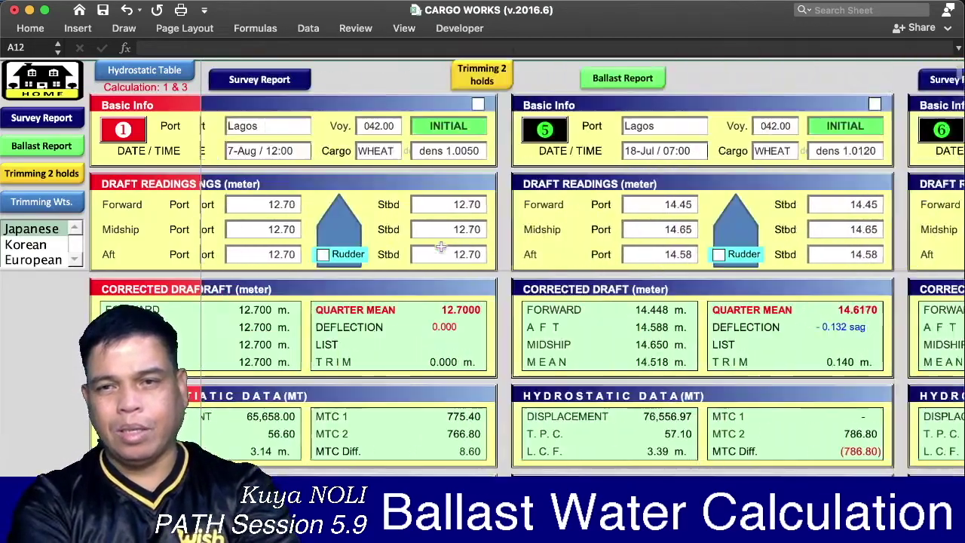
{"action": "scroll", "coordinate": [442, 247], "scroll_direction": "right", "scroll_amount": 10}
{"action": "scroll", "coordinate": [441, 247], "scroll_direction": "right", "scroll_amount": 10}
{"action": "scroll", "coordinate": [441, 247], "scroll_direction": "right", "scroll_amount": 10}
{"action": "scroll", "coordinate": [441, 247], "scroll_direction": "right", "scroll_amount": 10}
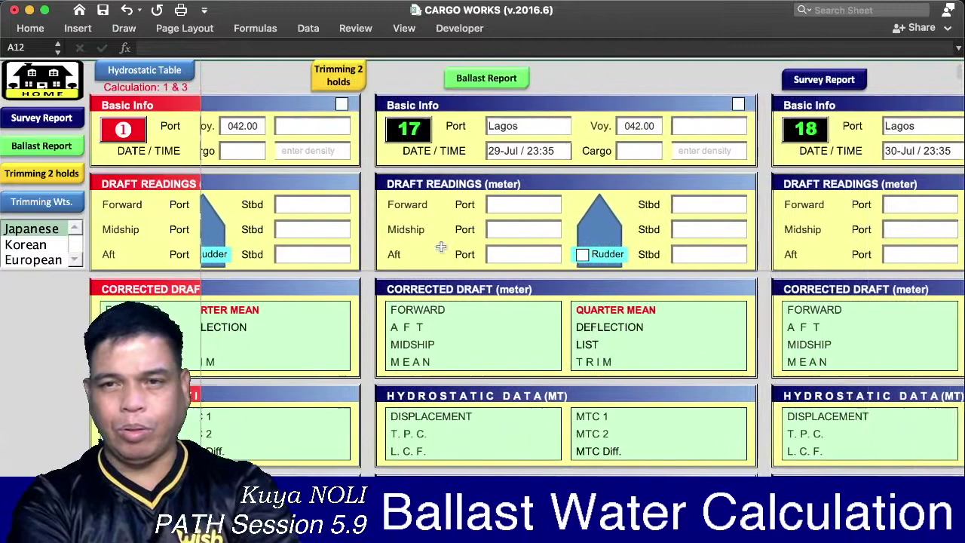
{"action": "scroll", "coordinate": [536, 252], "scroll_direction": "right", "scroll_amount": 10}
{"action": "scroll", "coordinate": [535, 252], "scroll_direction": "right", "scroll_amount": 2}
{"action": "scroll", "coordinate": [535, 251], "scroll_direction": "right", "scroll_amount": 2}
{"action": "scroll", "coordinate": [536, 251], "scroll_direction": "right", "scroll_amount": 2}
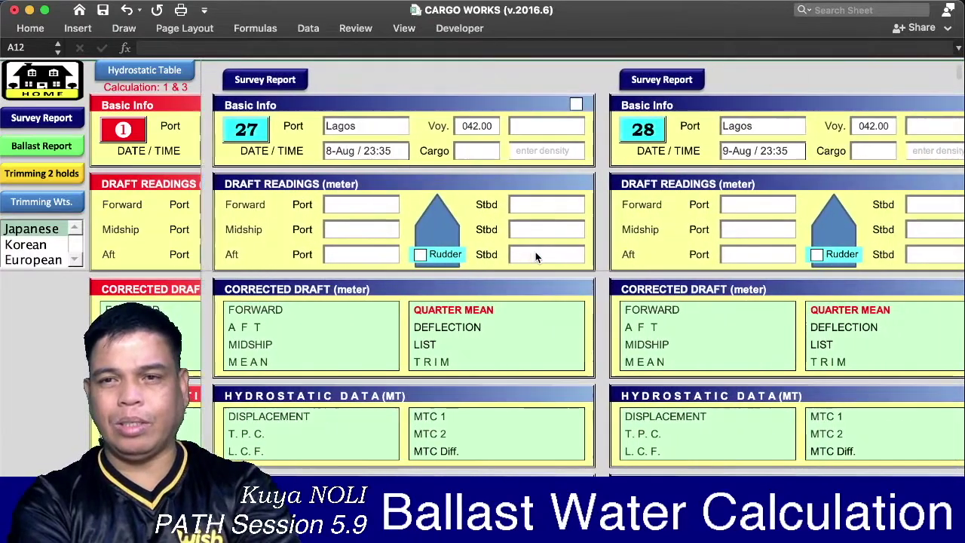
{"action": "scroll", "coordinate": [535, 257], "scroll_direction": "right", "scroll_amount": 10}
{"action": "scroll", "coordinate": [536, 257], "scroll_direction": "right", "scroll_amount": 10}
{"action": "scroll", "coordinate": [551, 227], "scroll_direction": "right", "scroll_amount": 8}
{"action": "scroll", "coordinate": [573, 106], "scroll_direction": "right", "scroll_amount": 3}
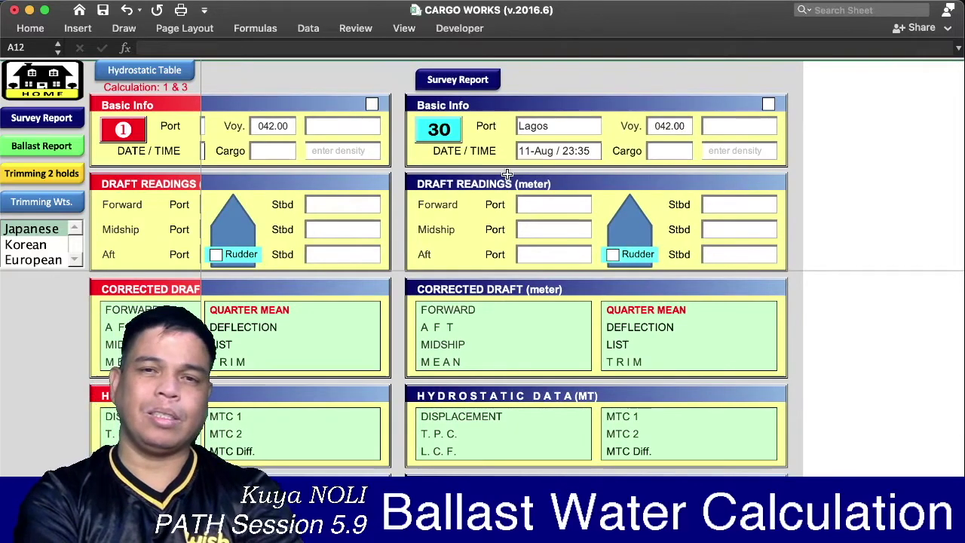
{"action": "scroll", "coordinate": [508, 175], "scroll_direction": "left", "scroll_amount": 1}
{"action": "scroll", "coordinate": [508, 177], "scroll_direction": "left", "scroll_amount": 3}
{"action": "scroll", "coordinate": [507, 179], "scroll_direction": "left", "scroll_amount": 5}
{"action": "scroll", "coordinate": [508, 176], "scroll_direction": "left", "scroll_amount": 5}
{"action": "scroll", "coordinate": [507, 175], "scroll_direction": "left", "scroll_amount": 5}
{"action": "scroll", "coordinate": [508, 176], "scroll_direction": "left", "scroll_amount": 5}
{"action": "scroll", "coordinate": [508, 175], "scroll_direction": "left", "scroll_amount": 5}
{"action": "scroll", "coordinate": [507, 178], "scroll_direction": "left", "scroll_amount": 3}
{"action": "scroll", "coordinate": [507, 178], "scroll_direction": "left", "scroll_amount": 3}
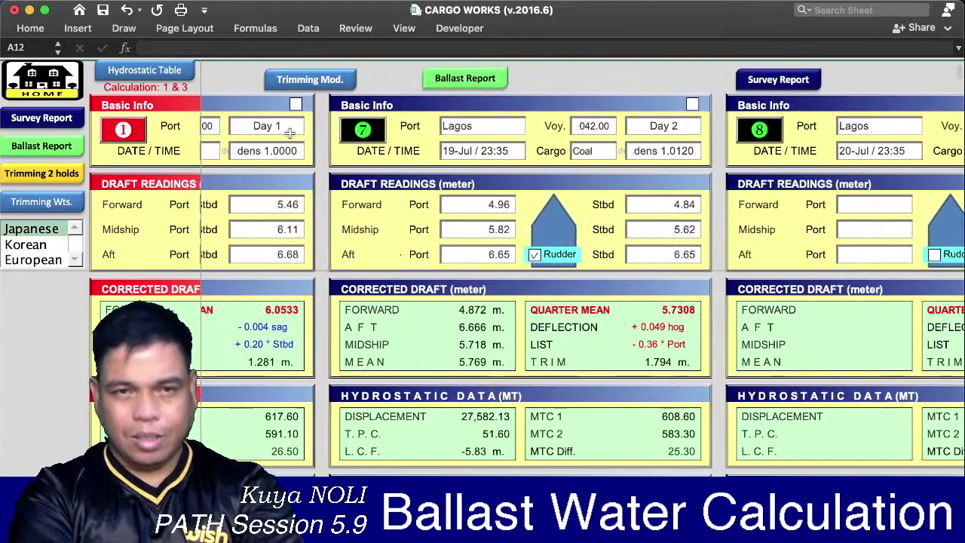
- Return to the Ballast Report showing the INITIAL tanks, with FPT at 17.94 m and 95.1%
{"action": "left_click", "coordinate": [58, 148]}
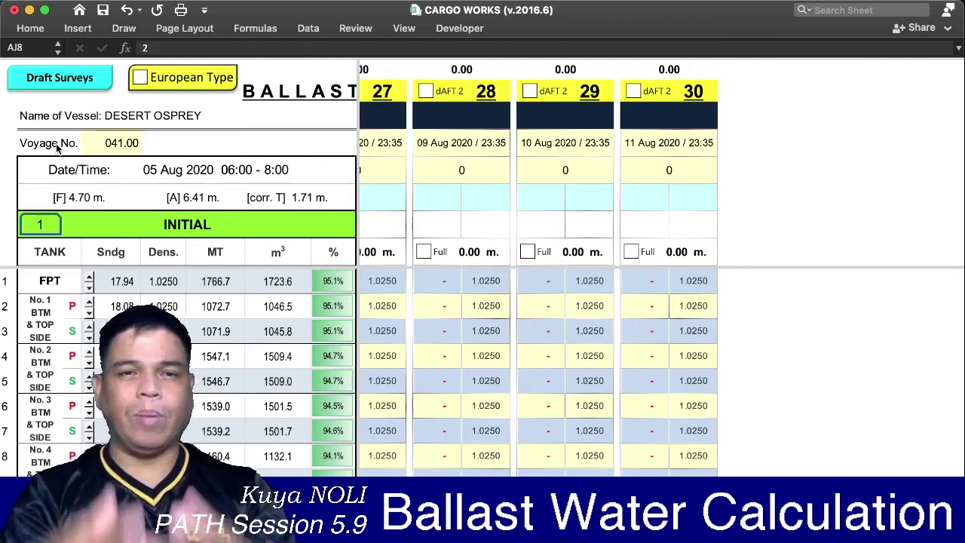
{"action": "scroll", "coordinate": [379, 258], "scroll_direction": "left", "scroll_amount": 1}
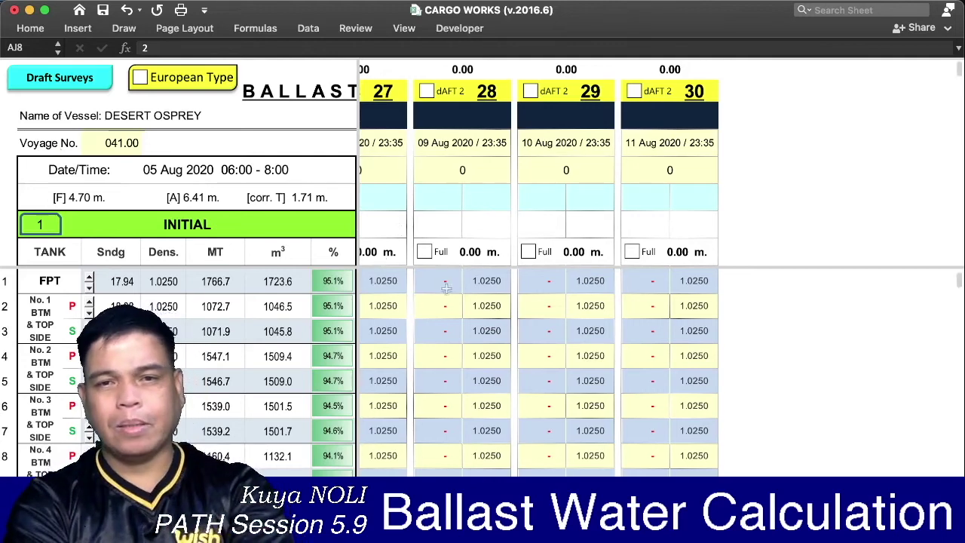
{"action": "scroll", "coordinate": [501, 309], "scroll_direction": "left", "scroll_amount": 5}
{"action": "scroll", "coordinate": [501, 309], "scroll_direction": "left", "scroll_amount": 15}
{"action": "scroll", "coordinate": [500, 309], "scroll_direction": "left", "scroll_amount": 10}
{"action": "scroll", "coordinate": [501, 309], "scroll_direction": "up", "scroll_amount": 2}
{"action": "scroll", "coordinate": [501, 310], "scroll_direction": "down", "scroll_amount": 3}
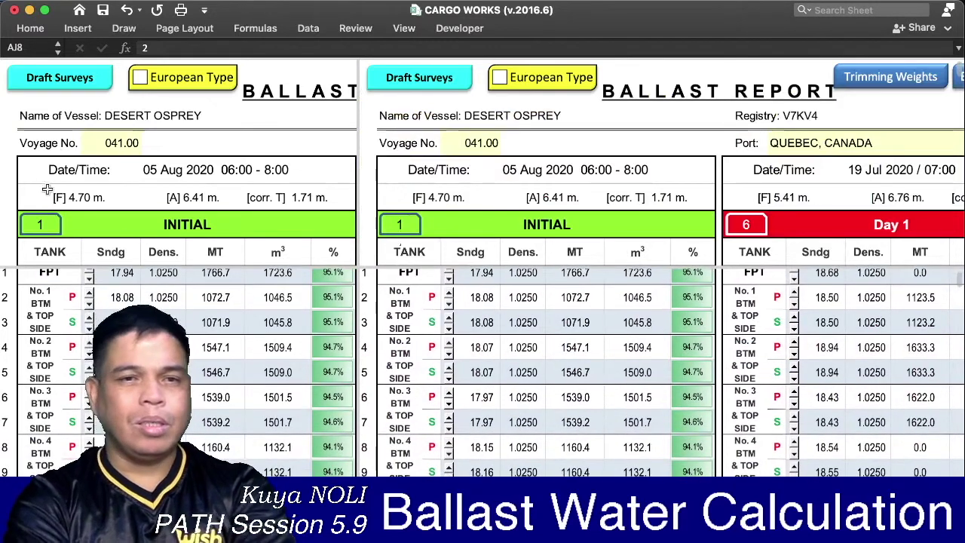
{"action": "left_click", "coordinate": [105, 150]}
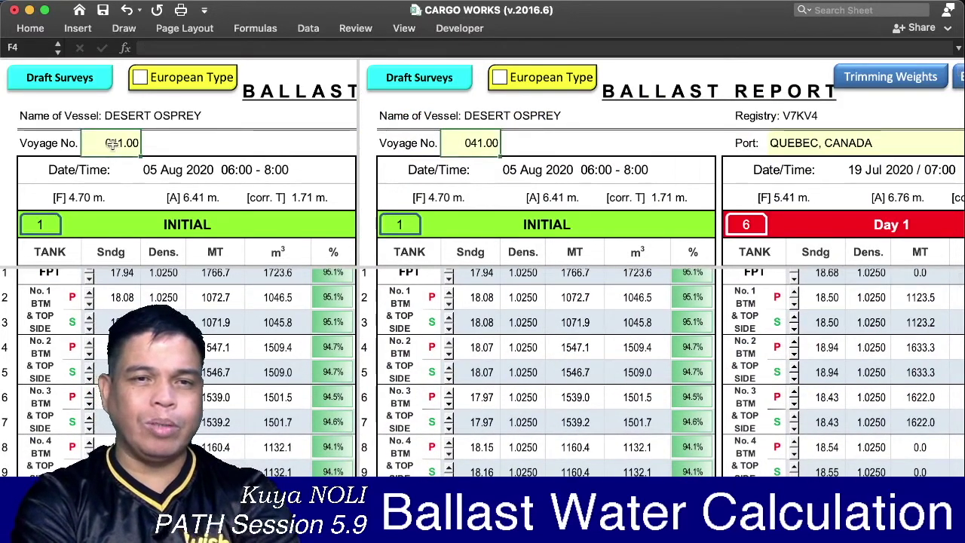
{"action": "left_click", "coordinate": [824, 142]}
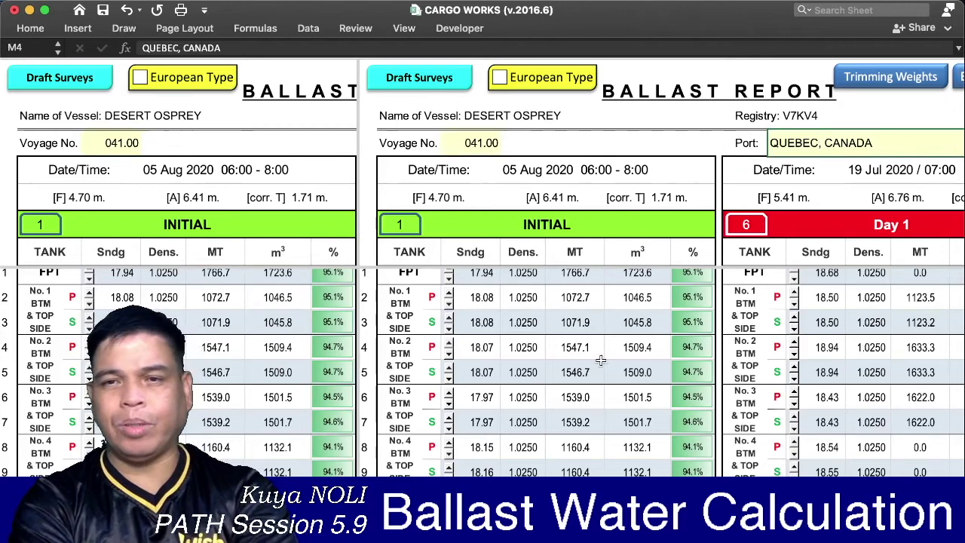
{"action": "scroll", "coordinate": [599, 362], "scroll_direction": "right", "scroll_amount": 5}
{"action": "scroll", "coordinate": [600, 369], "scroll_direction": "right", "scroll_amount": 10}
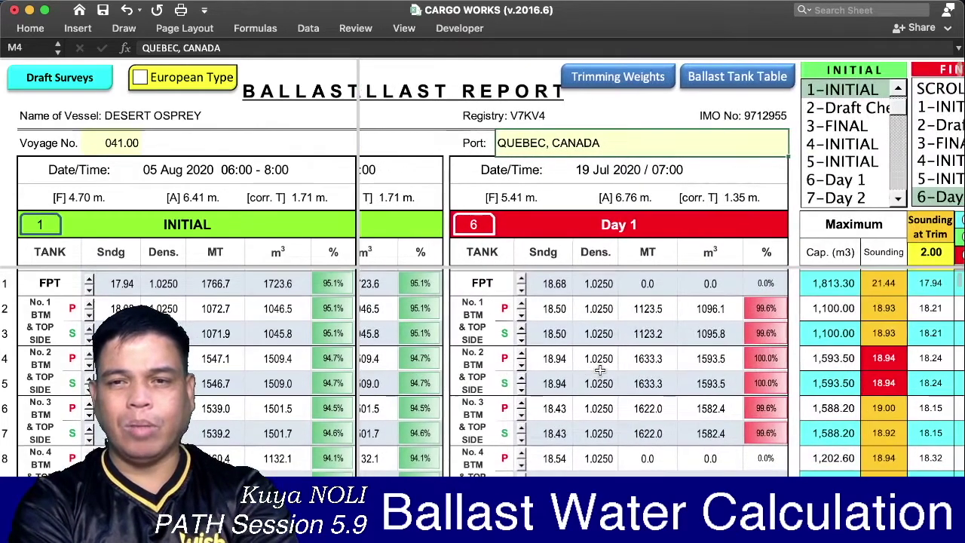
{"action": "scroll", "coordinate": [600, 369], "scroll_direction": "right", "scroll_amount": 4}
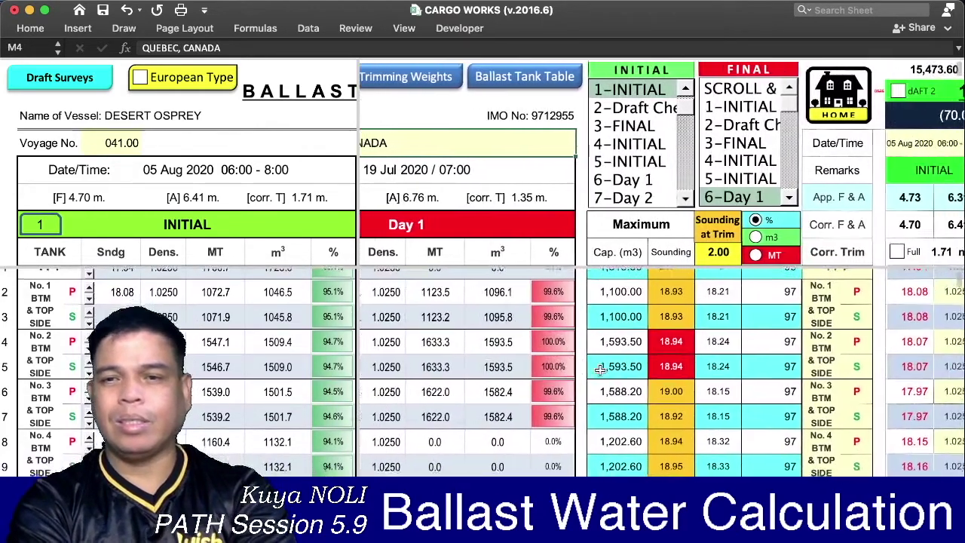
{"action": "scroll", "coordinate": [599, 369], "scroll_direction": "right", "scroll_amount": 2}
{"action": "scroll", "coordinate": [600, 370], "scroll_direction": "right", "scroll_amount": 2}
{"action": "scroll", "coordinate": [599, 369], "scroll_direction": "right", "scroll_amount": 4}
{"action": "scroll", "coordinate": [599, 369], "scroll_direction": "down", "scroll_amount": 1}
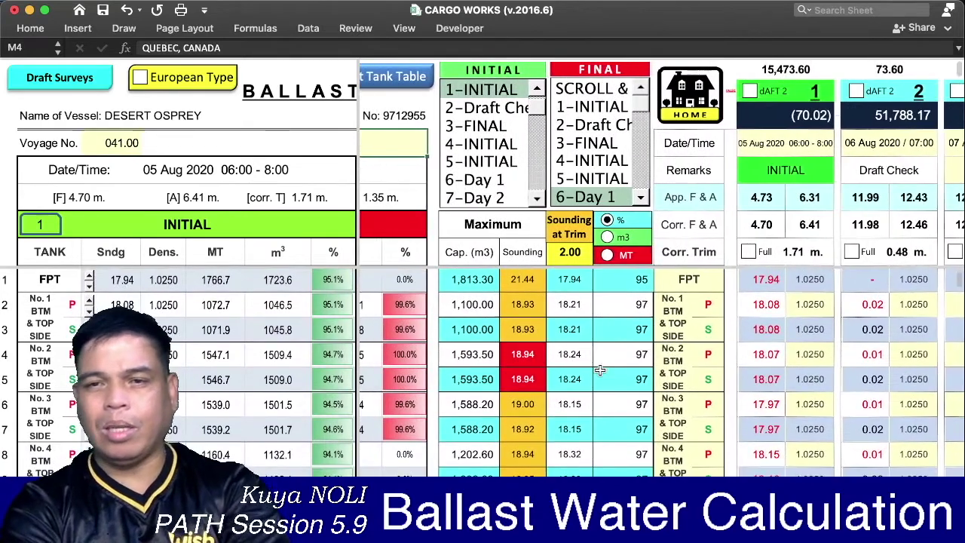
{"action": "scroll", "coordinate": [600, 369], "scroll_direction": "left", "scroll_amount": 3}
{"action": "scroll", "coordinate": [599, 370], "scroll_direction": "left", "scroll_amount": 5}
{"action": "scroll", "coordinate": [599, 369], "scroll_direction": "left", "scroll_amount": 2}
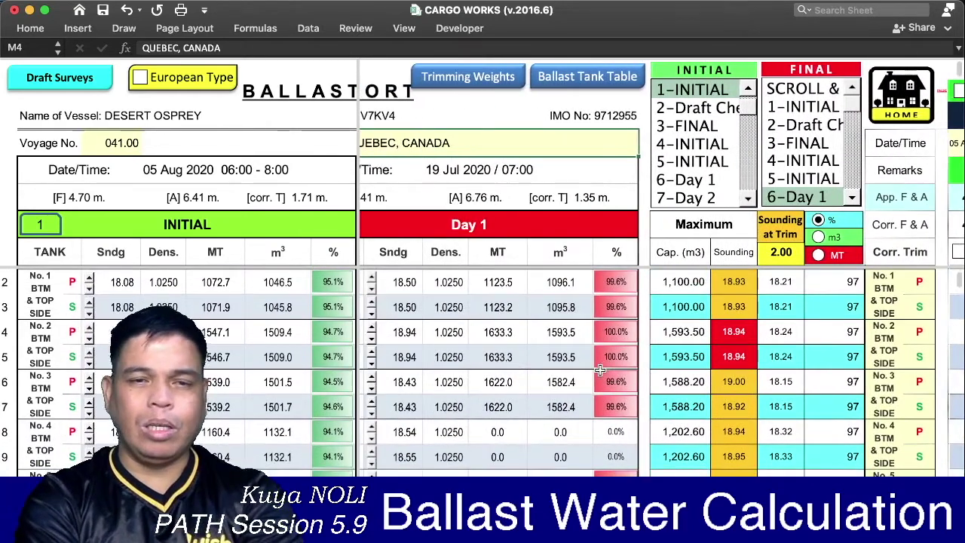
{"action": "scroll", "coordinate": [403, 392], "scroll_direction": "left", "scroll_amount": 2}
{"action": "scroll", "coordinate": [403, 391], "scroll_direction": "left", "scroll_amount": 2}
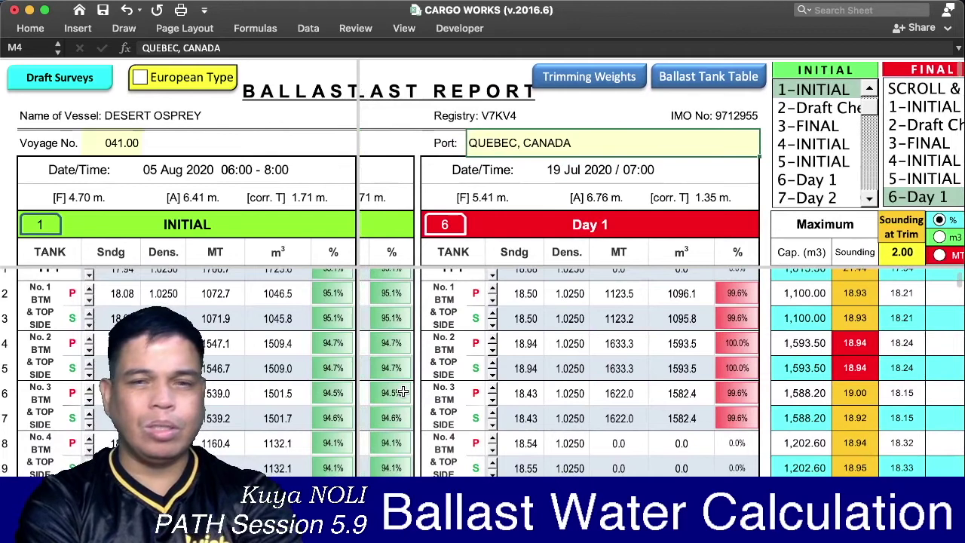
{"action": "scroll", "coordinate": [403, 391], "scroll_direction": "down", "scroll_amount": 1}
{"action": "scroll", "coordinate": [403, 392], "scroll_direction": "right", "scroll_amount": 2}
{"action": "scroll", "coordinate": [403, 391], "scroll_direction": "right", "scroll_amount": 1}
{"action": "scroll", "coordinate": [404, 391], "scroll_direction": "up", "scroll_amount": 1}
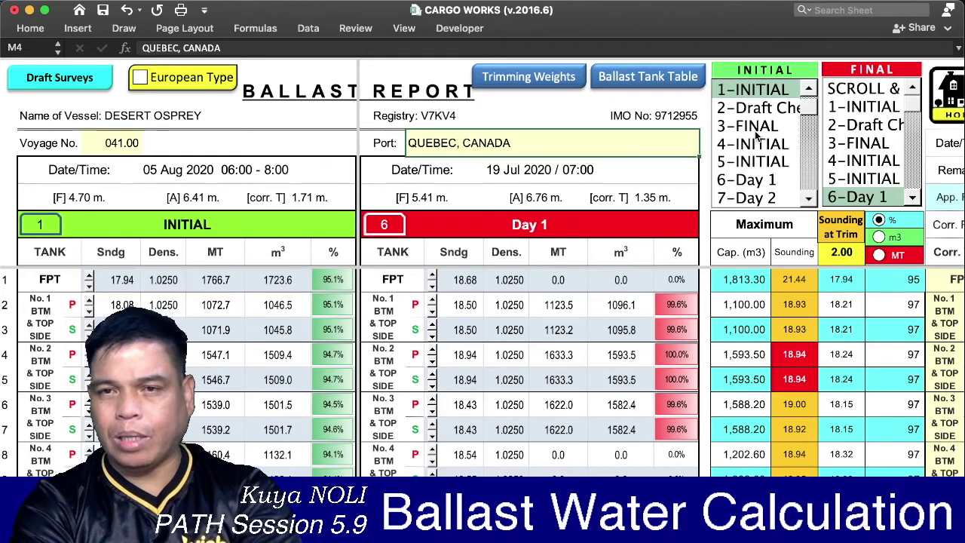
- Show the 07 Aug 3-FINAL survey in the right-hand table alongside the INITIAL tanks
{"action": "left_click", "coordinate": [873, 145]}
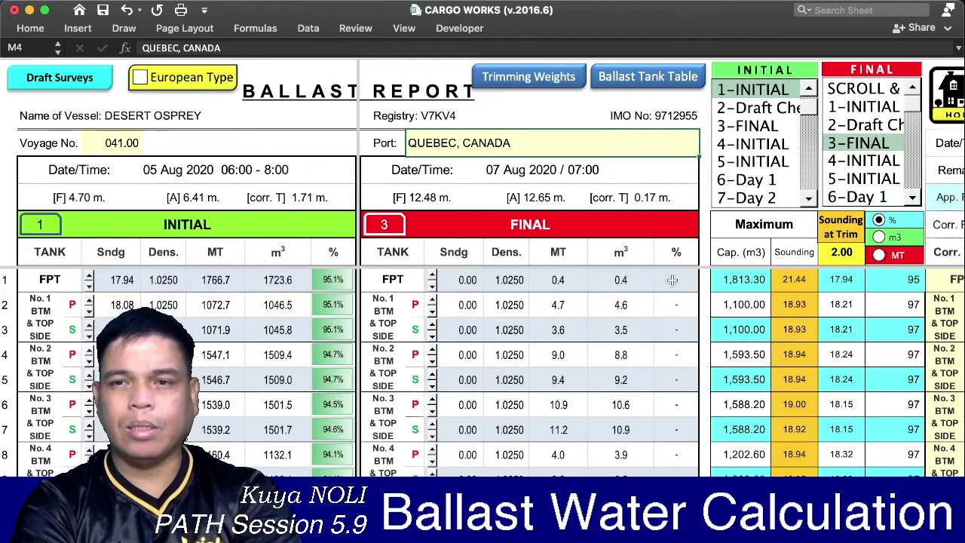
{"action": "scroll", "coordinate": [621, 353], "scroll_direction": "down", "scroll_amount": 5}
{"action": "scroll", "coordinate": [622, 353], "scroll_direction": "down", "scroll_amount": 2}
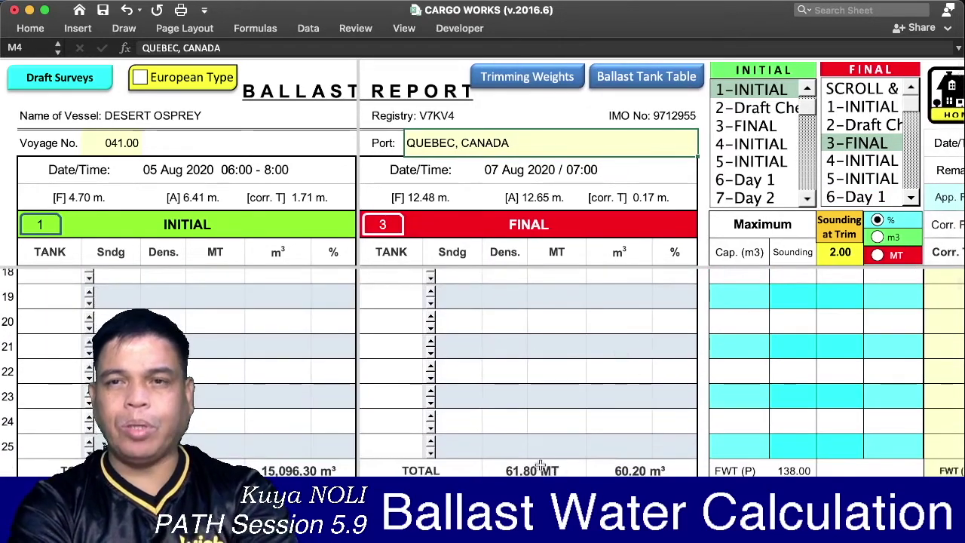
{"action": "scroll", "coordinate": [557, 439], "scroll_direction": "up", "scroll_amount": 1}
{"action": "scroll", "coordinate": [557, 439], "scroll_direction": "up", "scroll_amount": 2}
{"action": "scroll", "coordinate": [558, 443], "scroll_direction": "up", "scroll_amount": 4}
{"action": "scroll", "coordinate": [557, 441], "scroll_direction": "up", "scroll_amount": 2}
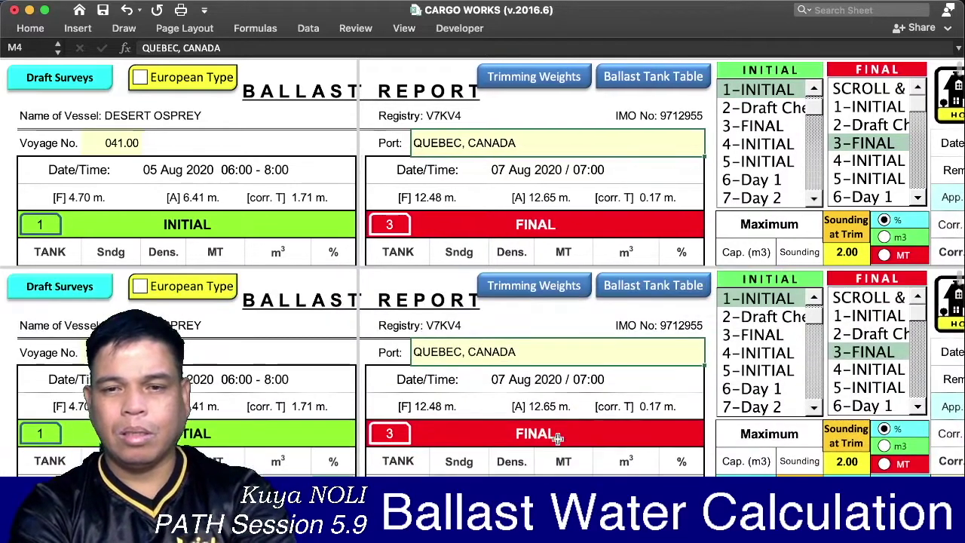
{"action": "scroll", "coordinate": [558, 440], "scroll_direction": "left", "scroll_amount": 1}
{"action": "scroll", "coordinate": [558, 439], "scroll_direction": "up", "scroll_amount": 1}
{"action": "scroll", "coordinate": [557, 439], "scroll_direction": "down", "scroll_amount": 1}
{"action": "scroll", "coordinate": [558, 439], "scroll_direction": "down", "scroll_amount": 1}
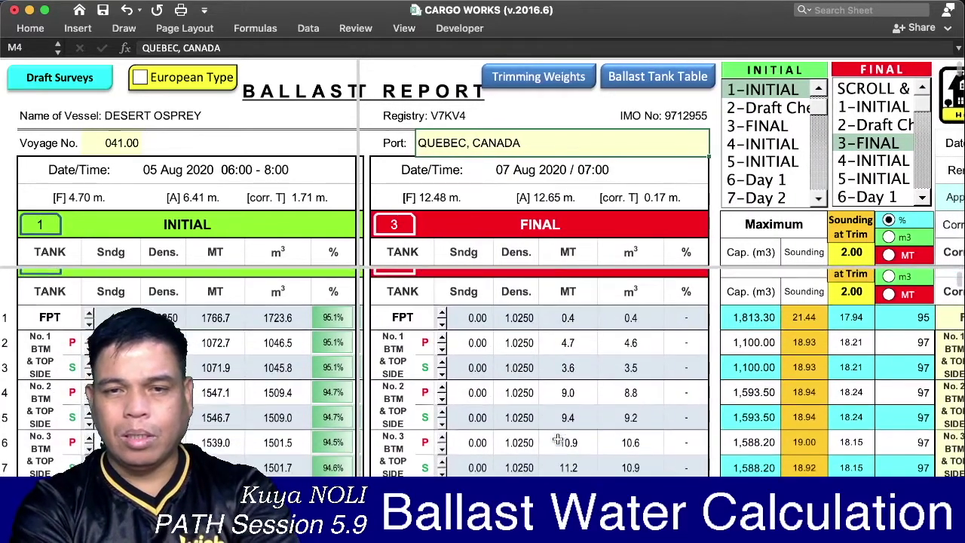
{"action": "scroll", "coordinate": [557, 439], "scroll_direction": "down", "scroll_amount": 1}
{"action": "scroll", "coordinate": [558, 439], "scroll_direction": "right", "scroll_amount": 1}
{"action": "scroll", "coordinate": [557, 439], "scroll_direction": "right", "scroll_amount": 1}
{"action": "scroll", "coordinate": [557, 439], "scroll_direction": "down", "scroll_amount": 1}
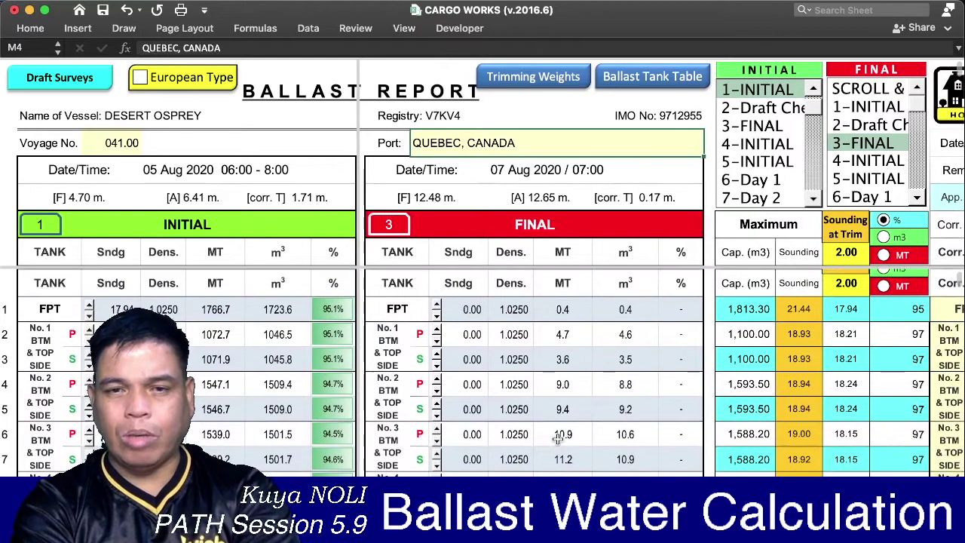
{"action": "scroll", "coordinate": [557, 439], "scroll_direction": "down", "scroll_amount": 1}
{"action": "scroll", "coordinate": [558, 438], "scroll_direction": "down", "scroll_amount": 1}
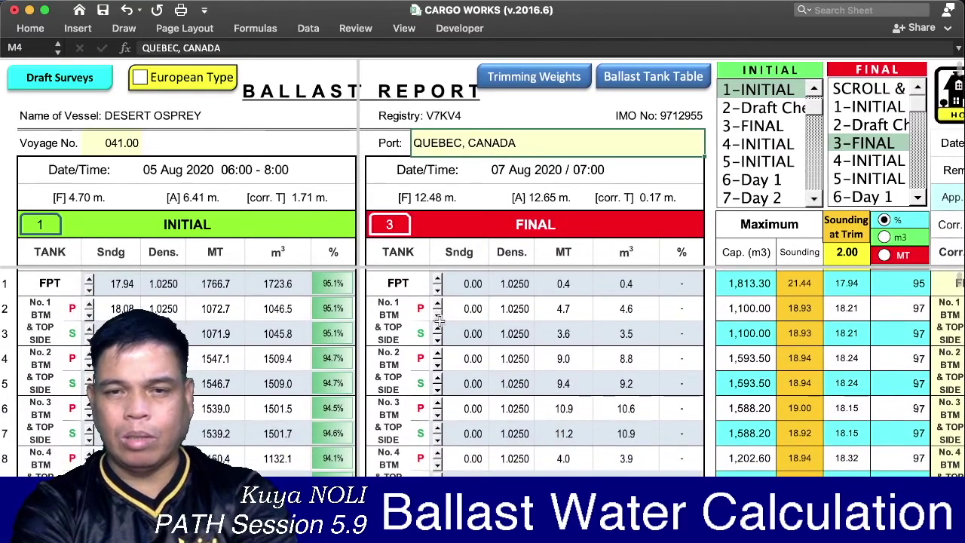
- Leave the FPT final sounding at 0.00 and step No.1 BTM P's final sounding up to 0.03
{"action": "left_click", "coordinate": [438, 279]}
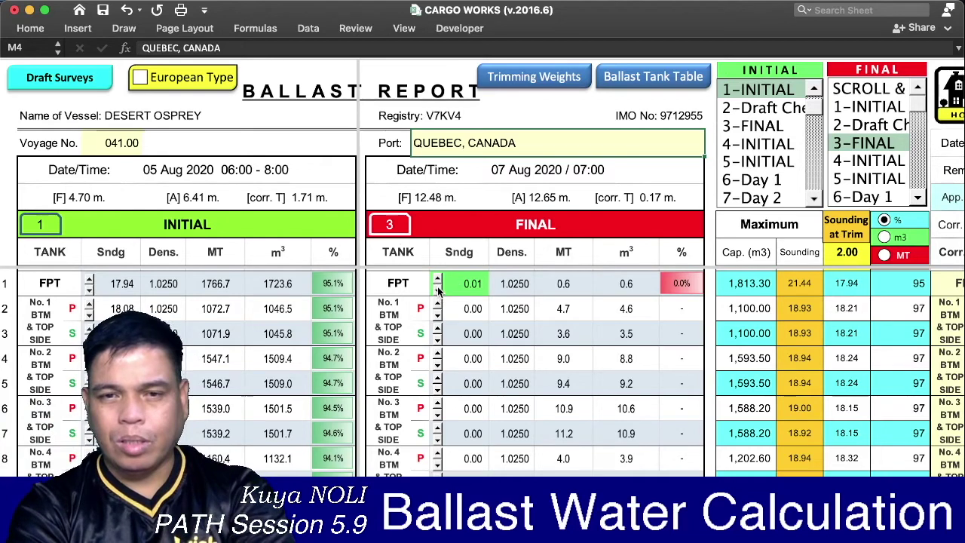
{"action": "left_click", "coordinate": [437, 289]}
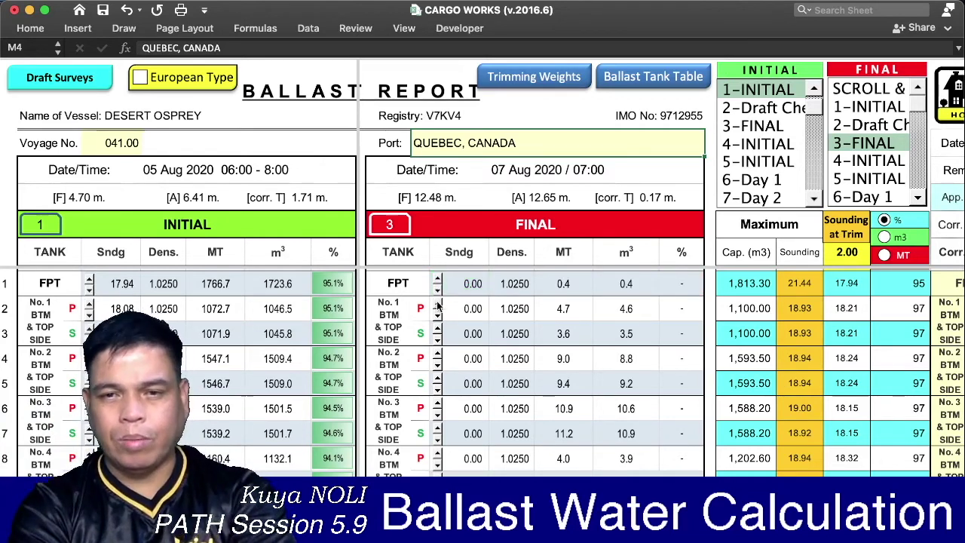
{"action": "left_click", "coordinate": [437, 304]}
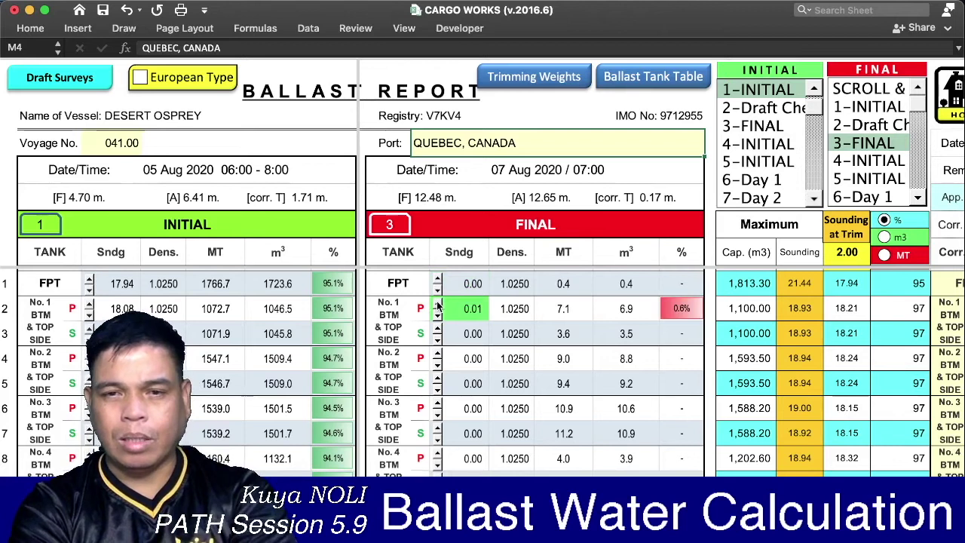
{"action": "left_click", "coordinate": [437, 304]}
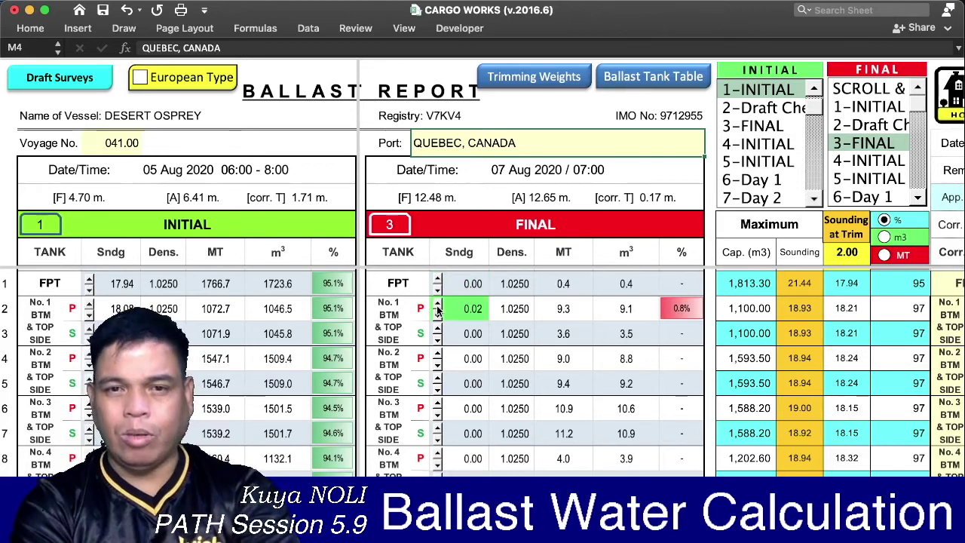
{"action": "left_click", "coordinate": [438, 304]}
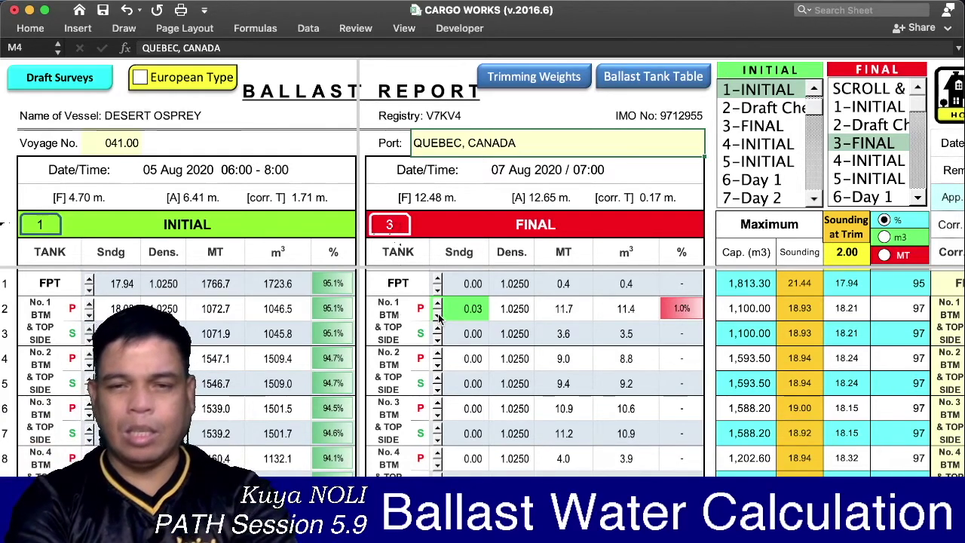
{"action": "left_click", "coordinate": [438, 315]}
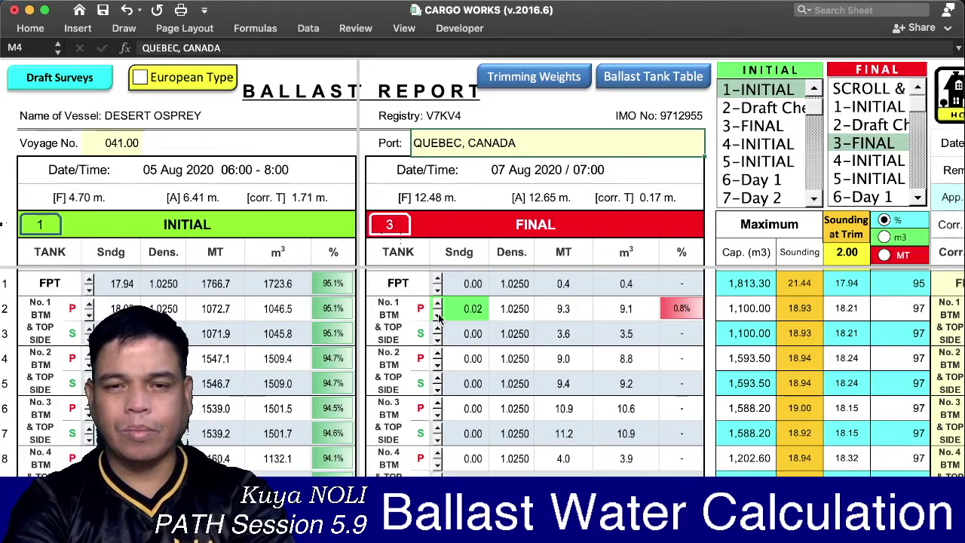
{"action": "left_click", "coordinate": [438, 315]}
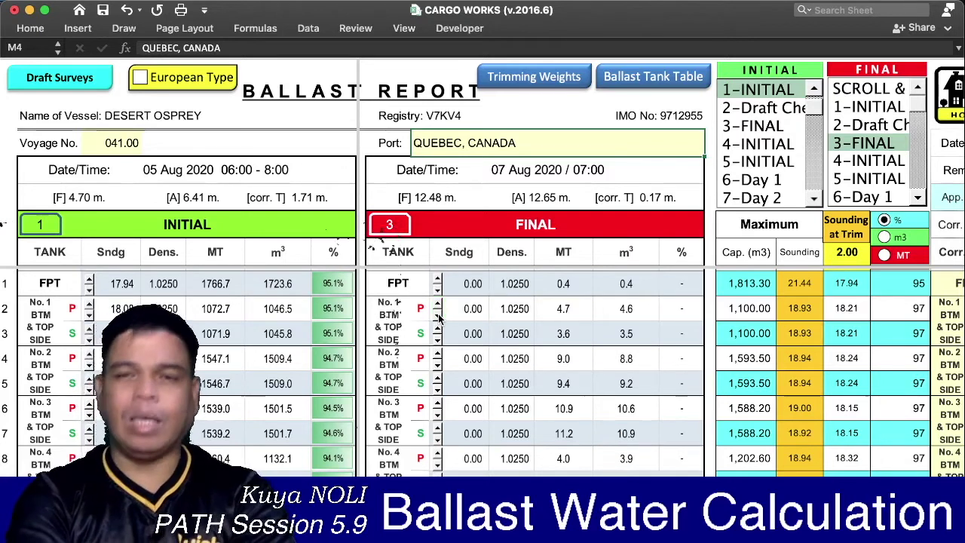
{"action": "scroll", "coordinate": [475, 351], "scroll_direction": "down", "scroll_amount": 1}
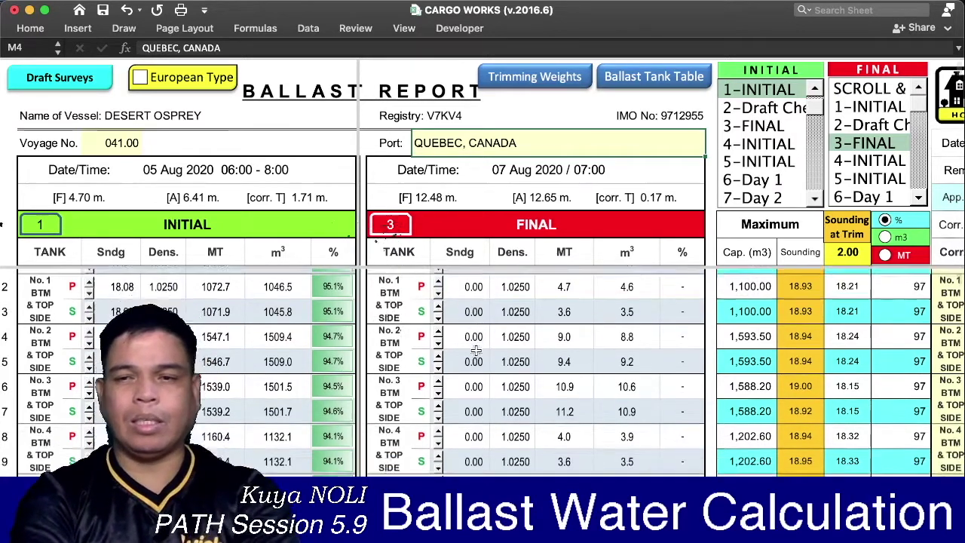
{"action": "scroll", "coordinate": [476, 351], "scroll_direction": "up", "scroll_amount": 1}
{"action": "scroll", "coordinate": [476, 351], "scroll_direction": "right", "scroll_amount": 3}
{"action": "scroll", "coordinate": [476, 350], "scroll_direction": "right", "scroll_amount": 2}
{"action": "scroll", "coordinate": [476, 351], "scroll_direction": "right", "scroll_amount": 2}
{"action": "scroll", "coordinate": [476, 351], "scroll_direction": "right", "scroll_amount": 2}
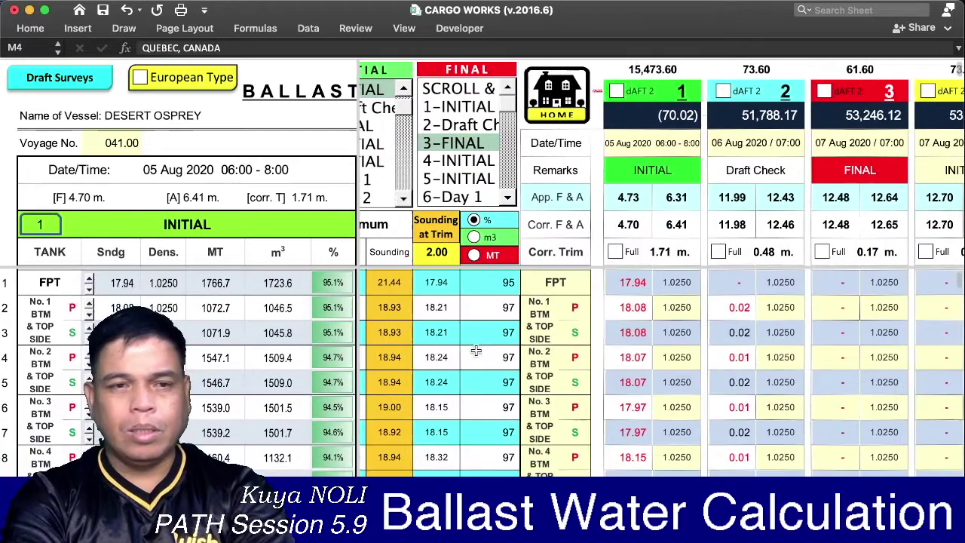
{"action": "scroll", "coordinate": [476, 350], "scroll_direction": "up", "scroll_amount": 1}
{"action": "scroll", "coordinate": [476, 350], "scroll_direction": "right", "scroll_amount": 1}
{"action": "scroll", "coordinate": [476, 350], "scroll_direction": "right", "scroll_amount": 1}
{"action": "scroll", "coordinate": [476, 351], "scroll_direction": "right", "scroll_amount": 2}
{"action": "scroll", "coordinate": [476, 350], "scroll_direction": "right", "scroll_amount": 1}
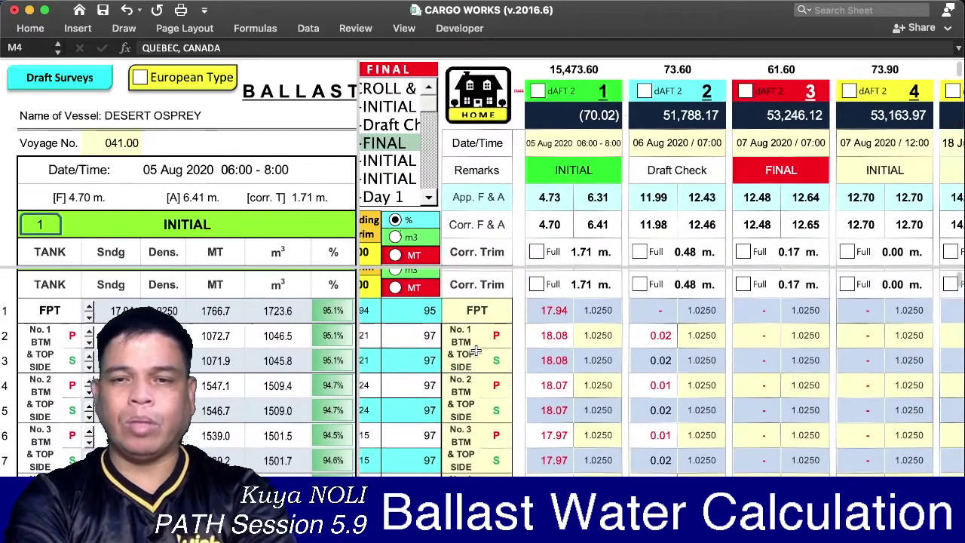
{"action": "left_click", "coordinate": [462, 341]}
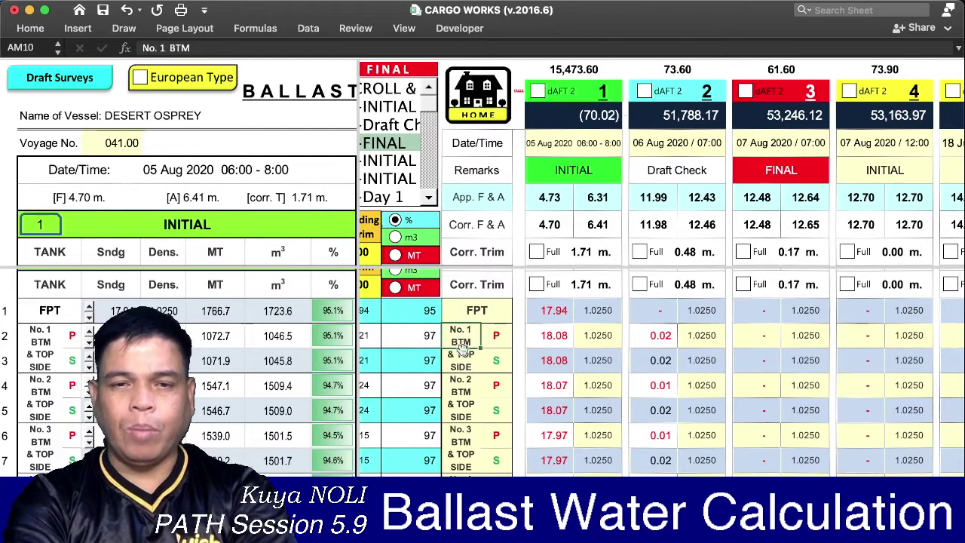
{"action": "mouse_move", "coordinate": [461, 341]}
{"action": "left_mouse_down"}
{"action": "mouse_move", "coordinate": [492, 346]}
{"action": "mouse_move", "coordinate": [496, 390]}
{"action": "mouse_move", "coordinate": [491, 344]}
{"action": "left_mouse_up"}
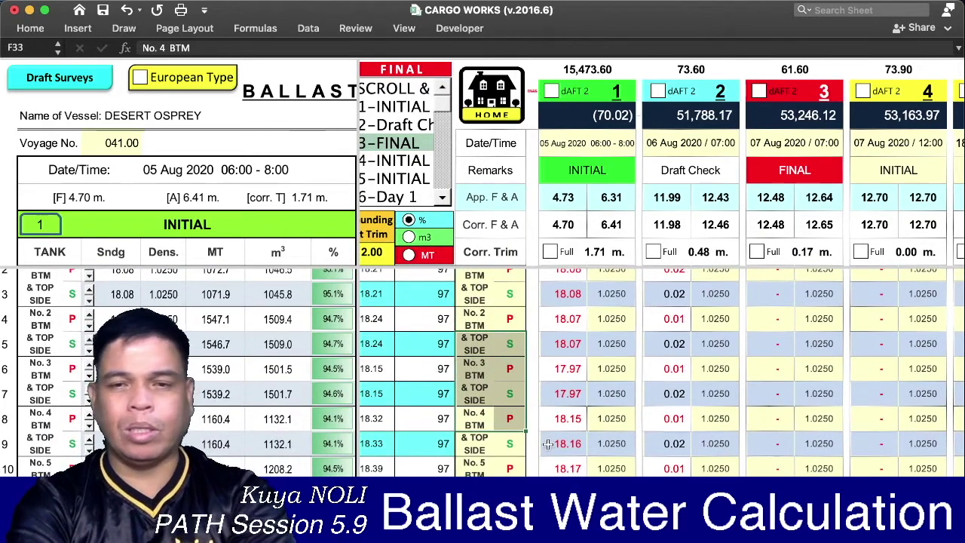
{"action": "scroll", "coordinate": [484, 432], "scroll_direction": "up", "scroll_amount": 10}
{"action": "scroll", "coordinate": [484, 433], "scroll_direction": "down", "scroll_amount": 3}
{"action": "left_click", "coordinate": [506, 437]}
{"action": "scroll", "coordinate": [513, 423], "scroll_direction": "down", "scroll_amount": 15}
{"action": "left_click", "coordinate": [526, 409]}
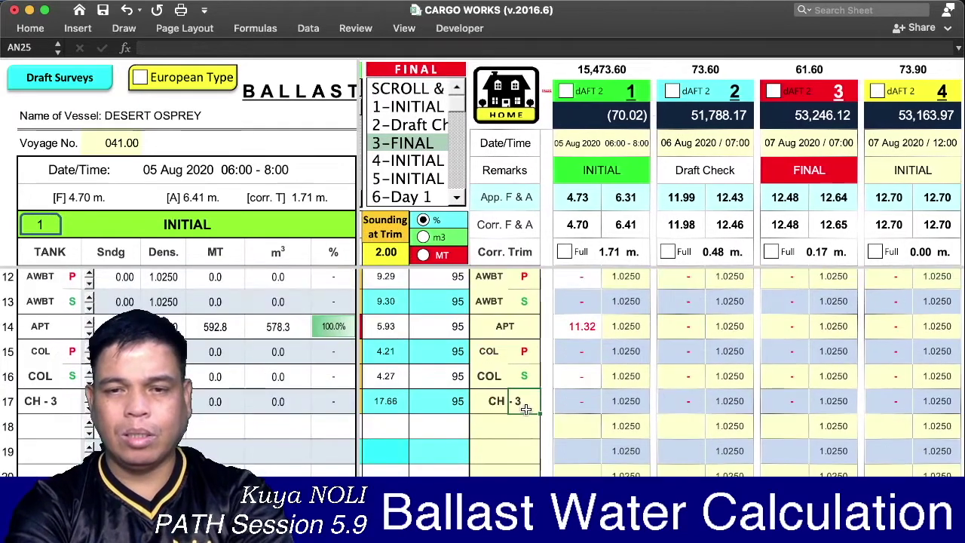
{"action": "left_click", "coordinate": [490, 420]}
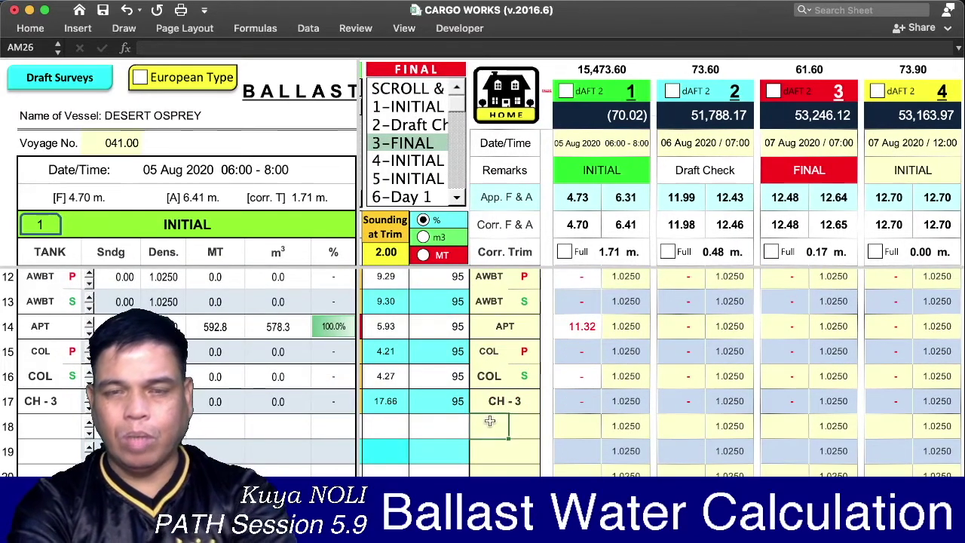
{"action": "scroll", "coordinate": [490, 420], "scroll_direction": "down", "scroll_amount": 2}
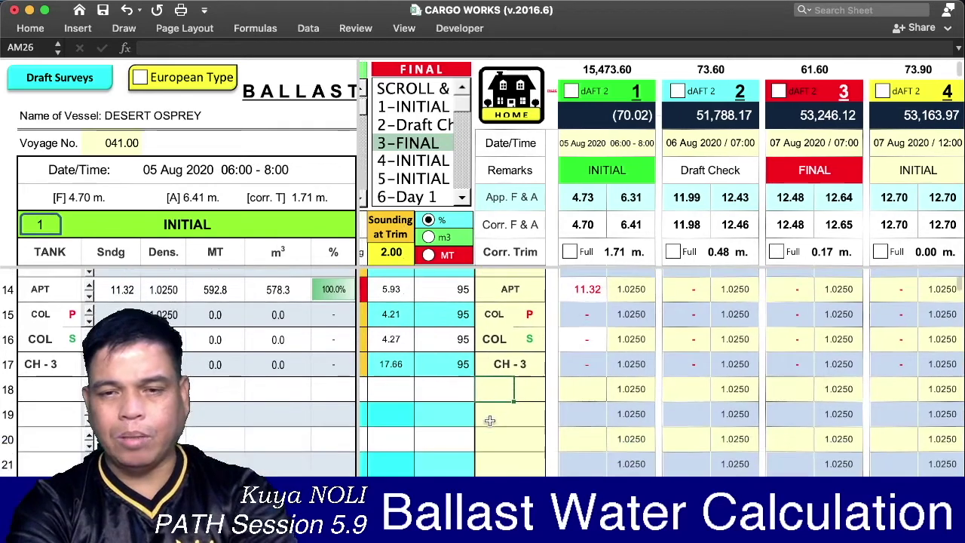
{"action": "left_click", "coordinate": [526, 398]}
{"action": "left_click", "coordinate": [532, 426]}
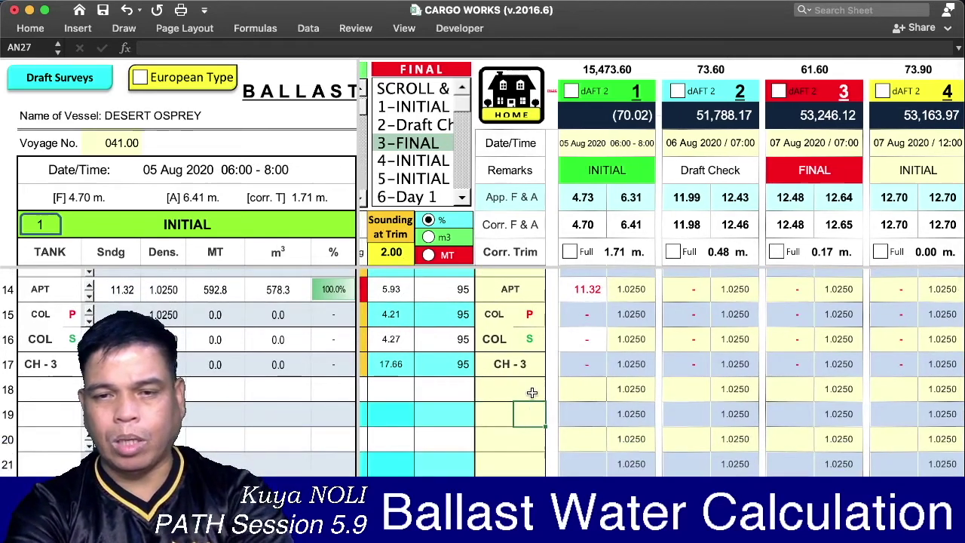
{"action": "scroll", "coordinate": [532, 392], "scroll_direction": "down", "scroll_amount": 5}
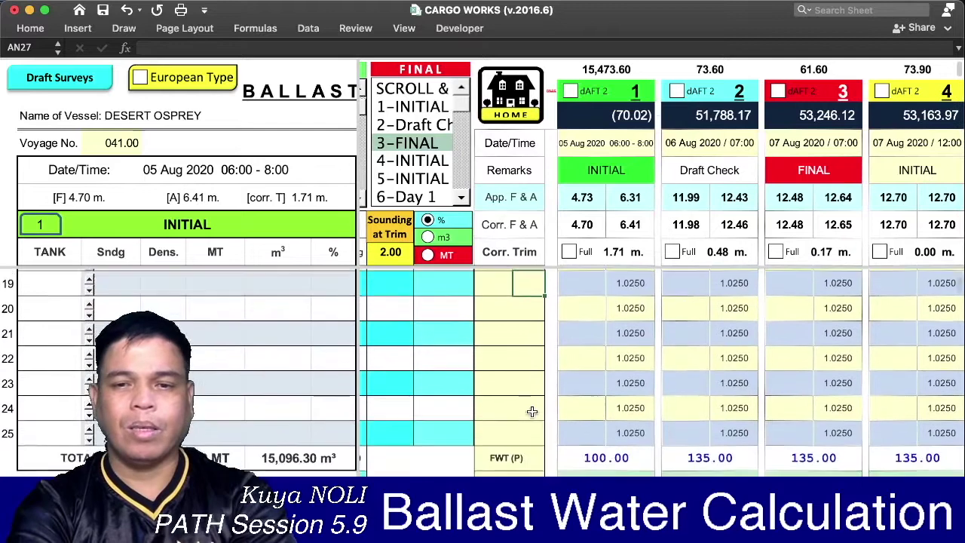
{"action": "scroll", "coordinate": [531, 411], "scroll_direction": "down", "scroll_amount": 2}
{"action": "scroll", "coordinate": [532, 408], "scroll_direction": "down", "scroll_amount": 2}
{"action": "scroll", "coordinate": [532, 407], "scroll_direction": "right", "scroll_amount": 1}
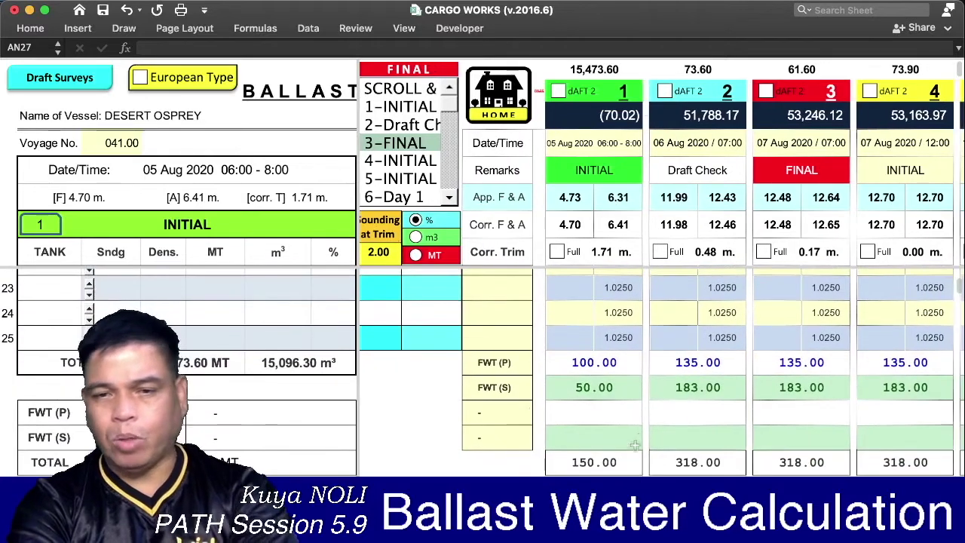
{"action": "left_click", "coordinate": [601, 367]}
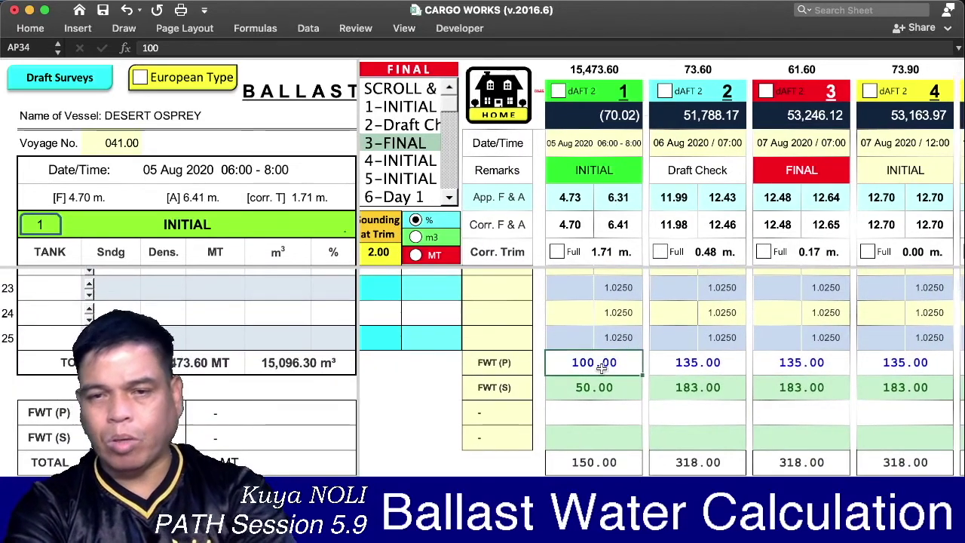
{"action": "left_click", "coordinate": [596, 388]}
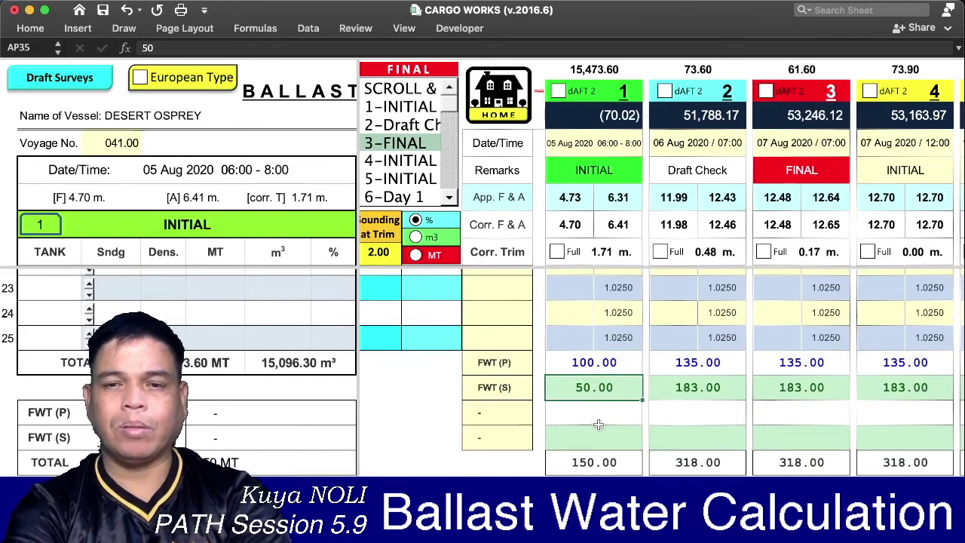
{"action": "key", "text": "F2"}
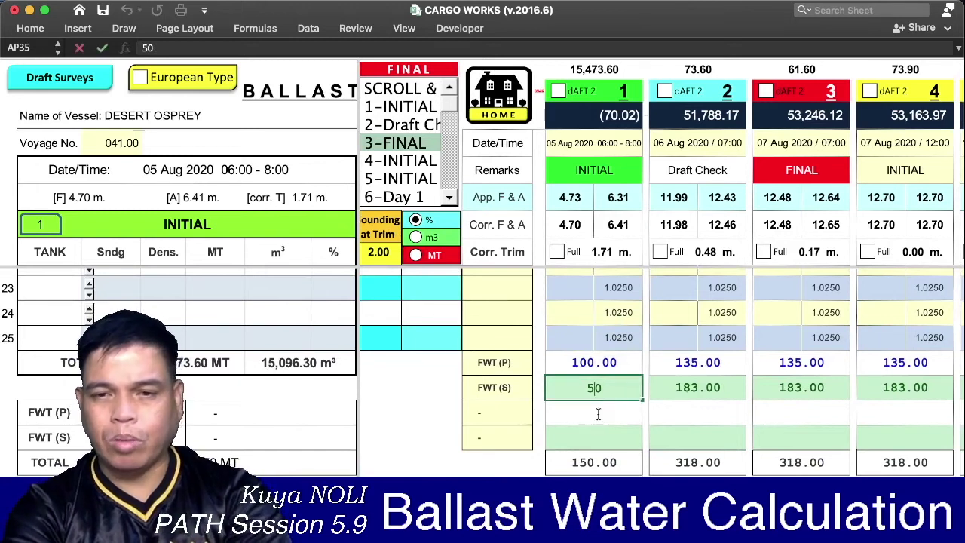
{"action": "key", "text": "Return"}
{"action": "key", "text": "ctrl+Home"}
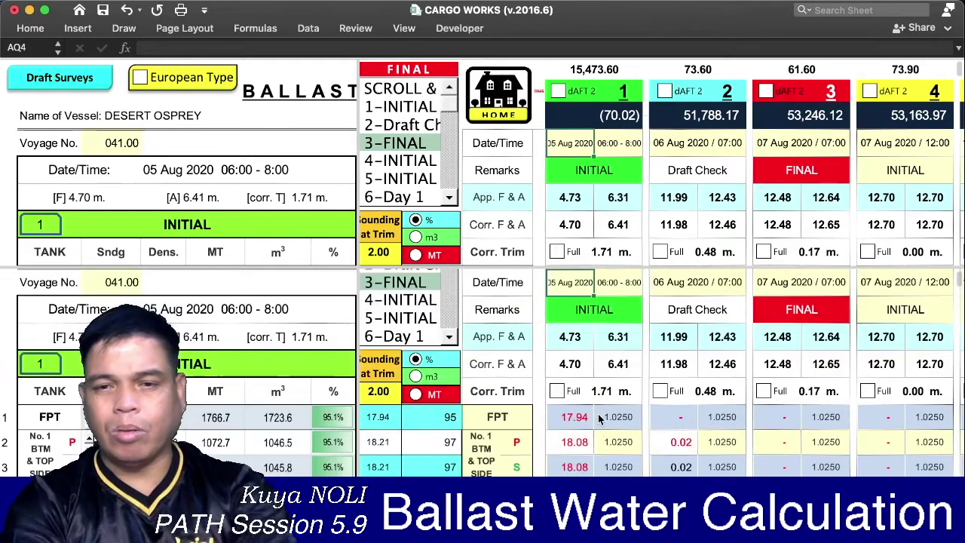
{"action": "scroll", "coordinate": [598, 414], "scroll_direction": "down", "scroll_amount": 10}
{"action": "scroll", "coordinate": [598, 413], "scroll_direction": "right", "scroll_amount": 2}
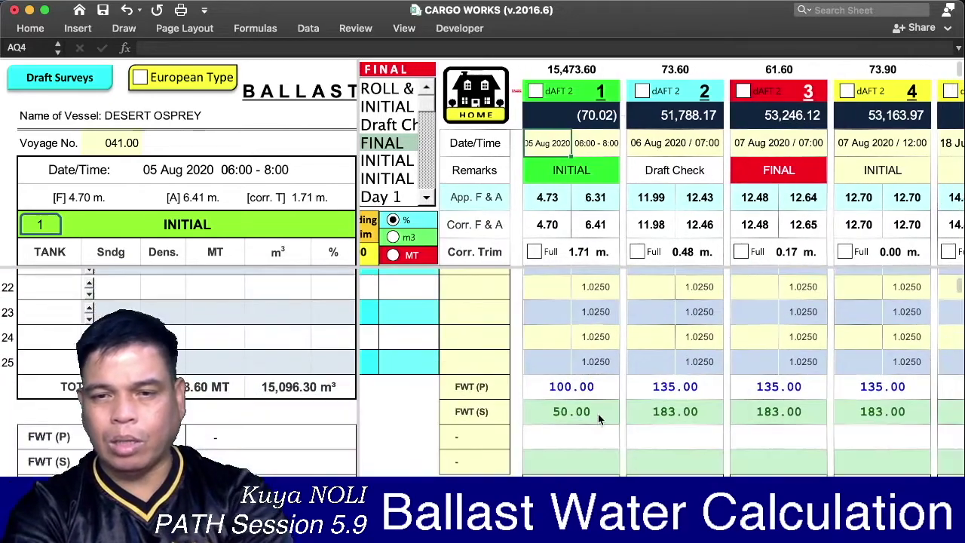
{"action": "scroll", "coordinate": [600, 420], "scroll_direction": "down", "scroll_amount": 1}
{"action": "scroll", "coordinate": [601, 420], "scroll_direction": "right", "scroll_amount": 1}
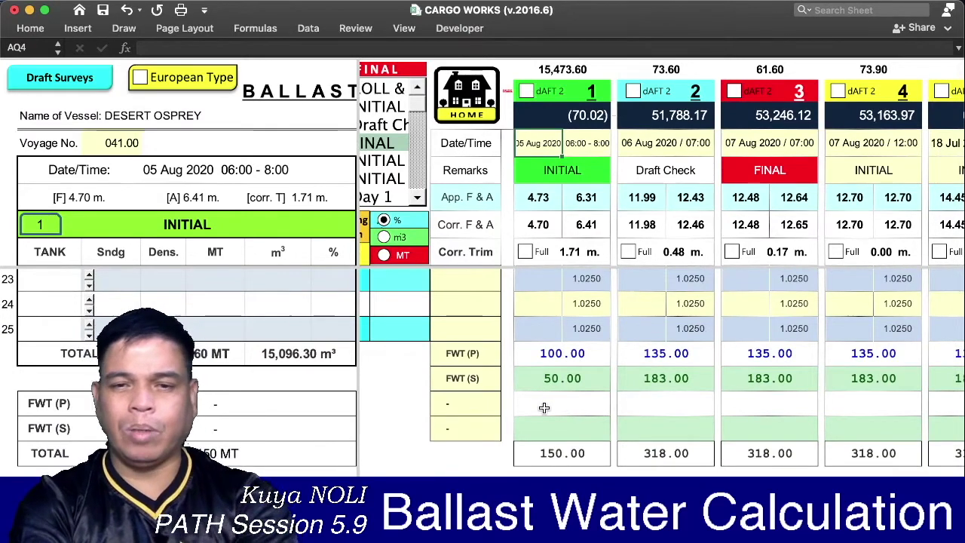
{"action": "left_click", "coordinate": [466, 402]}
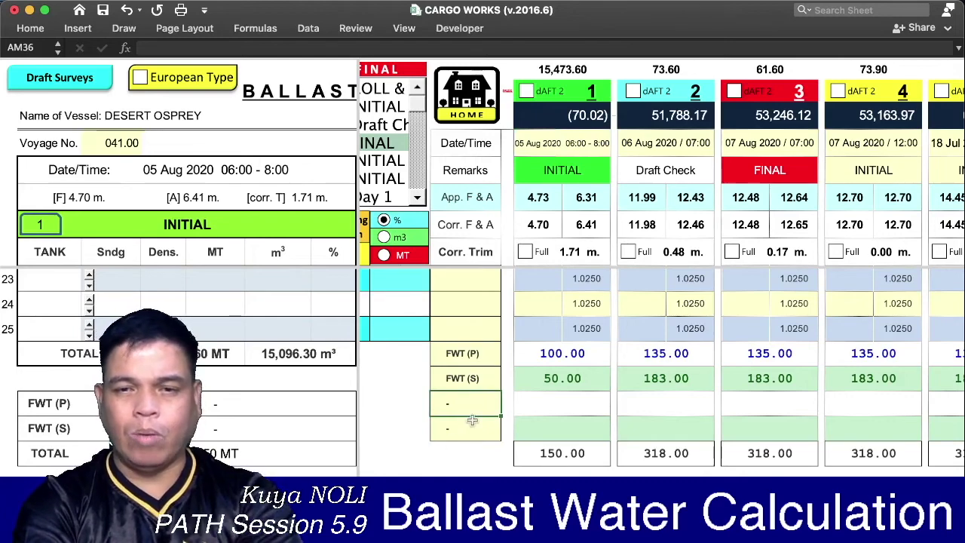
{"action": "scroll", "coordinate": [472, 420], "scroll_direction": "left", "scroll_amount": 5}
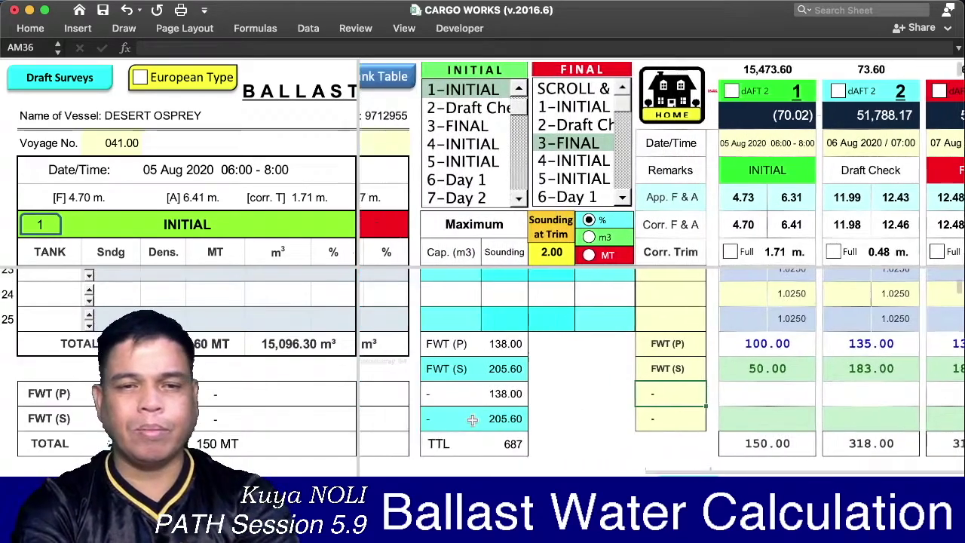
{"action": "scroll", "coordinate": [472, 420], "scroll_direction": "up", "scroll_amount": 3}
{"action": "scroll", "coordinate": [472, 420], "scroll_direction": "up", "scroll_amount": 3}
{"action": "scroll", "coordinate": [472, 420], "scroll_direction": "up", "scroll_amount": 2}
{"action": "scroll", "coordinate": [472, 420], "scroll_direction": "up", "scroll_amount": 5}
{"action": "scroll", "coordinate": [472, 420], "scroll_direction": "left", "scroll_amount": 2}
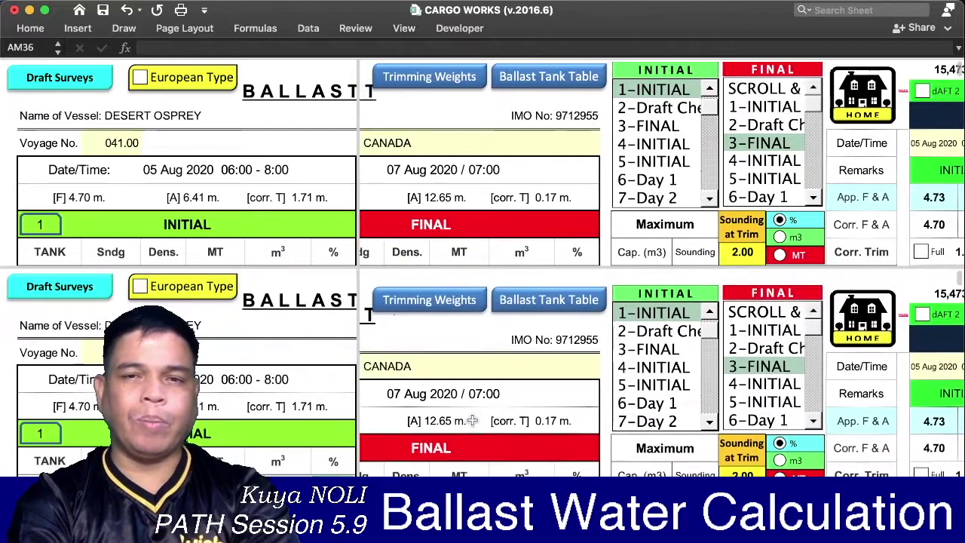
{"action": "scroll", "coordinate": [472, 420], "scroll_direction": "right", "scroll_amount": 3}
{"action": "scroll", "coordinate": [472, 420], "scroll_direction": "right", "scroll_amount": 2}
{"action": "scroll", "coordinate": [472, 420], "scroll_direction": "down", "scroll_amount": 1}
{"action": "scroll", "coordinate": [472, 420], "scroll_direction": "right", "scroll_amount": 2}
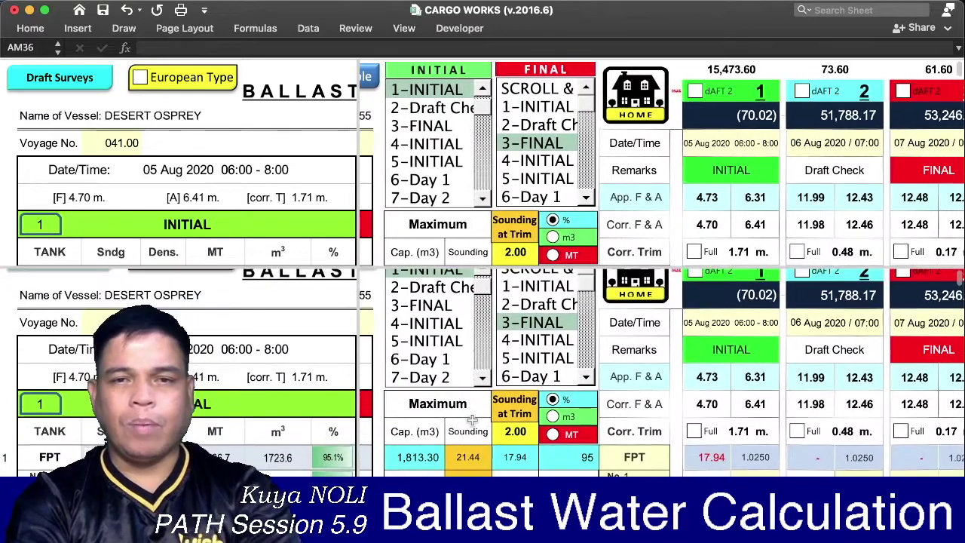
{"action": "scroll", "coordinate": [472, 420], "scroll_direction": "right", "scroll_amount": 2}
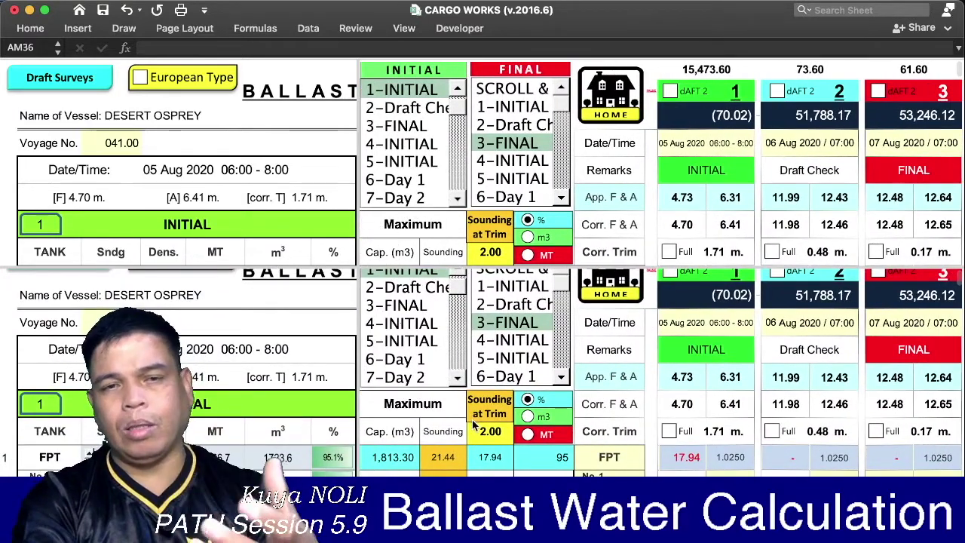
{"action": "scroll", "coordinate": [474, 424], "scroll_direction": "down", "scroll_amount": 1}
{"action": "scroll", "coordinate": [474, 425], "scroll_direction": "down", "scroll_amount": 4}
{"action": "scroll", "coordinate": [473, 424], "scroll_direction": "right", "scroll_amount": 1}
{"action": "scroll", "coordinate": [474, 424], "scroll_direction": "down", "scroll_amount": 1}
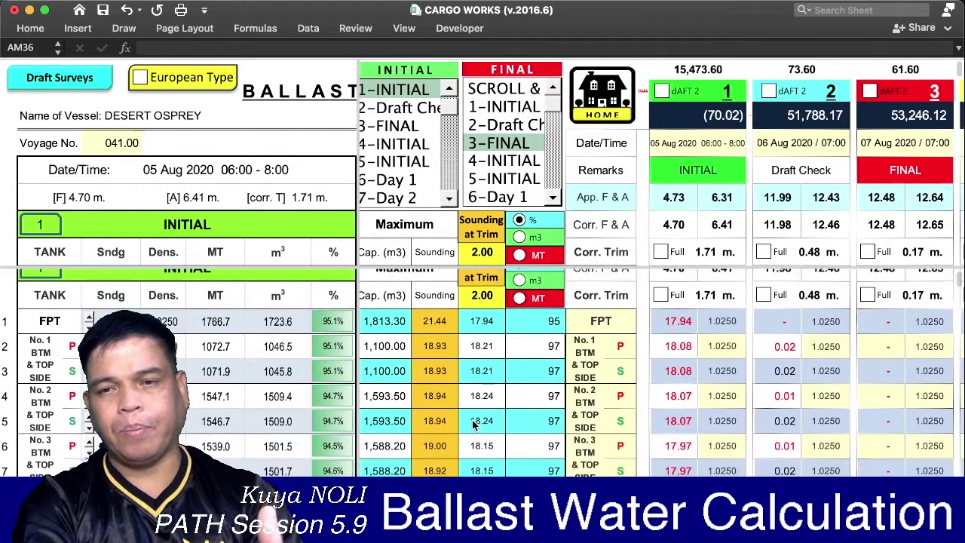
{"action": "scroll", "coordinate": [473, 425], "scroll_direction": "down", "scroll_amount": 2}
{"action": "scroll", "coordinate": [474, 425], "scroll_direction": "down", "scroll_amount": 1}
{"action": "scroll", "coordinate": [474, 425], "scroll_direction": "down", "scroll_amount": 1}
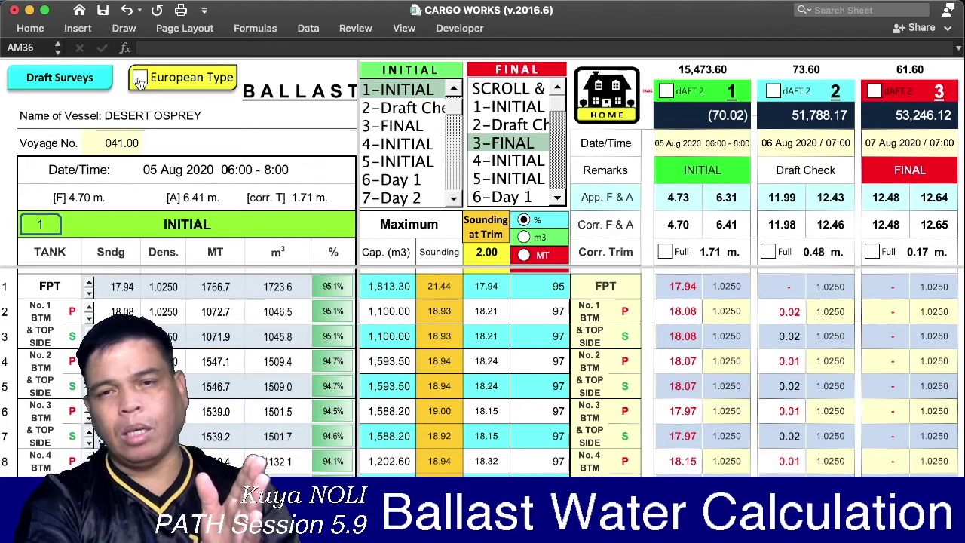
{"action": "left_click", "coordinate": [139, 78]}
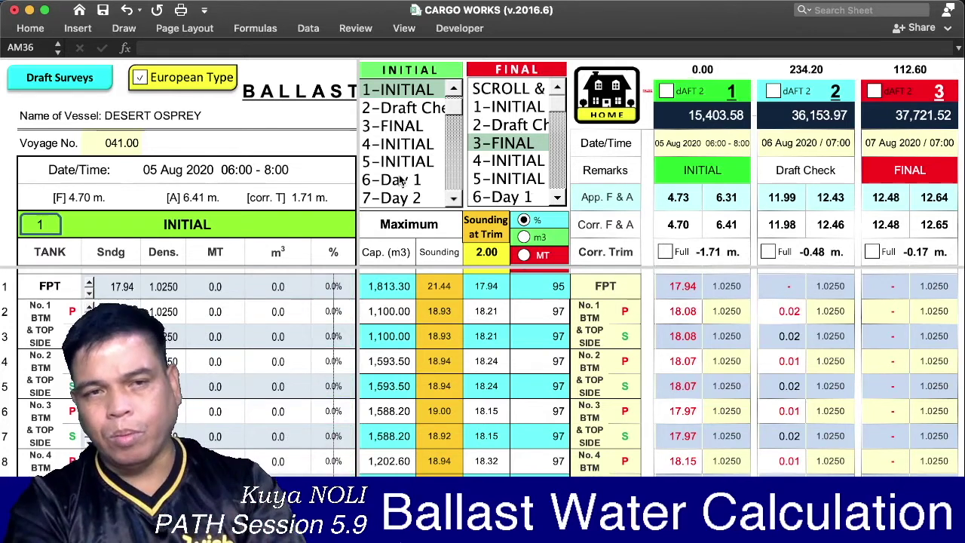
{"action": "left_click", "coordinate": [139, 80]}
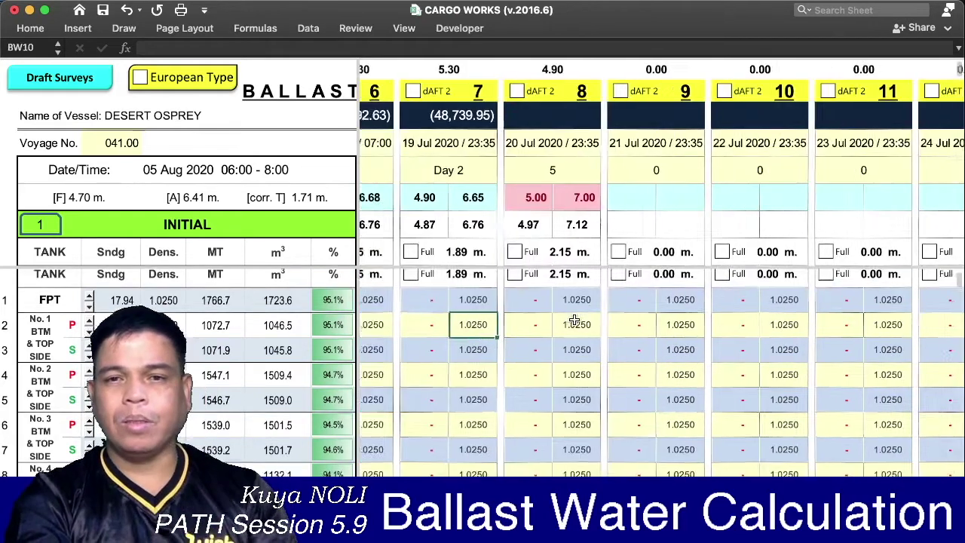
- Clear survey 8's apparent drafts (5.00 forward in BZ6, 7.00 aft in CB6), returning trim to 0.00 m
{"action": "left_click", "coordinate": [520, 206]}
{"action": "left_click", "coordinate": [563, 198]}
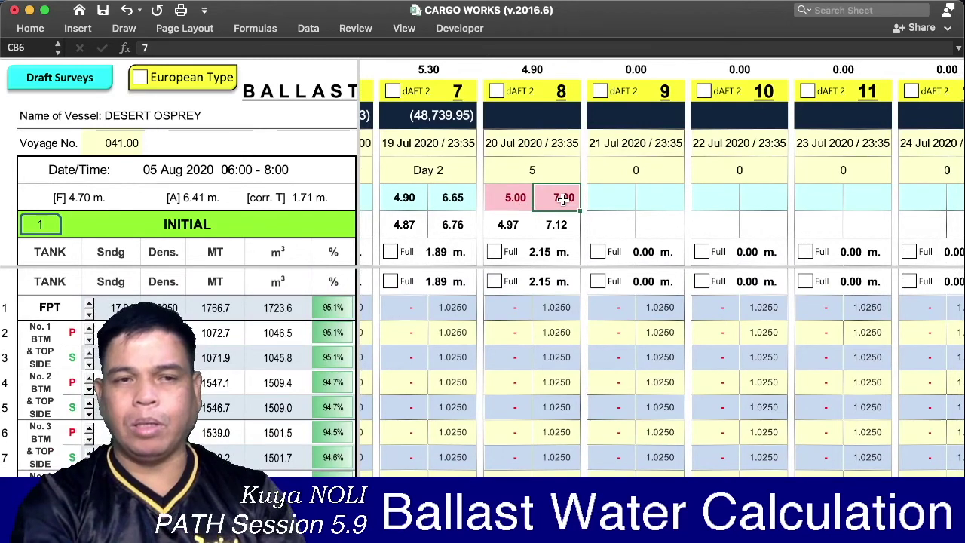
{"action": "left_click", "coordinate": [517, 203]}
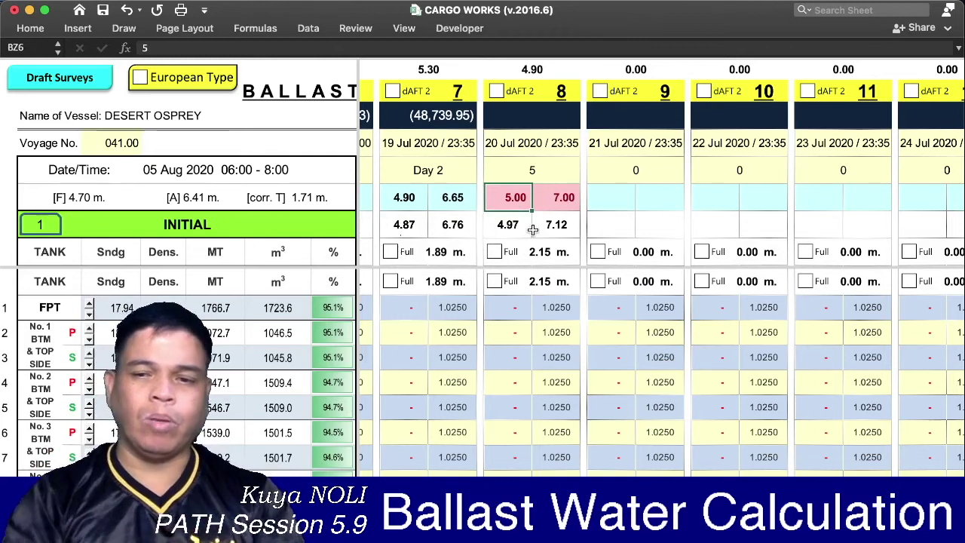
{"action": "key", "text": "Delete"}
{"action": "key", "text": "Right"}
{"action": "key", "text": "Delete"}
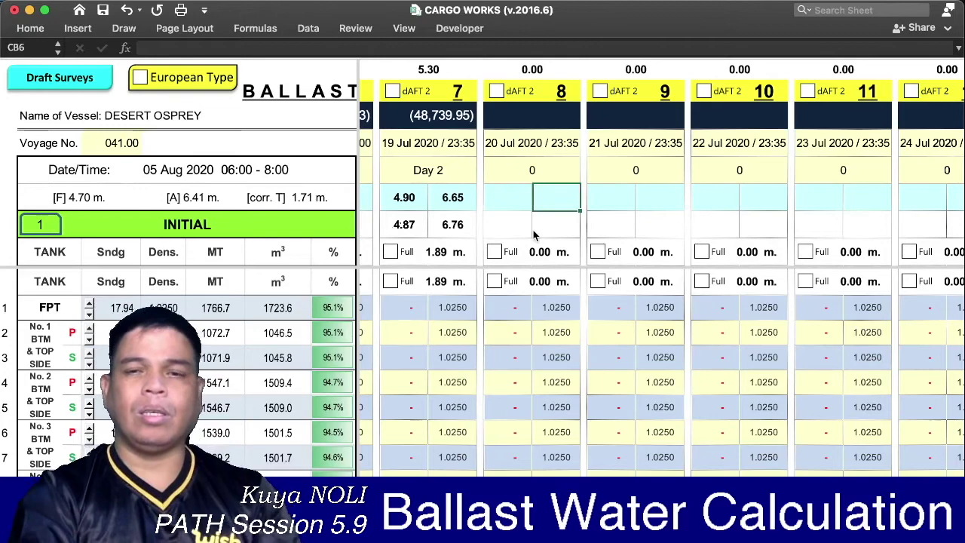
{"action": "scroll", "coordinate": [533, 235], "scroll_direction": "left", "scroll_amount": 15}
{"action": "scroll", "coordinate": [533, 235], "scroll_direction": "right", "scroll_amount": 5}
{"action": "scroll", "coordinate": [533, 234], "scroll_direction": "right", "scroll_amount": 3}
{"action": "left_click", "coordinate": [536, 196]}
{"action": "type", "text": "6.5"}
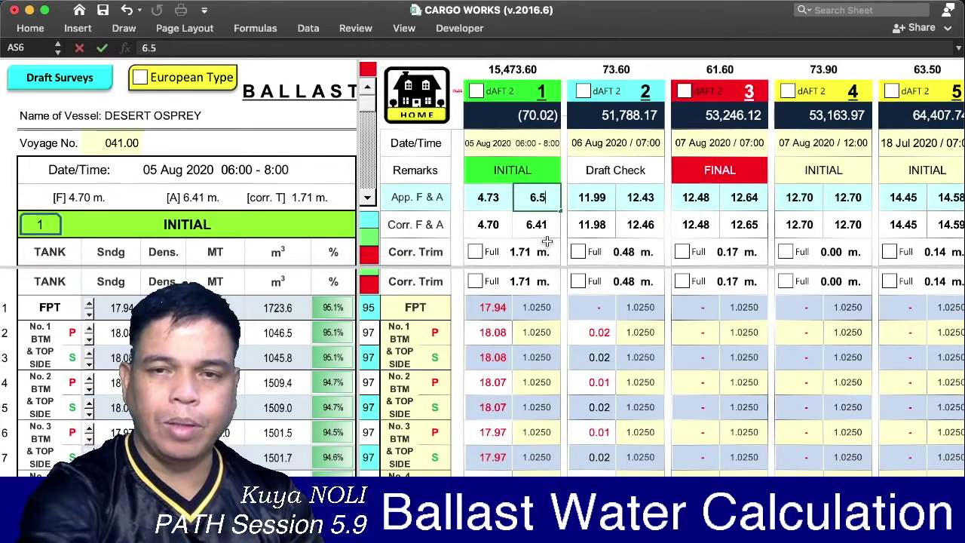
{"action": "key", "text": "Return"}
{"action": "key", "text": "Return"}
{"action": "key", "text": "Return"}
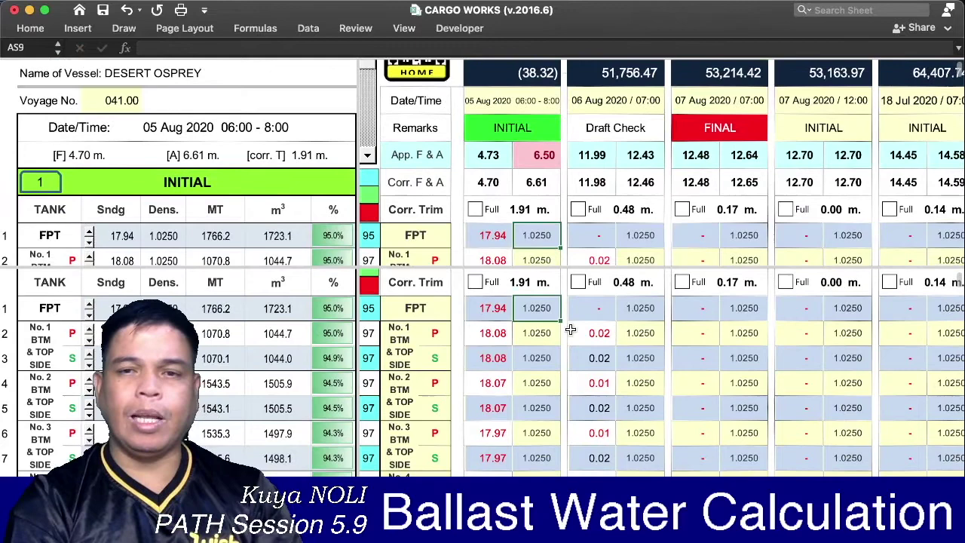
{"action": "scroll", "coordinate": [571, 330], "scroll_direction": "down", "scroll_amount": 2}
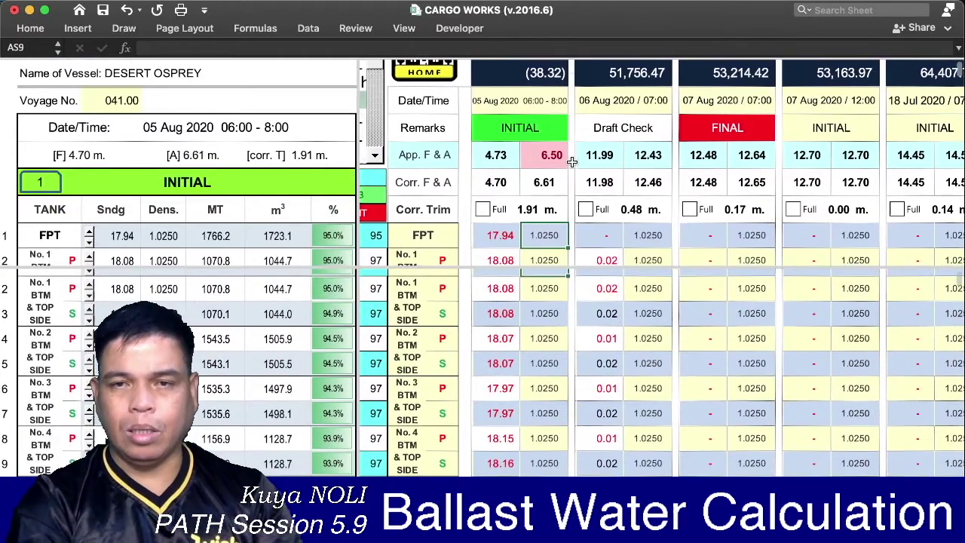
{"action": "left_click", "coordinate": [554, 153]}
{"action": "scroll", "coordinate": [553, 155], "scroll_direction": "up", "scroll_amount": 2}
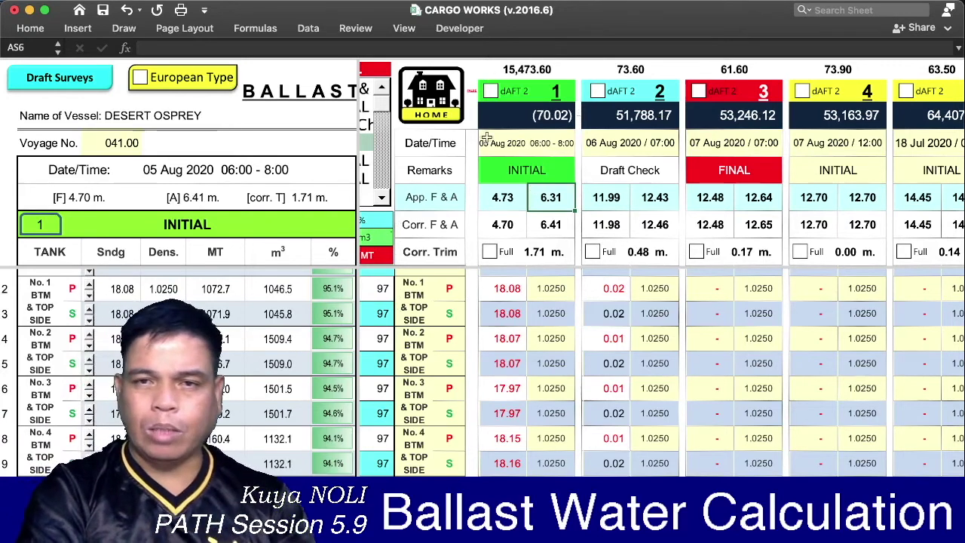
- On the Draft Surveys sheet, enter 75 as survey 1's ballast weight in BH62, making its known-weights total 1,243.22
{"action": "left_click", "coordinate": [67, 81]}
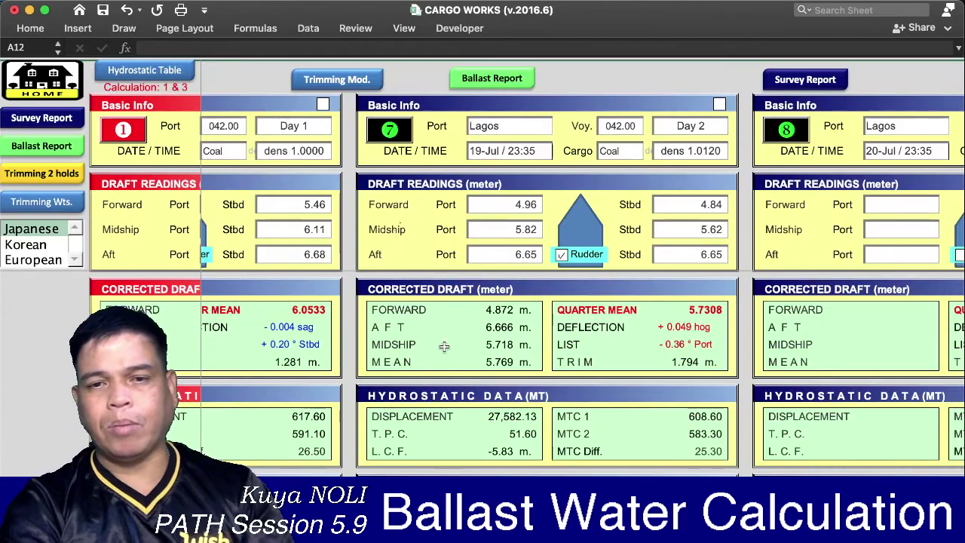
{"action": "scroll", "coordinate": [443, 347], "scroll_direction": "right", "scroll_amount": 5}
{"action": "scroll", "coordinate": [444, 347], "scroll_direction": "left", "scroll_amount": 3}
{"action": "scroll", "coordinate": [449, 346], "scroll_direction": "down", "scroll_amount": 3}
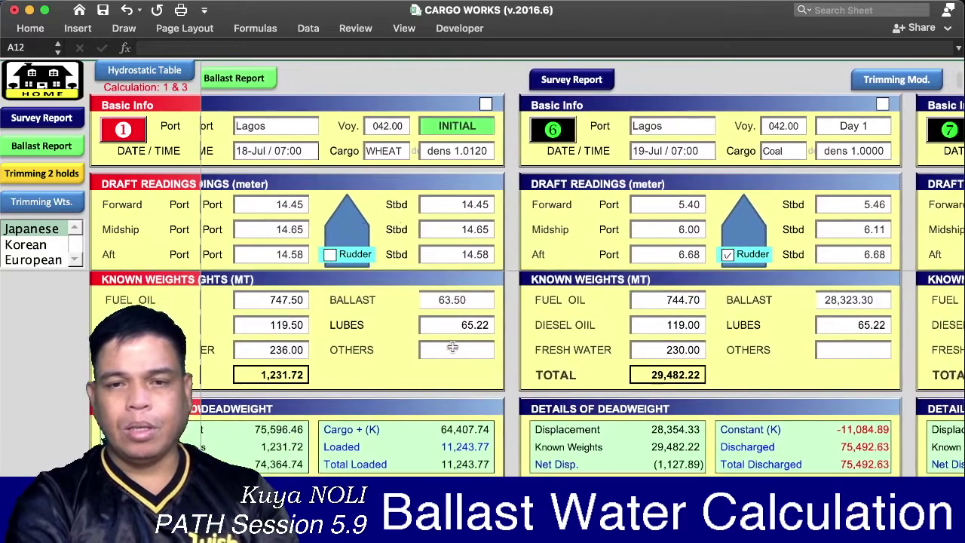
{"action": "left_click", "coordinate": [454, 332]}
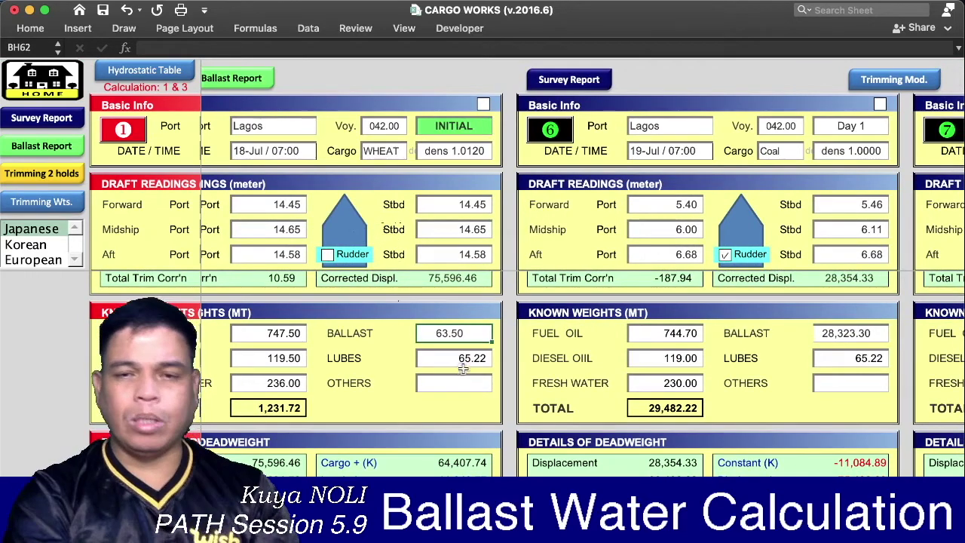
{"action": "scroll", "coordinate": [463, 371], "scroll_direction": "up", "scroll_amount": 2}
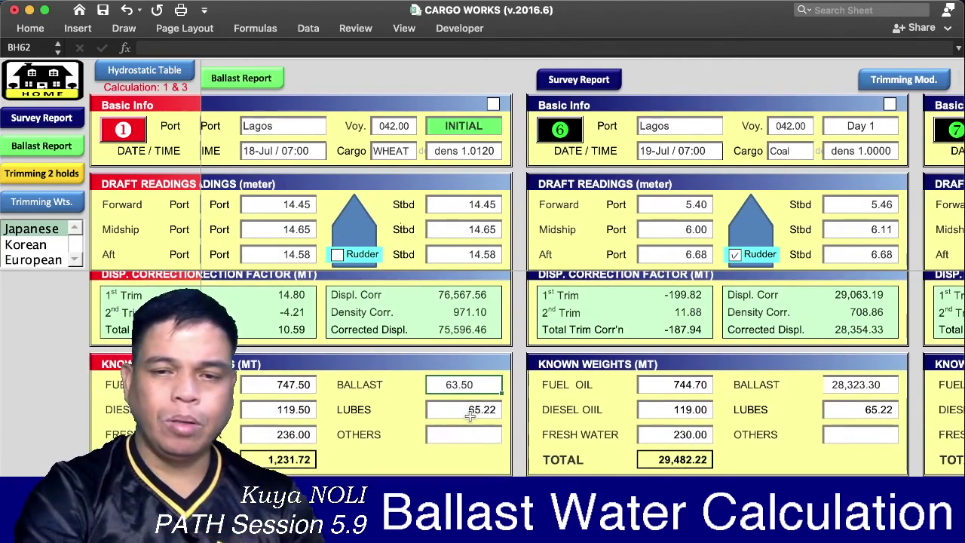
{"action": "type", "text": "75"}
{"action": "key", "text": "Return"}
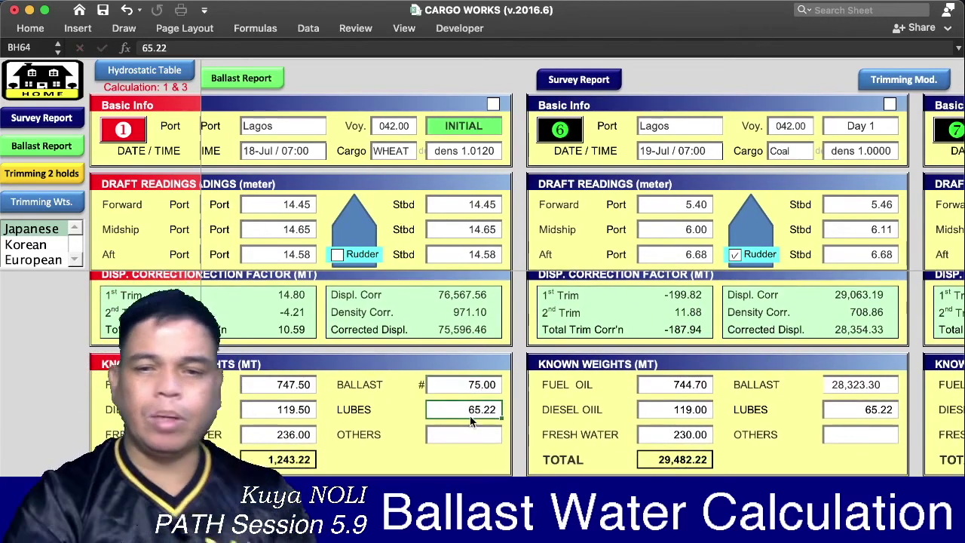
{"action": "left_click", "coordinate": [458, 378]}
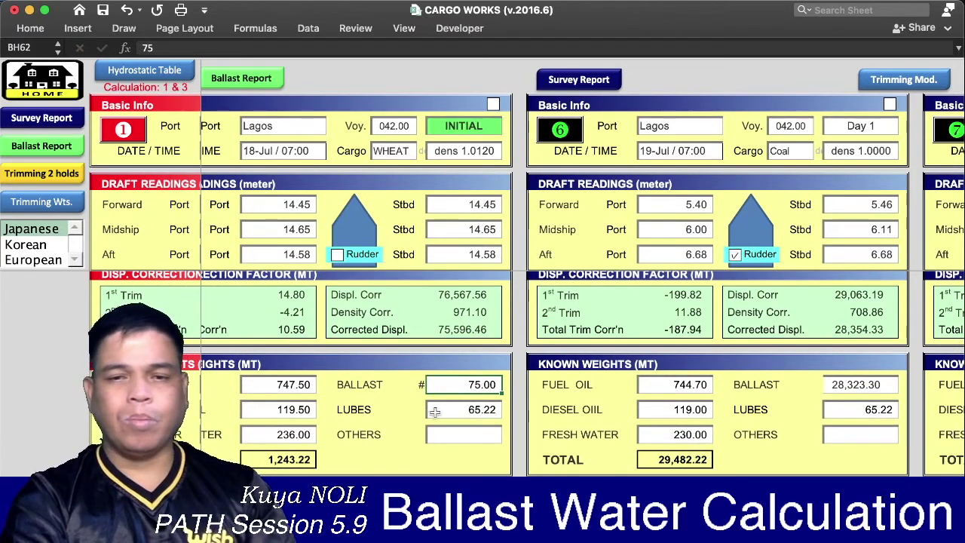
- Select survey 6's ballast weight cell BT62
{"action": "scroll", "coordinate": [730, 427], "scroll_direction": "right", "scroll_amount": 1}
{"action": "scroll", "coordinate": [730, 426], "scroll_direction": "right", "scroll_amount": 5}
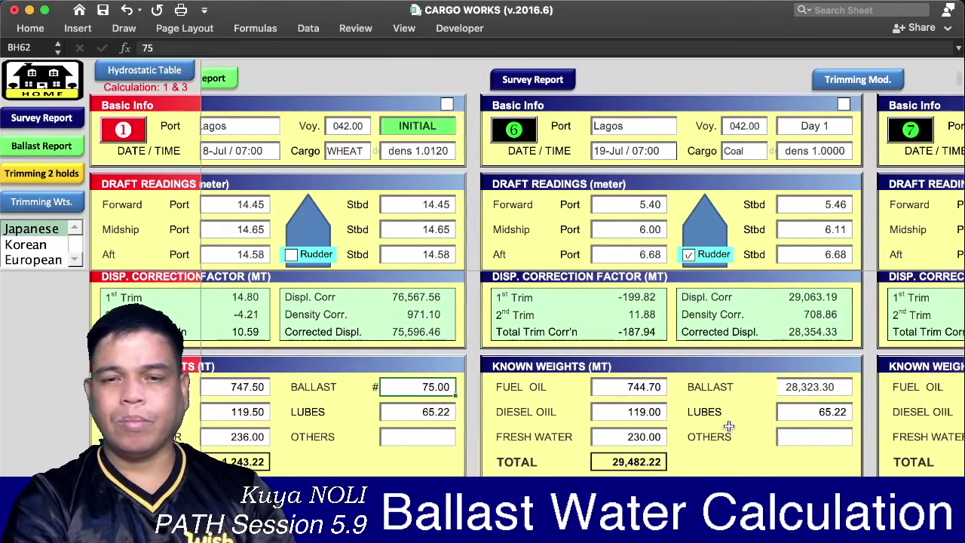
{"action": "scroll", "coordinate": [729, 426], "scroll_direction": "down", "scroll_amount": 1}
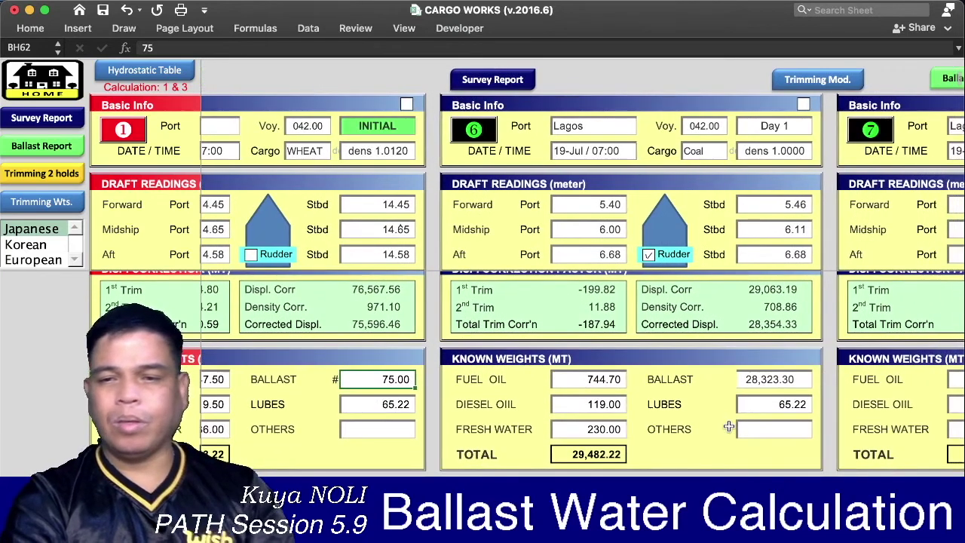
{"action": "scroll", "coordinate": [729, 427], "scroll_direction": "right", "scroll_amount": 5}
{"action": "left_click", "coordinate": [701, 382]}
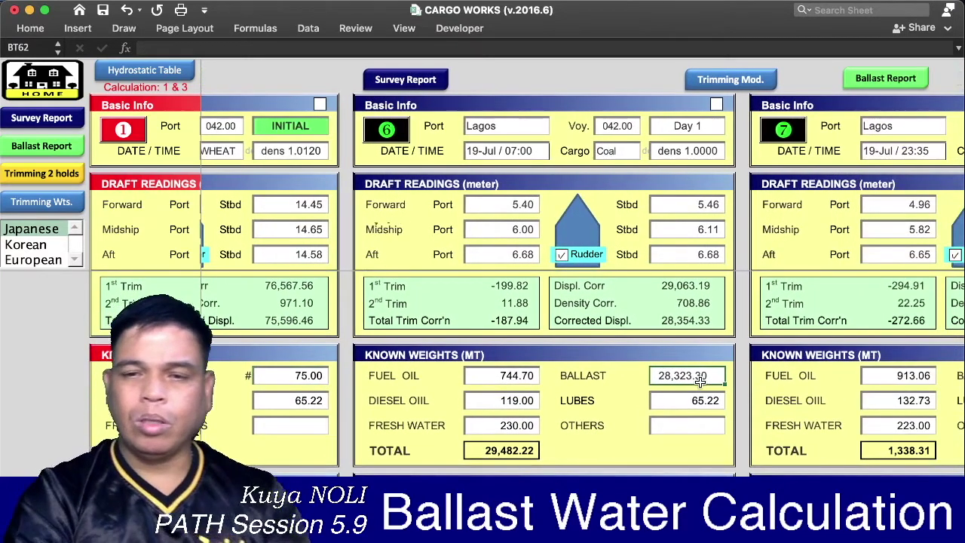
- Set survey 6's ballast weight to 20,000 after the rejected 30000 and 250000 entries, giving total 21,158.92
{"action": "type", "text": "3"}
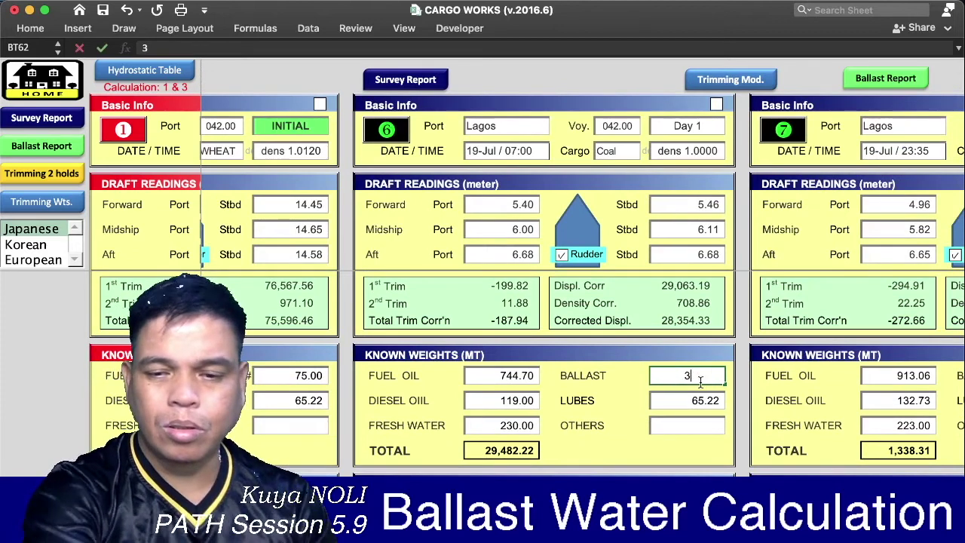
{"action": "type", "text": "0000"}
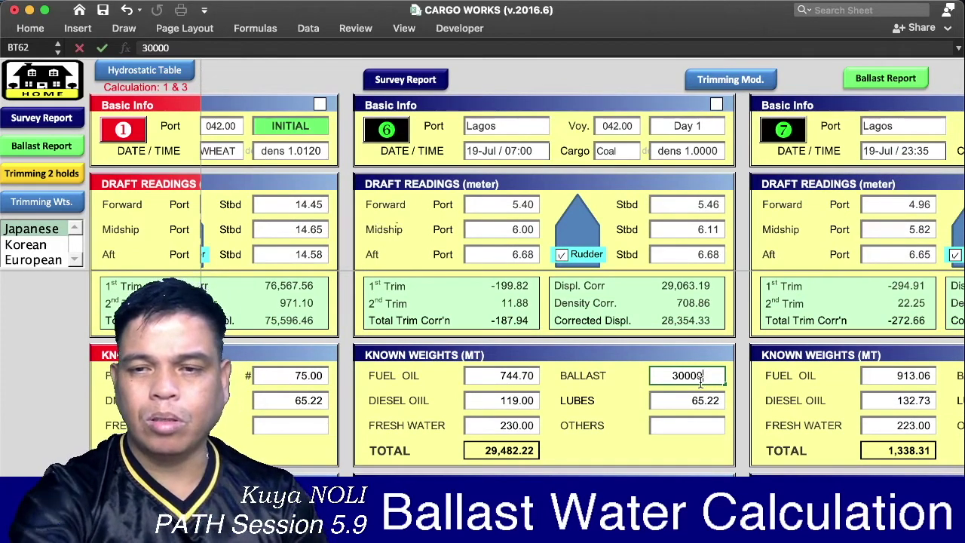
{"action": "key", "text": "Return"}
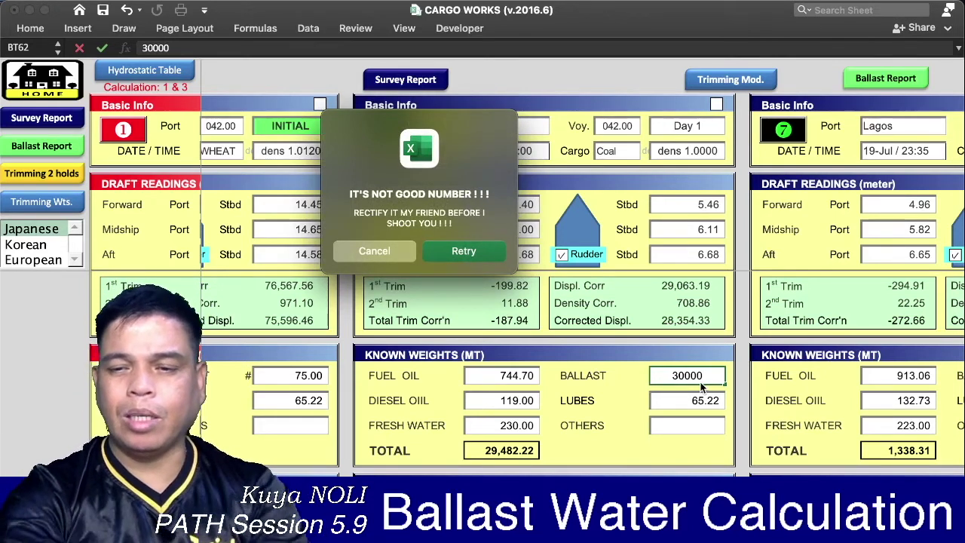
{"action": "key", "text": "Return"}
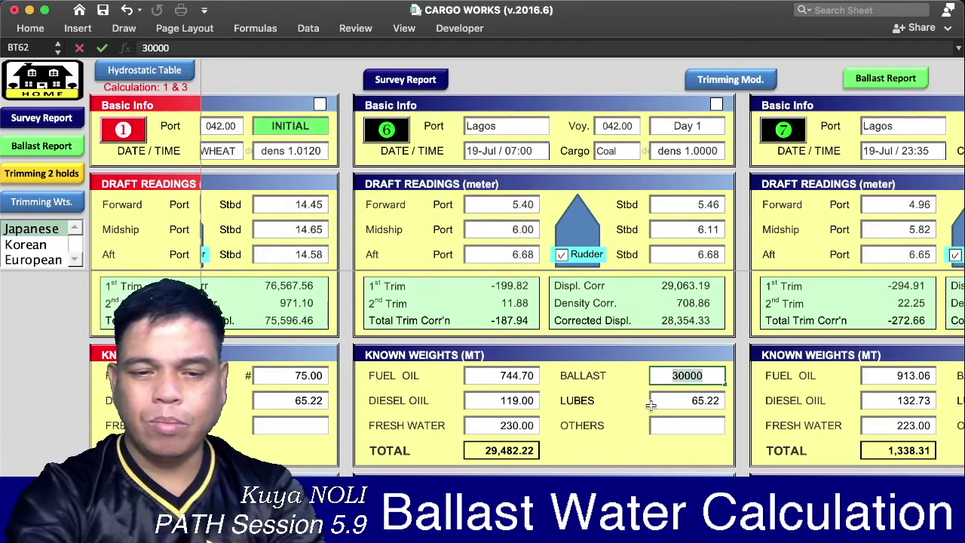
{"action": "type", "text": "250000"}
{"action": "key", "text": "Return"}
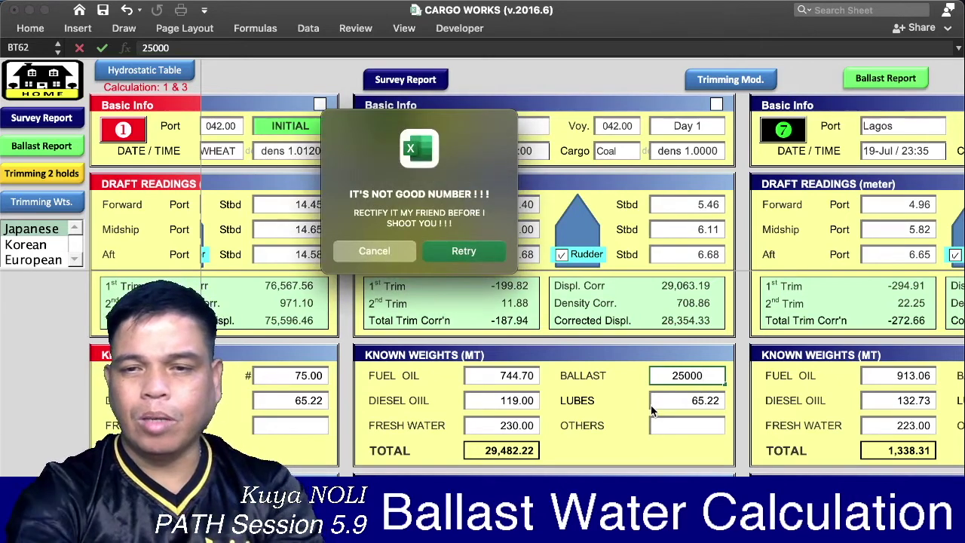
{"action": "key", "text": "Return"}
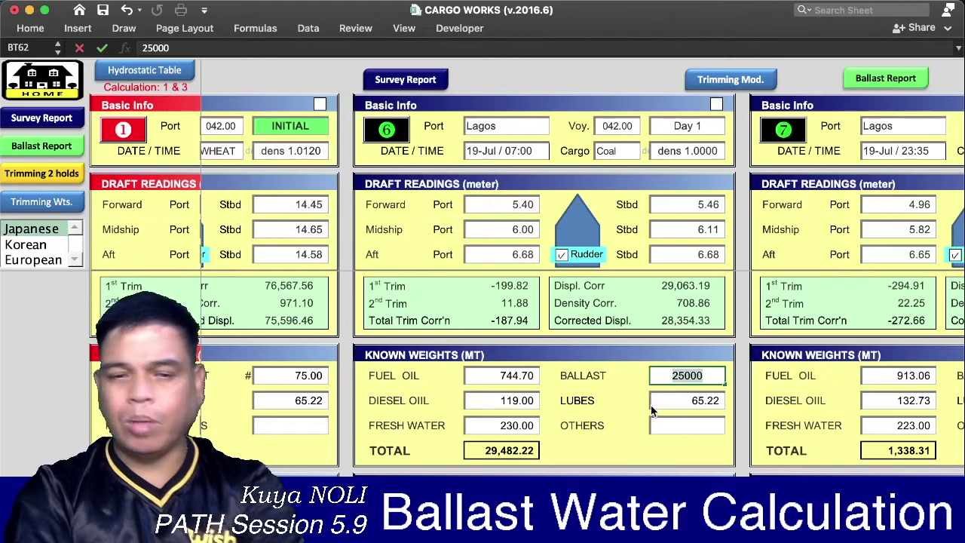
{"action": "type", "text": "20,000"}
{"action": "key", "text": "Return"}
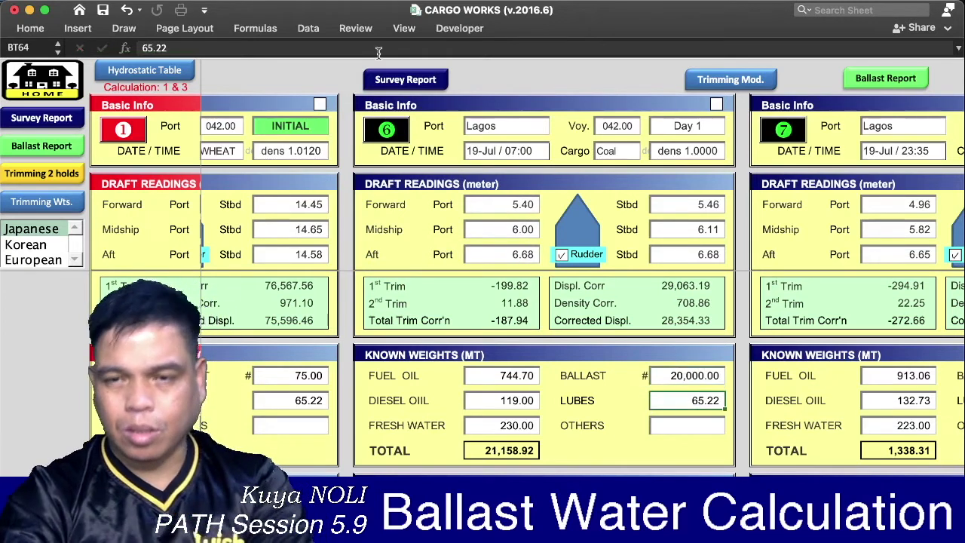
{"action": "key", "text": "super+z"}
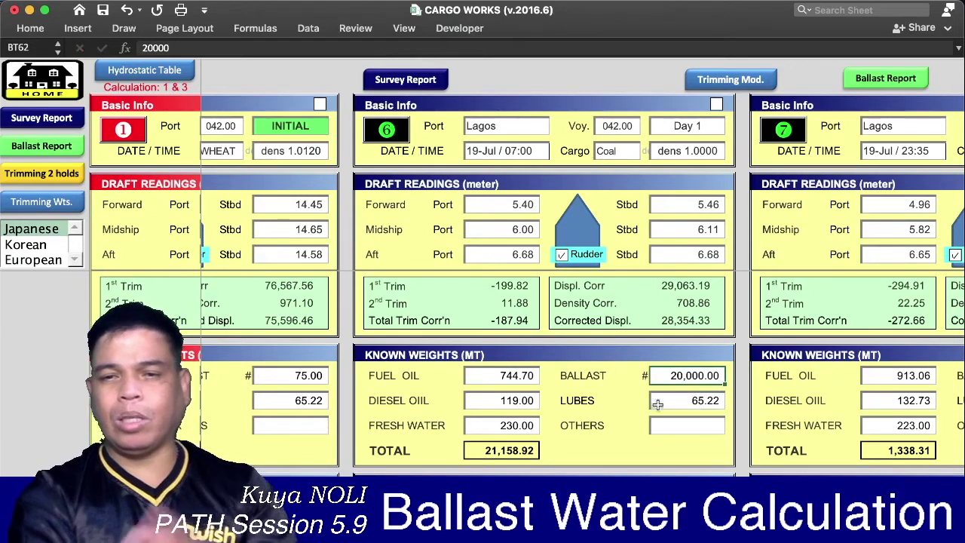
- Go back to the HOME menu sheet
{"action": "scroll", "coordinate": [683, 404], "scroll_direction": "down", "scroll_amount": 3}
{"action": "scroll", "coordinate": [679, 407], "scroll_direction": "right", "scroll_amount": 3}
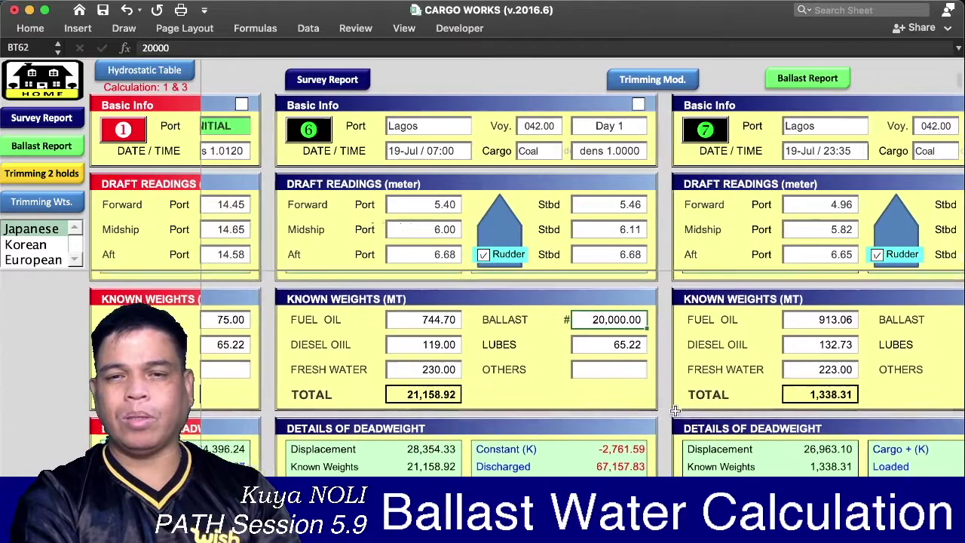
{"action": "scroll", "coordinate": [676, 411], "scroll_direction": "down", "scroll_amount": 1}
{"action": "scroll", "coordinate": [676, 411], "scroll_direction": "right", "scroll_amount": 3}
{"action": "scroll", "coordinate": [676, 411], "scroll_direction": "right", "scroll_amount": 1}
{"action": "scroll", "coordinate": [676, 410], "scroll_direction": "down", "scroll_amount": 1}
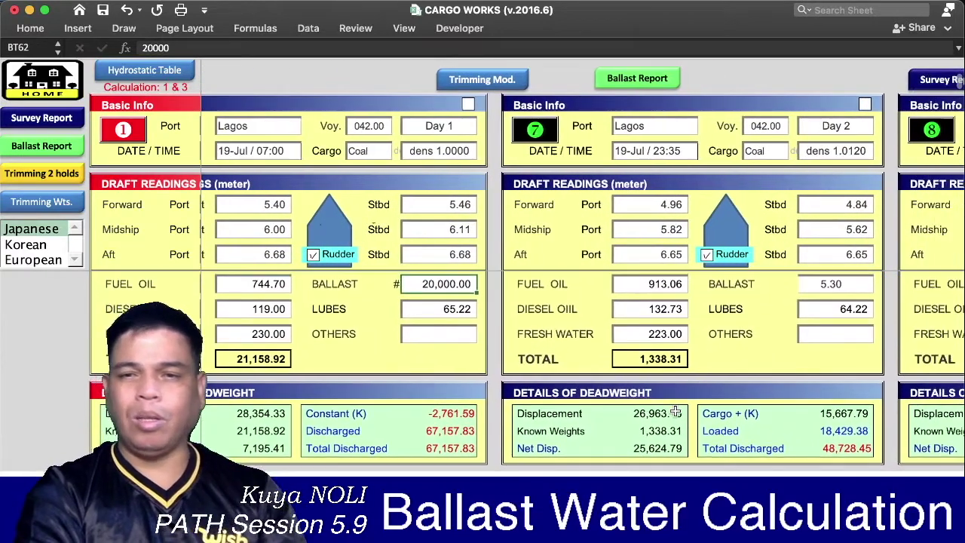
{"action": "scroll", "coordinate": [677, 413], "scroll_direction": "right", "scroll_amount": 1}
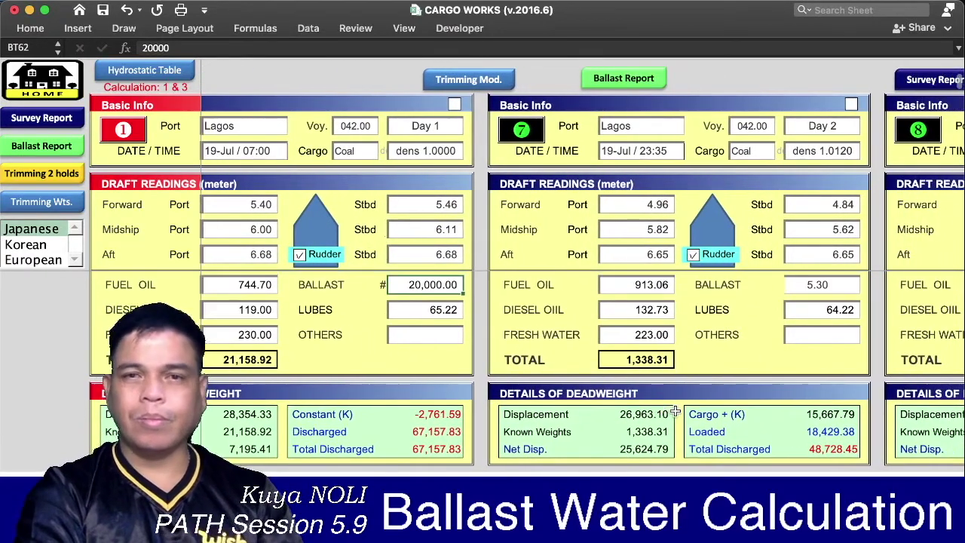
{"action": "left_click", "coordinate": [63, 96]}
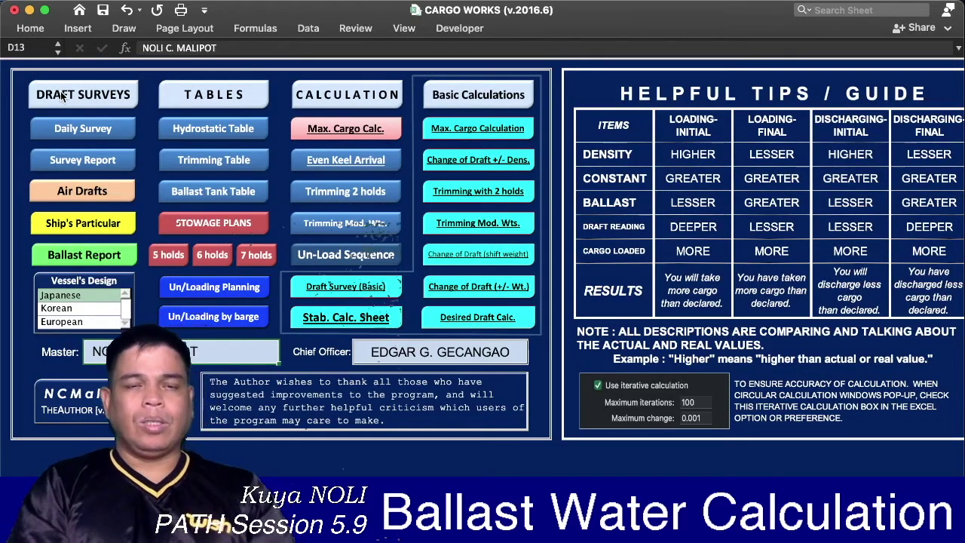